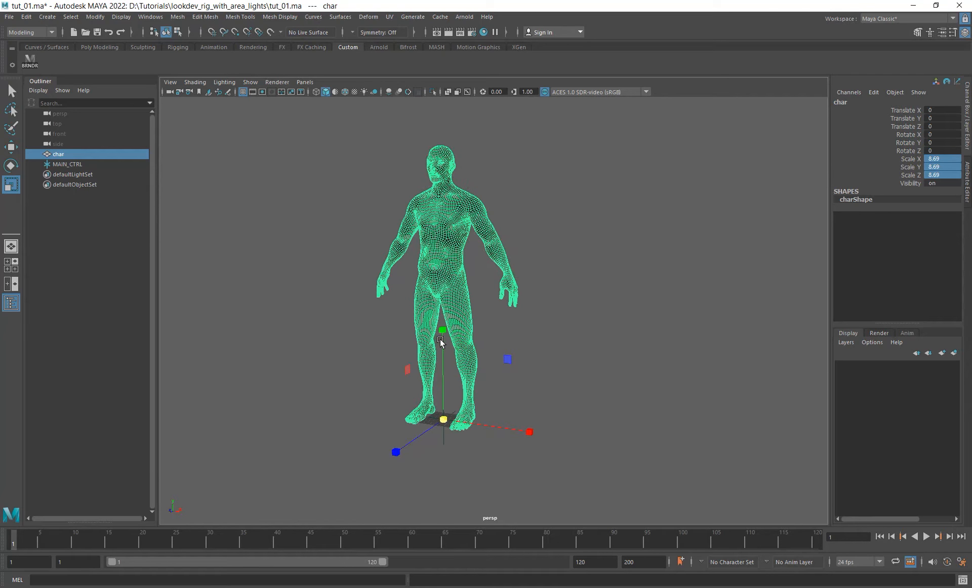
# - Scale the character mesh down uniformly to about 4.8 and switch to the side view
pyautogui.moveTo(444, 420); pyautogui.dragTo(319, 396)
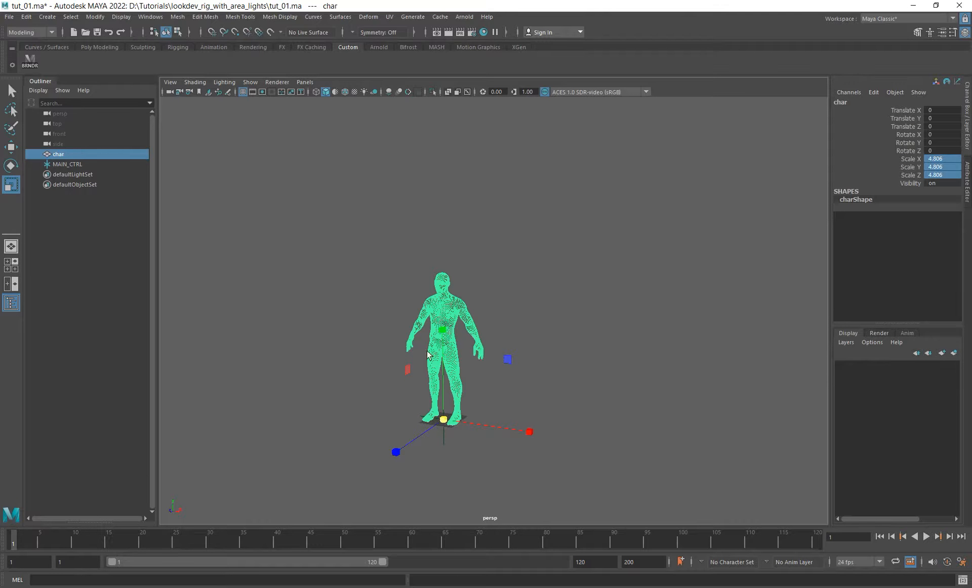
pyautogui.press('space')
pyautogui.moveTo(394, 216); pyautogui.dragTo(443, 217)
pyautogui.keyDown('alt'); pyautogui.moveTo(444, 217); pyautogui.dragTo(266, 243, button='right'); pyautogui.keyUp('alt')
pyautogui.keyDown('alt'); pyautogui.moveTo(416, 395); pyautogui.dragTo(365, 299, button='middle'); pyautogui.keyUp('alt')
# - Place a vertical distance measurement about 156 units long beside the character, from below the feet to above the head
pyautogui.click(45, 17)
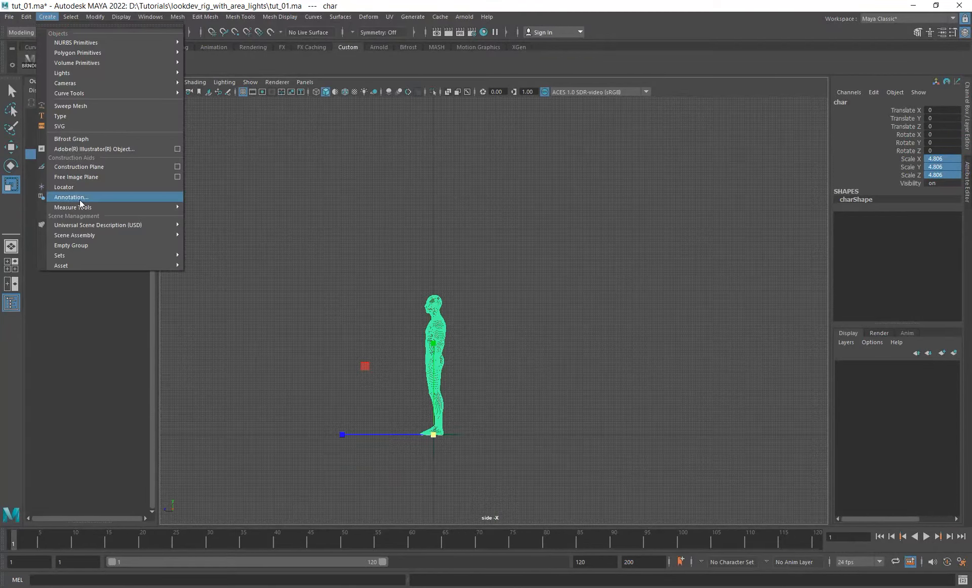
pyautogui.moveTo(77, 208)
pyautogui.click(216, 207)
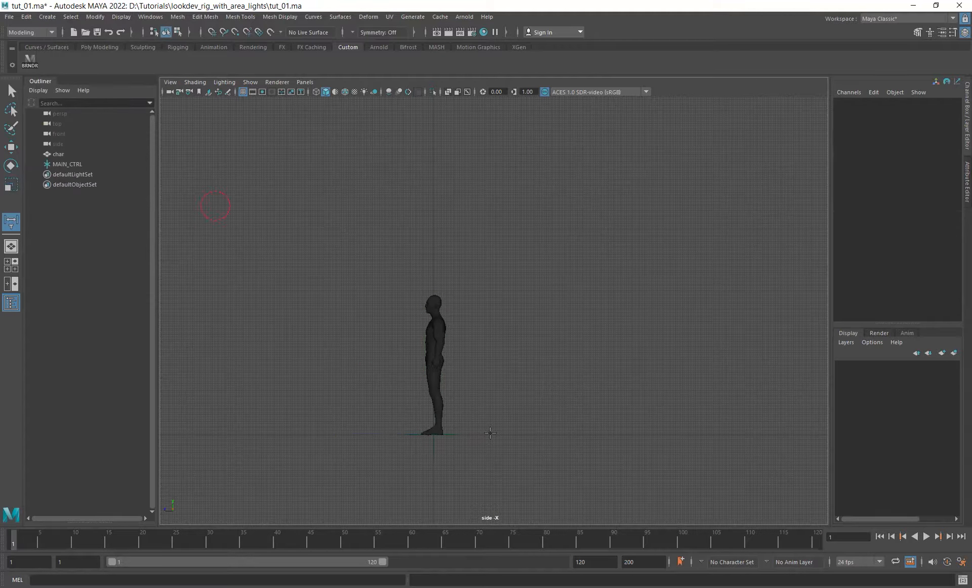
pyautogui.click(457, 439)
pyautogui.keyDown('shift'); pyautogui.click(456, 220); pyautogui.keyUp('shift')
pyautogui.keyDown('alt'); pyautogui.moveTo(524, 361); pyautogui.dragTo(511, 333, button='middle'); pyautogui.keyUp('alt')
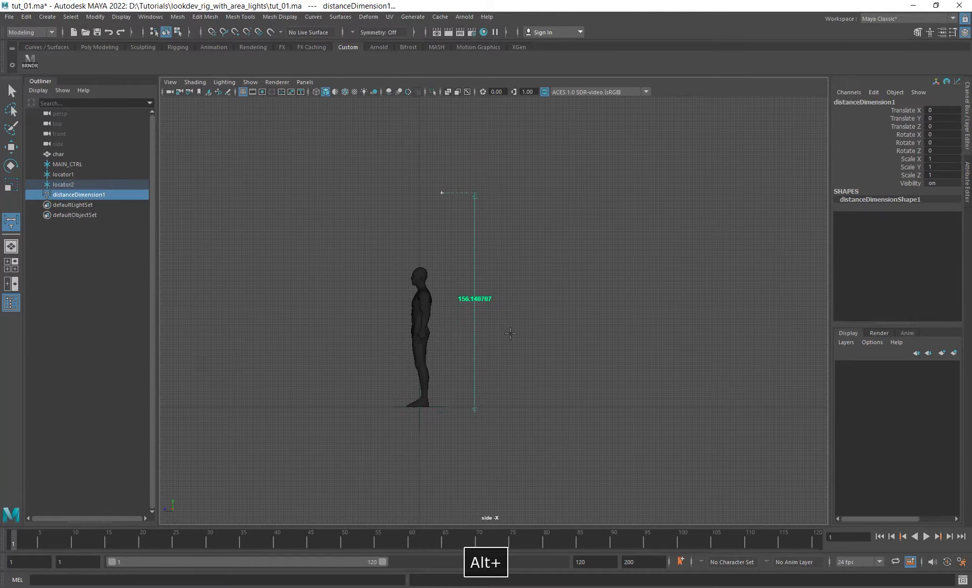
# - Set the X, Y and Z translation of both measurement locators to 0
pyautogui.moveTo(65, 173); pyautogui.dragTo(149, 181)
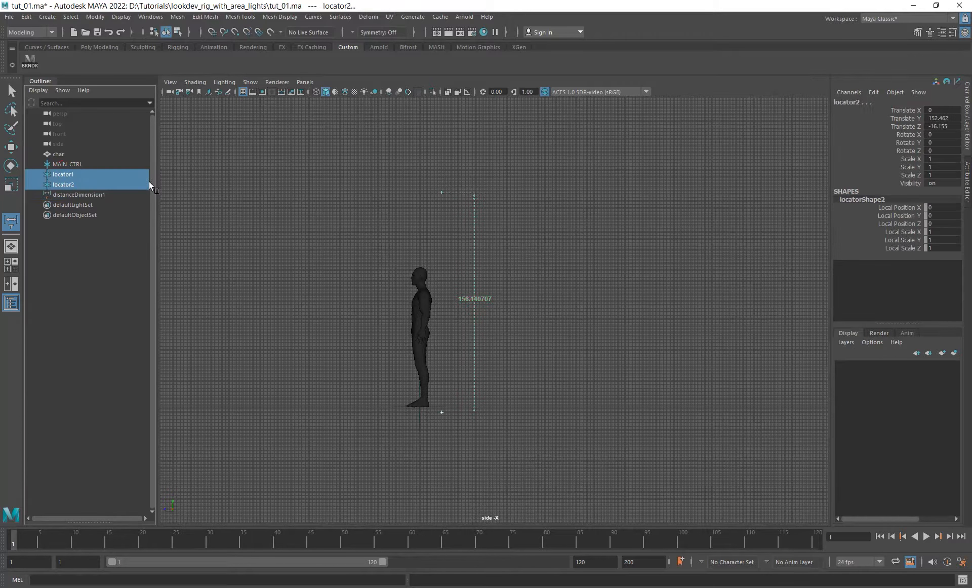
pyautogui.click(933, 110)
pyautogui.write('0')
pyautogui.press('Tab')
pyautogui.press('Tab')
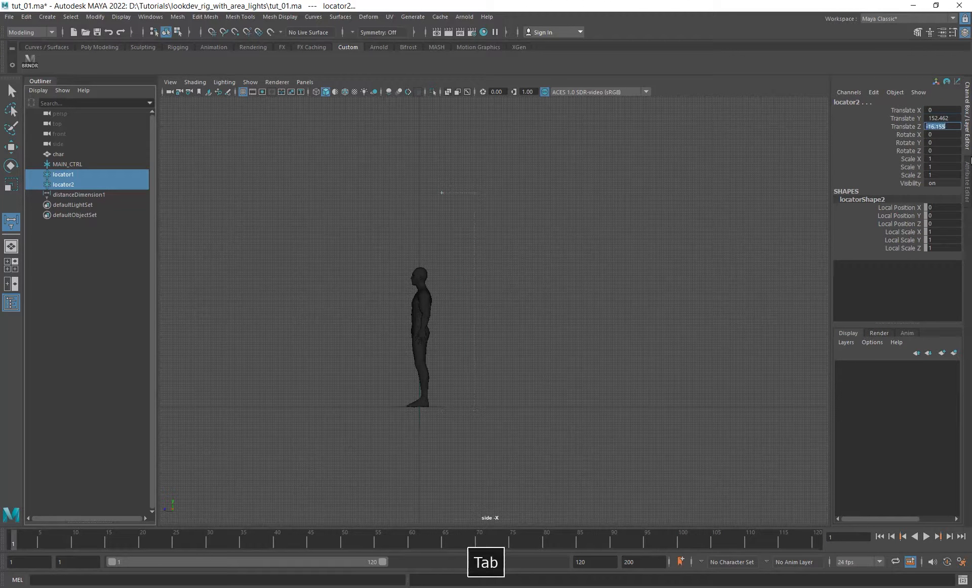
pyautogui.hotkey('shift', 'Tab')
pyautogui.write('0')
pyautogui.press('Tab')
pyautogui.write('0')
pyautogui.press('Return')
pyautogui.keyDown('alt'); pyautogui.moveTo(537, 276); pyautogui.dragTo(530, 272, button='middle'); pyautogui.keyUp('alt')
# - Raise locator2 to a Translate Y of 180
pyautogui.click(70, 186)
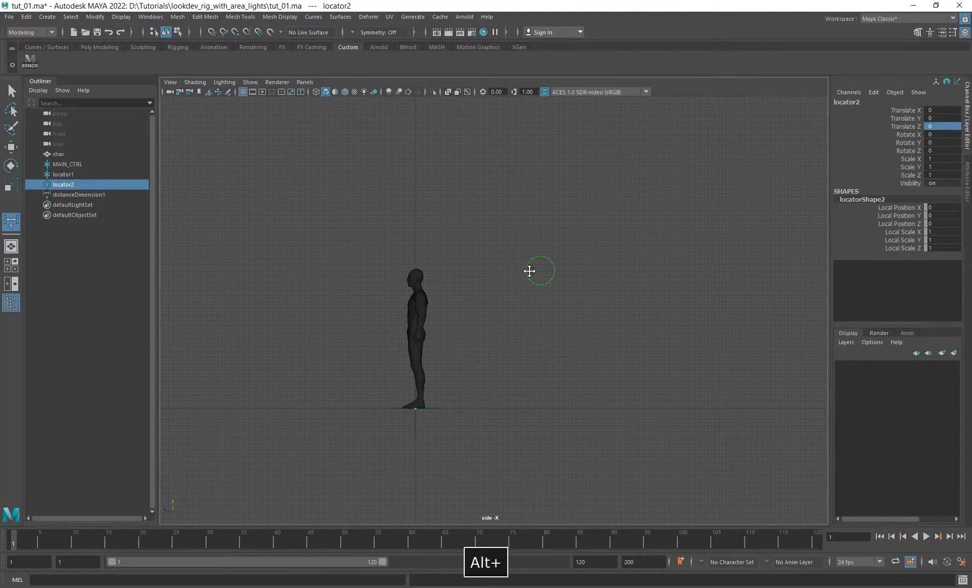
pyautogui.click(941, 119)
pyautogui.write('180')
pyautogui.press('Return')
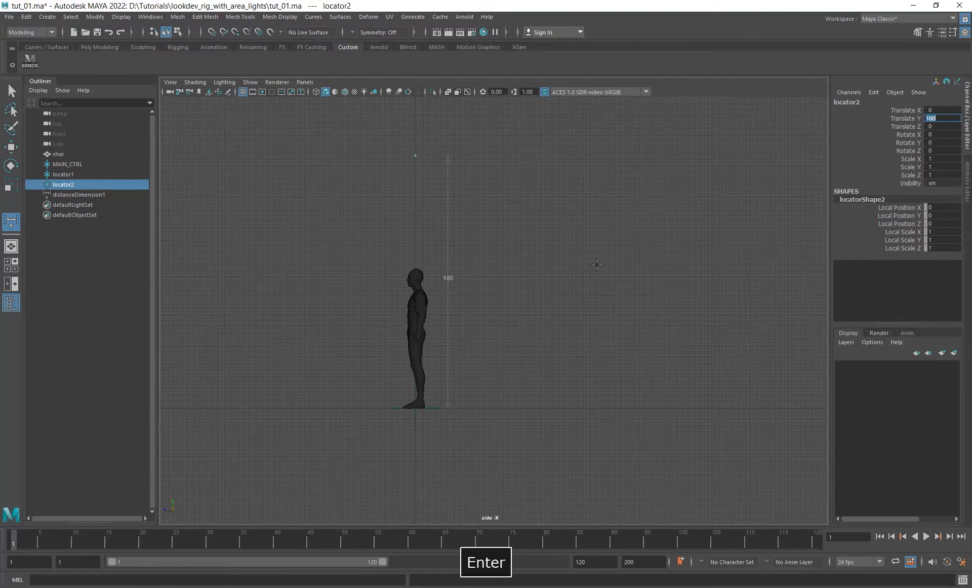
pyautogui.keyDown('alt'); pyautogui.moveTo(434, 226); pyautogui.dragTo(478, 233, button='right'); pyautogui.keyUp('alt')
pyautogui.keyDown('alt'); pyautogui.moveTo(442, 258); pyautogui.dragTo(448, 265, button='middle'); pyautogui.keyUp('alt')
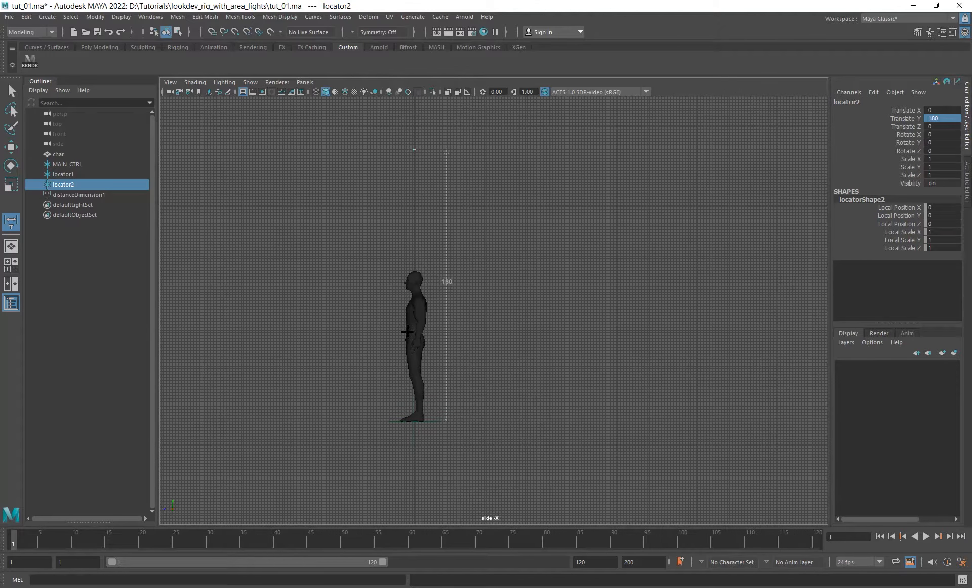
# - Scale the character uniformly to about 8.696 to match the 180-unit measurement, and return to the perspective view
pyautogui.click(59, 154)
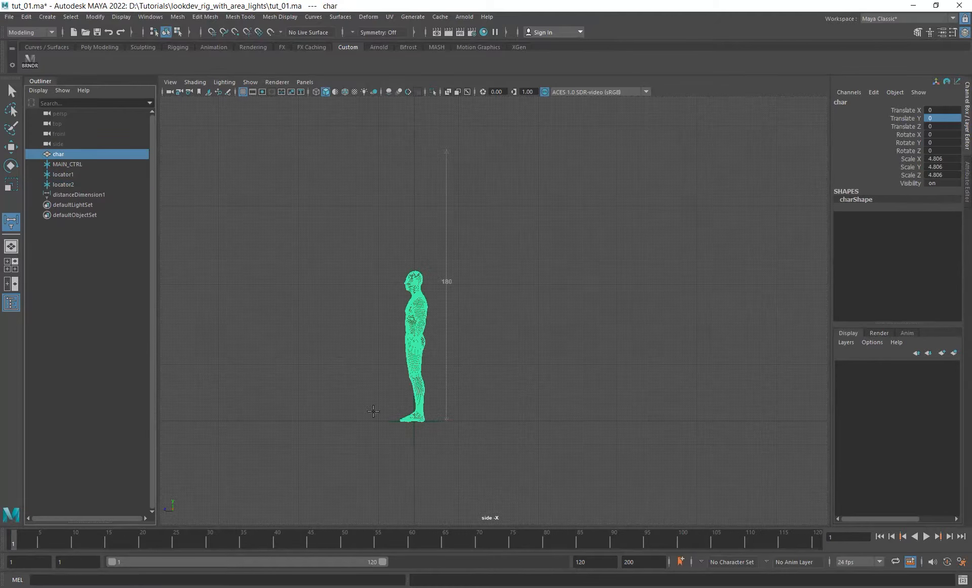
pyautogui.press('r')
pyautogui.moveTo(414, 420); pyautogui.dragTo(542, 418)
pyautogui.keyDown('alt'); pyautogui.moveTo(542, 419); pyautogui.dragTo(515, 299, button='right'); pyautogui.keyUp('alt')
pyautogui.press('space')
pyautogui.click(515, 299)
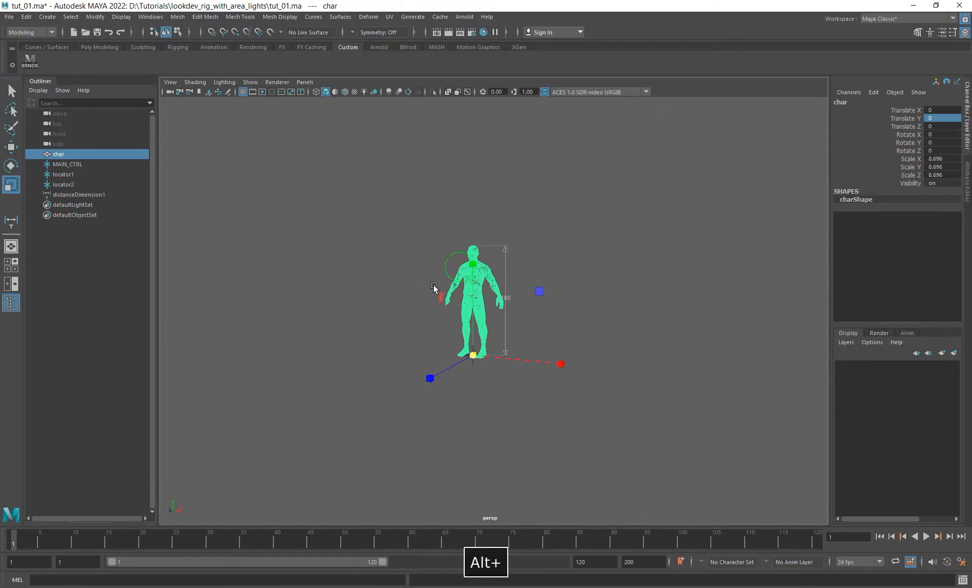
pyautogui.keyDown('alt'); pyautogui.moveTo(434, 287); pyautogui.dragTo(496, 318, button='right'); pyautogui.keyUp('alt')
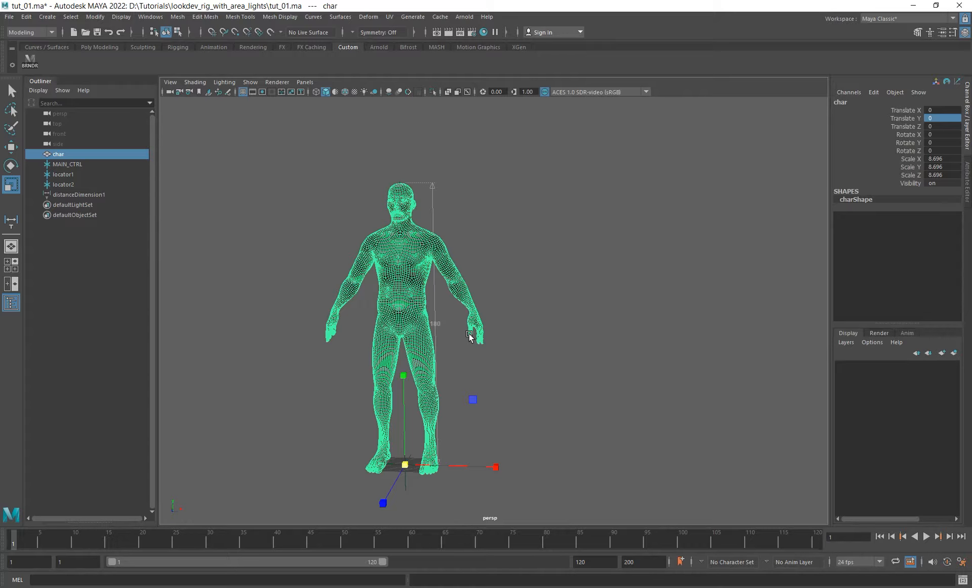
# - Delete both locators and the distance dimension
pyautogui.keyDown('alt'); pyautogui.moveTo(446, 325); pyautogui.dragTo(517, 315, button='middle'); pyautogui.keyUp('alt')
pyautogui.moveTo(517, 315)
pyautogui.keyDown('alt'); pyautogui.mouseDown()
pyautogui.moveTo(487, 324)
pyautogui.moveTo(511, 332)
pyautogui.mouseUp(); pyautogui.keyUp('alt')
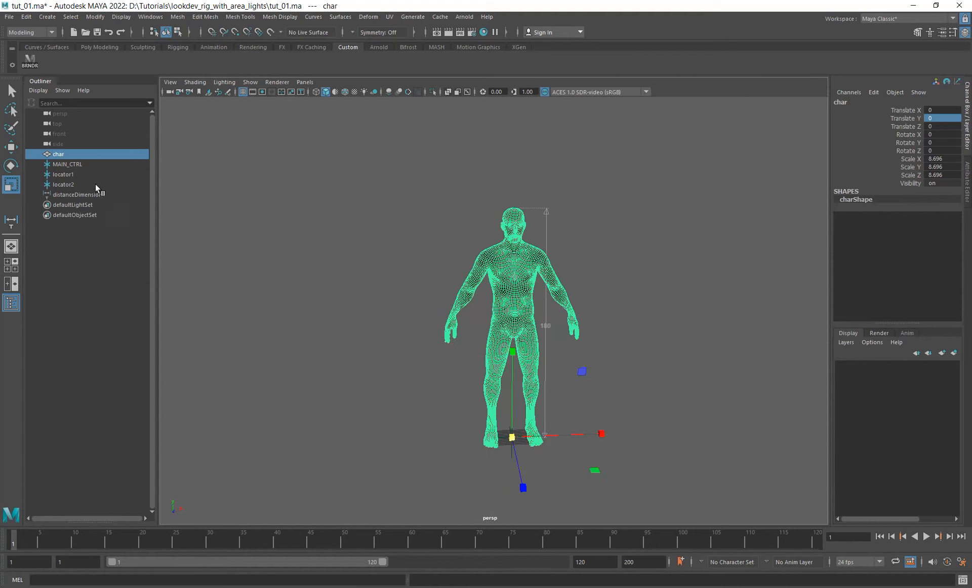
pyautogui.moveTo(70, 174); pyautogui.dragTo(76, 194)
pyautogui.press('Delete')
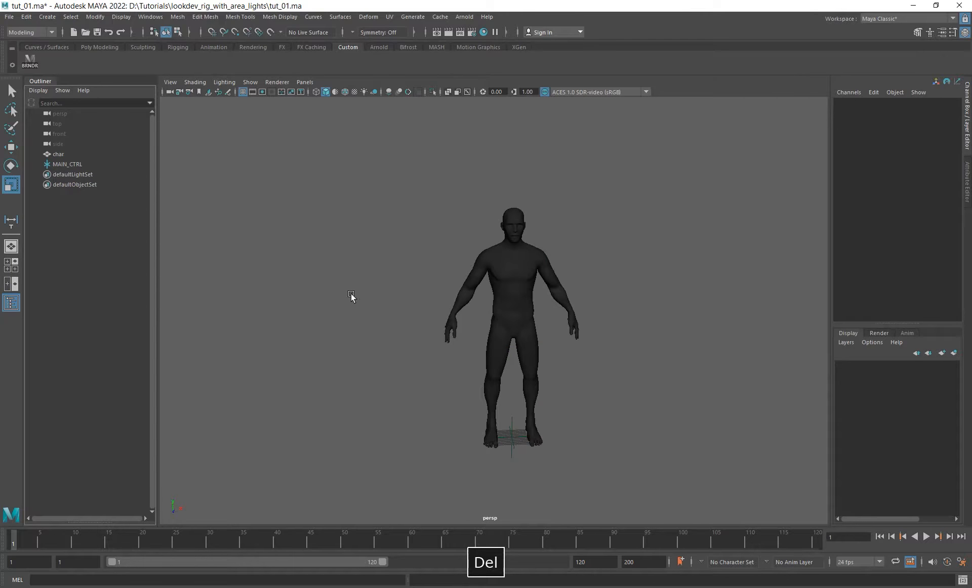
# - Create a polygon plane at the character's feet and scale it up uniformly to about 214
pyautogui.keyDown('alt'); pyautogui.moveTo(351, 298); pyautogui.dragTo(474, 292); pyautogui.keyUp('alt')
pyautogui.keyDown('alt'); pyautogui.moveTo(474, 291); pyautogui.dragTo(405, 246, button='right'); pyautogui.keyUp('alt')
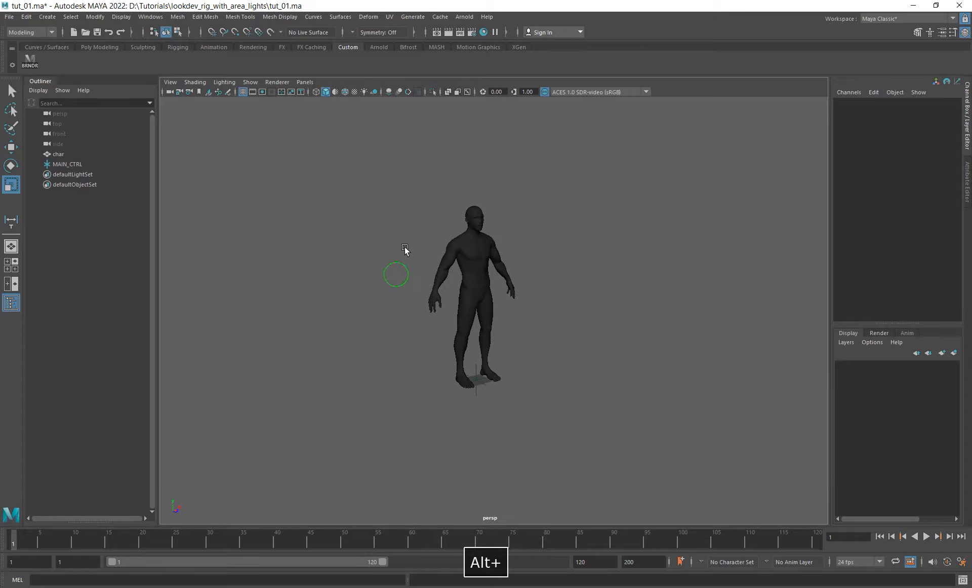
pyautogui.keyDown('alt'); pyautogui.moveTo(405, 246); pyautogui.dragTo(420, 270); pyautogui.keyUp('alt')
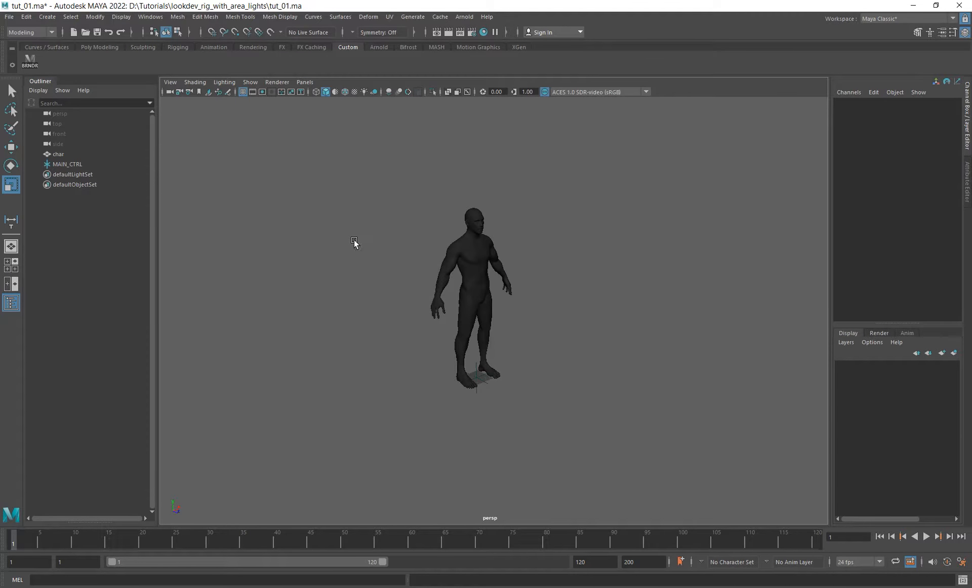
pyautogui.click(99, 47)
pyautogui.click(118, 62)
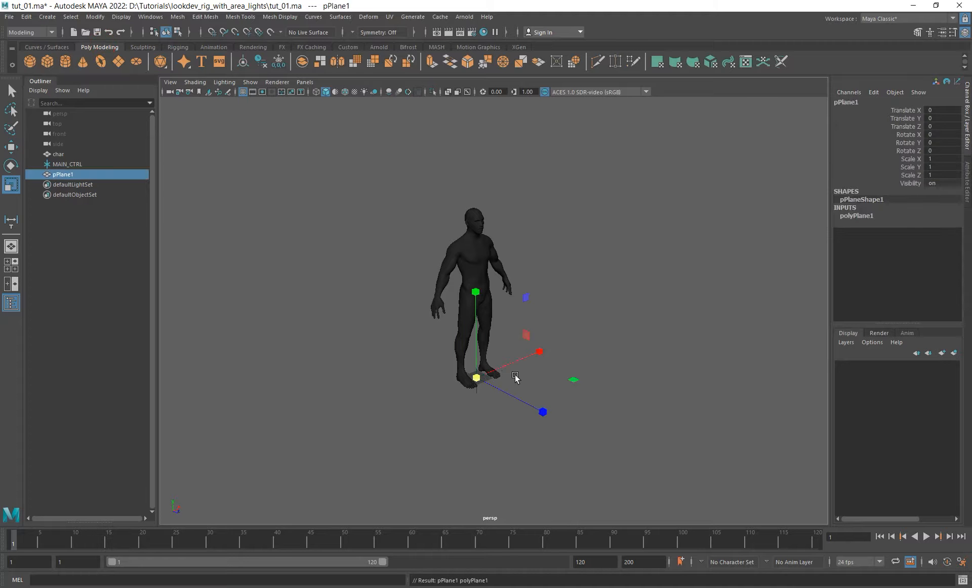
pyautogui.keyDown('alt'); pyautogui.moveTo(570, 384); pyautogui.dragTo(543, 390, button='middle'); pyautogui.keyUp('alt')
pyautogui.moveTo(449, 386); pyautogui.dragTo(594, 385)
# - Set the floor plane's X, Y and Z scale to 450
pyautogui.click(938, 158)
pyautogui.click(907, 161)
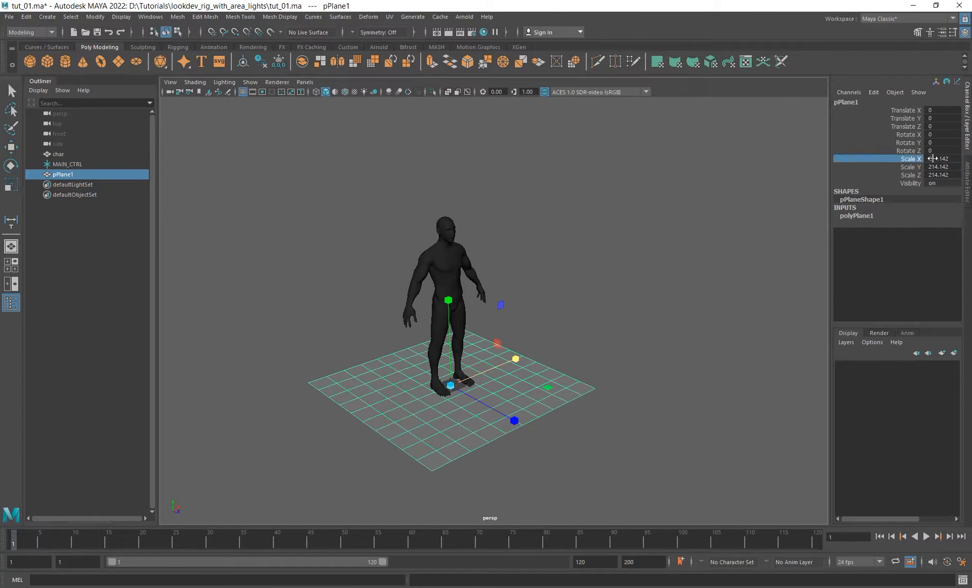
pyautogui.moveTo(933, 159); pyautogui.dragTo(936, 180)
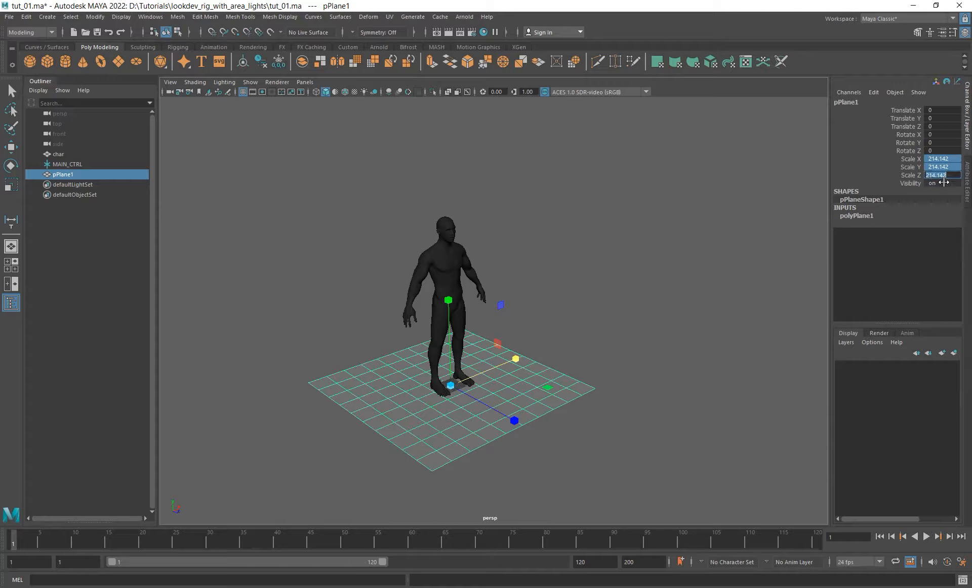
pyautogui.write('450')
pyautogui.press('Return')
pyautogui.keyDown('alt'); pyautogui.moveTo(415, 185); pyautogui.dragTo(558, 224); pyautogui.keyUp('alt')
pyautogui.keyDown('alt'); pyautogui.moveTo(490, 386); pyautogui.dragTo(357, 377); pyautogui.keyUp('alt')
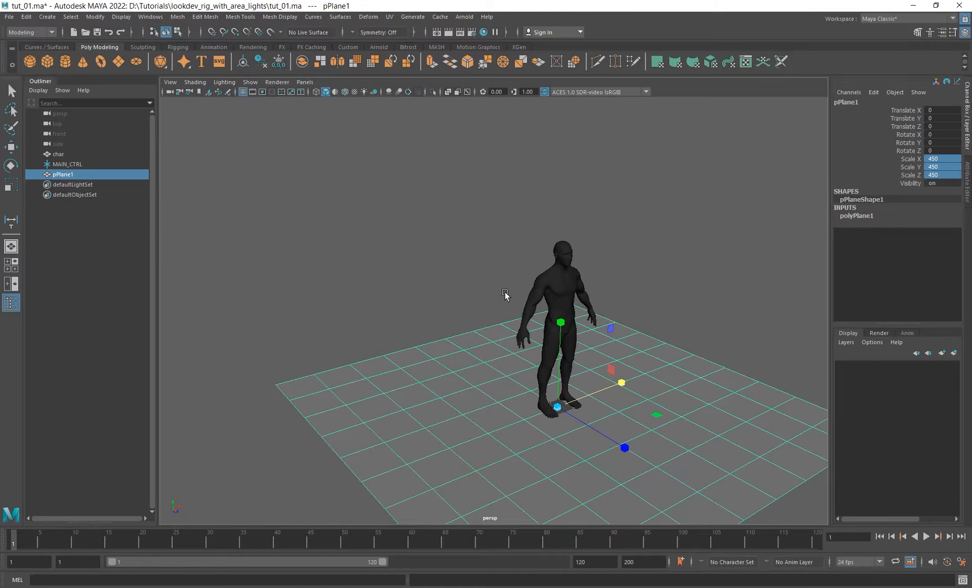
# - Delete the plane's edge loop nearest the border behind the character
pyautogui.moveTo(507, 295)
pyautogui.keyDown('alt'); pyautogui.mouseDown()
pyautogui.moveTo(447, 284)
pyautogui.moveTo(569, 302)
pyautogui.moveTo(511, 306)
pyautogui.mouseUp(); pyautogui.keyUp('alt')
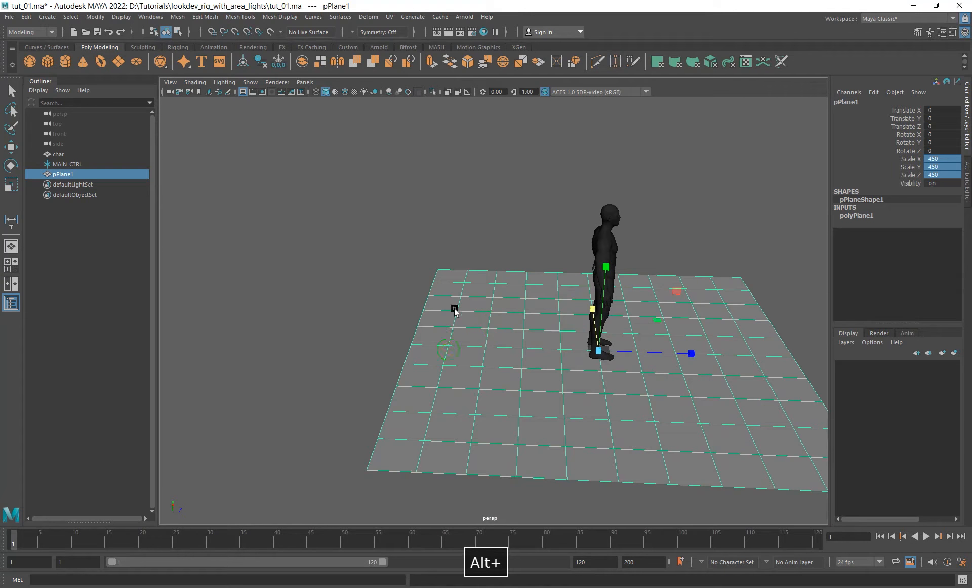
pyautogui.moveTo(451, 305); pyautogui.dragTo(453, 285, button='right')
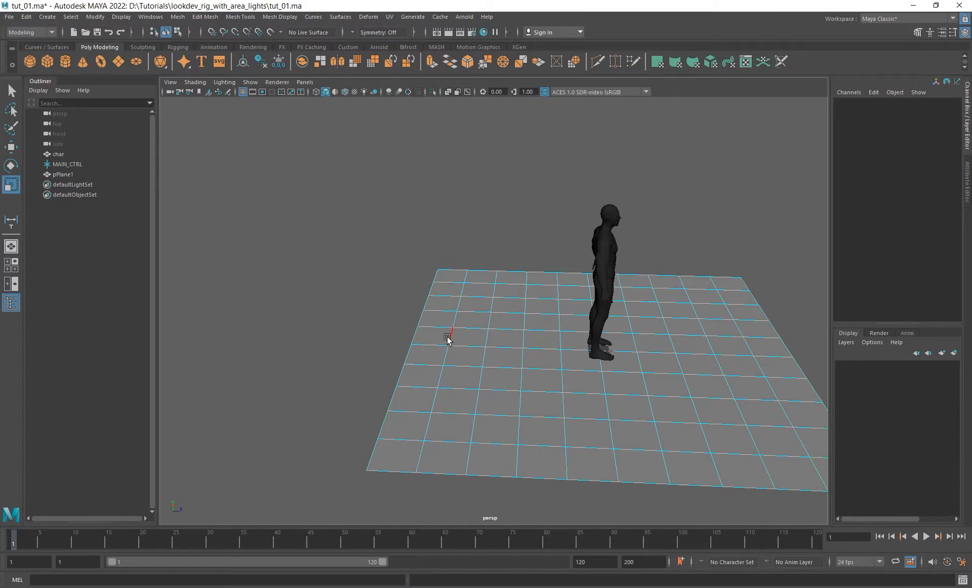
pyautogui.click(447, 338)
pyautogui.keyDown('shift'); pyautogui.rightClick(520, 217); pyautogui.keyUp('shift')
pyautogui.click(471, 230)
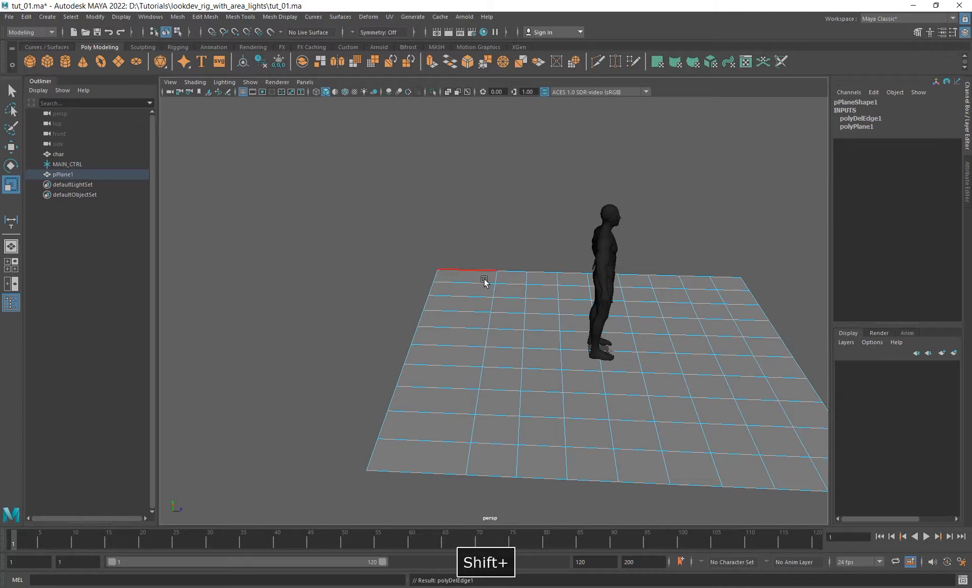
# - Extrude the border edges behind the character upward by about 292 to form a back wall
pyautogui.keyDown('ctrl'); pyautogui.moveTo(452, 209); pyautogui.dragTo(861, 475); pyautogui.keyUp('ctrl')
pyautogui.keyDown('alt'); pyautogui.moveTo(528, 368); pyautogui.dragTo(480, 341, button='right'); pyautogui.keyUp('alt')
pyautogui.keyDown('shift'); pyautogui.moveTo(479, 247); pyautogui.dragTo(480, 282, button='right'); pyautogui.keyUp('shift')
pyautogui.keyDown('alt'); pyautogui.moveTo(461, 384); pyautogui.dragTo(465, 354); pyautogui.keyUp('alt')
pyautogui.moveTo(401, 307); pyautogui.dragTo(408, 35)
pyautogui.keyDown('alt'); pyautogui.moveTo(636, 267); pyautogui.dragTo(441, 216); pyautogui.keyUp('alt')
pyautogui.moveTo(356, 146); pyautogui.dragTo(355, 134)
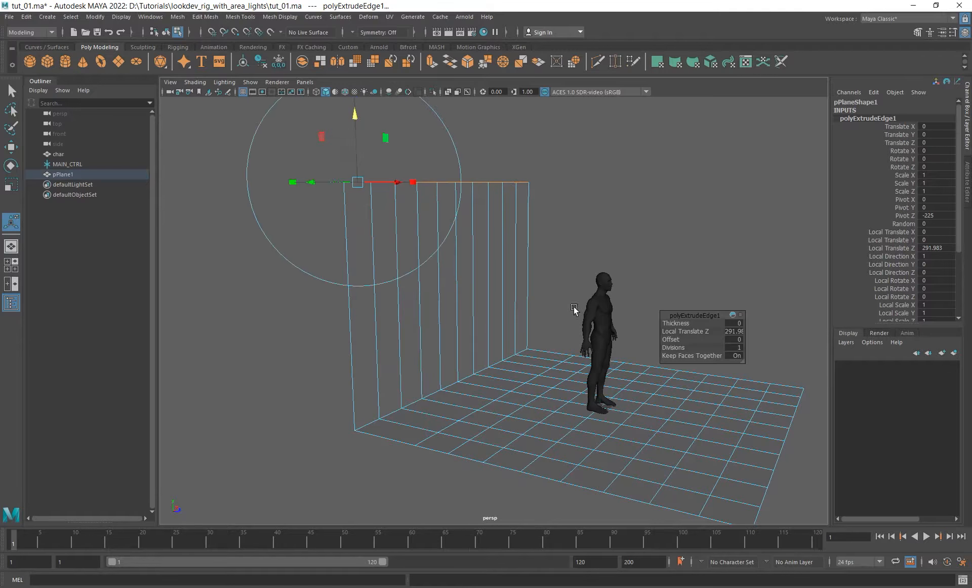
# - Delete another edge loop of the plane and insert a horizontal edge loop across the back wall
pyautogui.moveTo(575, 312)
pyautogui.keyDown('alt'); pyautogui.mouseDown()
pyautogui.moveTo(496, 313)
pyautogui.moveTo(571, 321)
pyautogui.mouseUp(); pyautogui.keyUp('alt')
pyautogui.keyDown('alt'); pyautogui.moveTo(544, 316); pyautogui.dragTo(442, 303, button='right'); pyautogui.keyUp('alt')
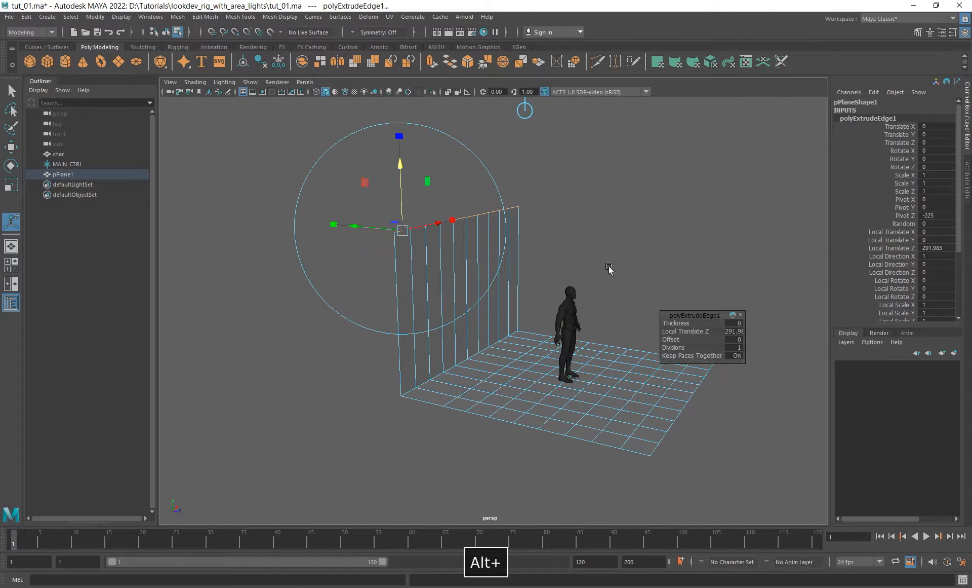
pyautogui.keyDown('alt'); pyautogui.moveTo(588, 251); pyautogui.dragTo(456, 333); pyautogui.keyUp('alt')
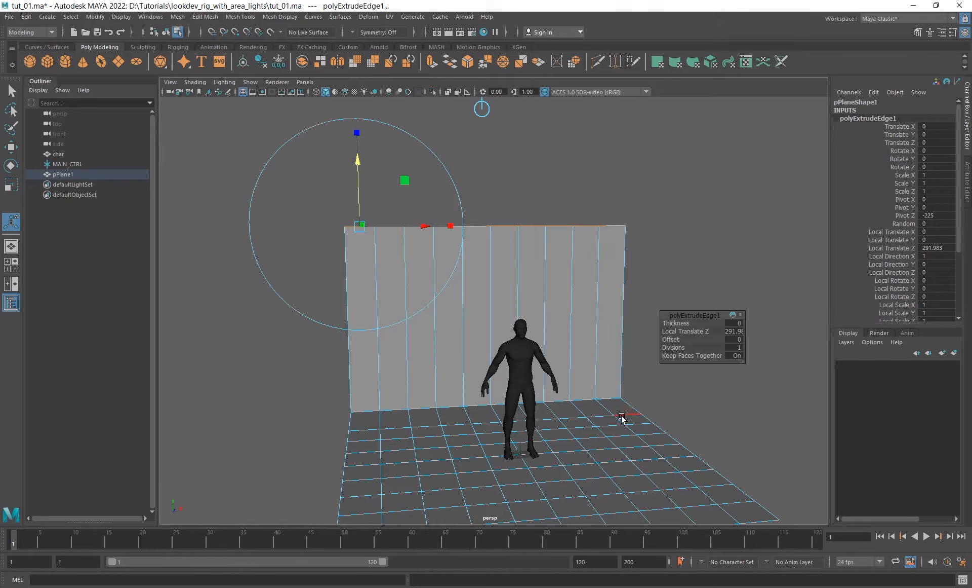
pyautogui.keyDown('alt'); pyautogui.moveTo(534, 298); pyautogui.dragTo(601, 284); pyautogui.keyUp('alt')
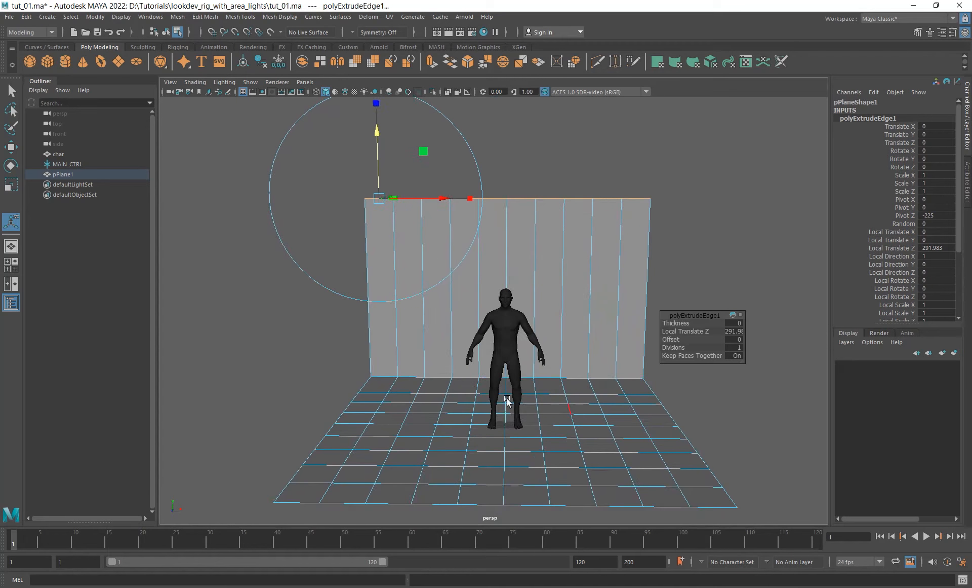
pyautogui.keyDown('alt'); pyautogui.moveTo(557, 360); pyautogui.dragTo(585, 366); pyautogui.keyUp('alt')
pyautogui.moveTo(482, 259); pyautogui.dragTo(588, 189, button='right')
pyautogui.keyDown('alt'); pyautogui.moveTo(521, 284); pyautogui.dragTo(555, 268); pyautogui.keyUp('alt')
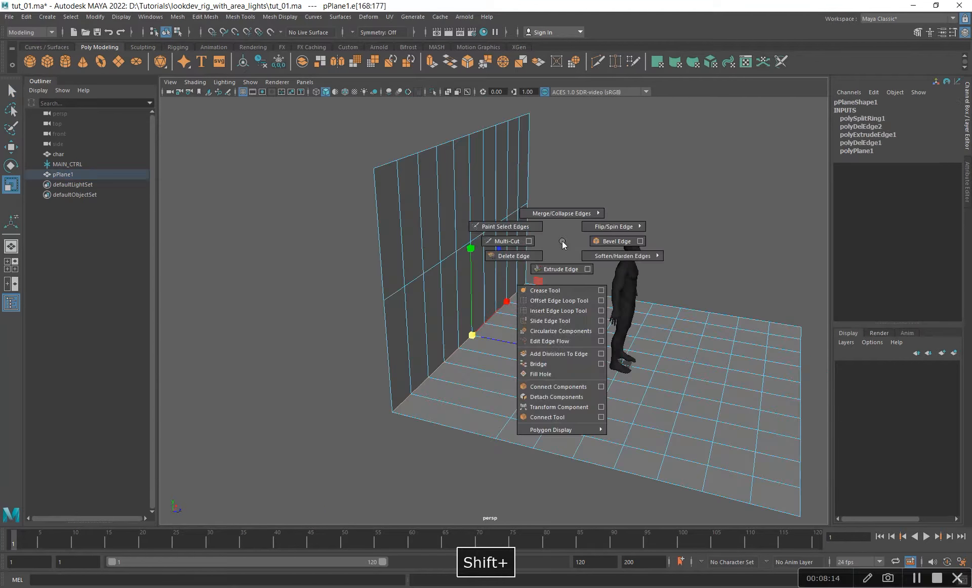
# - Bevel the corner edges between the back wall and the floor with 3 segments
pyautogui.keyDown('shift'); pyautogui.moveTo(564, 242); pyautogui.dragTo(615, 242, button='right'); pyautogui.keyUp('shift')
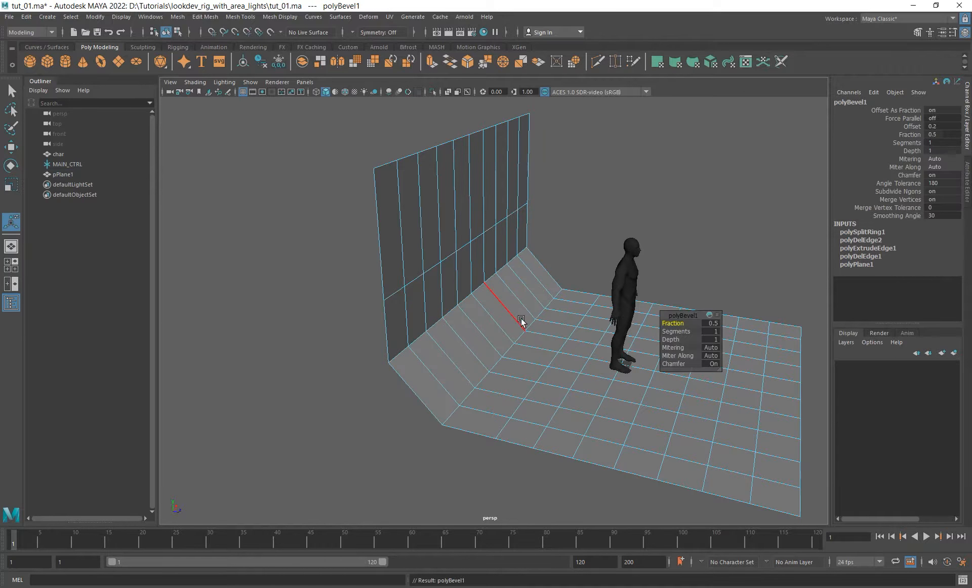
pyautogui.keyDown('alt'); pyautogui.moveTo(522, 320); pyautogui.dragTo(503, 217); pyautogui.keyUp('alt')
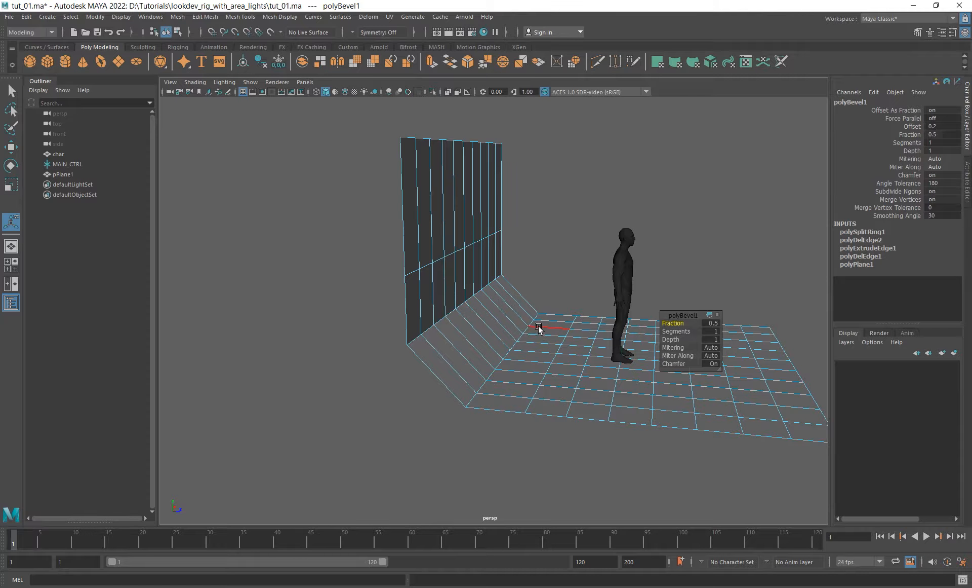
pyautogui.keyDown('alt'); pyautogui.moveTo(541, 327); pyautogui.dragTo(517, 330); pyautogui.keyUp('alt')
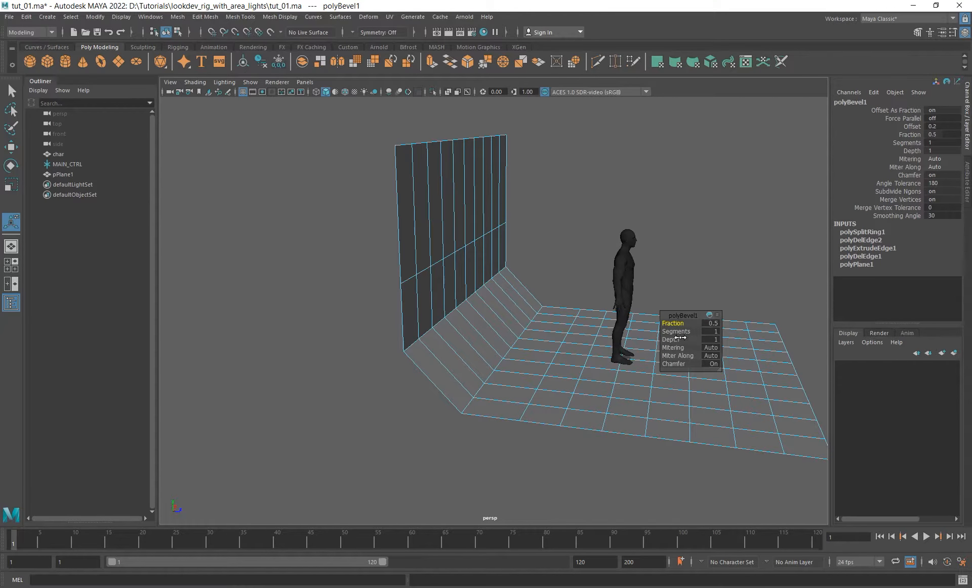
pyautogui.moveTo(679, 333); pyautogui.dragTo(686, 333)
# - Return the backdrop to object mode and inspect its curved corner with smooth mesh preview on
pyautogui.keyDown('alt'); pyautogui.moveTo(497, 337); pyautogui.dragTo(480, 342); pyautogui.keyUp('alt')
pyautogui.moveTo(471, 216); pyautogui.dragTo(599, 144, button='right')
pyautogui.keyDown('alt'); pyautogui.moveTo(549, 260); pyautogui.dragTo(513, 261); pyautogui.keyUp('alt')
pyautogui.press('3')
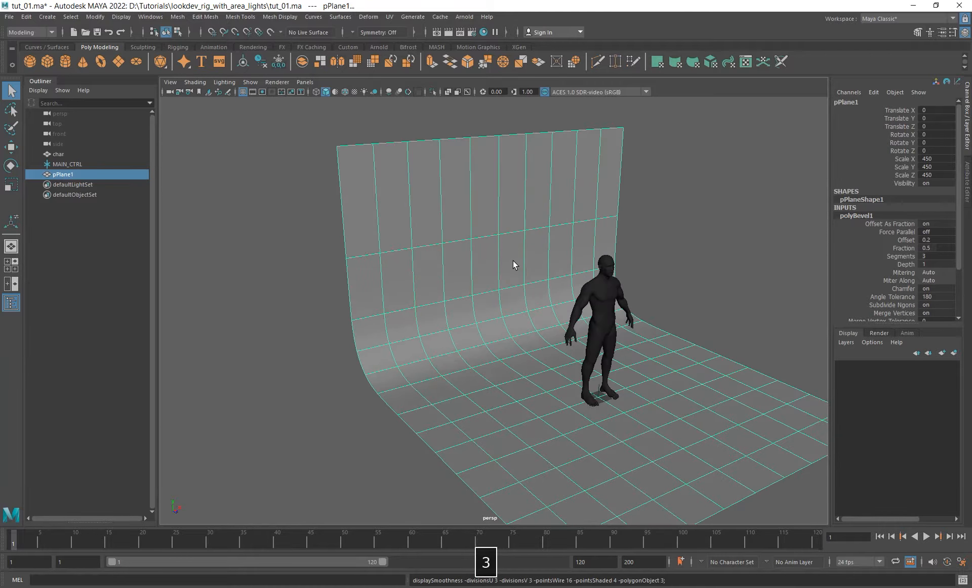
pyautogui.click(721, 234)
pyautogui.keyDown('alt'); pyautogui.moveTo(720, 235); pyautogui.dragTo(460, 220); pyautogui.keyUp('alt')
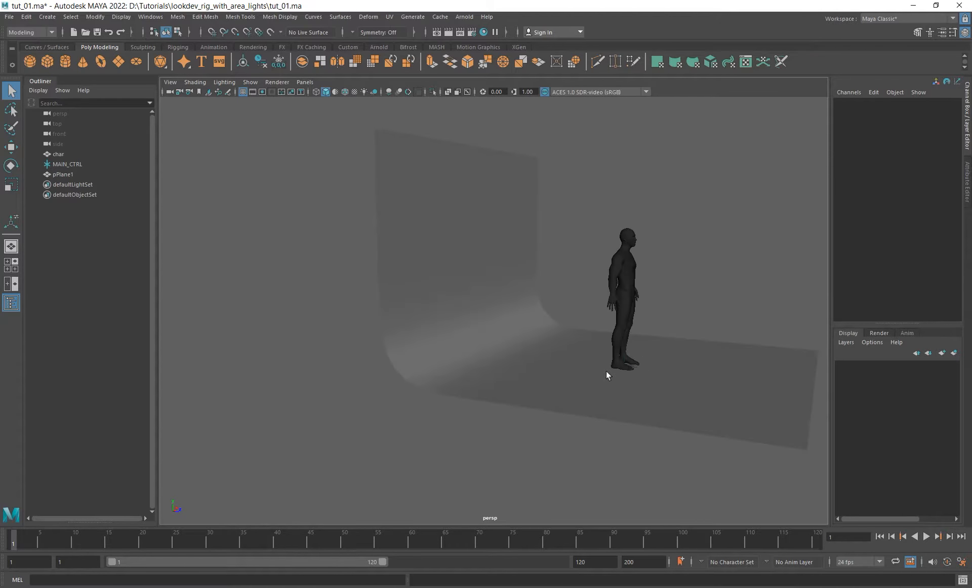
pyautogui.keyDown('alt'); pyautogui.moveTo(654, 388); pyautogui.dragTo(491, 274); pyautogui.keyUp('alt')
# - Turn off smooth mesh preview for the backdrop and show its shape attributes
pyautogui.click(508, 294)
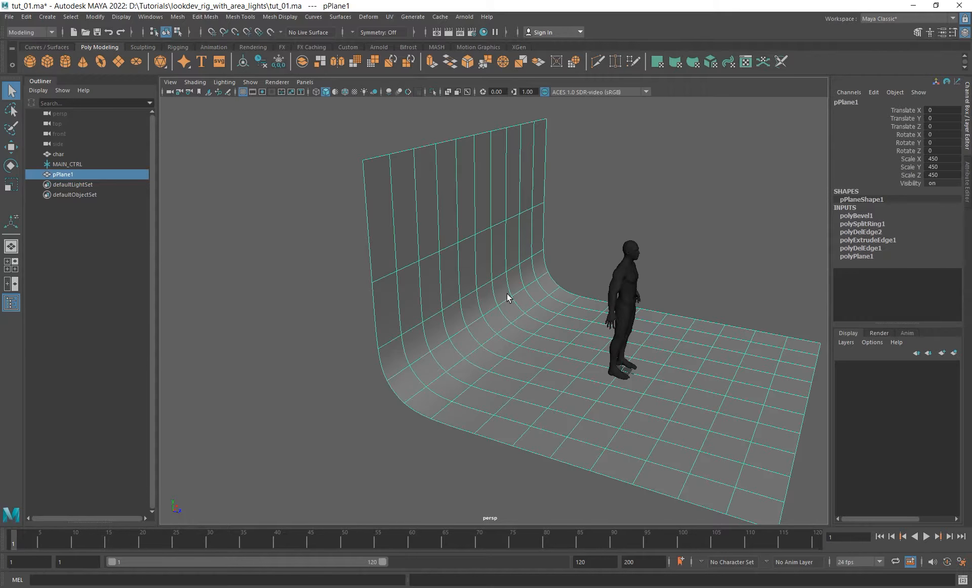
pyautogui.press('1')
pyautogui.keyDown('alt'); pyautogui.moveTo(557, 278); pyautogui.dragTo(497, 338); pyautogui.keyUp('alt')
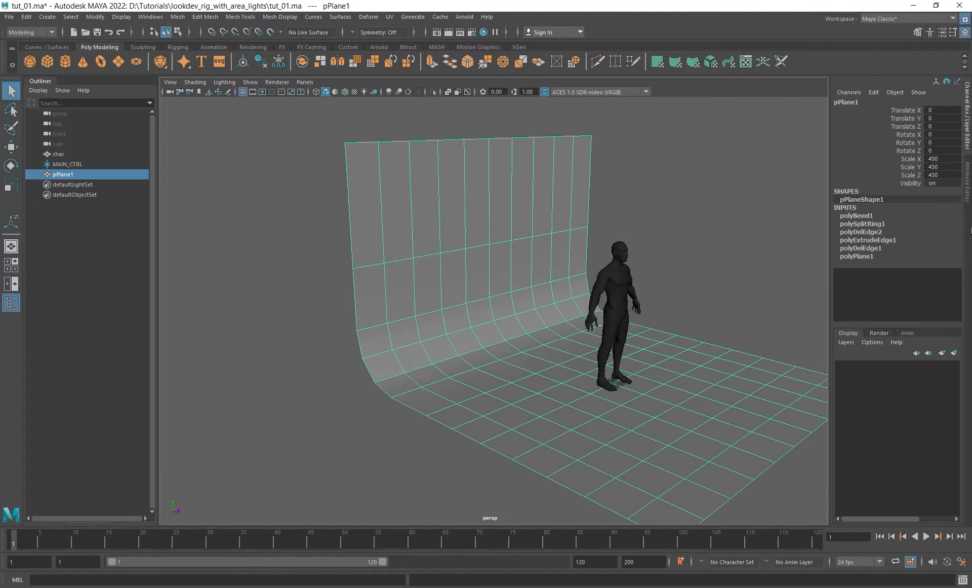
pyautogui.hotkey('ctrl', 'a')
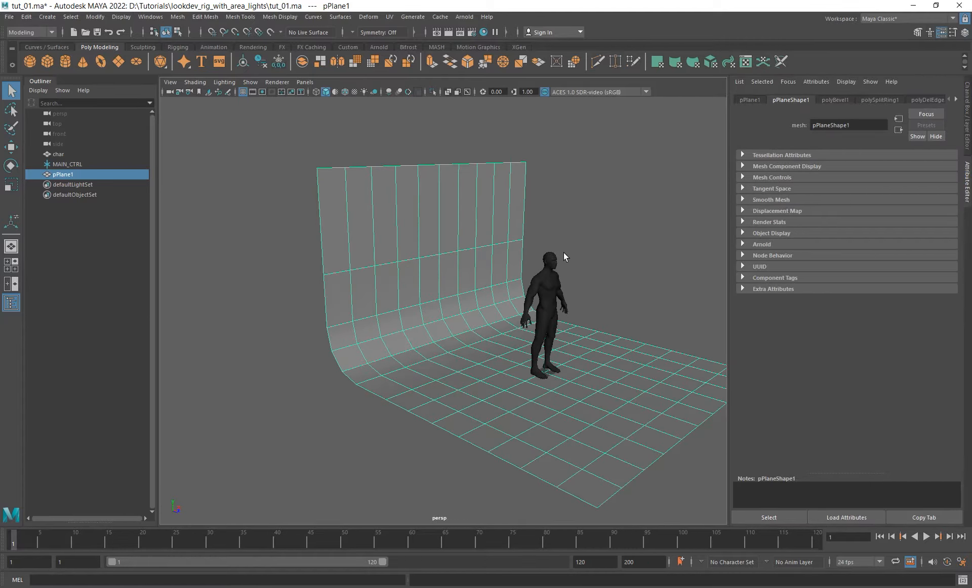
# - Delete all construction history in the scene so the backdrop plane keeps only its clean geometry
pyautogui.click(45, 18)
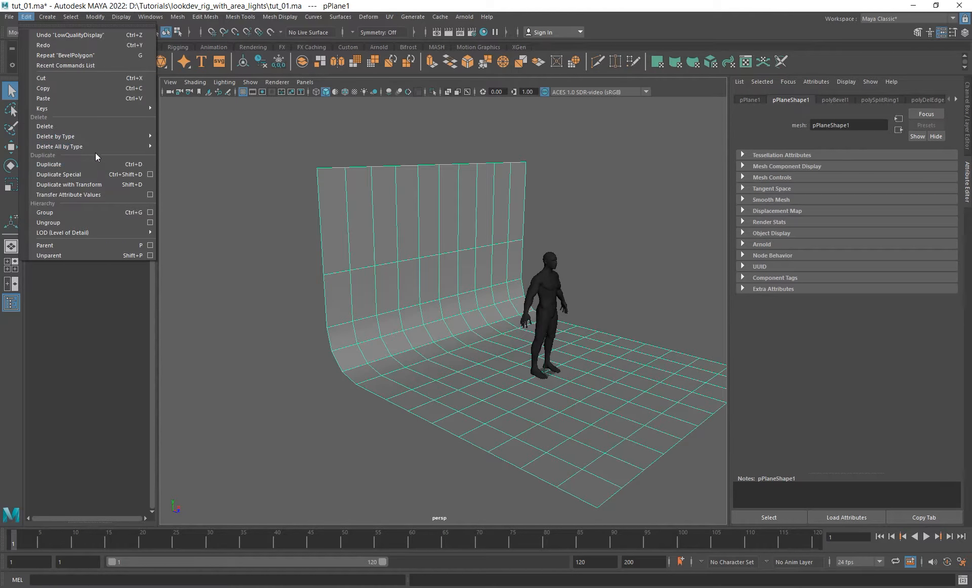
pyautogui.moveTo(47, 17)
pyautogui.moveTo(102, 146)
pyautogui.click(199, 146)
pyautogui.keyDown('alt'); pyautogui.moveTo(552, 304); pyautogui.dragTo(592, 304); pyautogui.keyUp('alt')
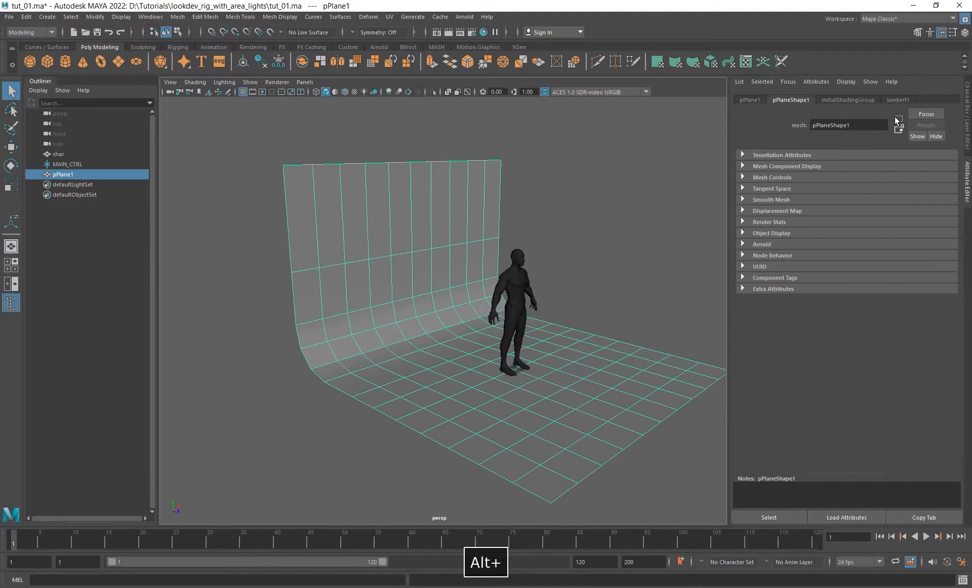
# - Expand the backdrop's Arnold attributes and set its subdivision type to catclark
pyautogui.click(760, 244)
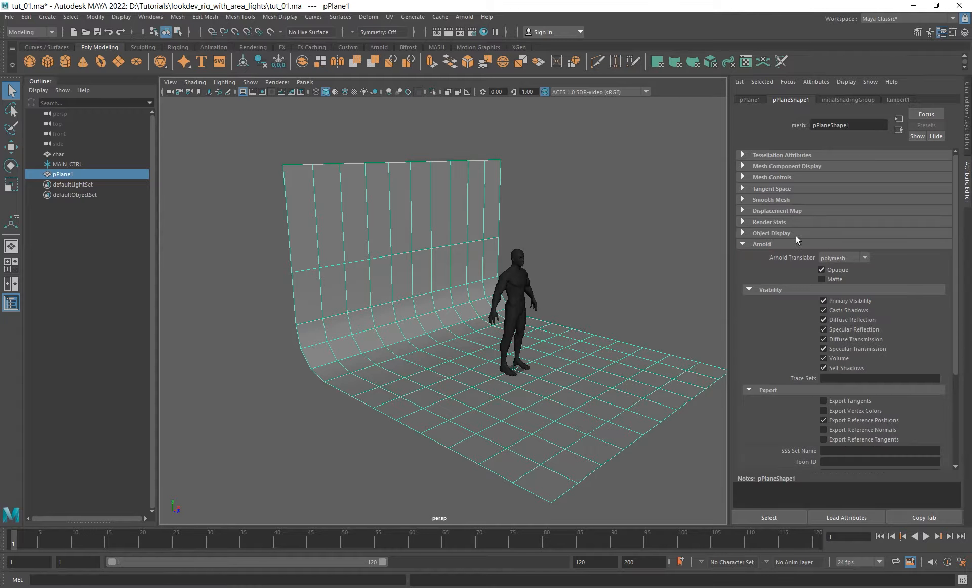
pyautogui.scroll(-5, 781, 322)
pyautogui.click(760, 391)
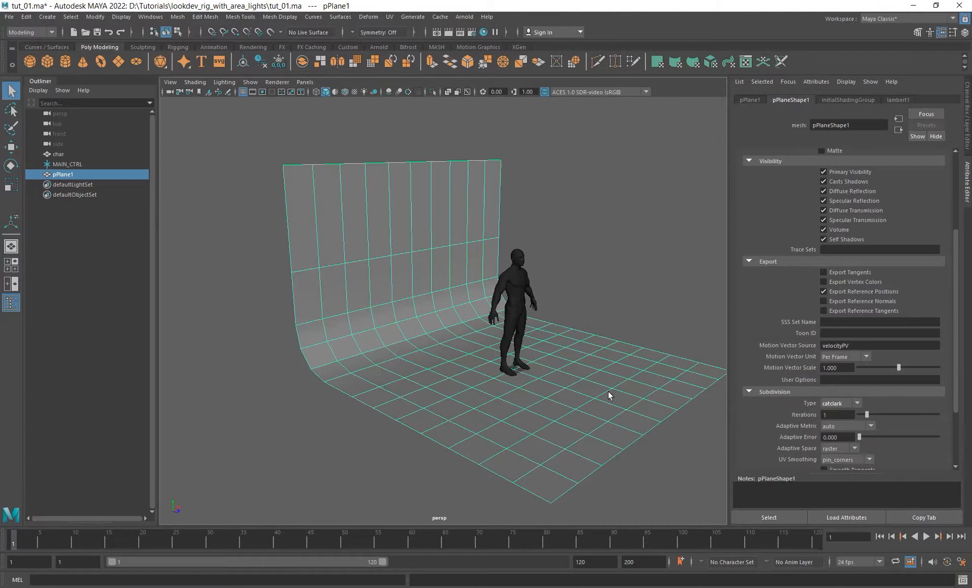
# - Rename the backdrop plane as ground
pyautogui.doubleClick(62, 174)
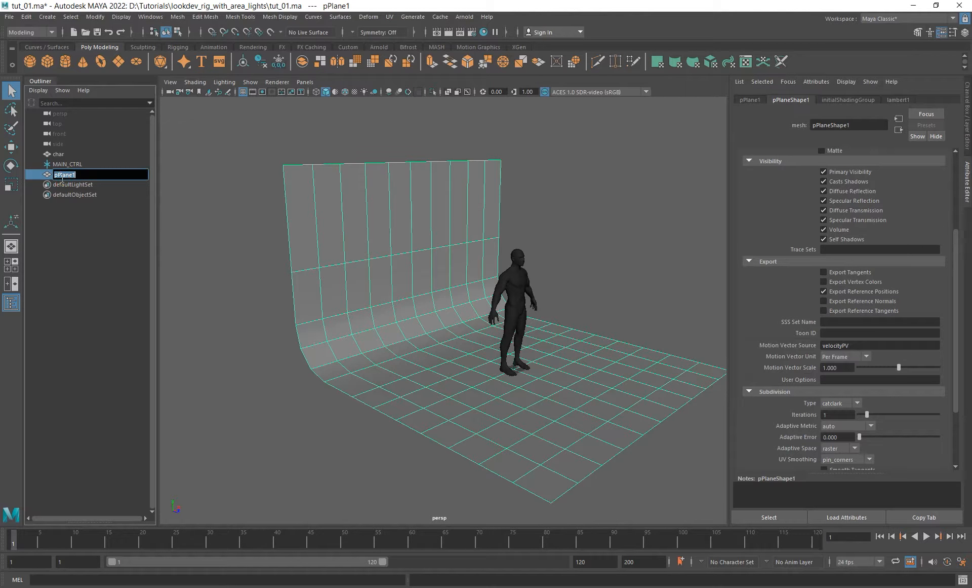
pyautogui.write('ground\\')
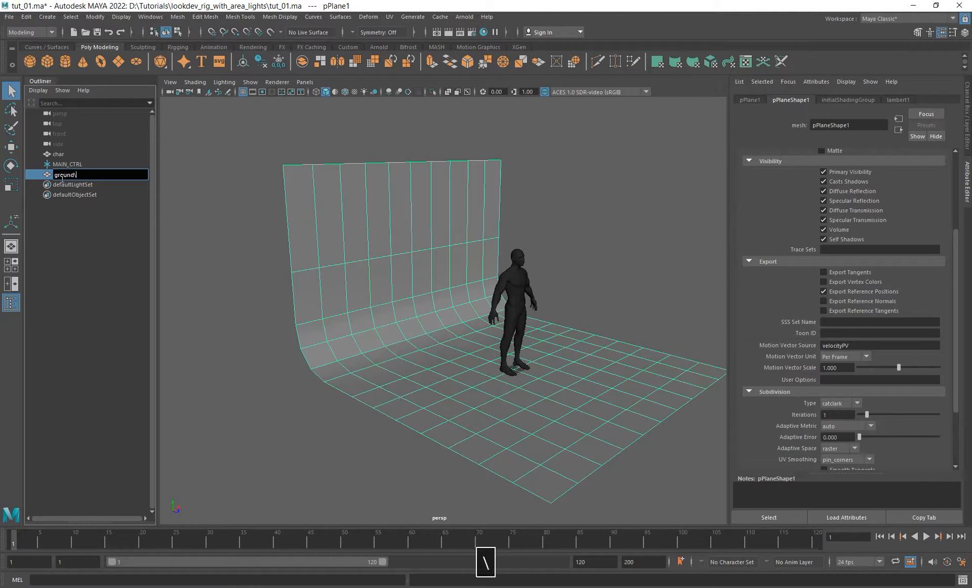
pyautogui.press('BackSpace')
pyautogui.press('Return')
# - Assign a new Arnold aiStandardSurface material to the ground backdrop
pyautogui.keyDown('alt'); pyautogui.moveTo(280, 280); pyautogui.dragTo(413, 297); pyautogui.keyUp('alt')
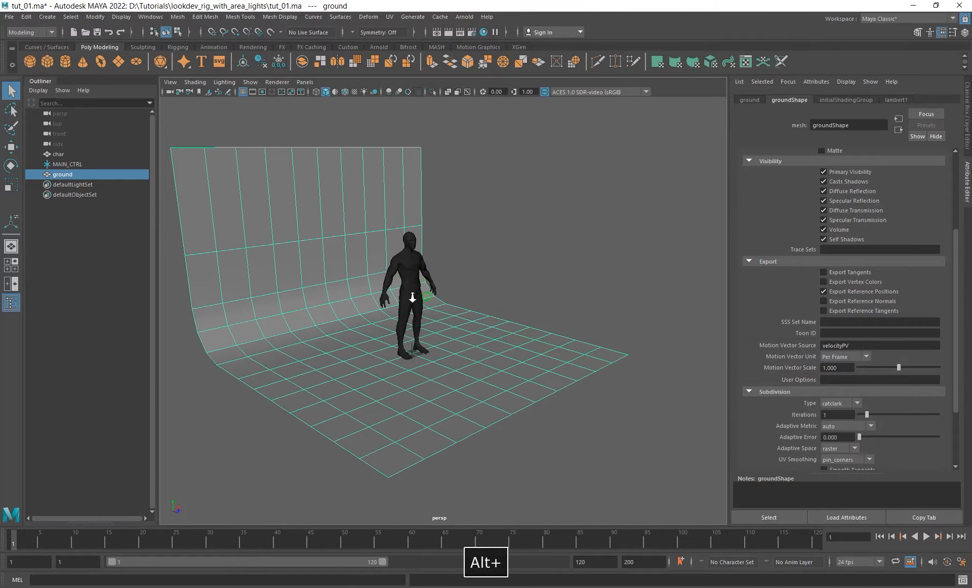
pyautogui.keyDown('alt'); pyautogui.moveTo(412, 297); pyautogui.dragTo(401, 300, button='right'); pyautogui.keyUp('alt')
pyautogui.keyDown('alt'); pyautogui.moveTo(401, 324); pyautogui.dragTo(404, 310); pyautogui.keyUp('alt')
pyautogui.keyDown('alt'); pyautogui.moveTo(393, 311); pyautogui.dragTo(410, 317, button='right'); pyautogui.keyUp('alt')
pyautogui.keyDown('alt'); pyautogui.moveTo(392, 290); pyautogui.dragTo(447, 321, button='middle'); pyautogui.keyUp('alt')
pyautogui.rightClick(617, 190)
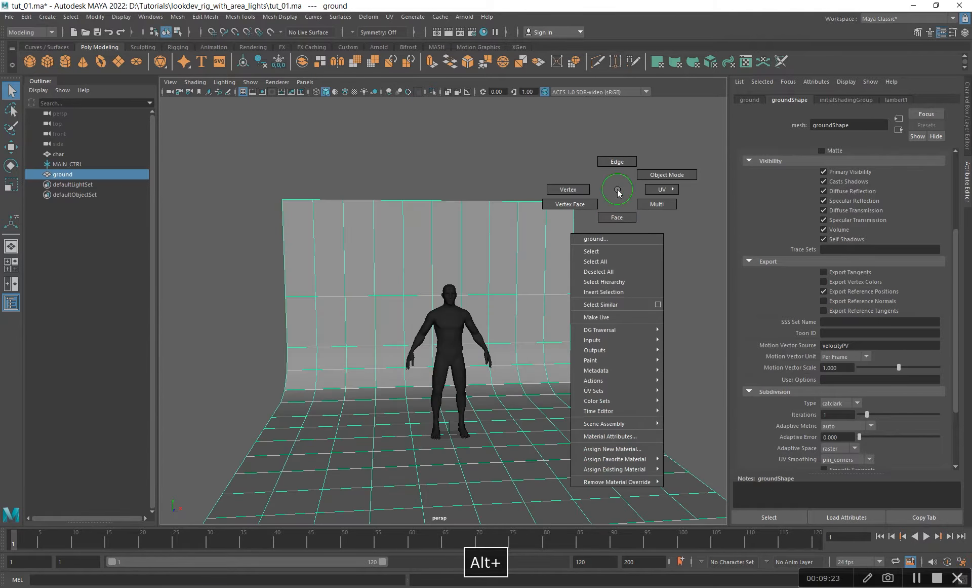
pyautogui.click(615, 448)
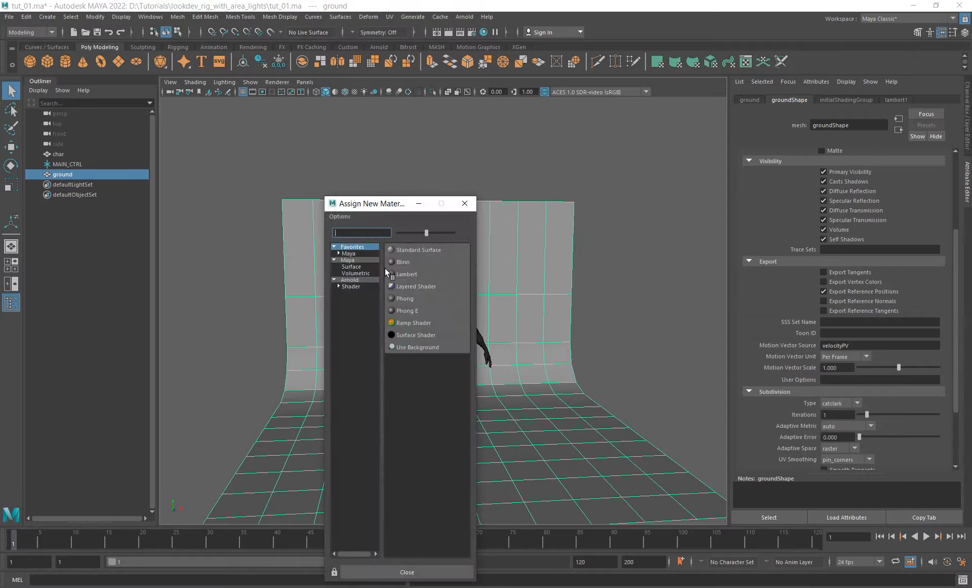
pyautogui.click(359, 286)
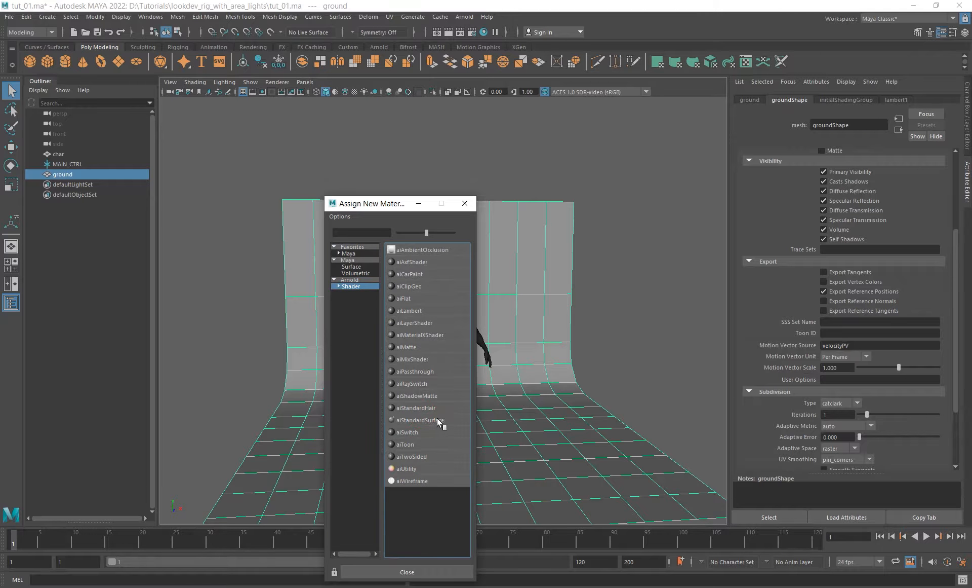
pyautogui.click(438, 421)
# - Rename the backdrop's new material as ground_mtl
pyautogui.doubleClick(875, 126)
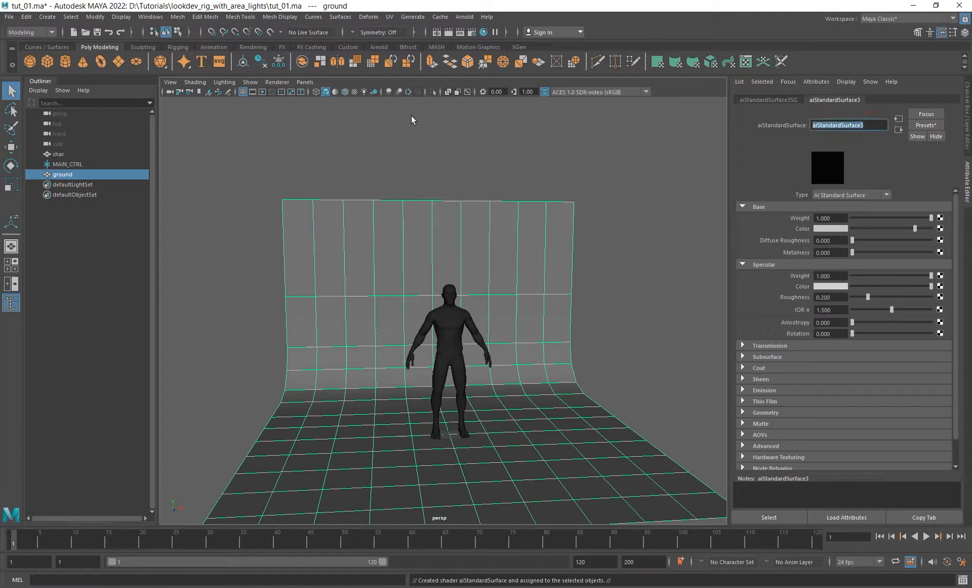
pyautogui.write('ground')
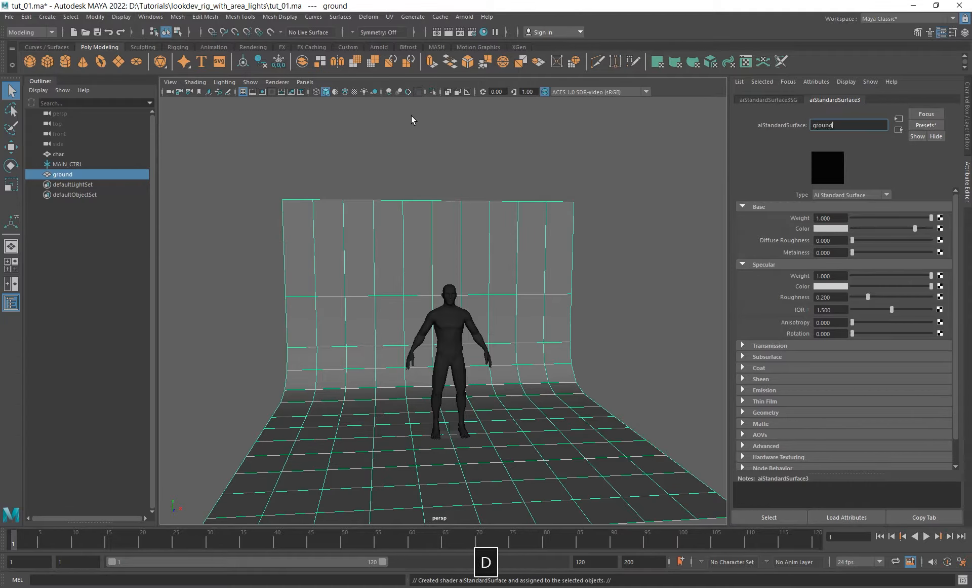
pyautogui.write('_mtl')
pyautogui.press('Return')
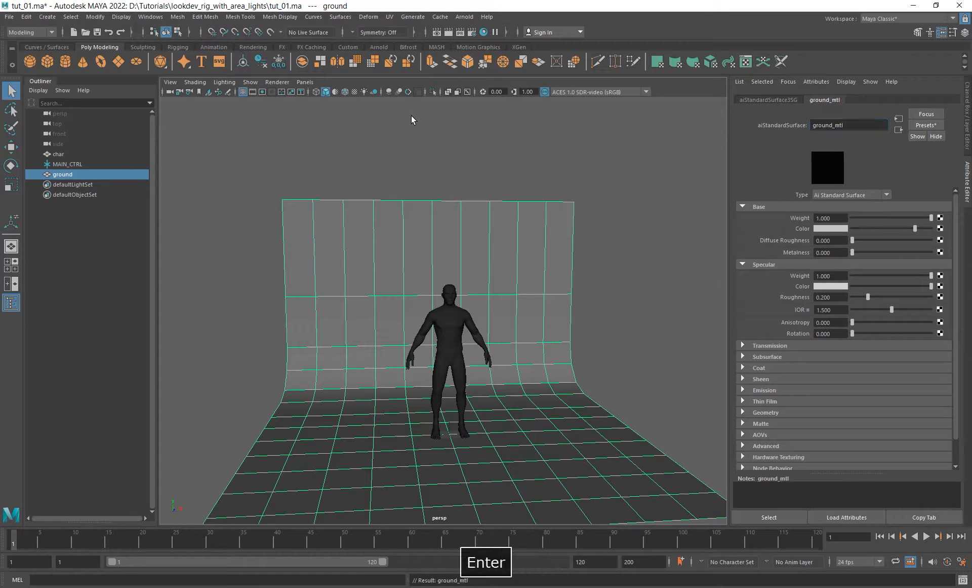
# - Set ground_mtl's base weight to 0.18 with white color, and its specular weight and roughness to 0 with black specular color
pyautogui.doubleClick(831, 218)
pyautogui.write('0.18')
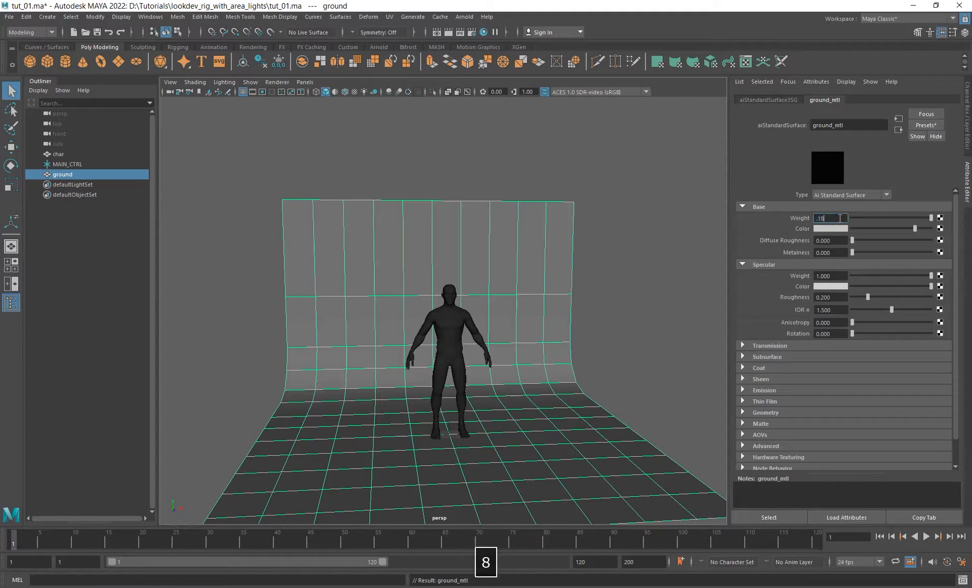
pyautogui.press('Tab')
pyautogui.moveTo(916, 228); pyautogui.dragTo(942, 229)
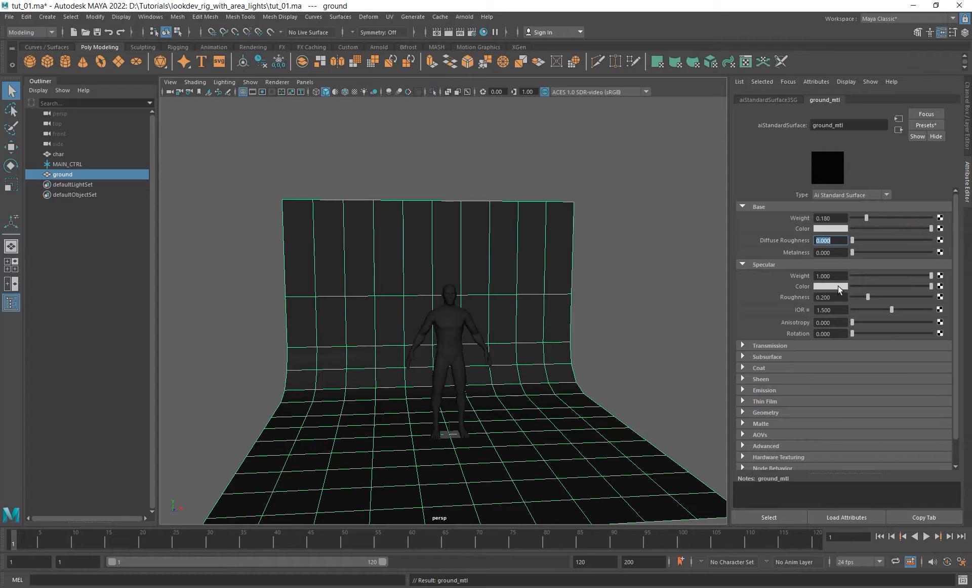
pyautogui.moveTo(865, 274); pyautogui.dragTo(852, 298)
pyautogui.keyDown('alt'); pyautogui.moveTo(580, 306); pyautogui.dragTo(507, 315); pyautogui.keyUp('alt')
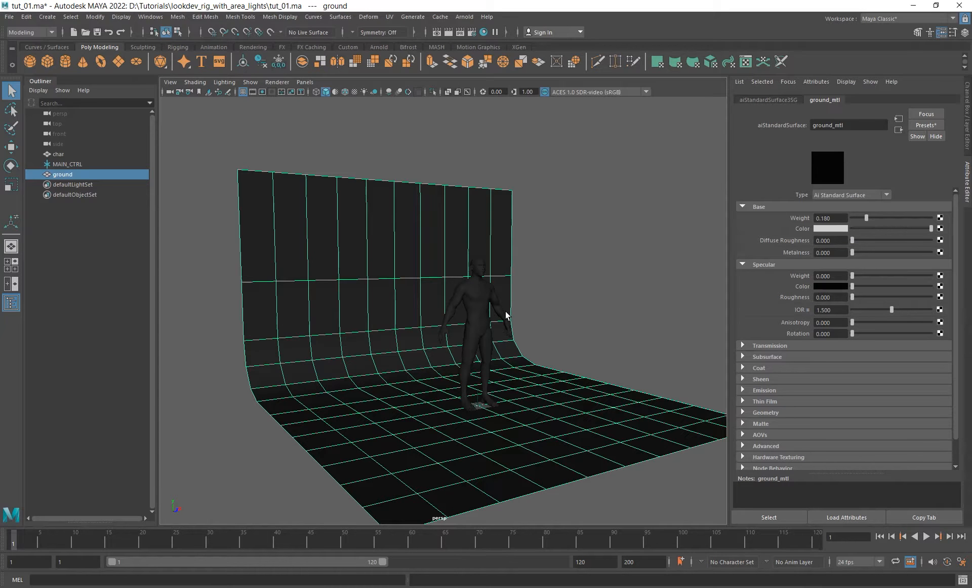
pyautogui.keyDown('alt'); pyautogui.moveTo(506, 315); pyautogui.dragTo(491, 408); pyautogui.keyUp('alt')
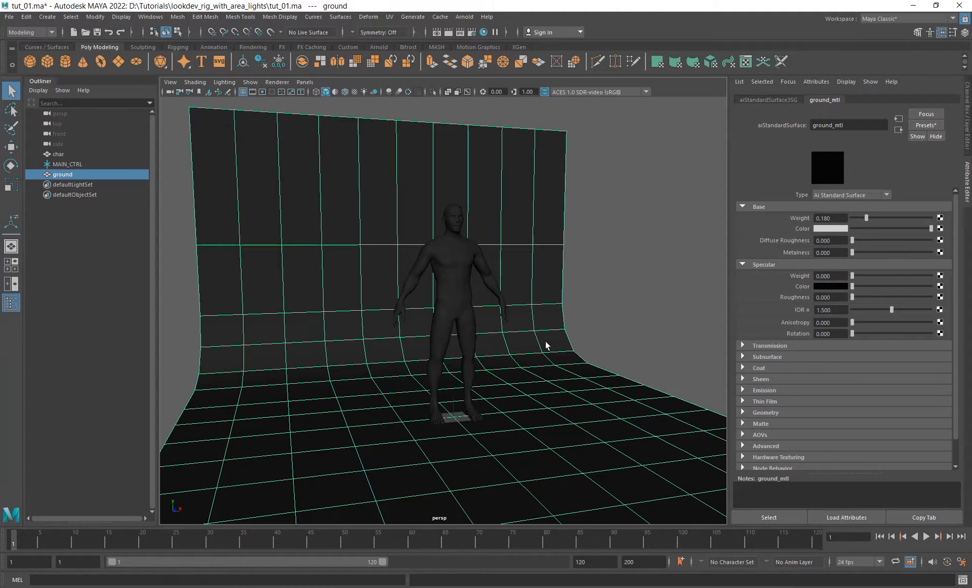
pyautogui.keyDown('alt'); pyautogui.moveTo(545, 340); pyautogui.dragTo(492, 358, button='right'); pyautogui.keyUp('alt')
pyautogui.moveTo(486, 360)
pyautogui.keyDown('alt'); pyautogui.mouseDown()
pyautogui.moveTo(447, 361)
pyautogui.moveTo(480, 364)
pyautogui.mouseUp(); pyautogui.keyUp('alt')
pyautogui.keyDown('alt'); pyautogui.moveTo(456, 291); pyautogui.dragTo(531, 347, button='right'); pyautogui.keyUp('alt')
pyautogui.keyDown('alt'); pyautogui.moveTo(532, 348); pyautogui.dragTo(497, 360); pyautogui.keyUp('alt')
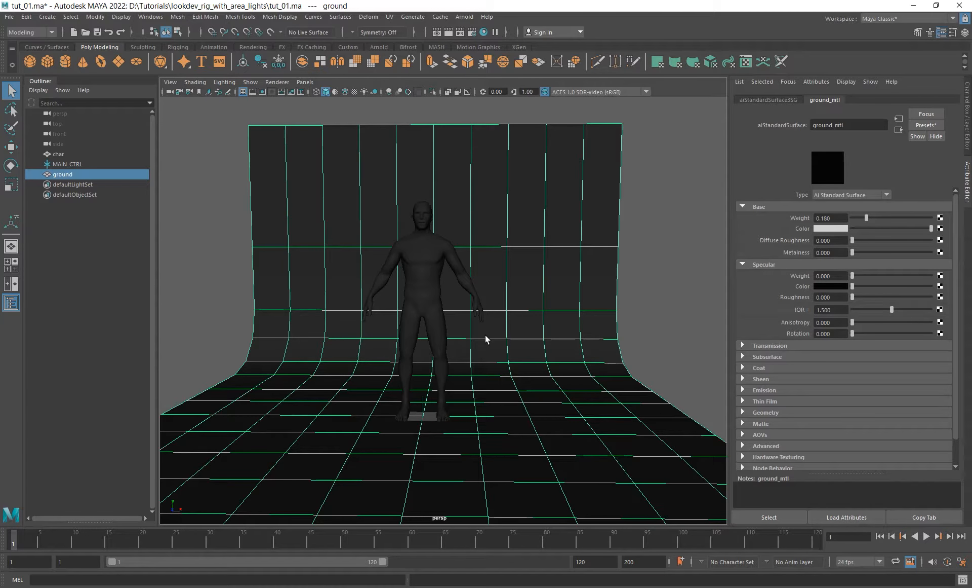
pyautogui.keyDown('alt'); pyautogui.moveTo(498, 322); pyautogui.dragTo(469, 313); pyautogui.keyUp('alt')
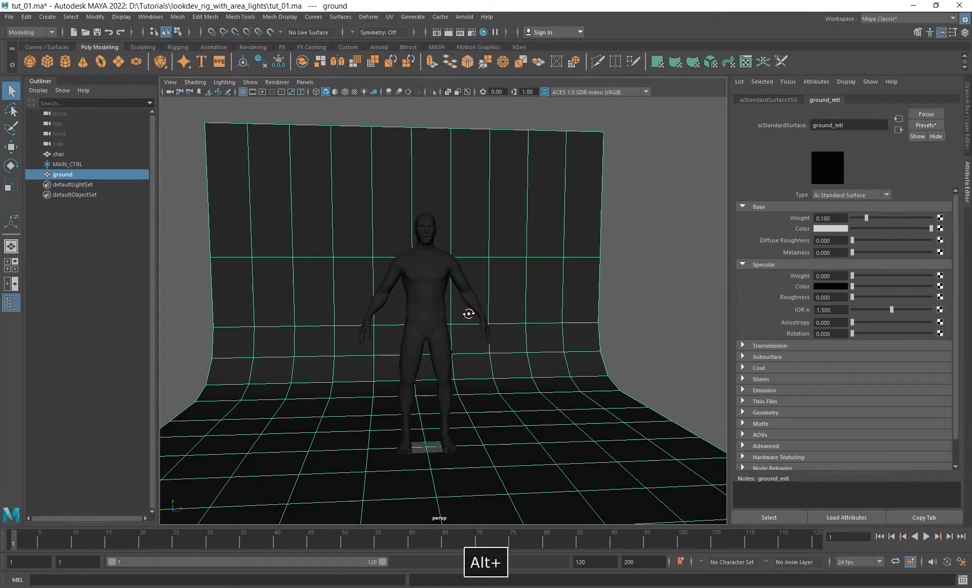
# - Import the reference balls from ref_balls.ma in the characters folder
pyautogui.click(9, 17)
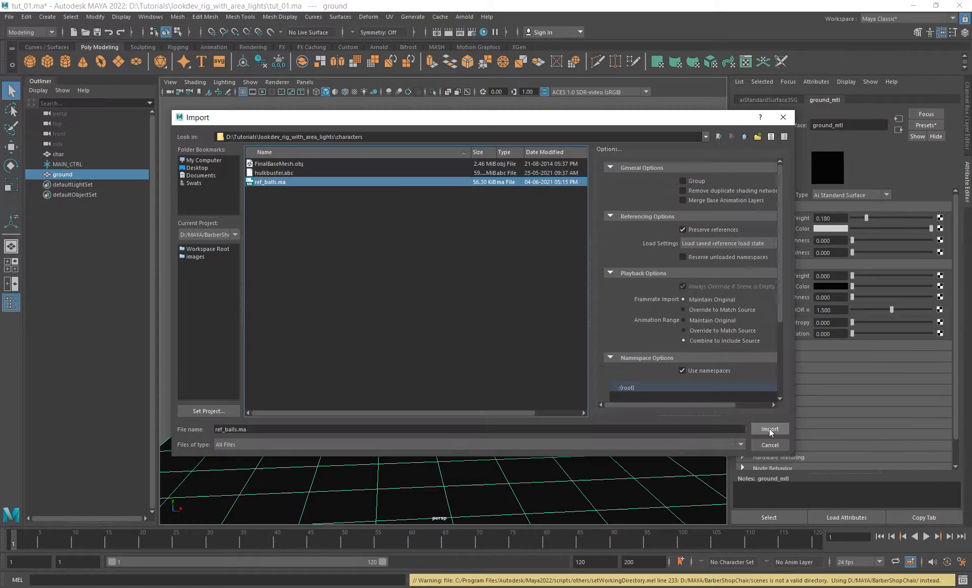
pyautogui.click(770, 429)
pyautogui.keyDown('alt'); pyautogui.moveTo(428, 319); pyautogui.dragTo(393, 321); pyautogui.keyUp('alt')
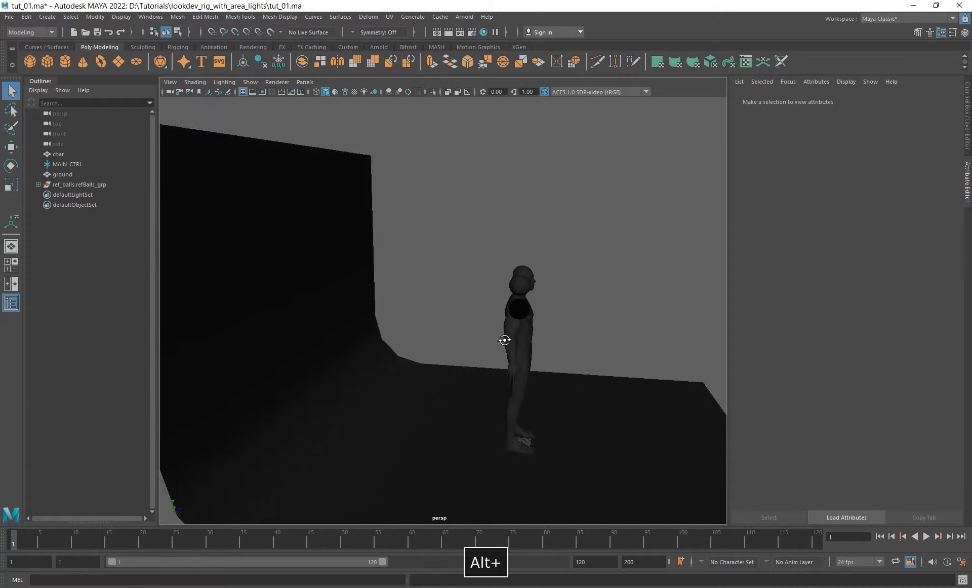
pyautogui.keyDown('alt'); pyautogui.moveTo(393, 321); pyautogui.dragTo(414, 319, button='middle'); pyautogui.keyUp('alt')
pyautogui.scroll(6, 391, 313)
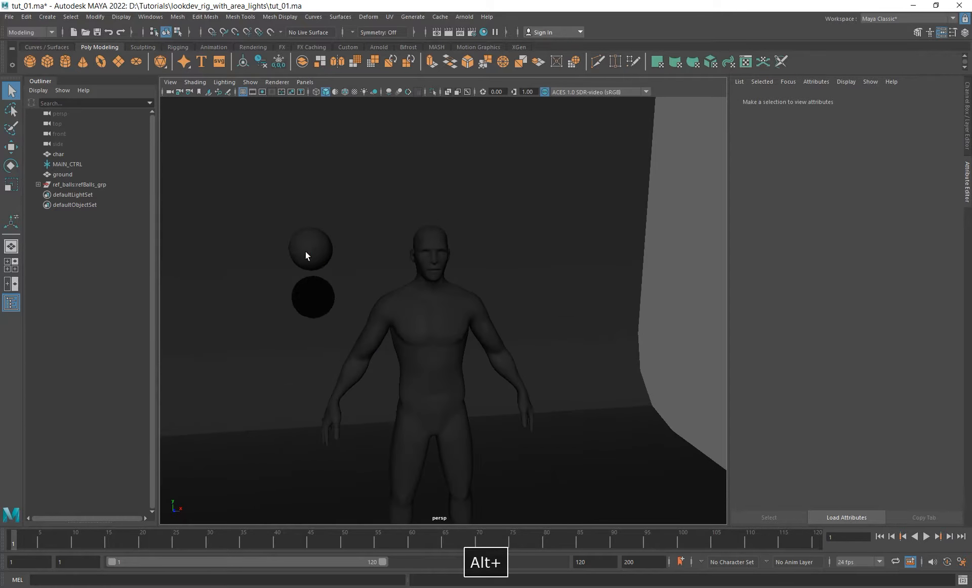
# - Examine the imported grey and chrome reference balls beside the character, then clear the selection
pyautogui.click(307, 254)
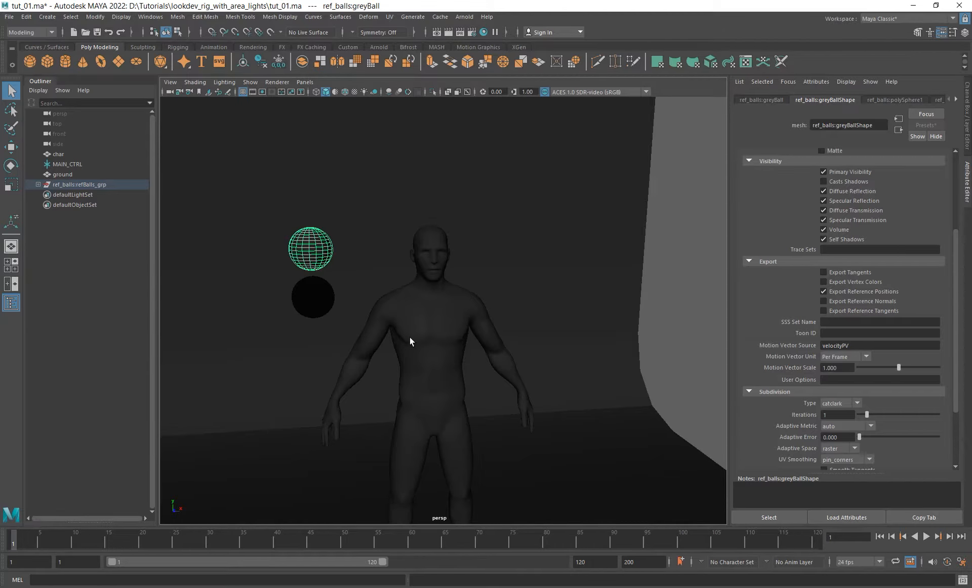
pyautogui.keyDown('alt'); pyautogui.moveTo(410, 337); pyautogui.dragTo(428, 362, button='right'); pyautogui.keyUp('alt')
pyautogui.keyDown('alt'); pyautogui.moveTo(427, 362); pyautogui.dragTo(330, 276); pyautogui.keyUp('alt')
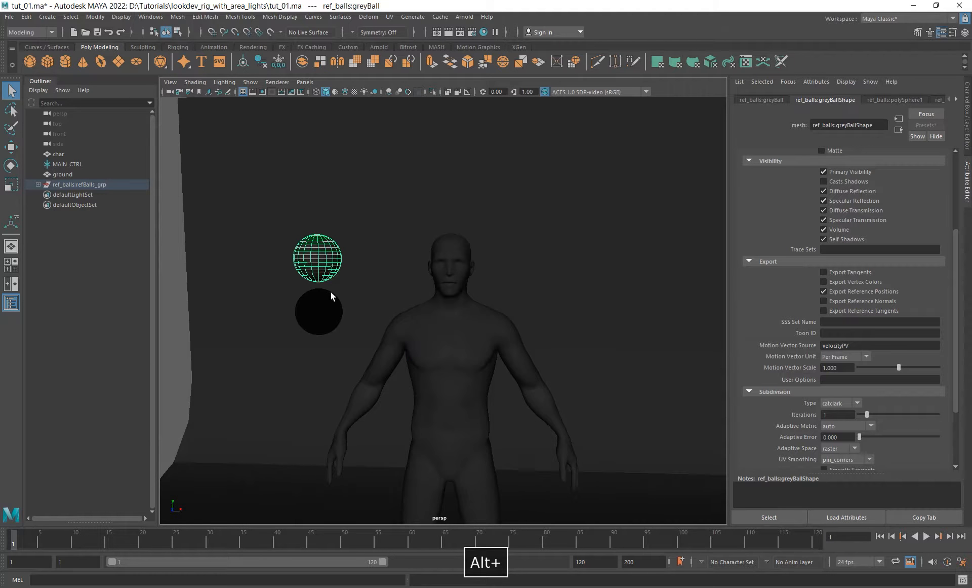
pyautogui.click(321, 311)
pyautogui.keyDown('alt'); pyautogui.moveTo(445, 329); pyautogui.dragTo(417, 320); pyautogui.keyUp('alt')
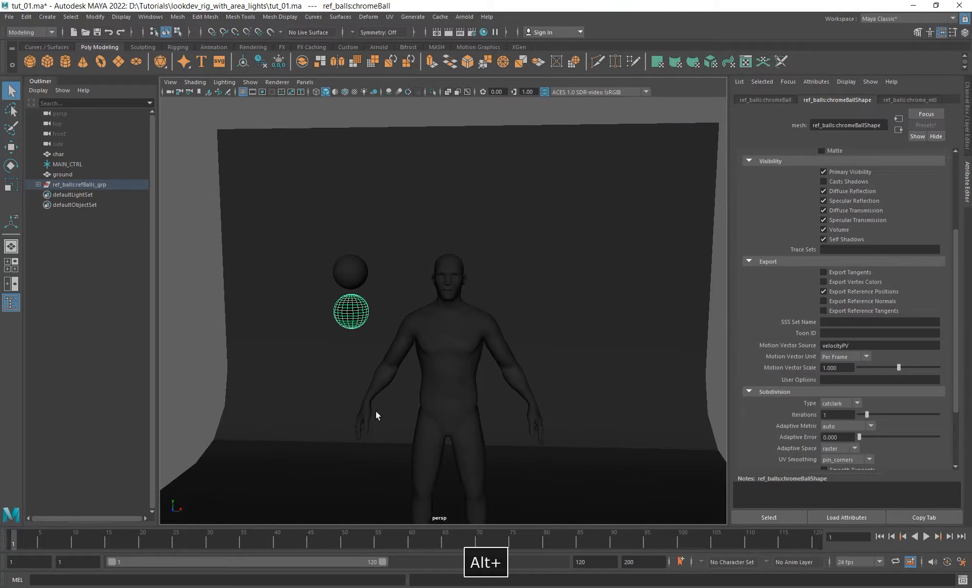
pyautogui.keyDown('alt'); pyautogui.moveTo(375, 413); pyautogui.dragTo(463, 413); pyautogui.keyUp('alt')
pyautogui.keyDown('alt'); pyautogui.moveTo(463, 412); pyautogui.dragTo(567, 304, button='right'); pyautogui.keyUp('alt')
pyautogui.click(566, 304)
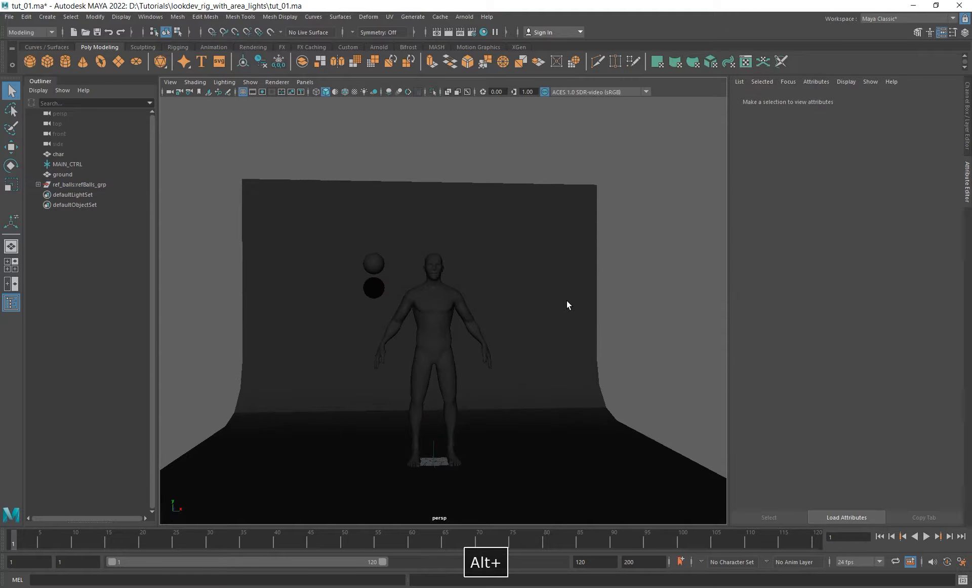
# - Create a new camera in the scene
pyautogui.click(47, 17)
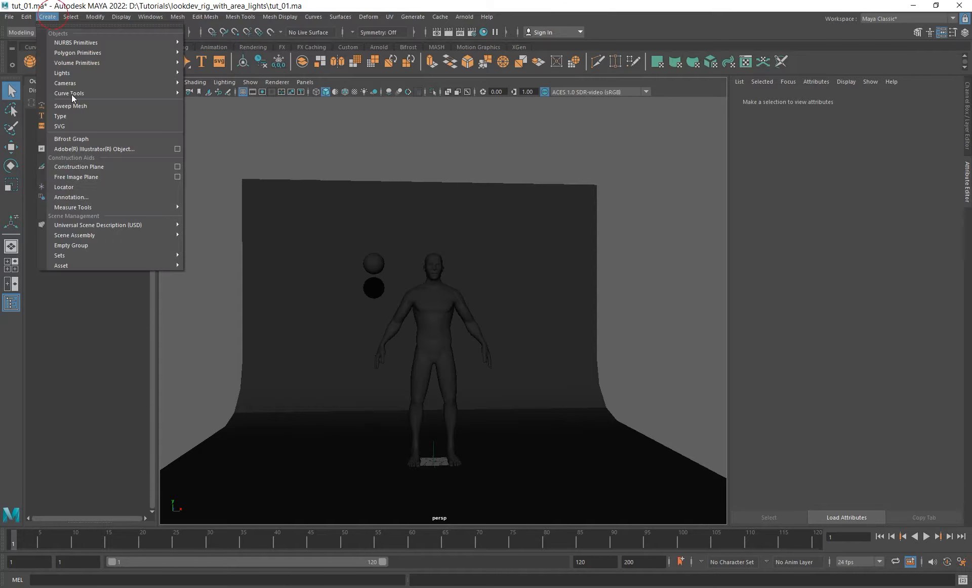
pyautogui.moveTo(103, 85)
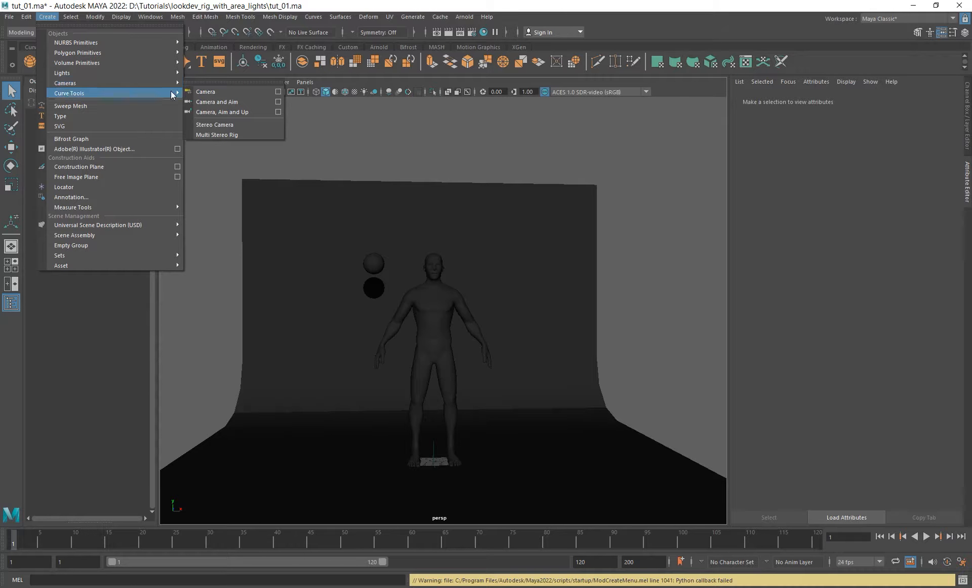
pyautogui.click(220, 91)
# - Set the new camera's locator scale to 20 in its object display attributes
pyautogui.keyDown('alt'); pyautogui.moveTo(483, 338); pyautogui.dragTo(544, 352); pyautogui.keyUp('alt')
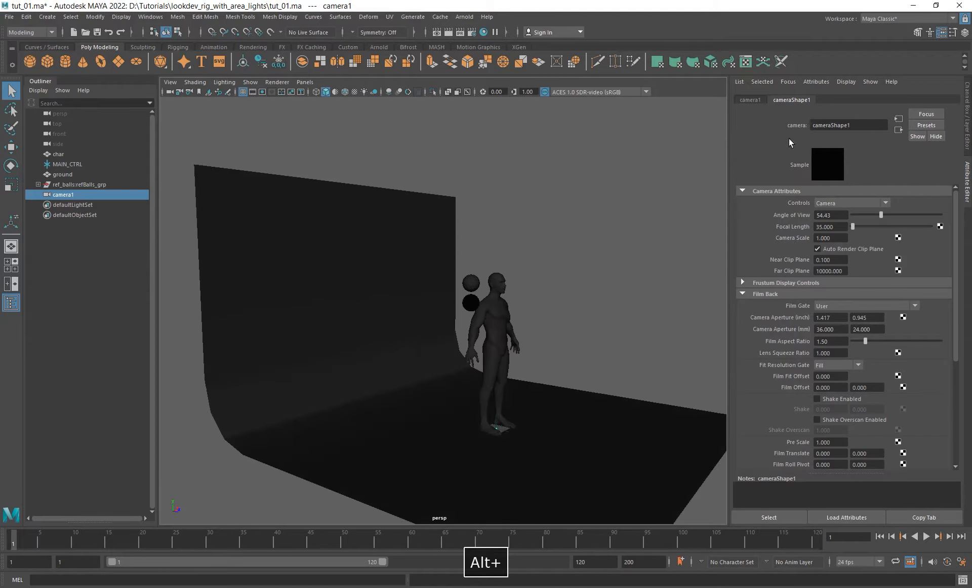
pyautogui.keyDown('alt'); pyautogui.moveTo(467, 398); pyautogui.dragTo(524, 370, button='right'); pyautogui.keyUp('alt')
pyautogui.keyDown('alt'); pyautogui.moveTo(466, 338); pyautogui.dragTo(479, 327); pyautogui.keyUp('alt')
pyautogui.keyDown('alt'); pyautogui.moveTo(480, 327); pyautogui.dragTo(458, 409, button='right'); pyautogui.keyUp('alt')
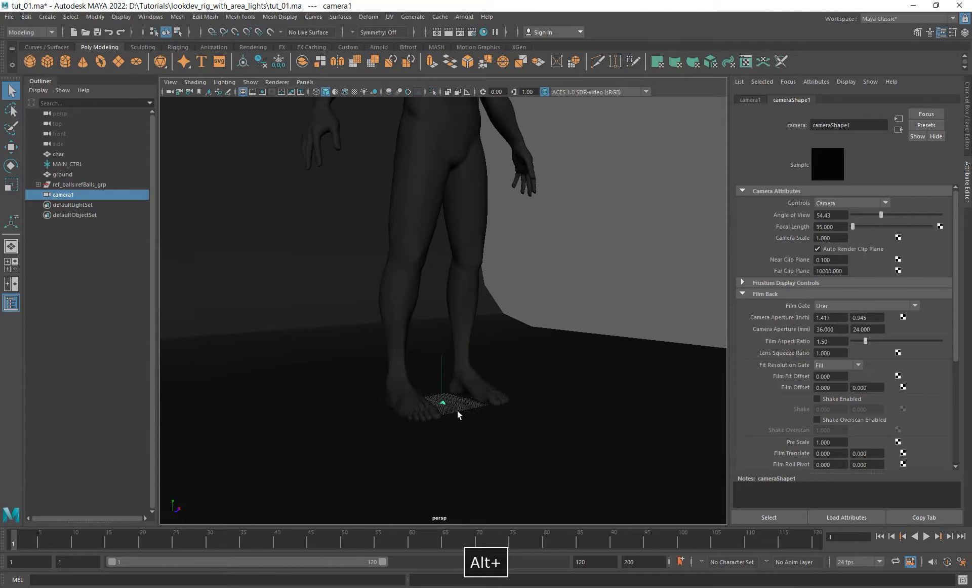
pyautogui.scroll(-5, 775, 385)
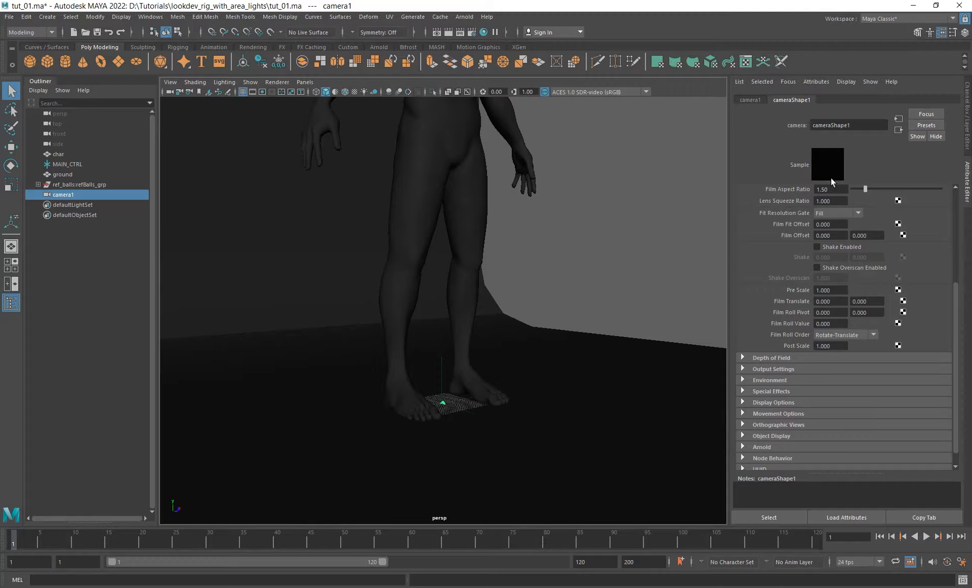
pyautogui.scroll(-1, 805, 409)
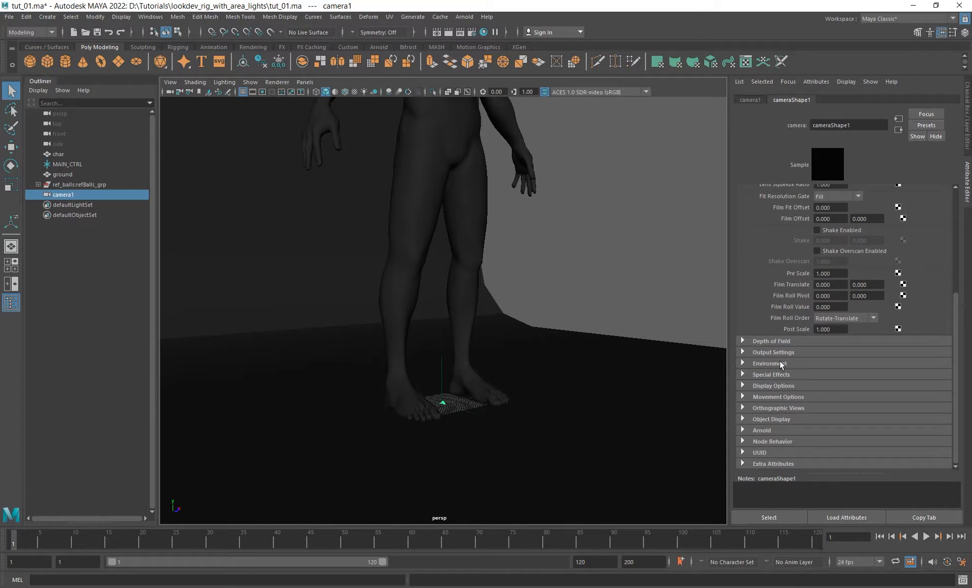
pyautogui.click(767, 418)
pyautogui.scroll(-4, 807, 381)
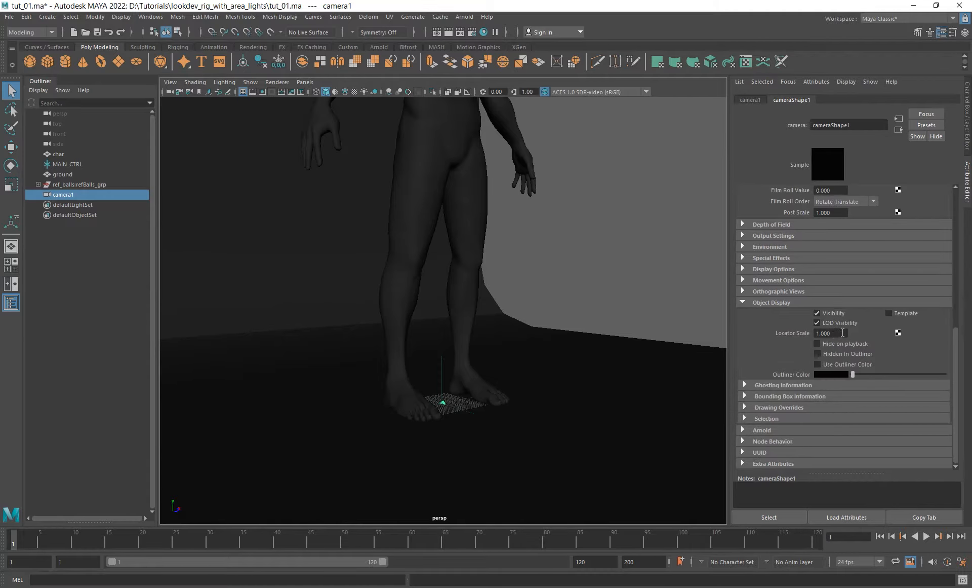
pyautogui.doubleClick(843, 332)
pyautogui.write('20')
pyautogui.press('Return')
# - Move the camera up from the floor and out in front of the character, past the edge of the backdrop
pyautogui.keyDown('alt'); pyautogui.moveTo(533, 299); pyautogui.dragTo(413, 299, button='right'); pyautogui.keyUp('alt')
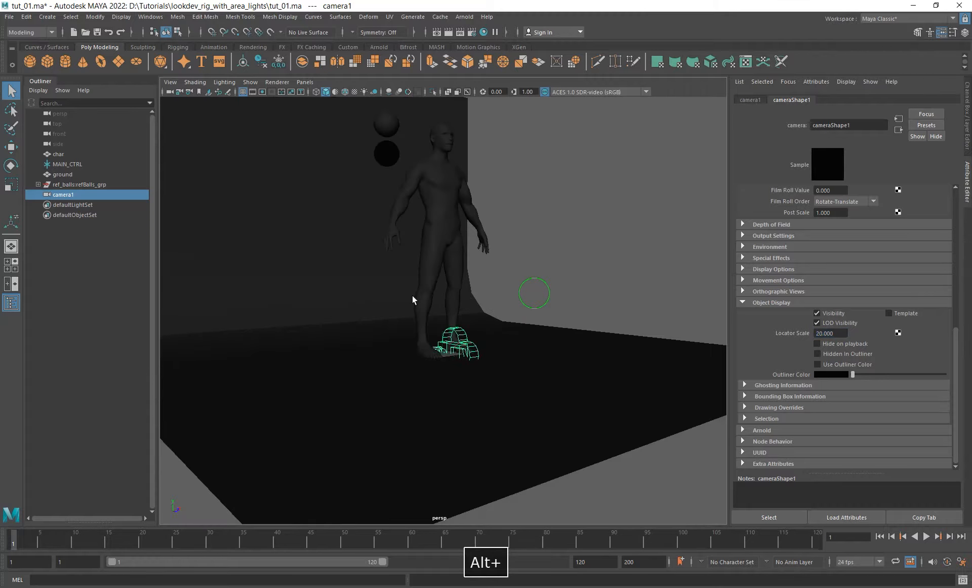
pyautogui.keyDown('alt'); pyautogui.moveTo(413, 299); pyautogui.dragTo(482, 278); pyautogui.keyUp('alt')
pyautogui.press('w')
pyautogui.keyDown('alt'); pyautogui.moveTo(523, 277); pyautogui.dragTo(454, 264, button='middle'); pyautogui.keyUp('alt')
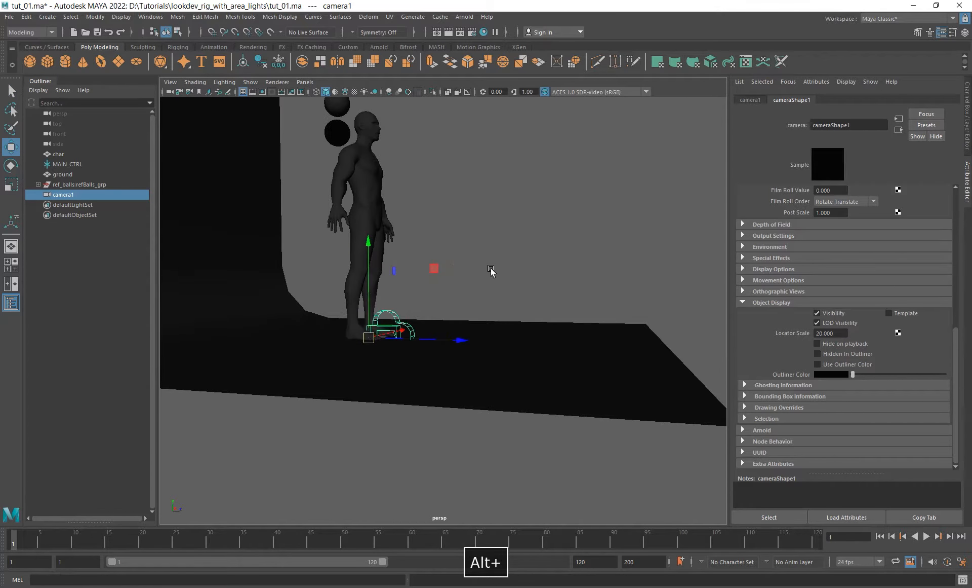
pyautogui.keyDown('alt'); pyautogui.moveTo(491, 269); pyautogui.dragTo(414, 306, button='right'); pyautogui.keyUp('alt')
pyautogui.moveTo(443, 333); pyautogui.dragTo(742, 357)
pyautogui.moveTo(686, 254); pyautogui.dragTo(621, 258)
pyautogui.scroll(10, 856, 283)
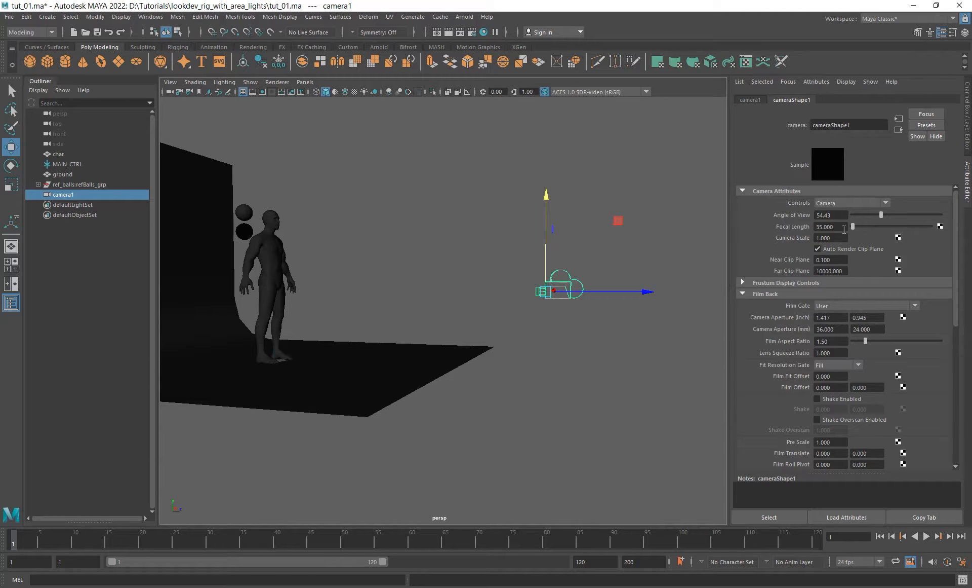
# - Set the new camera's focal length to 85
pyautogui.doubleClick(844, 228)
pyautogui.write('85')
pyautogui.press('Return')
# - Look through the new camera with the resolution gate shown and frame the full character and both reference balls inside it
pyautogui.keyDown('alt'); pyautogui.moveTo(575, 230); pyautogui.dragTo(503, 290); pyautogui.keyUp('alt')
pyautogui.click(305, 83)
pyautogui.moveTo(335, 92)
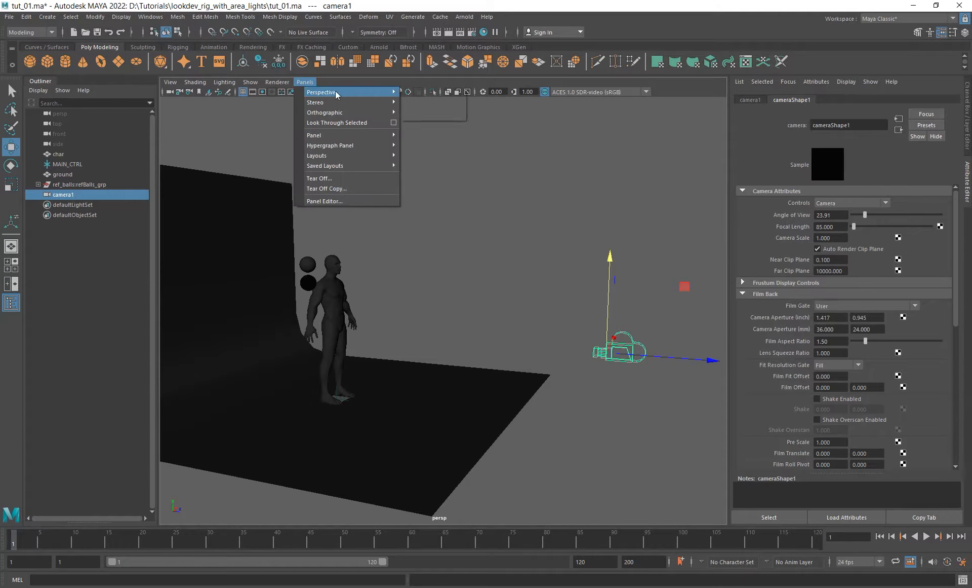
pyautogui.click(435, 95)
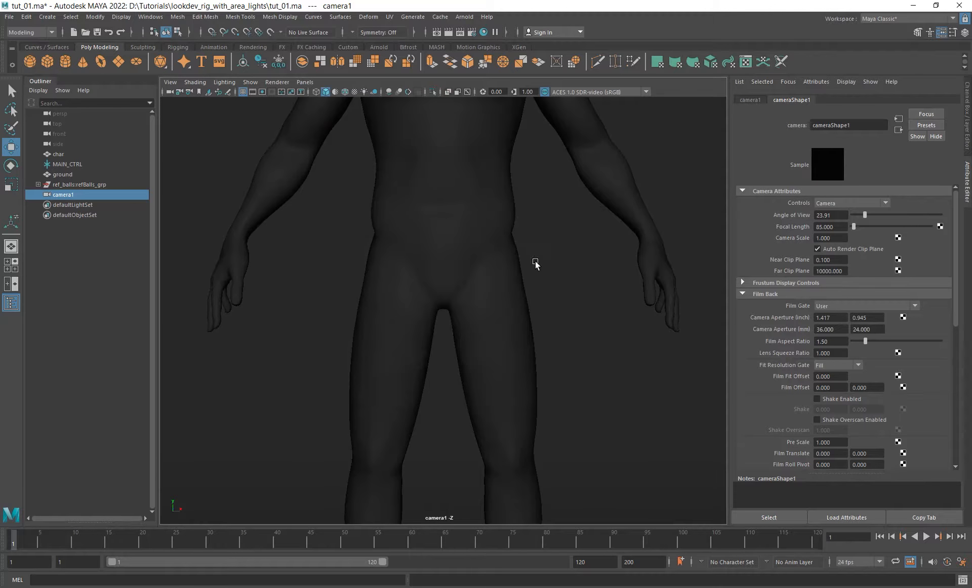
pyautogui.click(263, 92)
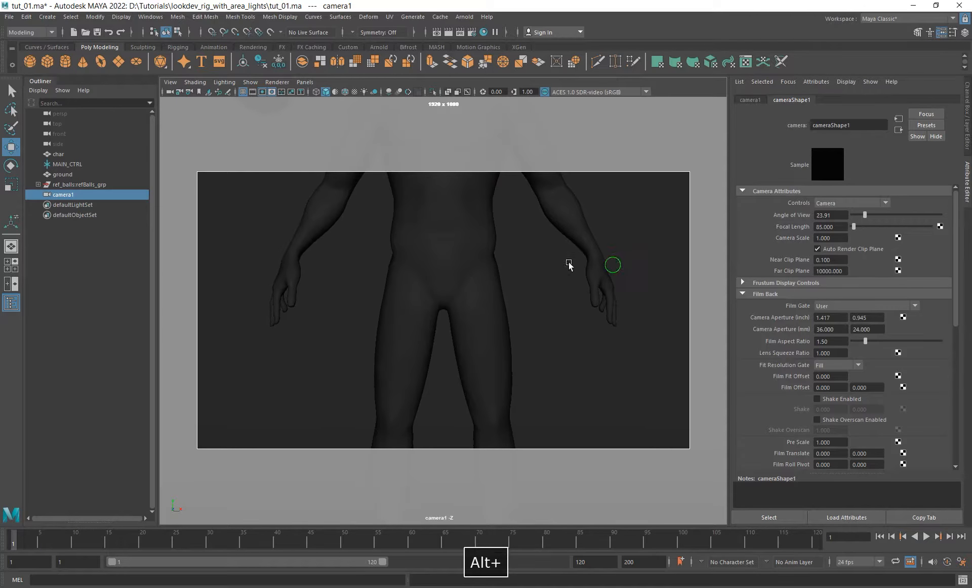
pyautogui.keyDown('alt'); pyautogui.moveTo(570, 264); pyautogui.dragTo(296, 242, button='right'); pyautogui.keyUp('alt')
pyautogui.keyDown('alt'); pyautogui.moveTo(432, 255); pyautogui.dragTo(424, 260, button='middle'); pyautogui.keyUp('alt')
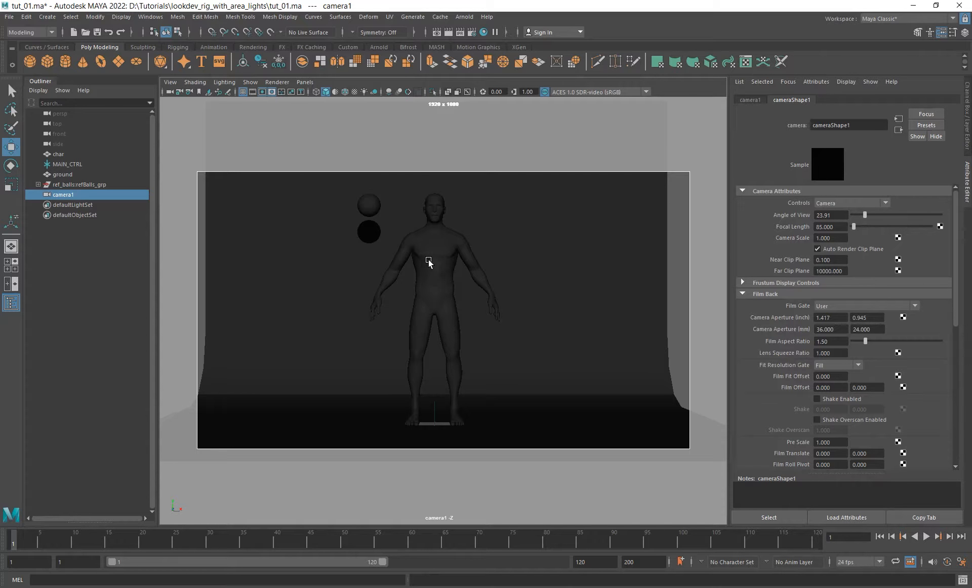
pyautogui.keyDown('alt'); pyautogui.moveTo(496, 272); pyautogui.dragTo(509, 279, button='middle'); pyautogui.keyUp('alt')
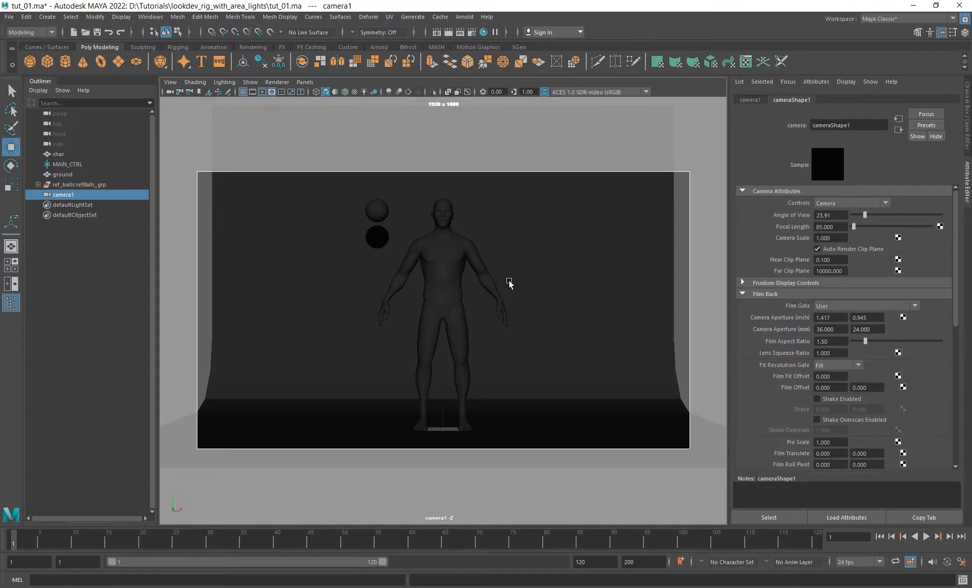
# - Rename the camera to renderCam
pyautogui.doubleClick(64, 194)
pyautogui.write('re')
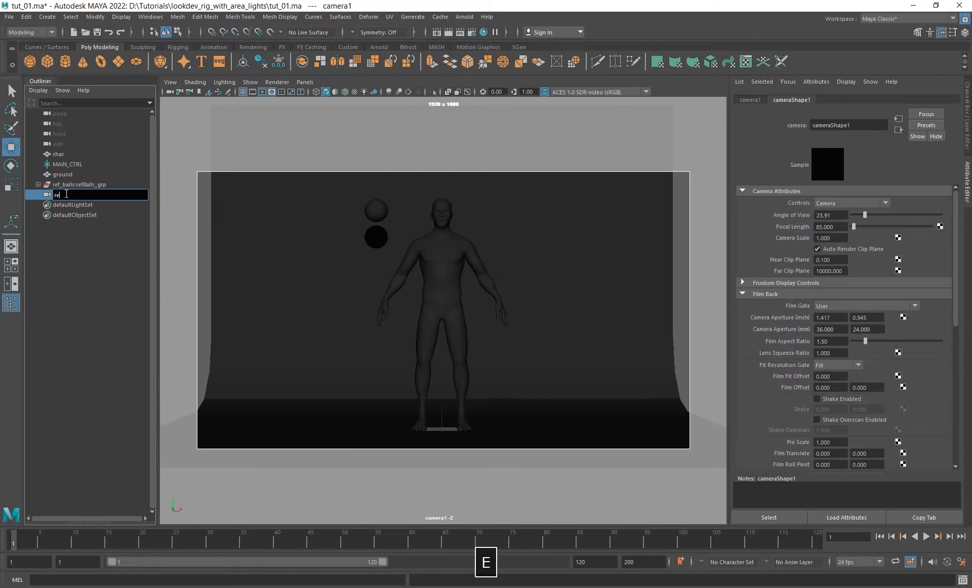
pyautogui.write('nderCam\\')
pyautogui.press('BackSpace')
pyautogui.press('Return')
# - Compare the render camera's placement in the perspective view with the framing seen through renderCam
pyautogui.press('space')
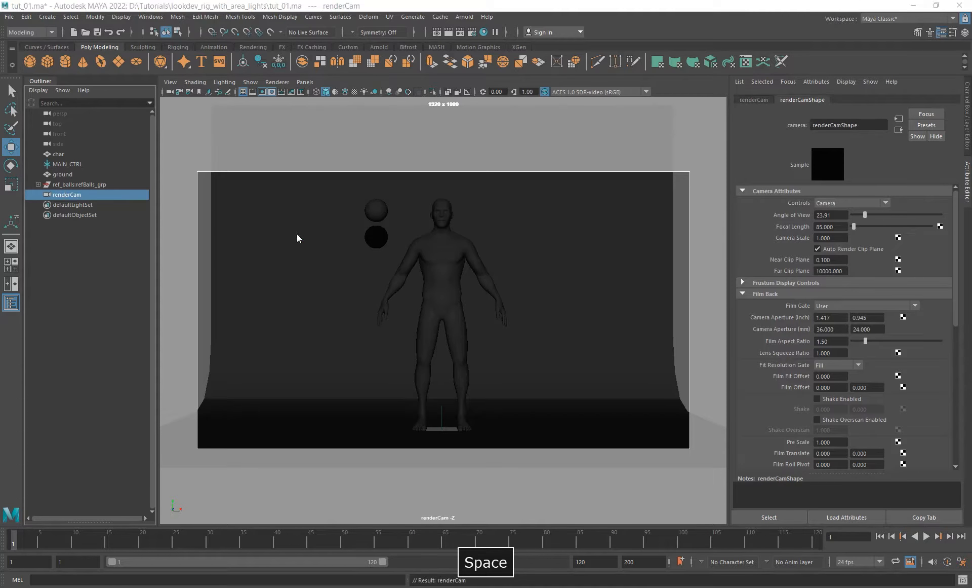
pyautogui.moveTo(297, 233); pyautogui.dragTo(305, 196)
pyautogui.keyDown('alt'); pyautogui.moveTo(451, 263); pyautogui.dragTo(354, 264, button='right'); pyautogui.keyUp('alt')
pyautogui.keyDown('alt'); pyautogui.moveTo(422, 269); pyautogui.dragTo(288, 264, button='middle'); pyautogui.keyUp('alt')
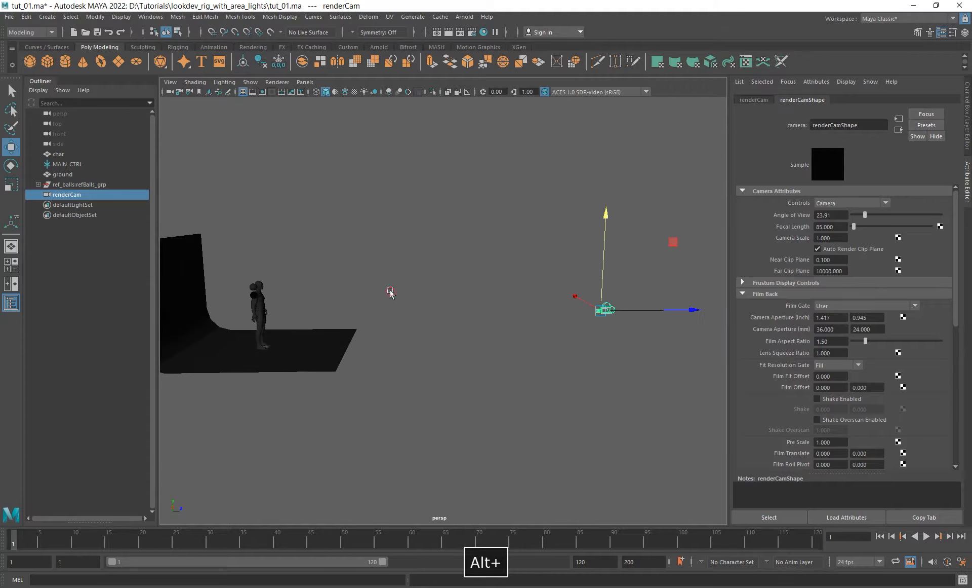
pyautogui.keyDown('alt'); pyautogui.moveTo(391, 292); pyautogui.dragTo(367, 291); pyautogui.keyUp('alt')
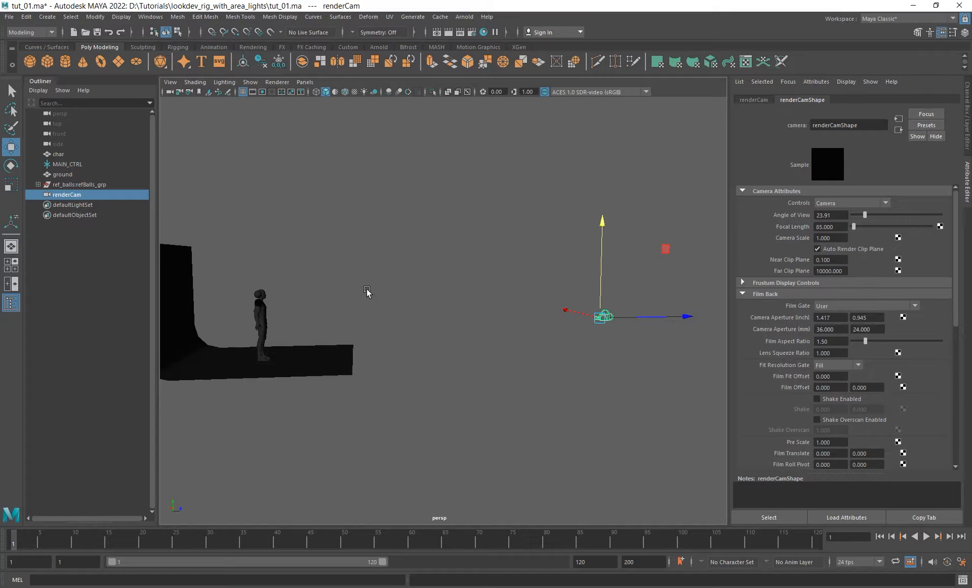
pyautogui.click(304, 81)
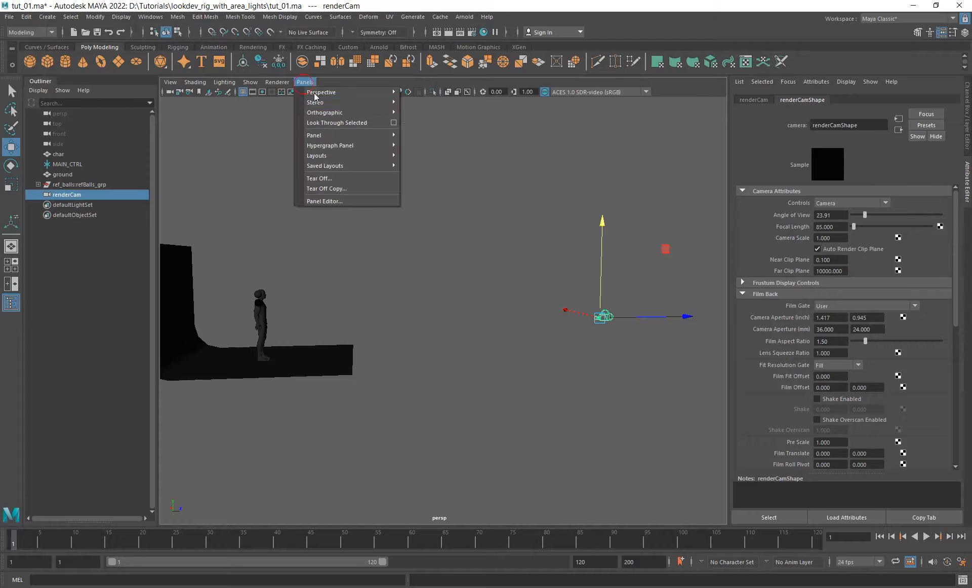
pyautogui.click(359, 92)
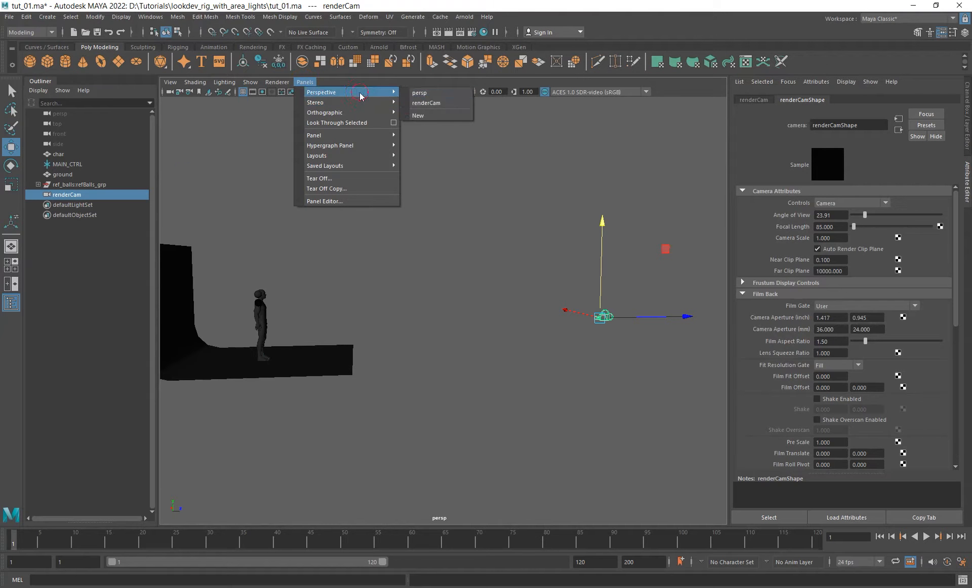
pyautogui.click(426, 102)
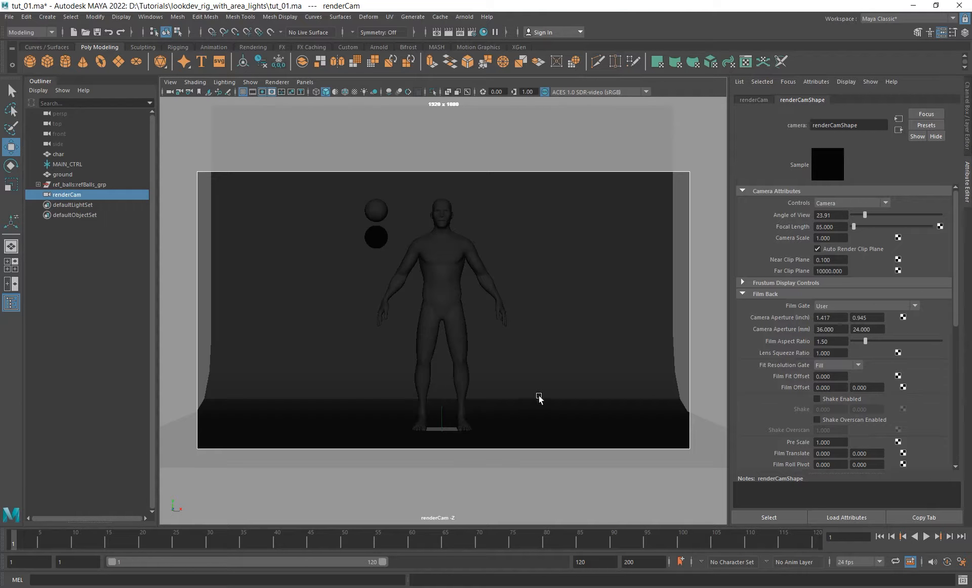
pyautogui.press('space')
pyautogui.moveTo(502, 354); pyautogui.dragTo(496, 333)
pyautogui.keyDown('alt'); pyautogui.moveTo(510, 339); pyautogui.dragTo(467, 330, button='right'); pyautogui.keyUp('alt')
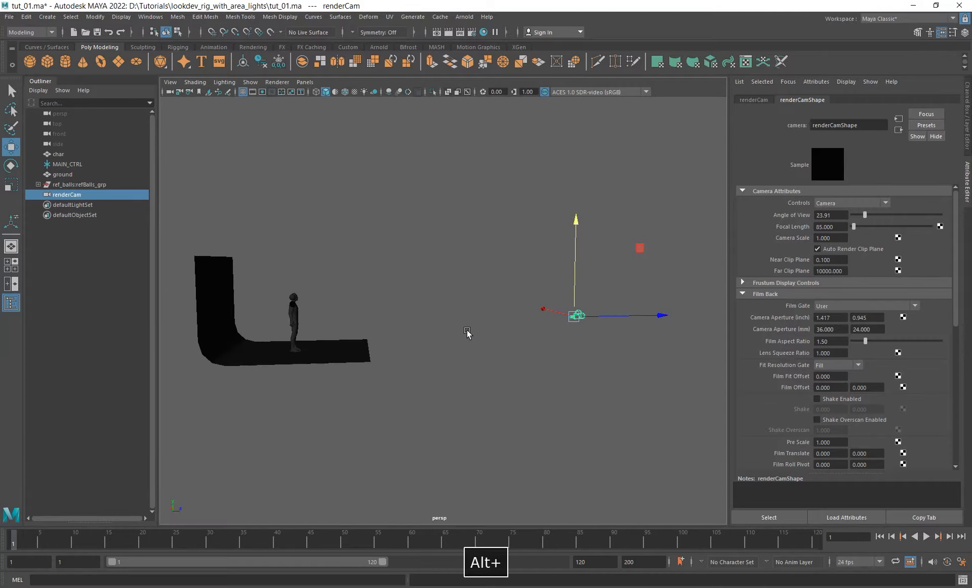
pyautogui.click(305, 82)
pyautogui.moveTo(326, 92)
pyautogui.click(426, 104)
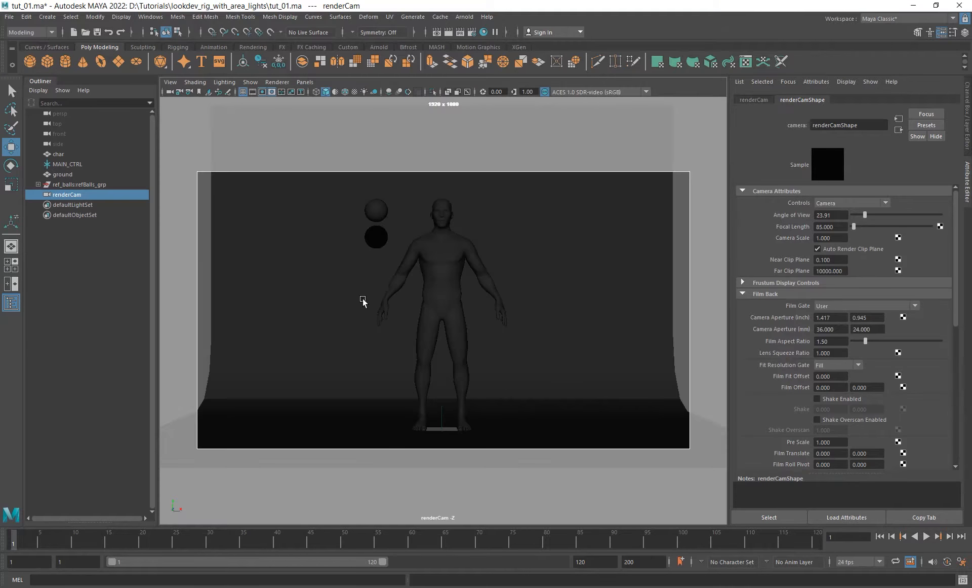
# - Examine the distances between the backdrop, the character and the render camera from several angles in the perspective view
pyautogui.keyDown('alt'); pyautogui.moveTo(362, 302); pyautogui.dragTo(423, 271); pyautogui.keyUp('alt')
pyautogui.press('space')
pyautogui.keyDown('alt'); pyautogui.moveTo(449, 340); pyautogui.dragTo(367, 315); pyautogui.keyUp('alt')
pyautogui.keyDown('alt'); pyautogui.moveTo(362, 315); pyautogui.dragTo(417, 303, button='middle'); pyautogui.keyUp('alt')
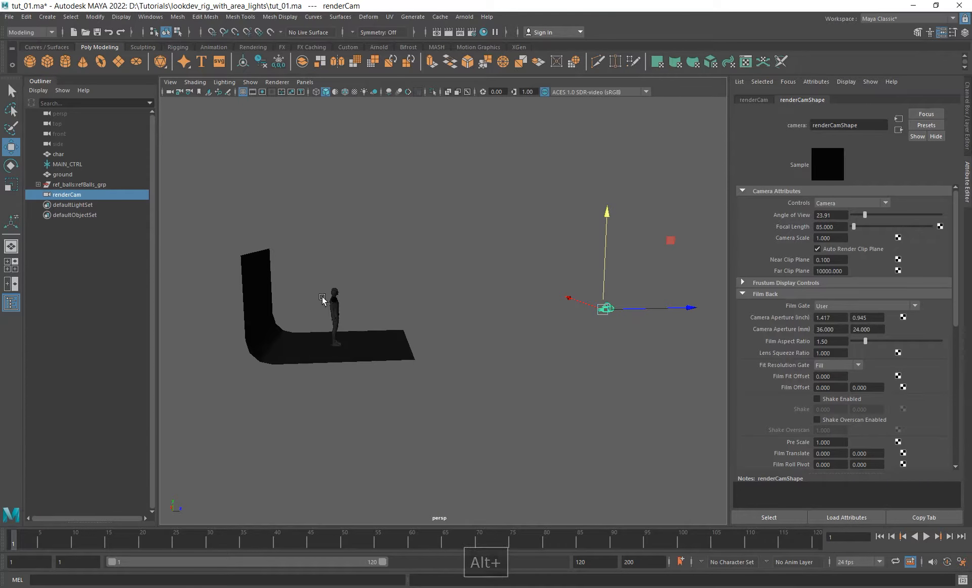
pyautogui.keyDown('alt'); pyautogui.moveTo(322, 296); pyautogui.dragTo(381, 314, button='right'); pyautogui.keyUp('alt')
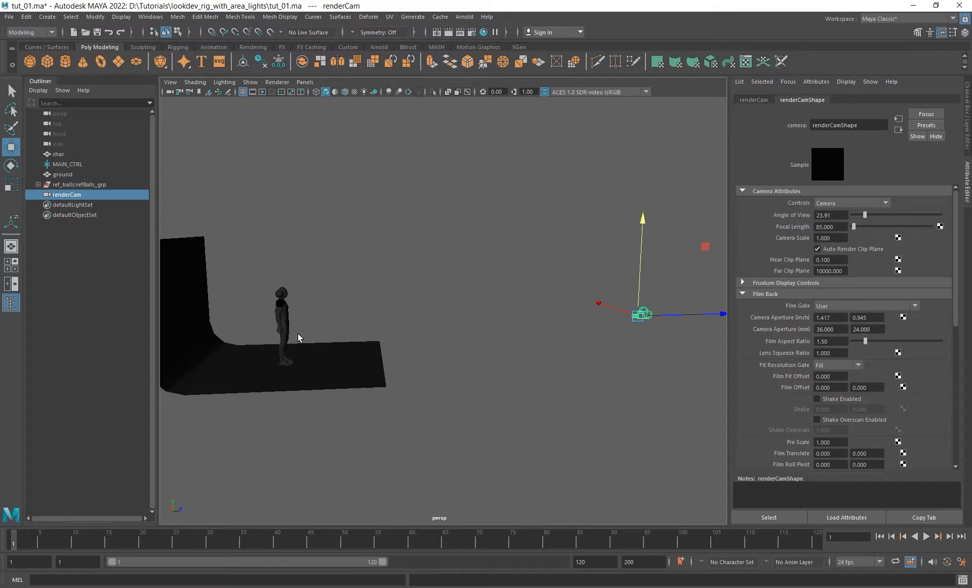
pyautogui.moveTo(315, 319)
pyautogui.keyDown('alt'); pyautogui.mouseDown()
pyautogui.moveTo(334, 289)
pyautogui.moveTo(327, 306)
pyautogui.mouseUp(); pyautogui.keyUp('alt')
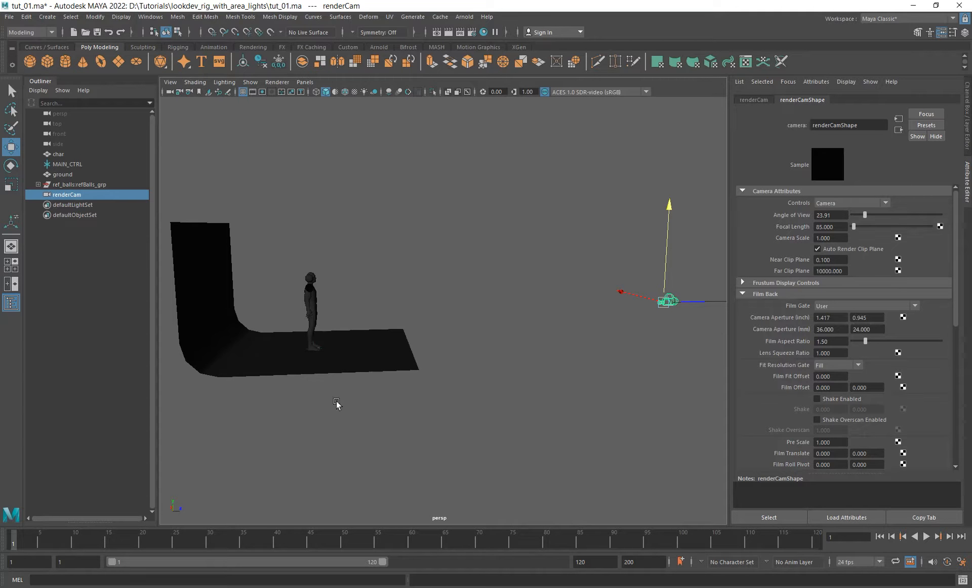
pyautogui.keyDown('alt'); pyautogui.moveTo(336, 401); pyautogui.dragTo(428, 371, button='right'); pyautogui.keyUp('alt')
pyautogui.keyDown('alt'); pyautogui.moveTo(413, 363); pyautogui.dragTo(353, 360); pyautogui.keyUp('alt')
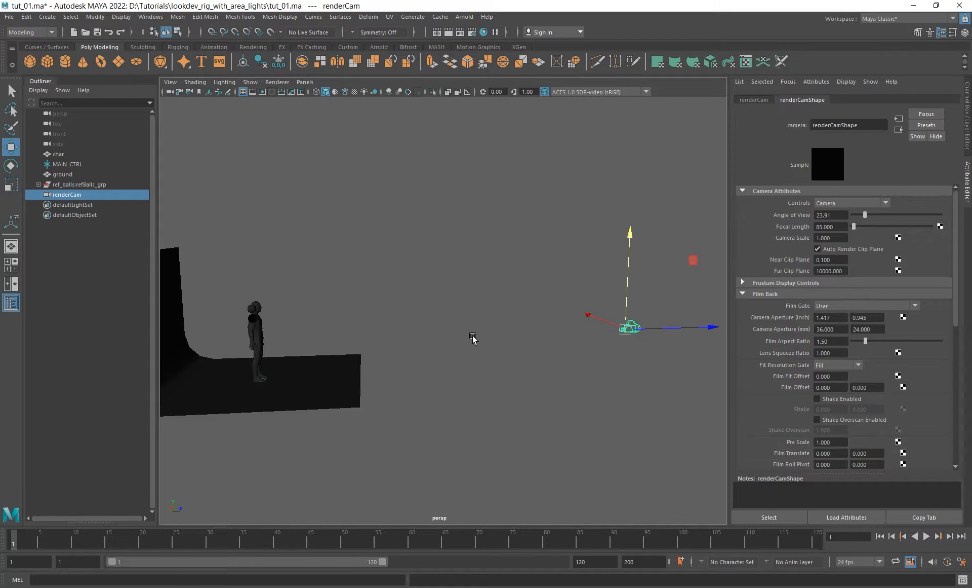
pyautogui.keyDown('alt'); pyautogui.moveTo(473, 339); pyautogui.dragTo(445, 339); pyautogui.keyUp('alt')
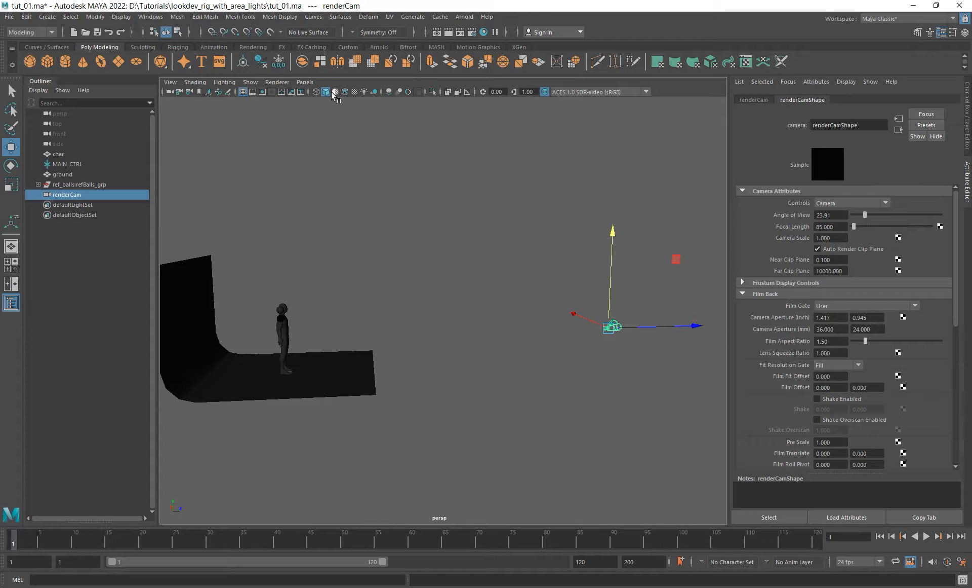
# - Look through renderCam and scale the ground backdrop slightly wider along X, then return to the perspective view and clear the selection
pyautogui.click(305, 82)
pyautogui.moveTo(354, 93)
pyautogui.click(432, 107)
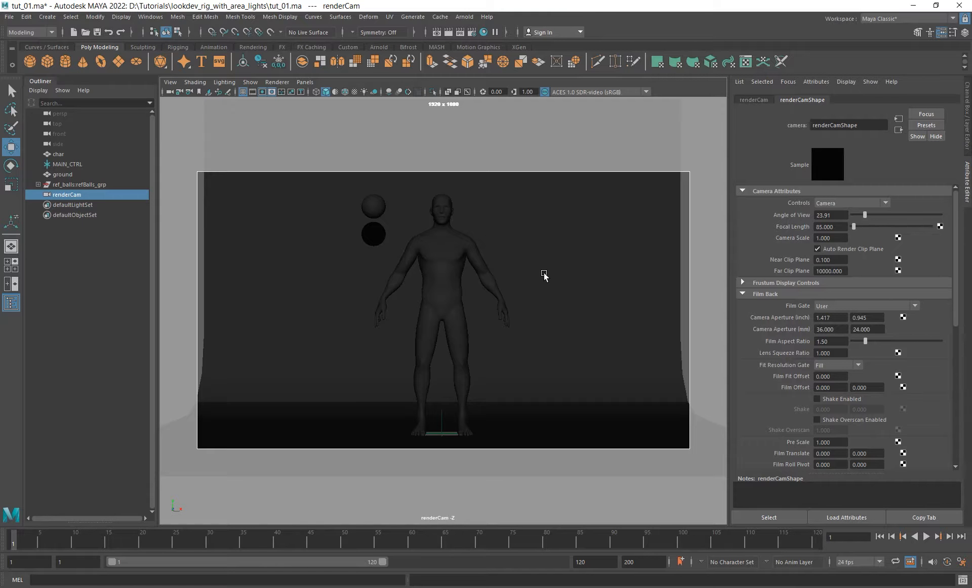
pyautogui.click(561, 269)
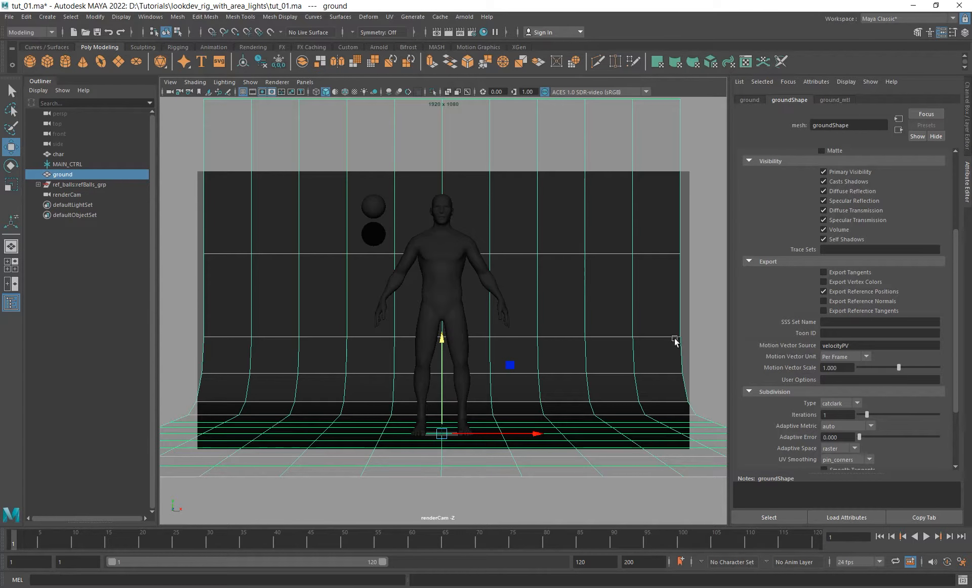
pyautogui.press('r')
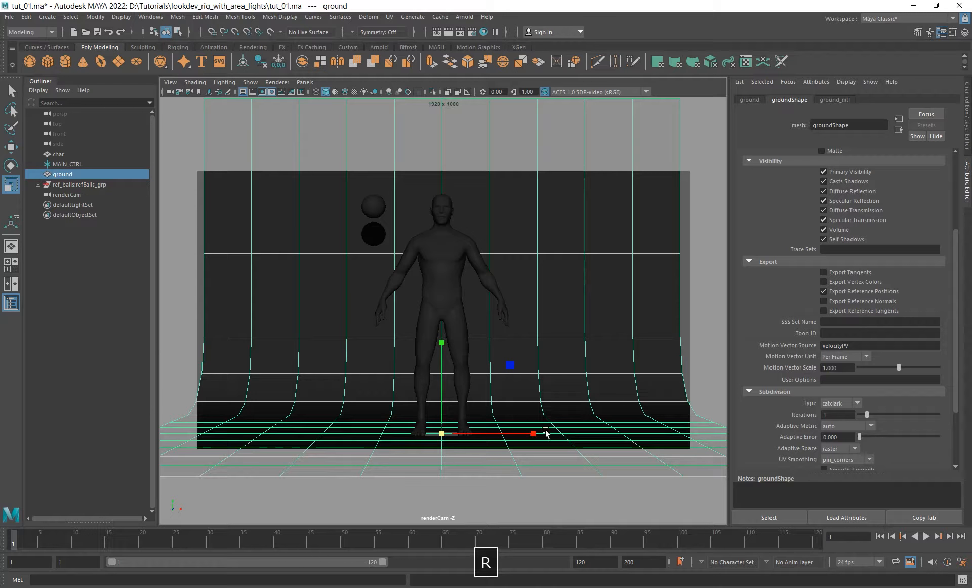
pyautogui.moveTo(532, 433); pyautogui.dragTo(543, 433)
pyautogui.press('space')
pyautogui.click(590, 348)
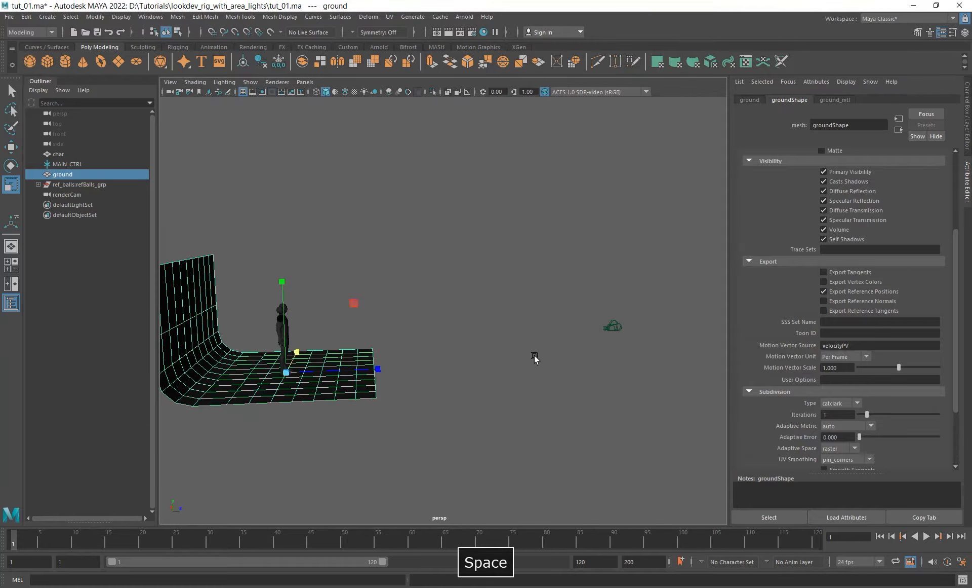
pyautogui.keyDown('alt'); pyautogui.moveTo(534, 358); pyautogui.dragTo(470, 392); pyautogui.keyUp('alt')
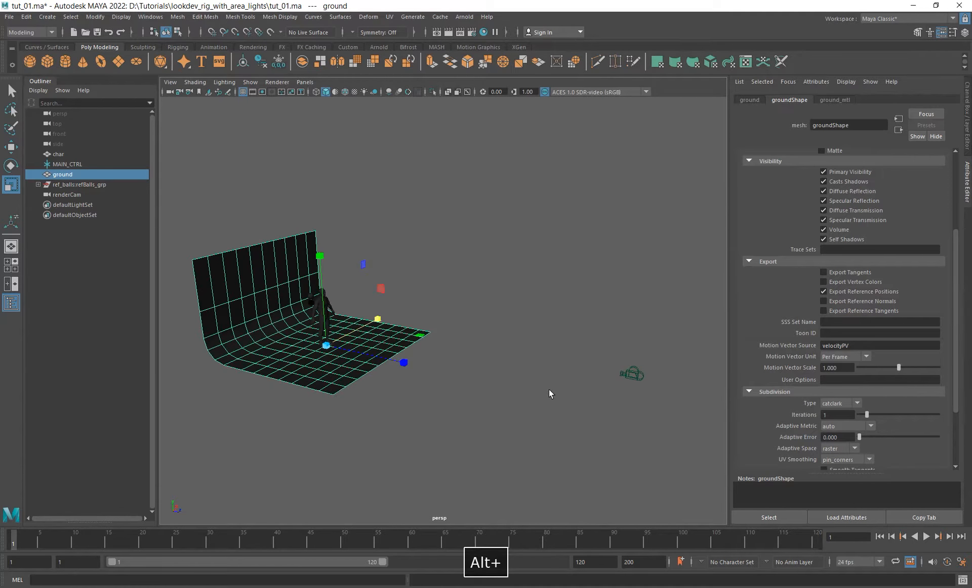
pyautogui.keyDown('alt'); pyautogui.moveTo(508, 358); pyautogui.dragTo(512, 274); pyautogui.keyUp('alt')
pyautogui.click(509, 275)
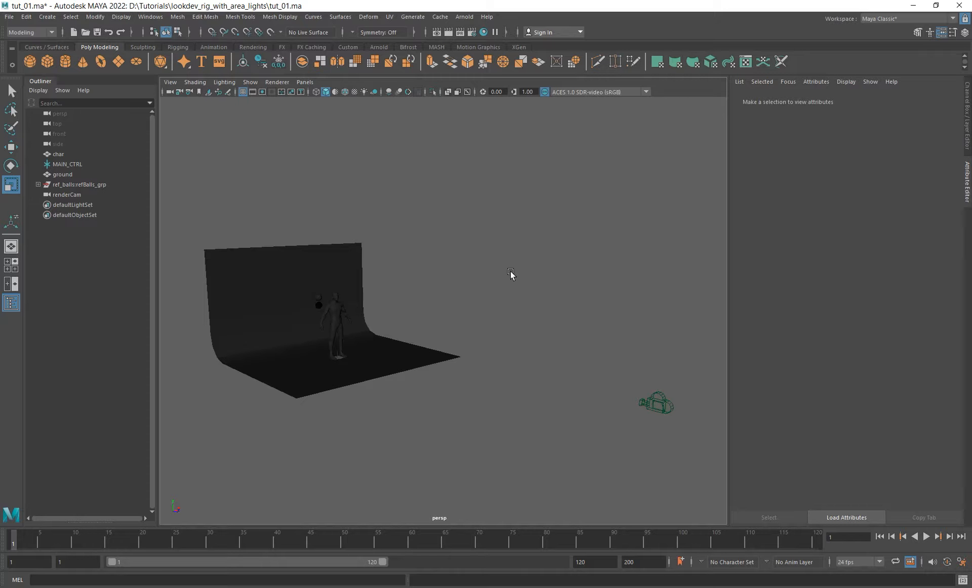
# - Create an Arnold skydome light and rename it env
pyautogui.keyDown('alt'); pyautogui.moveTo(363, 325); pyautogui.dragTo(435, 310); pyautogui.keyUp('alt')
pyautogui.keyDown('alt'); pyautogui.moveTo(434, 311); pyautogui.dragTo(519, 369, button='right'); pyautogui.keyUp('alt')
pyautogui.keyDown('alt'); pyautogui.moveTo(519, 368); pyautogui.dragTo(497, 359); pyautogui.keyUp('alt')
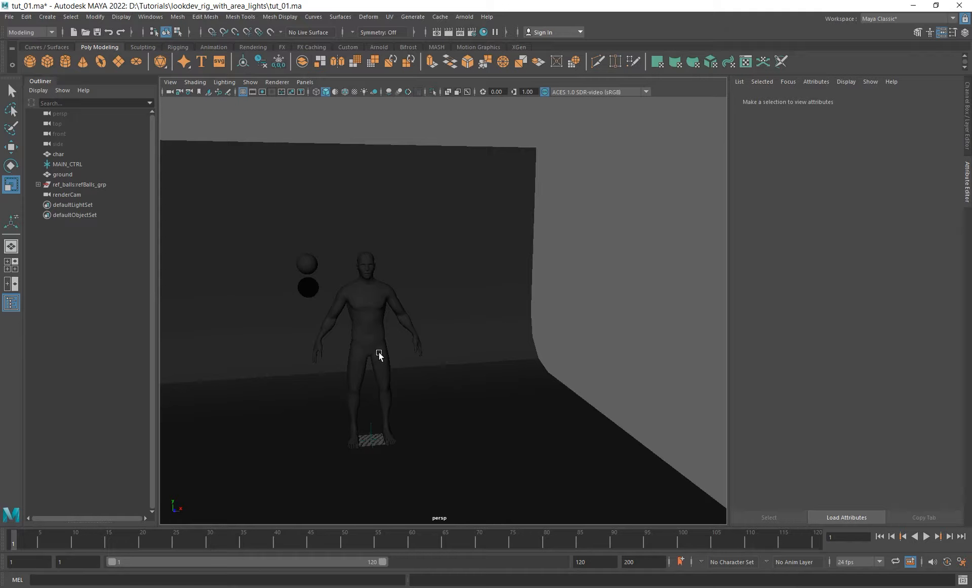
pyautogui.click(465, 17)
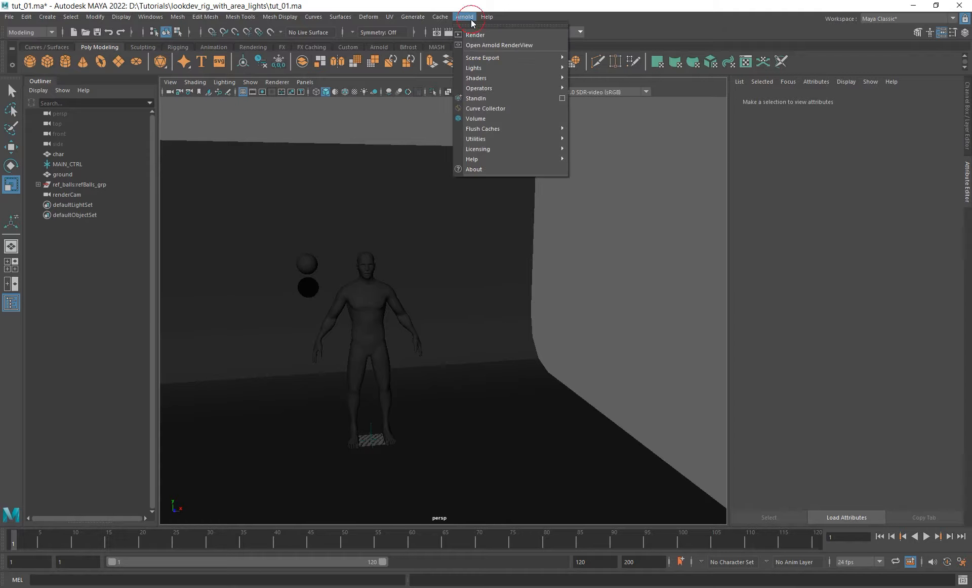
pyautogui.moveTo(496, 70)
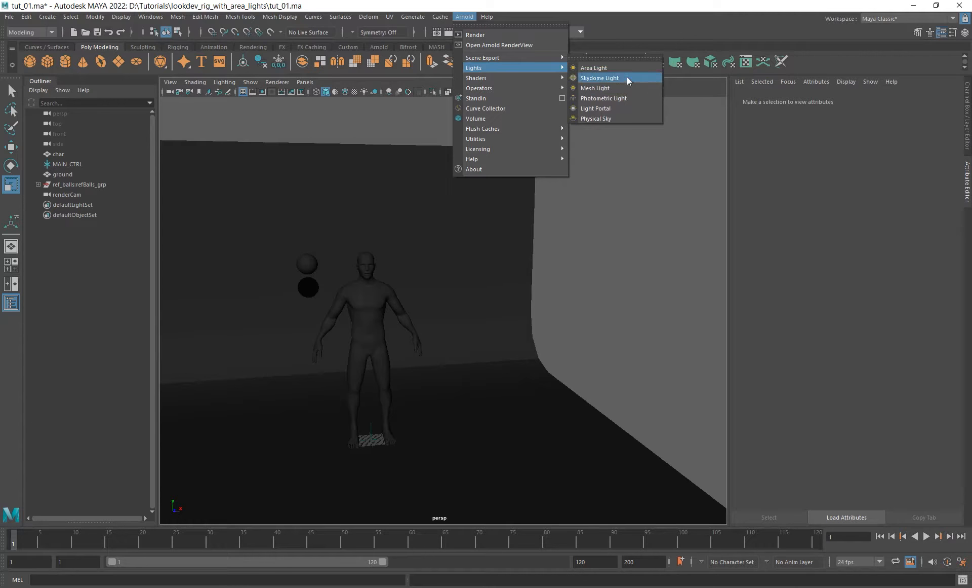
pyautogui.click(600, 78)
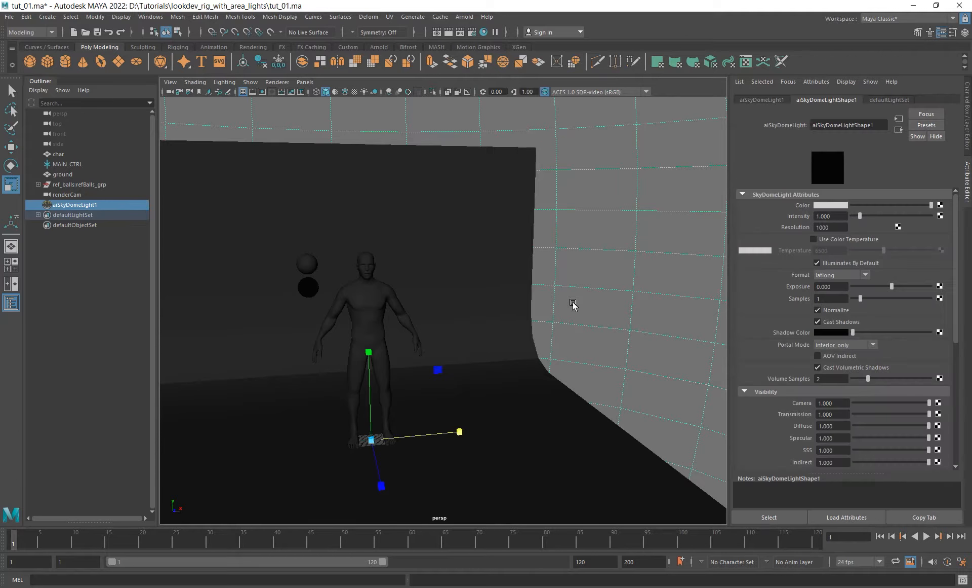
pyautogui.doubleClick(83, 206)
pyautogui.write('env')
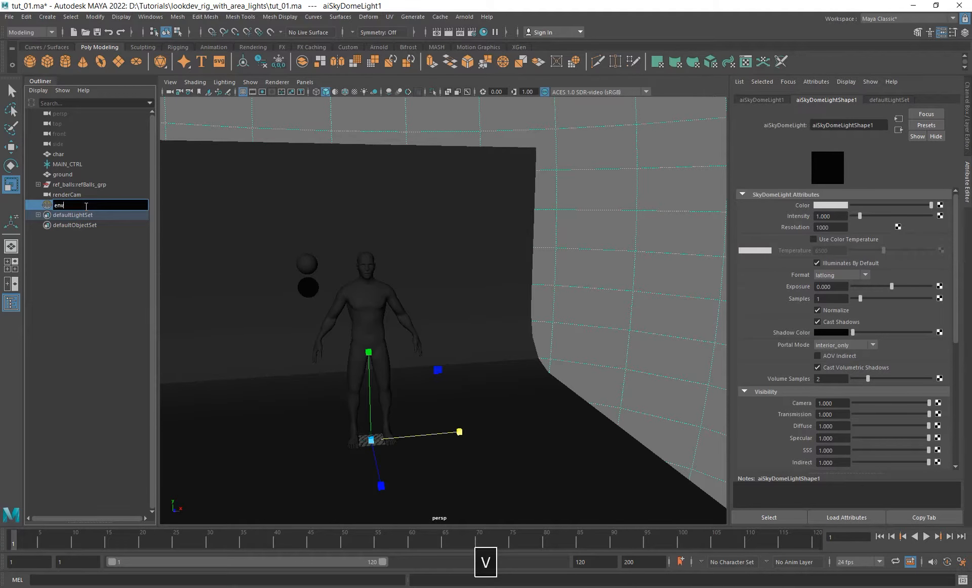
pyautogui.press('Return')
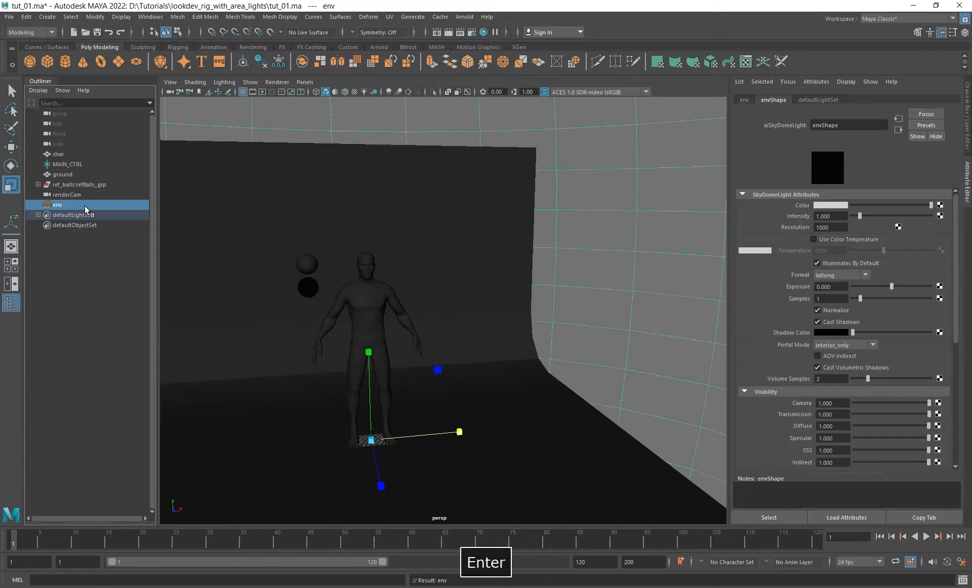
# - Connect a file texture to the env skydome's color and browse for its image in D:\Tutorials\lookdev_rig_with_area_lights
pyautogui.click(940, 205)
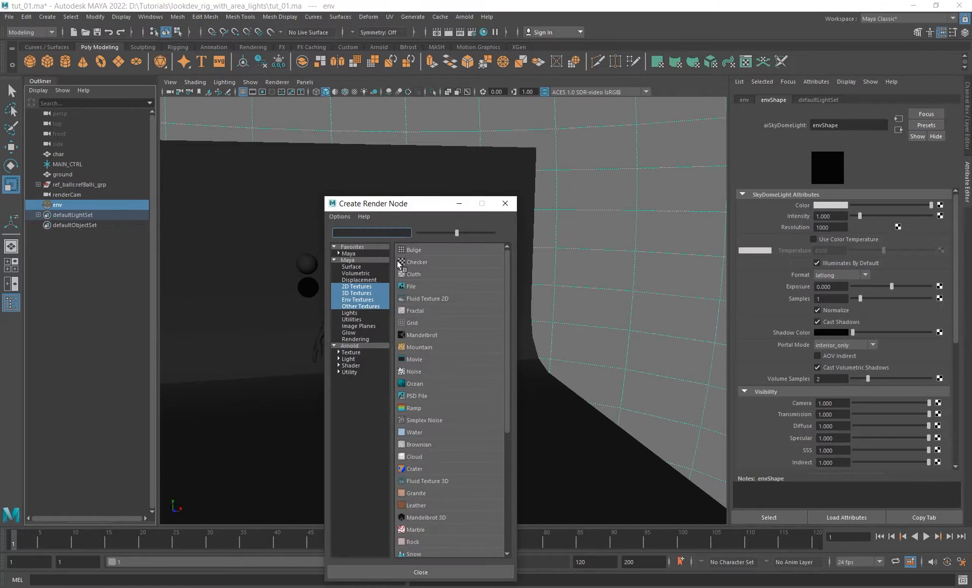
pyautogui.click(411, 286)
pyautogui.click(949, 237)
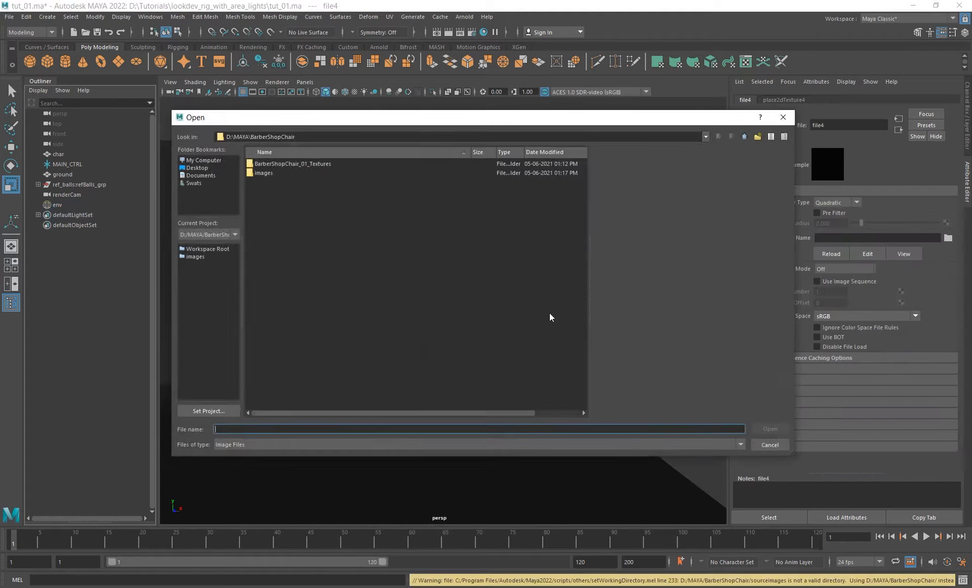
pyautogui.click(744, 136)
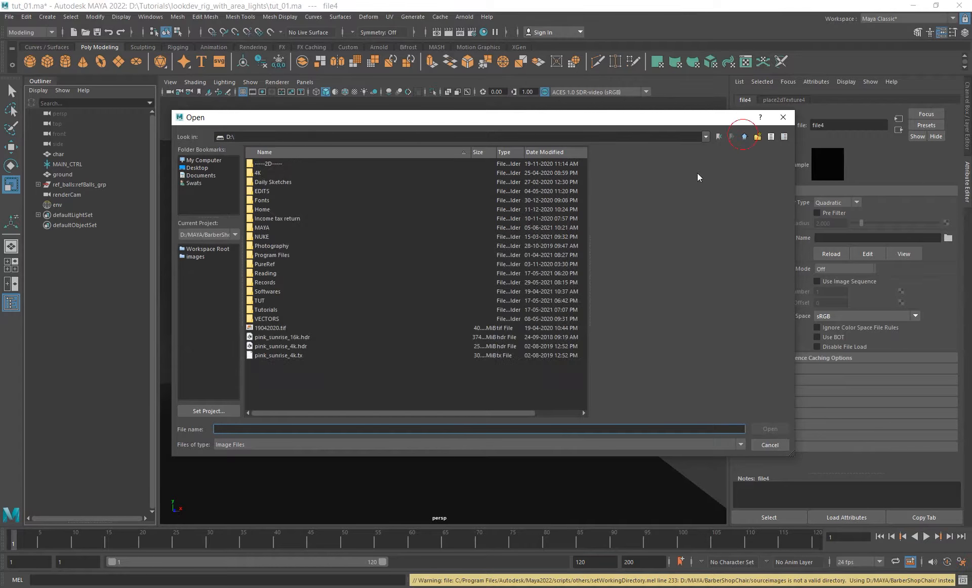
pyautogui.doubleClick(271, 312)
pyautogui.doubleClick(292, 182)
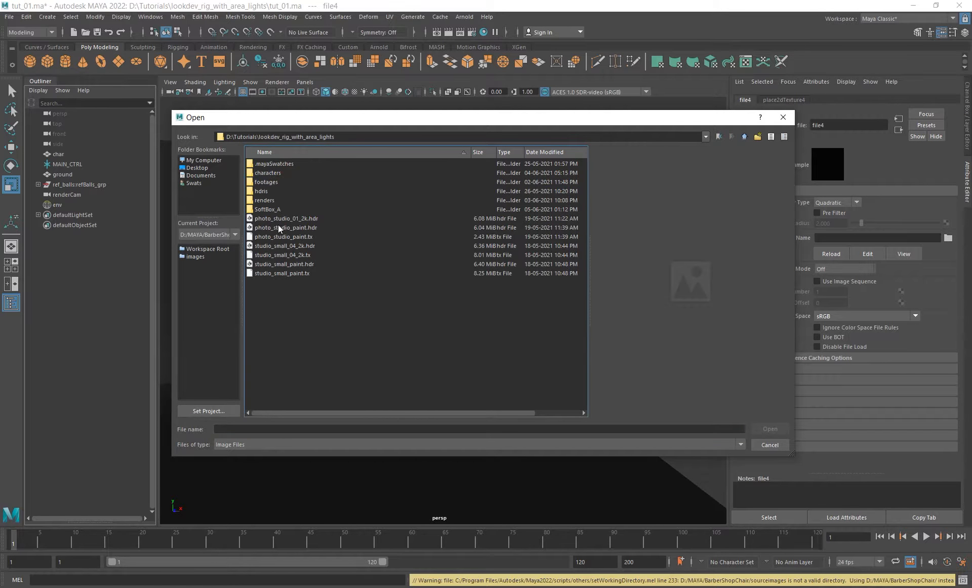
# - Preview photo_studio_01_2k.hdr in an enlarged file browser, then load photo_studio_paint.hdr as the skydome texture
pyautogui.click(291, 218)
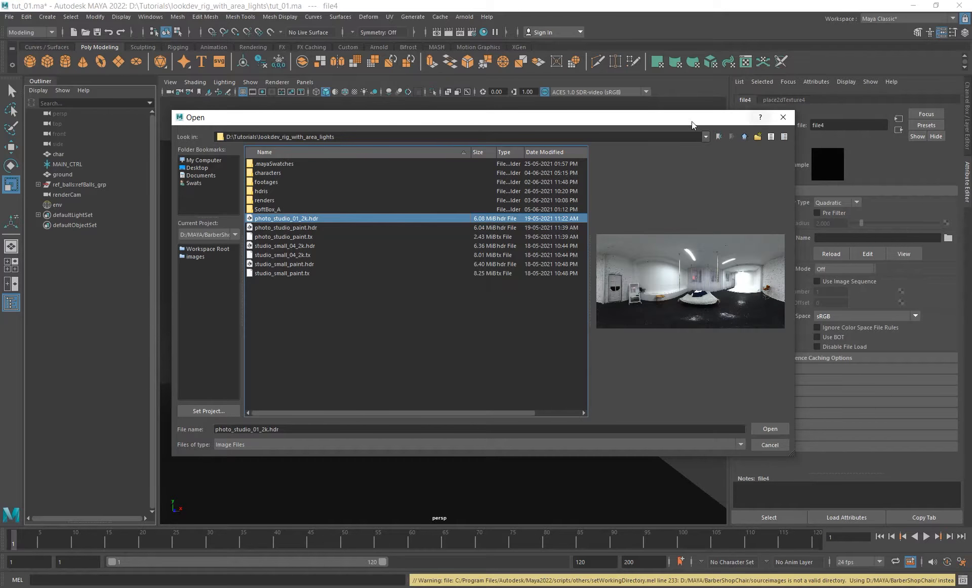
pyautogui.moveTo(672, 121); pyautogui.dragTo(521, 65)
pyautogui.moveTo(641, 397); pyautogui.dragTo(871, 532)
pyautogui.moveTo(666, 265); pyautogui.dragTo(279, 258)
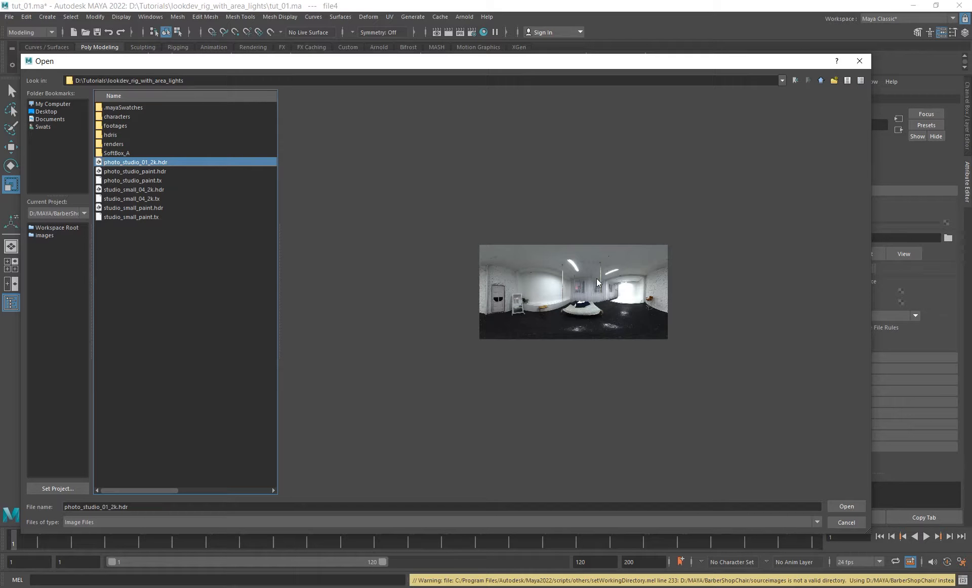
pyautogui.click(138, 171)
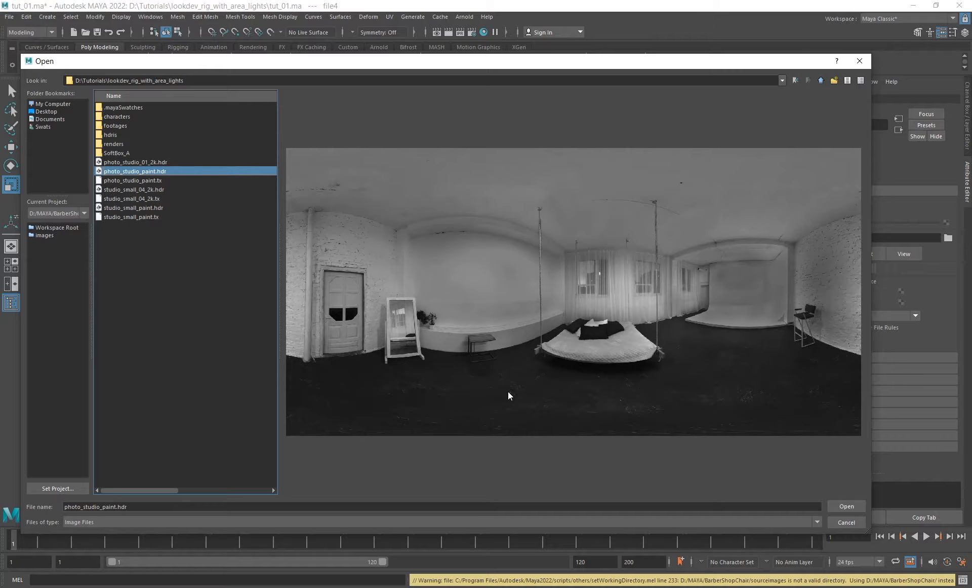
pyautogui.click(854, 508)
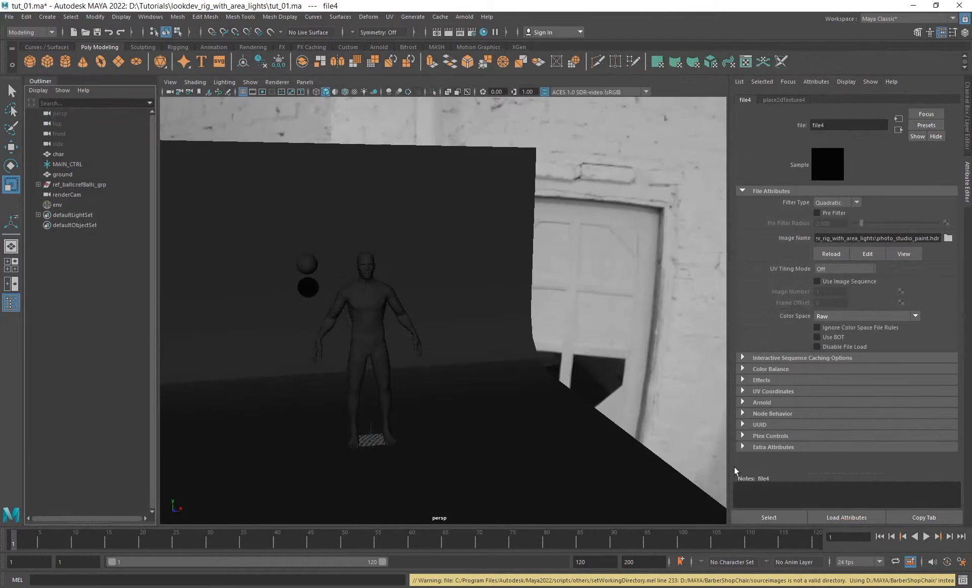
# - Set the Arnold Camera (AA) samples to 4 in the render settings
pyautogui.keyDown('alt'); pyautogui.moveTo(631, 318); pyautogui.dragTo(441, 326); pyautogui.keyUp('alt')
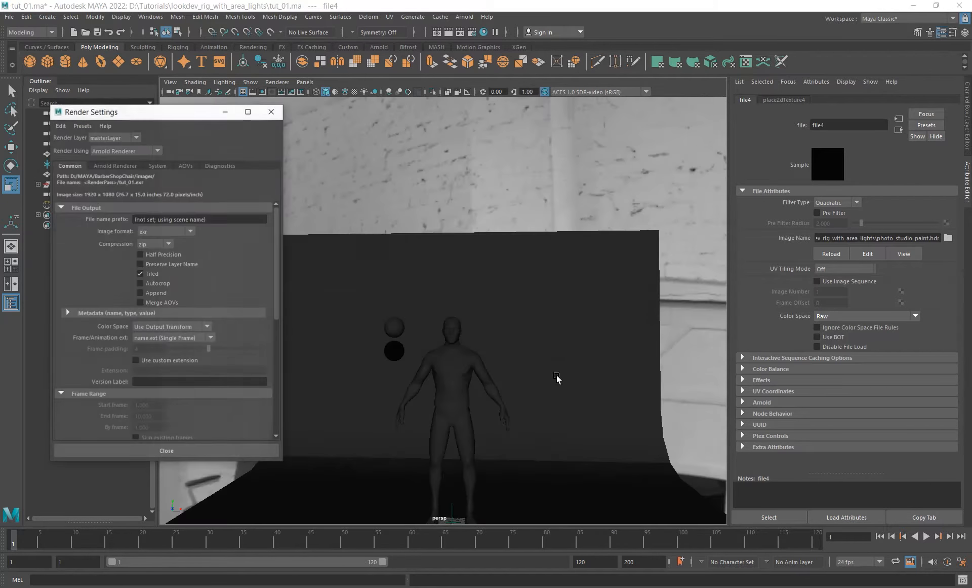
pyautogui.moveTo(173, 113); pyautogui.dragTo(709, 121)
pyautogui.click(647, 172)
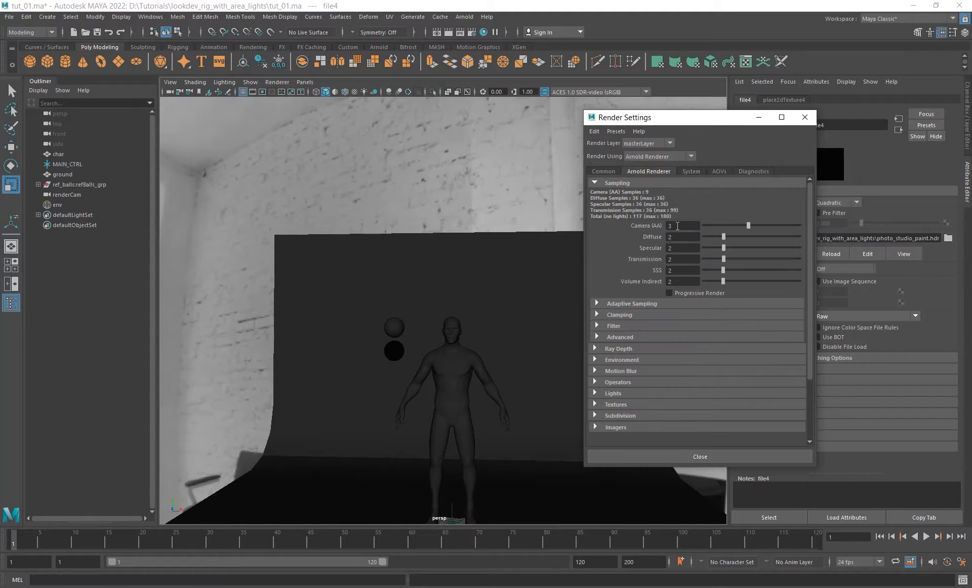
pyautogui.click(677, 225)
pyautogui.write('4')
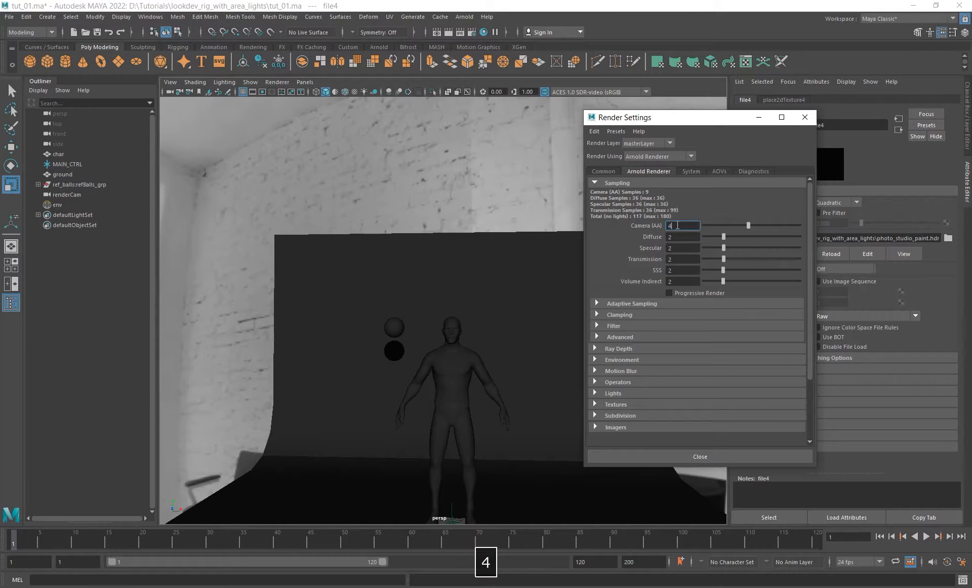
pyautogui.press('Tab')
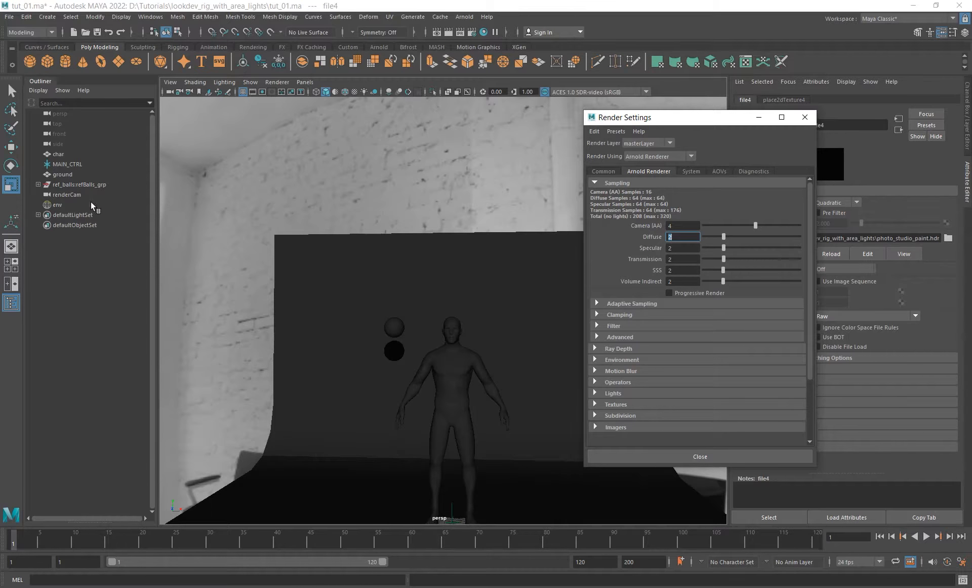
# - Set the env skydome light's samples to 3
pyautogui.click(71, 205)
pyautogui.moveTo(716, 118); pyautogui.dragTo(612, 110)
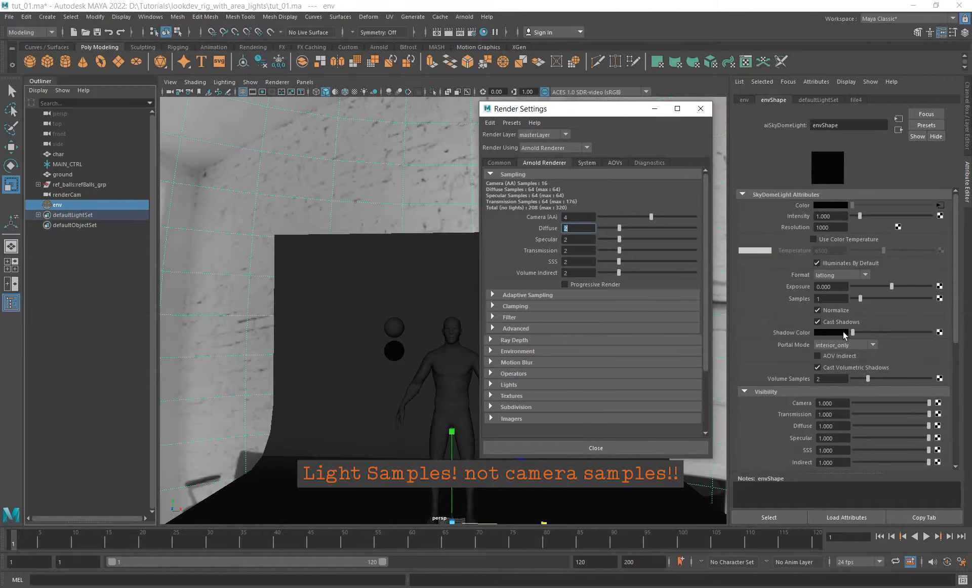
pyautogui.doubleClick(831, 299)
pyautogui.write('3')
pyautogui.press('Return')
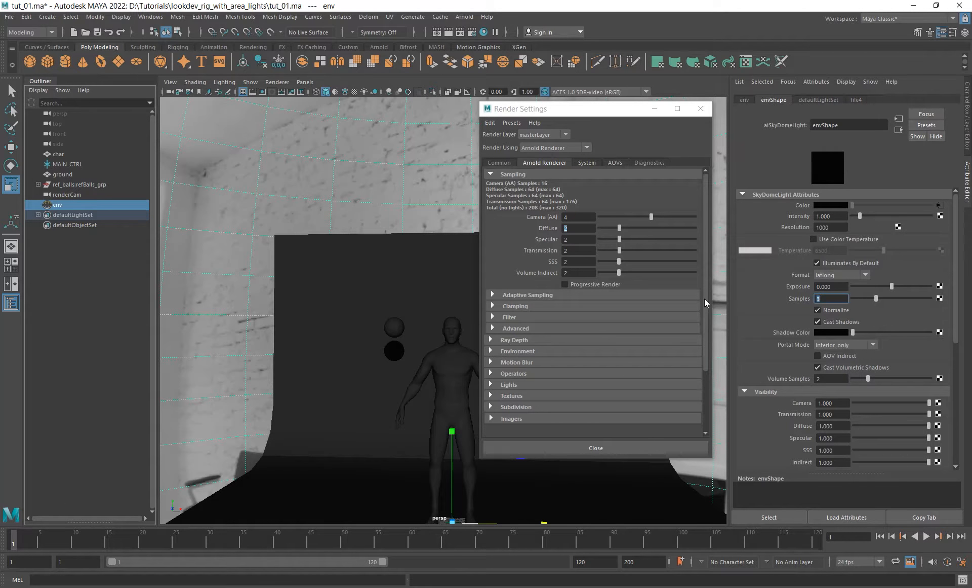
pyautogui.moveTo(605, 114); pyautogui.dragTo(702, 260)
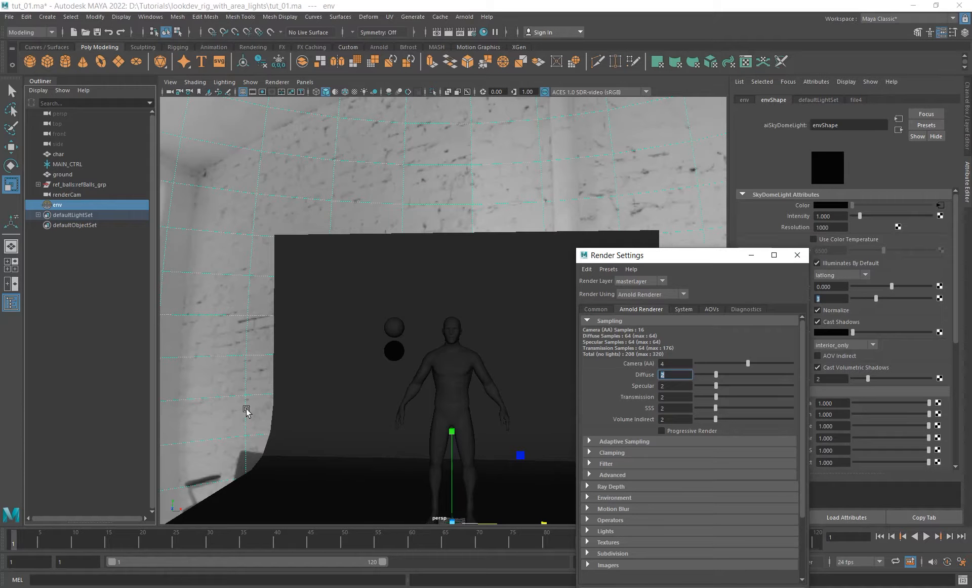
pyautogui.moveTo(673, 254); pyautogui.dragTo(617, 142)
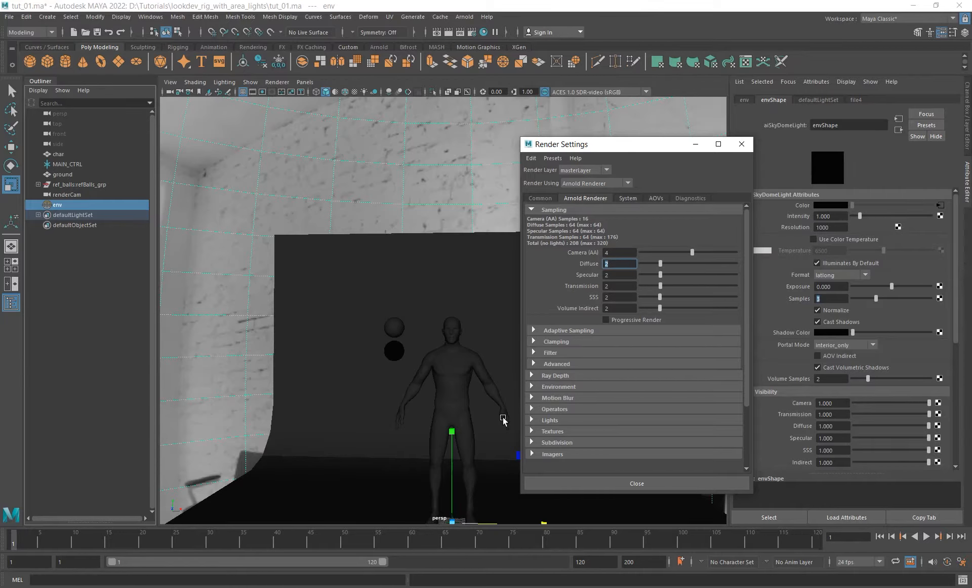
pyautogui.click(831, 298)
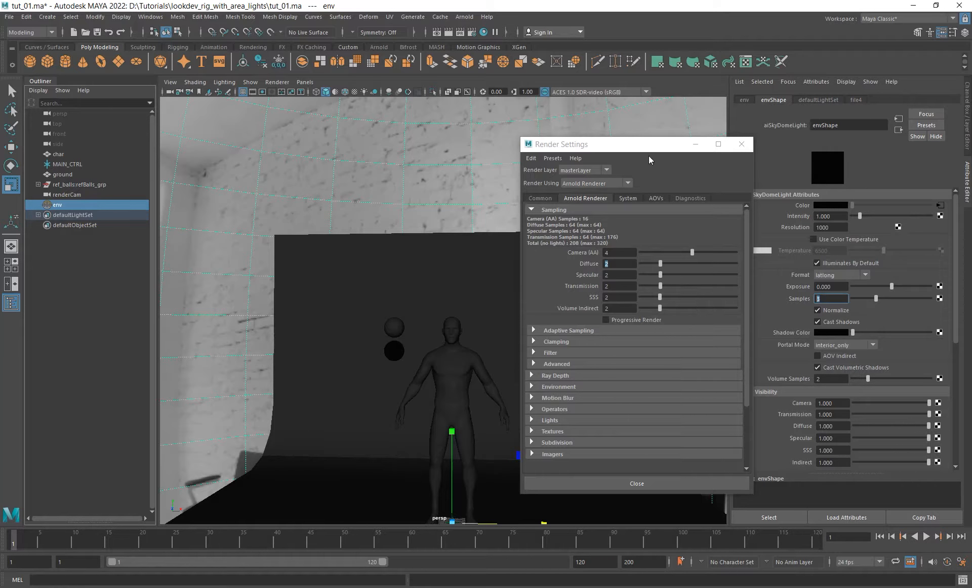
# - Set the Arnold diffuse and specular samples to 1, and the transmission, SSS and volume indirect samples to 0
pyautogui.moveTo(608, 143); pyautogui.dragTo(591, 124)
pyautogui.click(604, 232)
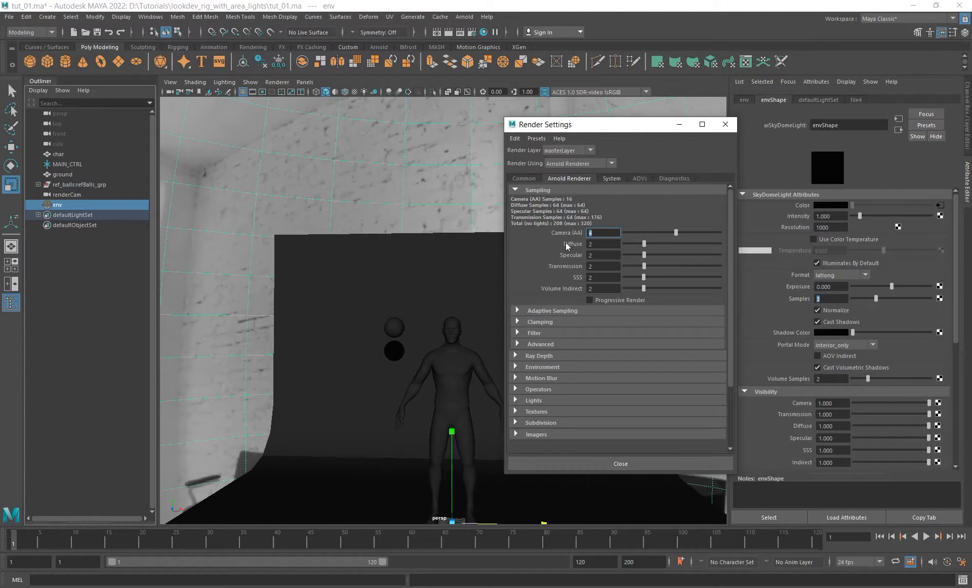
pyautogui.press('Tab')
pyautogui.write('1')
pyautogui.press('Tab')
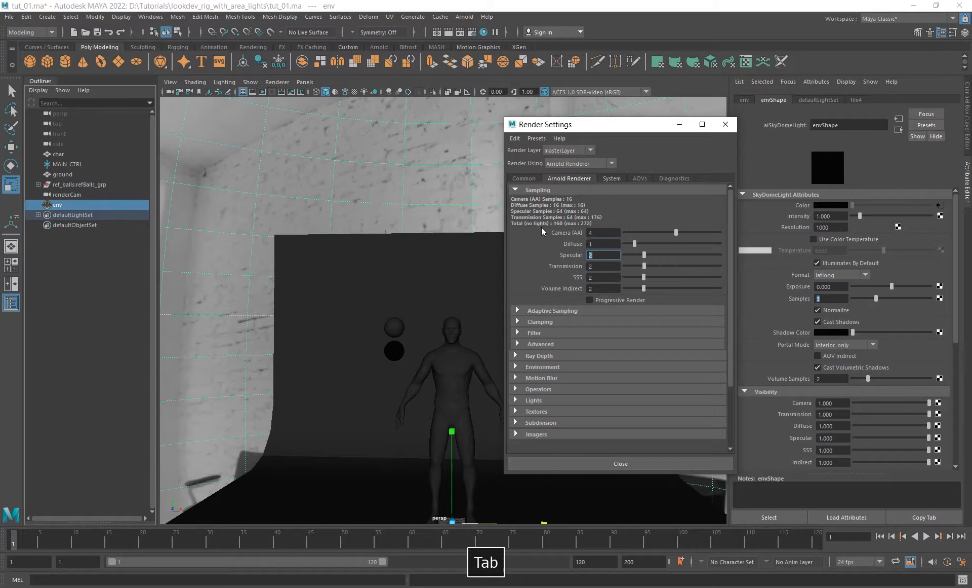
pyautogui.write('1')
pyautogui.press('Tab')
pyautogui.write('0')
pyautogui.press('Tab')
pyautogui.write('0')
pyautogui.press('Tab')
pyautogui.write('0')
pyautogui.press('Return')
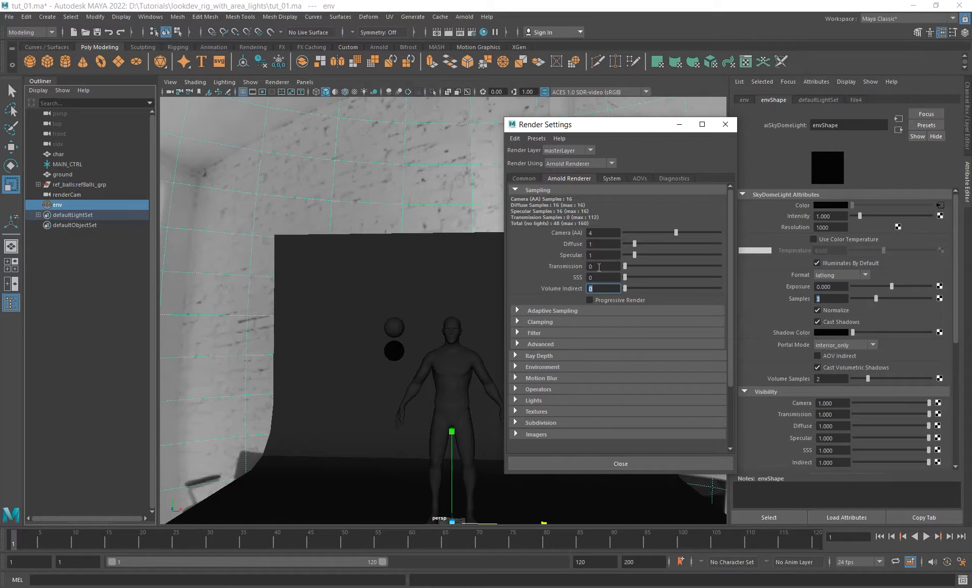
pyautogui.doubleClick(598, 266)
pyautogui.doubleClick(599, 277)
# - Set both the diffuse and specular ray depth to 2
pyautogui.click(539, 355)
pyautogui.scroll(-2, 608, 365)
pyautogui.click(604, 349)
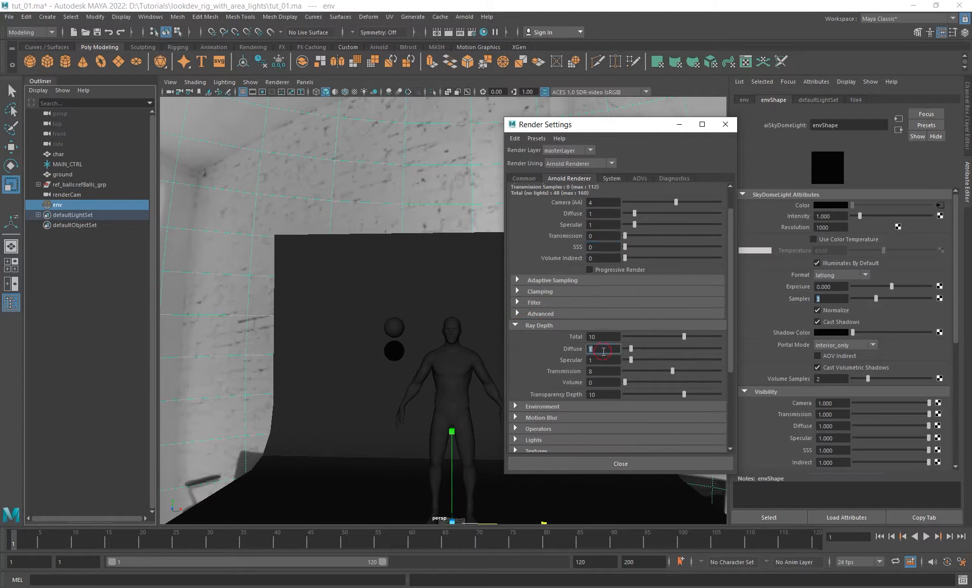
pyautogui.write('2')
pyautogui.press('Tab')
pyautogui.write('2')
pyautogui.press('Return')
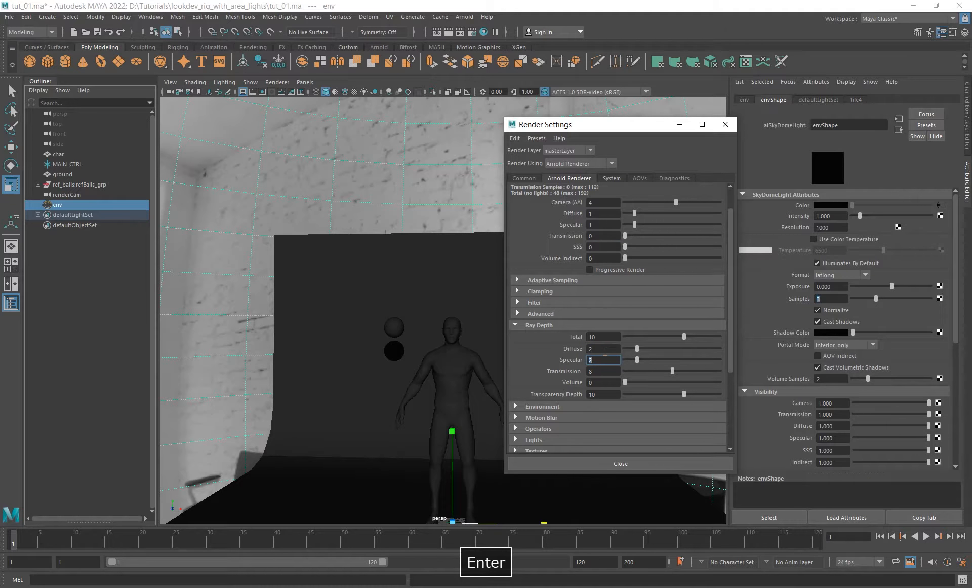
pyautogui.click(601, 349)
pyautogui.moveTo(597, 360); pyautogui.dragTo(530, 355)
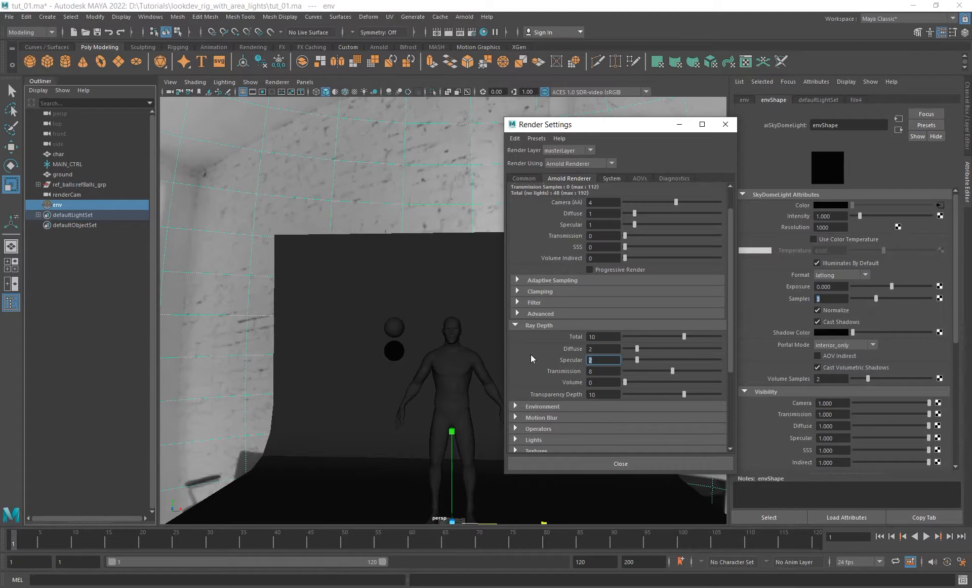
# - Review the diffuse and specular ray depths against the transmission and SSS sampling values
pyautogui.moveTo(617, 129); pyautogui.dragTo(601, 114)
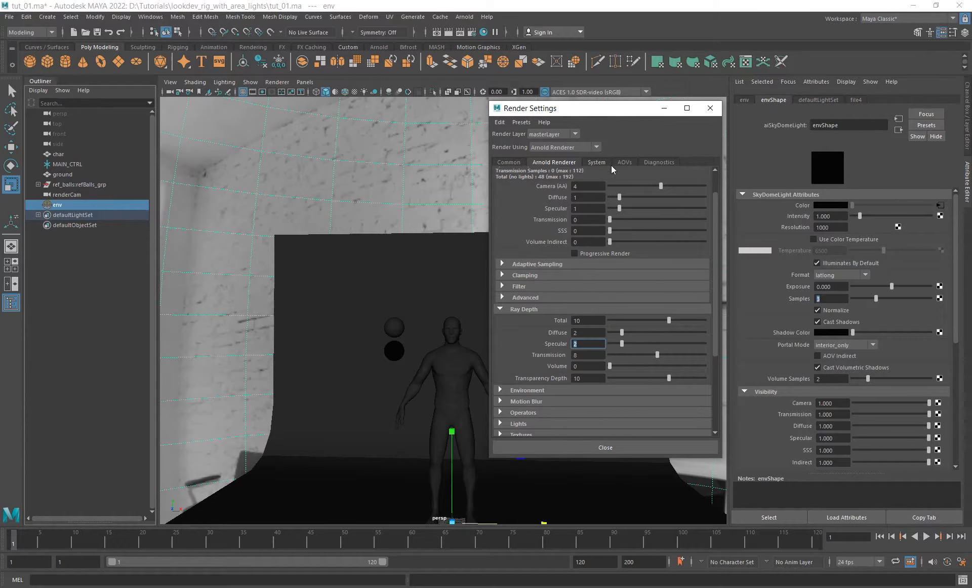
pyautogui.click(591, 332)
pyautogui.press('Tab')
pyautogui.hotkey('shift', 'Tab')
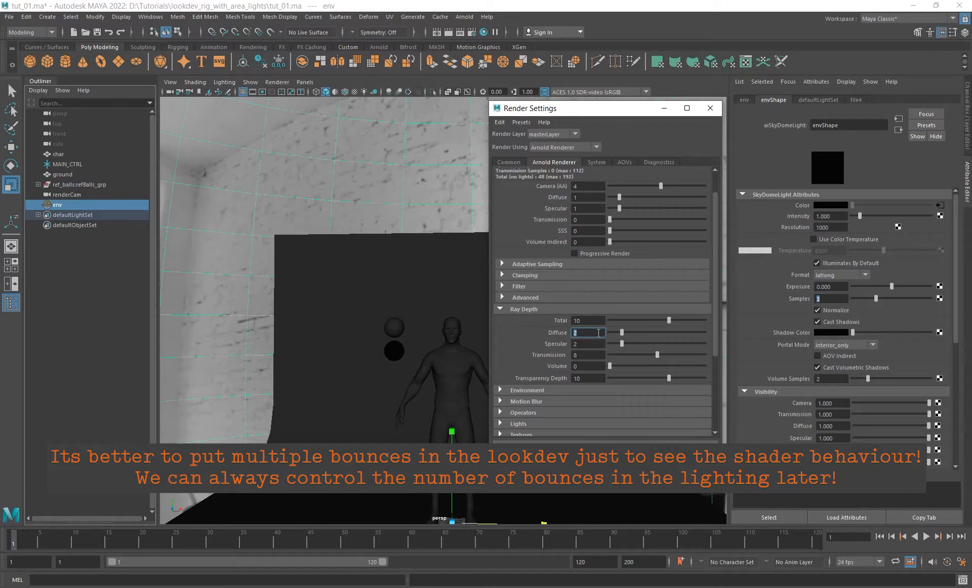
pyautogui.scroll(-5, 718, 247)
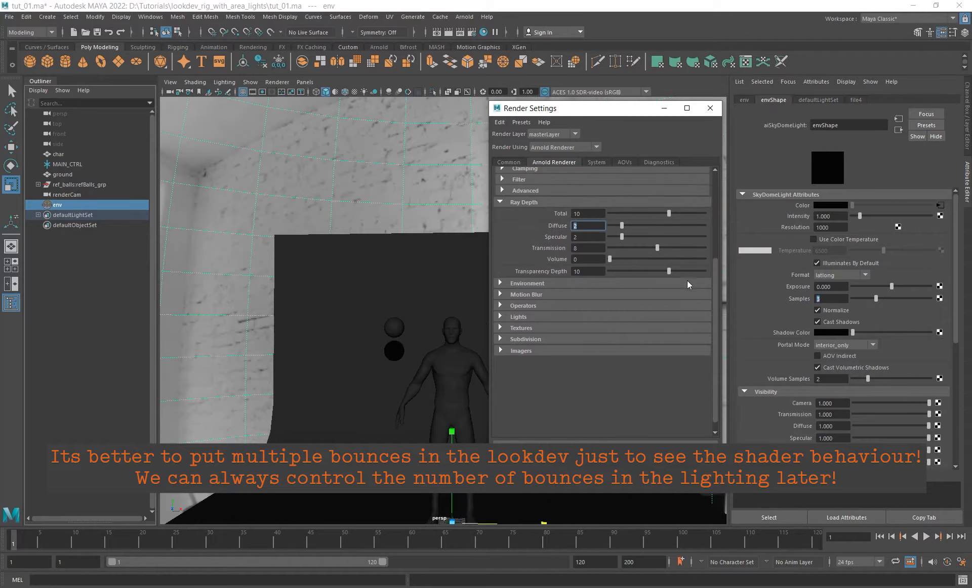
pyautogui.press('Tab')
pyautogui.press('Tab')
pyautogui.scroll(2, 585, 249)
pyautogui.scroll(2, 711, 272)
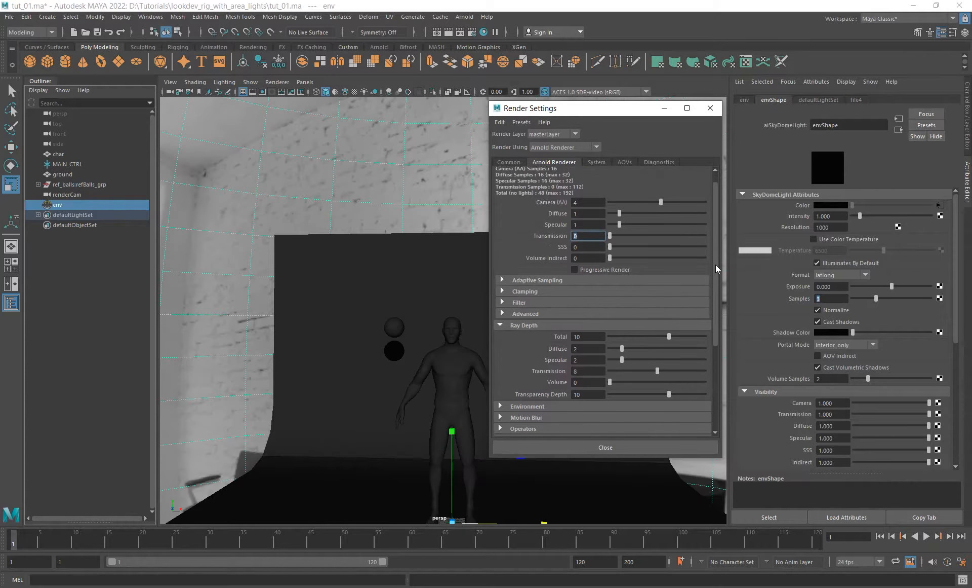
pyautogui.click(587, 244)
pyautogui.scroll(-3, 586, 284)
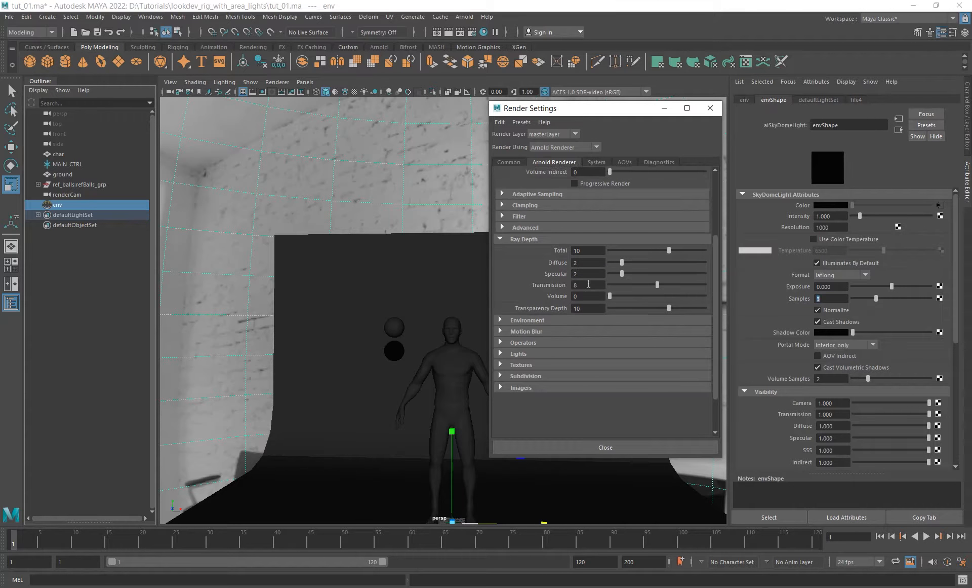
# - Check the transmission ray depth and the Auto-convert Textures to TX option in the Arnold texture settings
pyautogui.click(586, 285)
pyautogui.scroll(3, 711, 288)
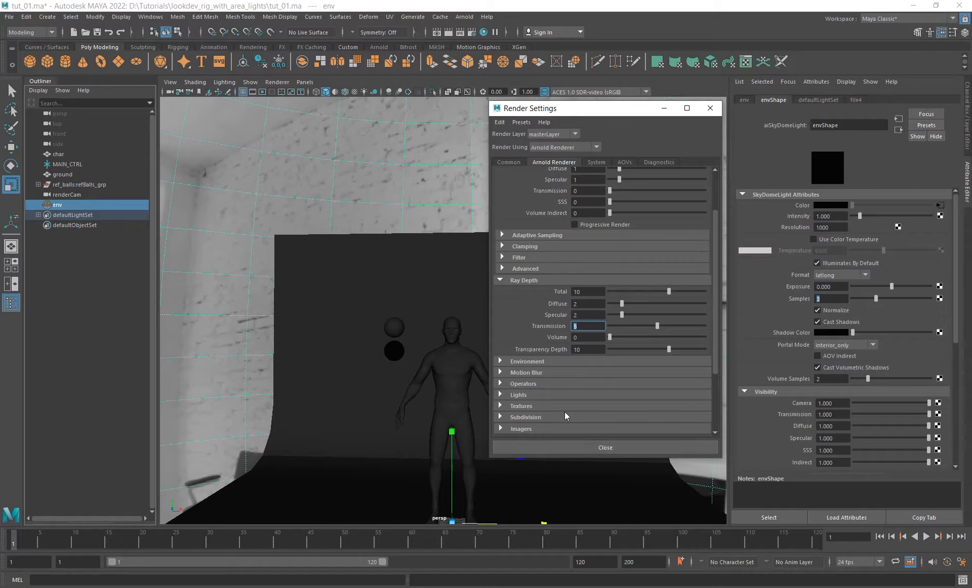
pyautogui.click(521, 405)
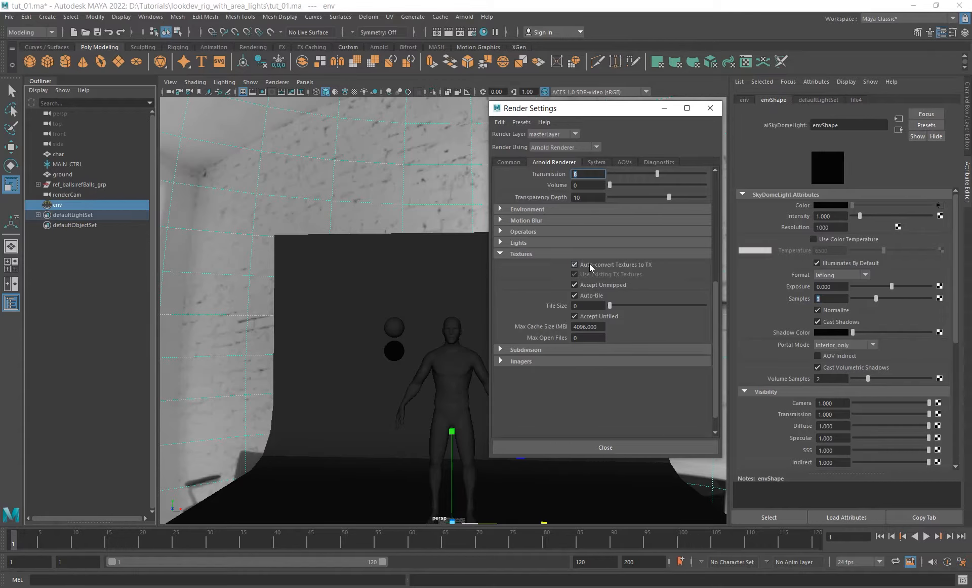
pyautogui.click(589, 264)
# - Review the active AOVs one by one: diffuse_albedo, diffuse_direct, diffuse_indirect, specular_direct and specular_indirect
pyautogui.click(624, 161)
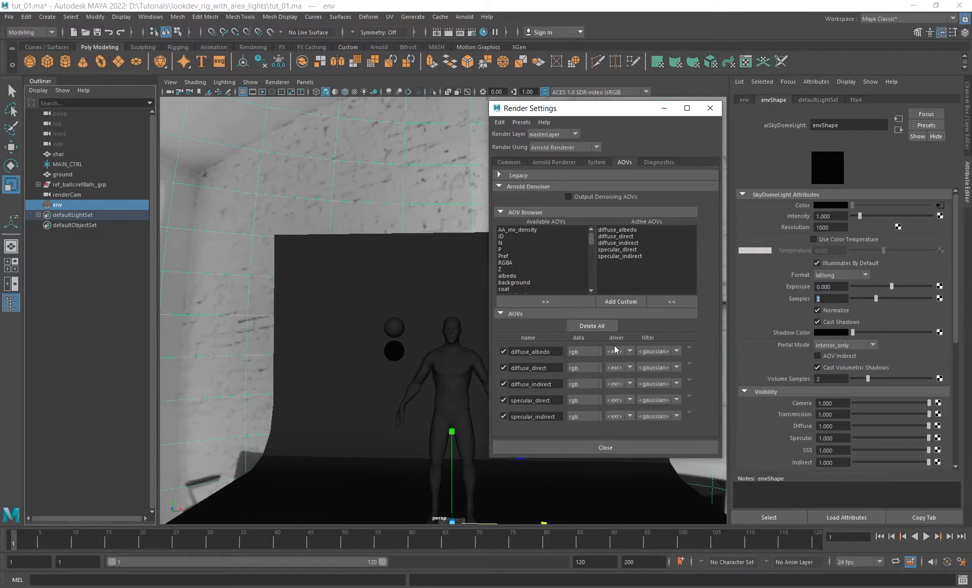
pyautogui.doubleClick(544, 351)
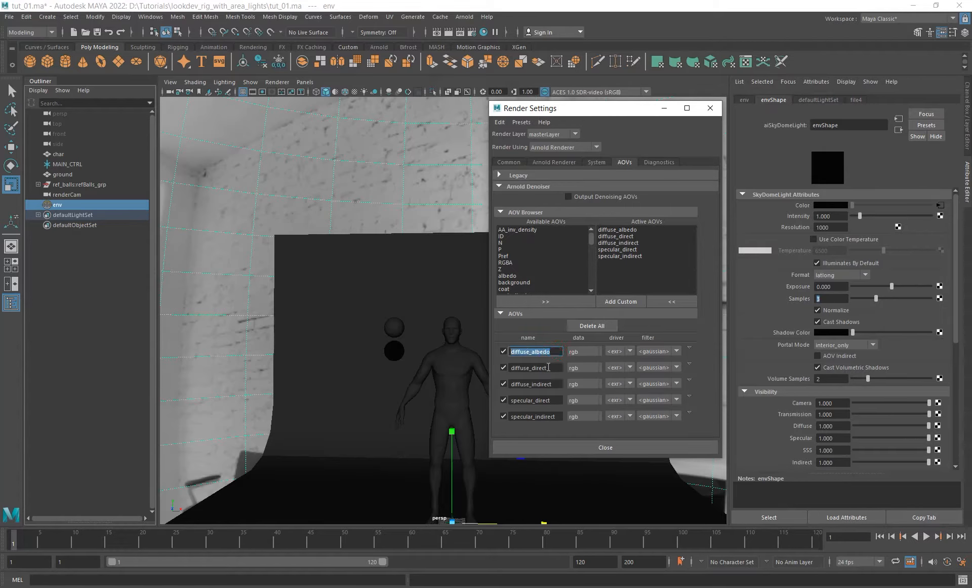
pyautogui.doubleClick(548, 368)
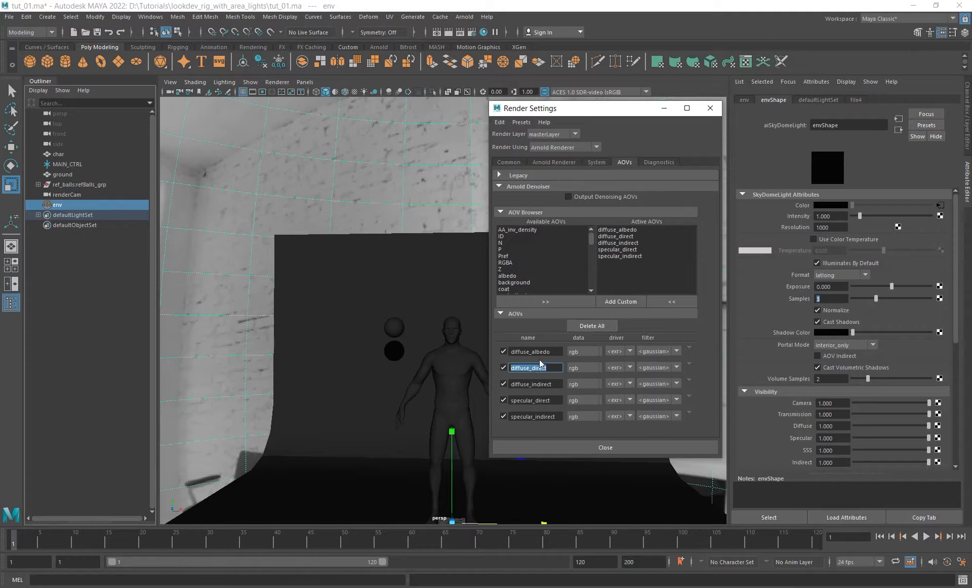
pyautogui.doubleClick(550, 351)
pyautogui.doubleClick(551, 367)
pyautogui.doubleClick(545, 384)
pyautogui.doubleClick(544, 400)
pyautogui.doubleClick(544, 417)
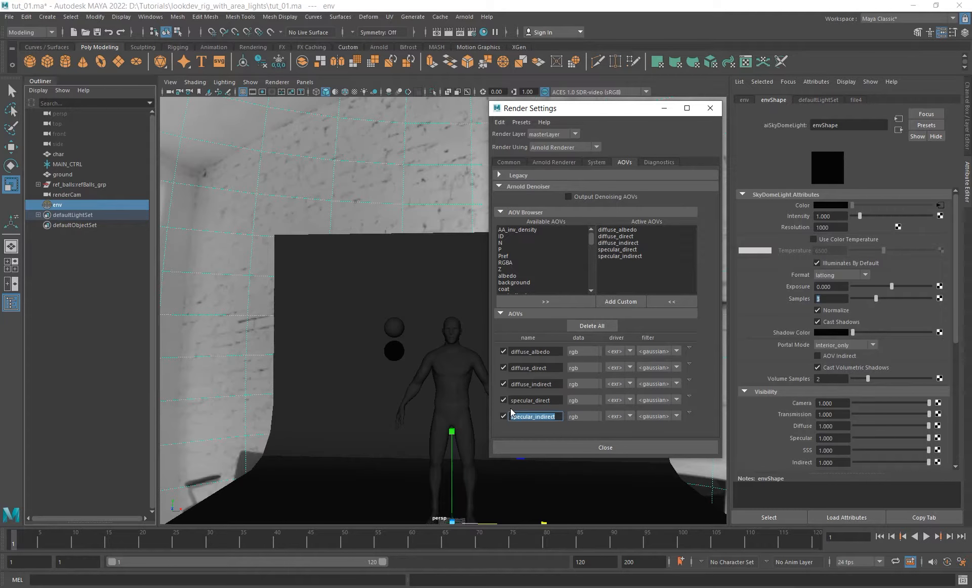
pyautogui.moveTo(613, 115); pyautogui.dragTo(682, 130)
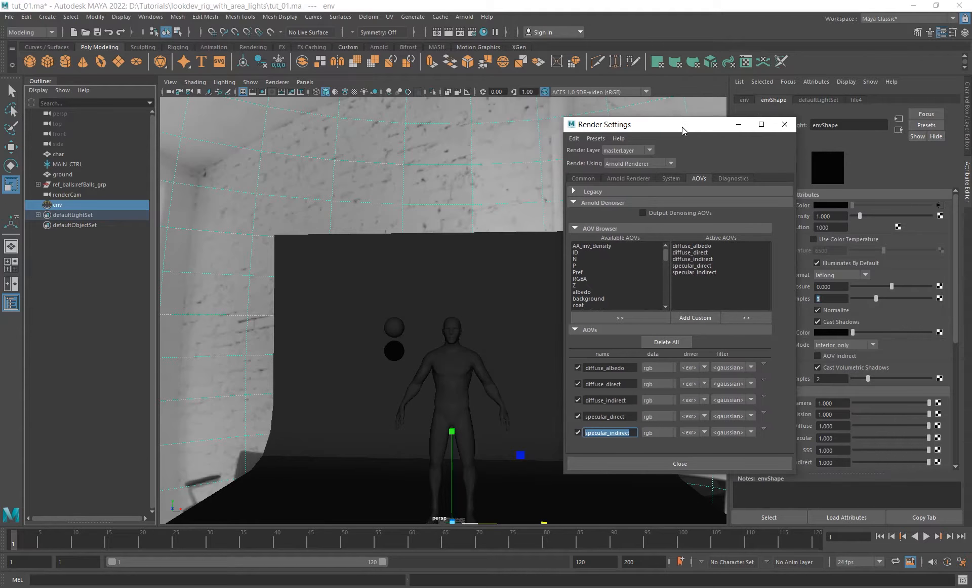
# - Start a render through renderCam in the Arnold RenderView and inspect the diffuse_albedo AOV on the character and reference balls
pyautogui.keyDown('alt'); pyautogui.moveTo(482, 329); pyautogui.dragTo(445, 282); pyautogui.keyUp('alt')
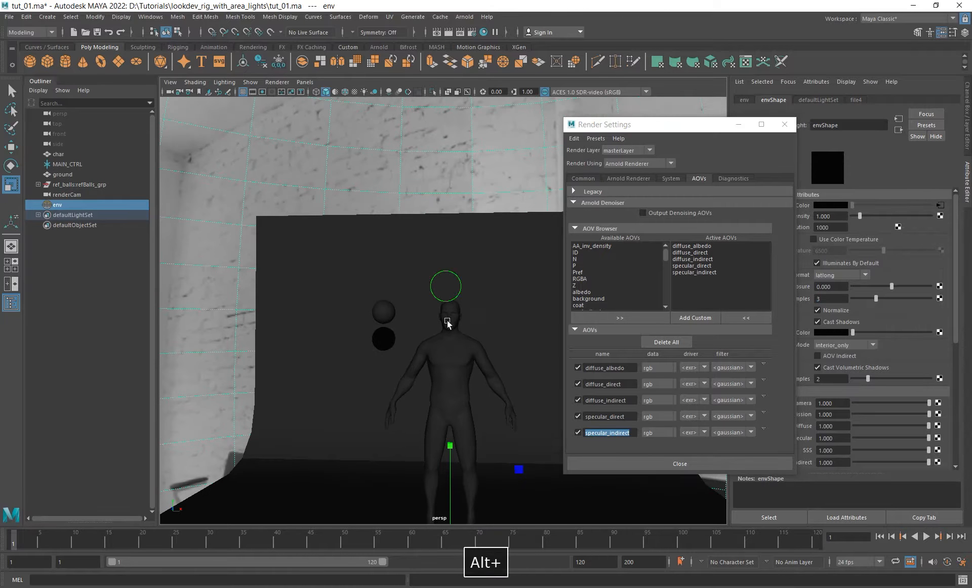
pyautogui.moveTo(396, 316)
pyautogui.keyDown('alt'); pyautogui.mouseDown()
pyautogui.moveTo(382, 306)
pyautogui.moveTo(393, 314)
pyautogui.mouseUp(); pyautogui.keyUp('alt')
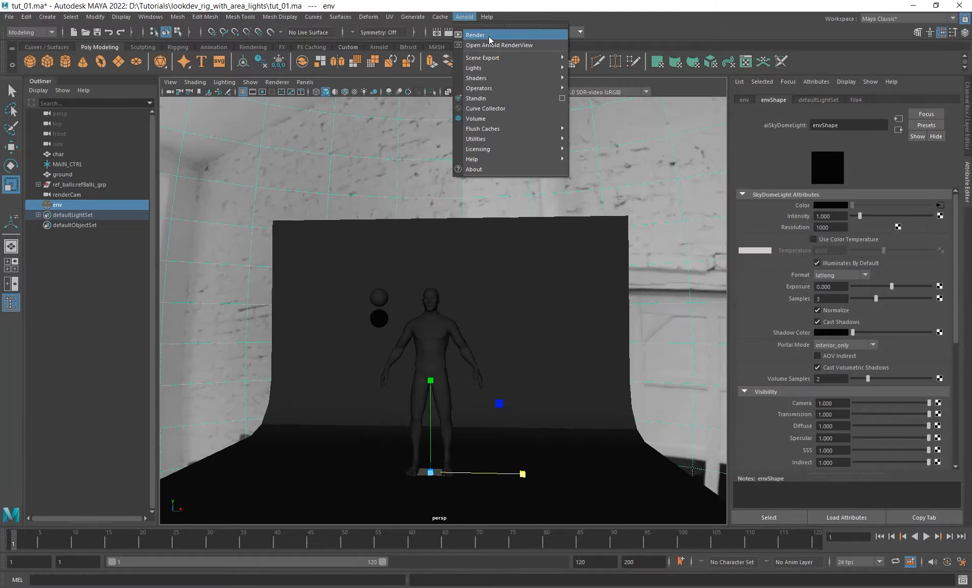
pyautogui.click(487, 32)
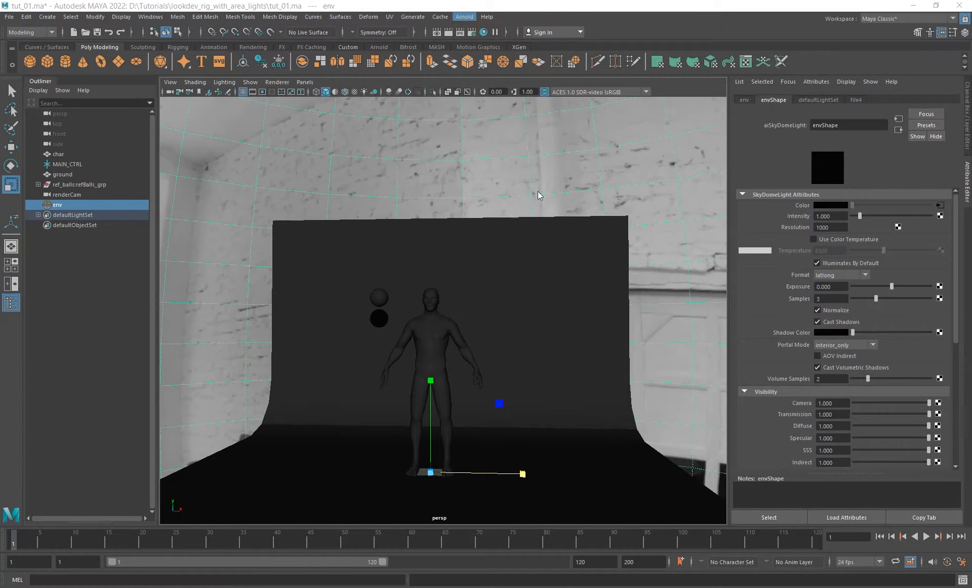
pyautogui.moveTo(469, 368); pyautogui.dragTo(526, 420)
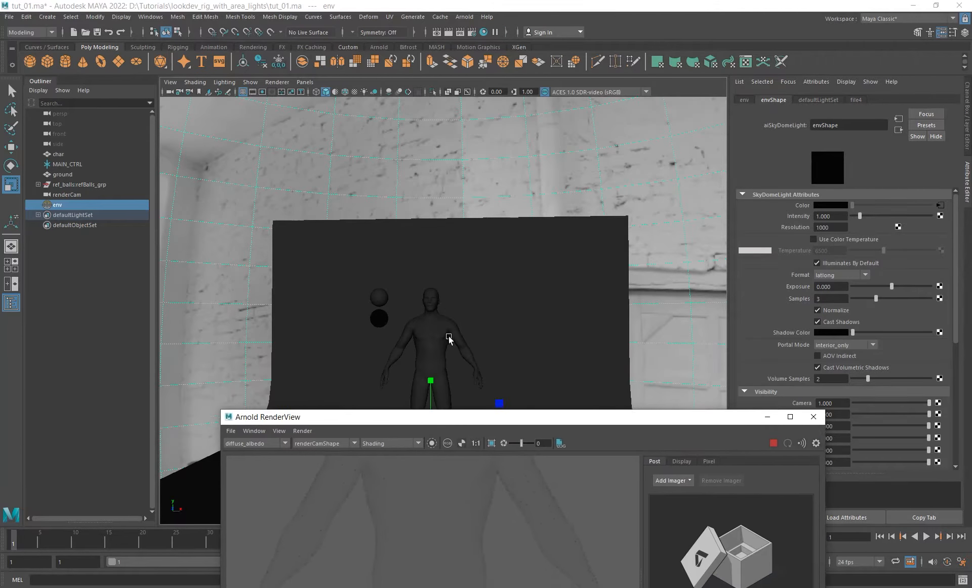
pyautogui.click(441, 334)
pyautogui.moveTo(487, 168); pyautogui.dragTo(577, 489, button='right')
pyautogui.moveTo(573, 423); pyautogui.dragTo(606, 104)
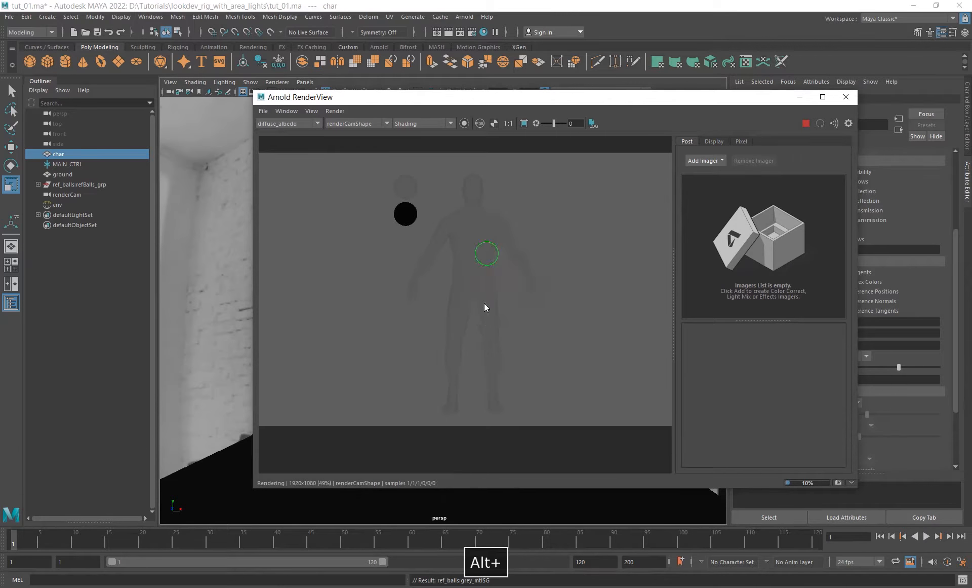
pyautogui.keyDown('alt'); pyautogui.moveTo(479, 235); pyautogui.dragTo(481, 260, button='right'); pyautogui.keyUp('alt')
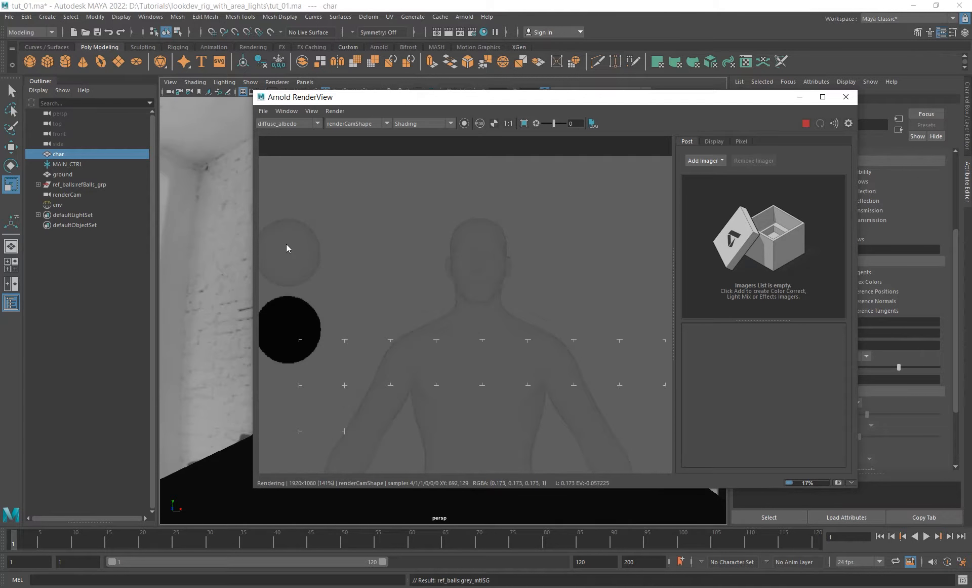
# - Display the diffuse_direct AOV and render only a crop region around the character's head
pyautogui.click(295, 124)
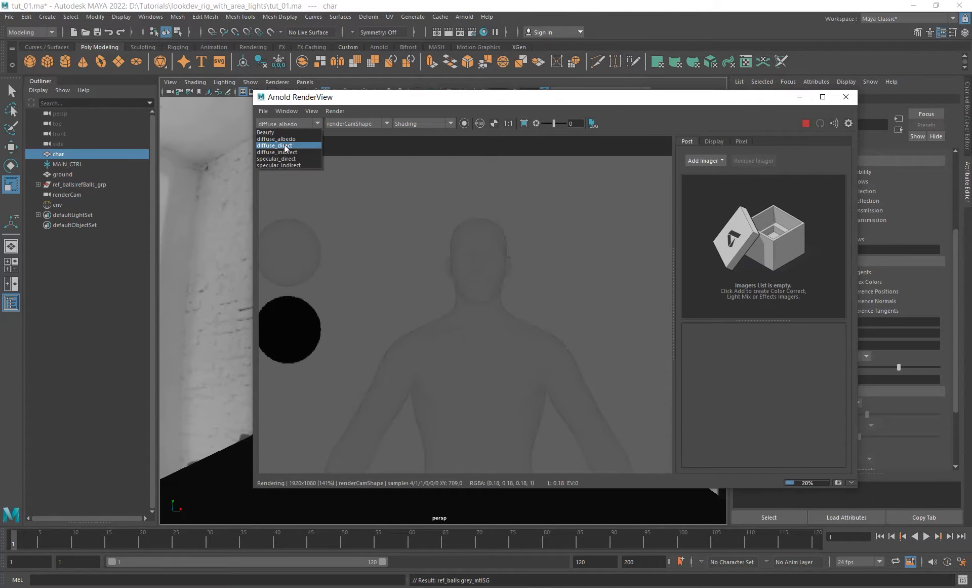
pyautogui.click(287, 145)
pyautogui.keyDown('shift'); pyautogui.moveTo(428, 205); pyautogui.dragTo(522, 329); pyautogui.keyUp('shift')
pyautogui.scroll(2, 492, 245)
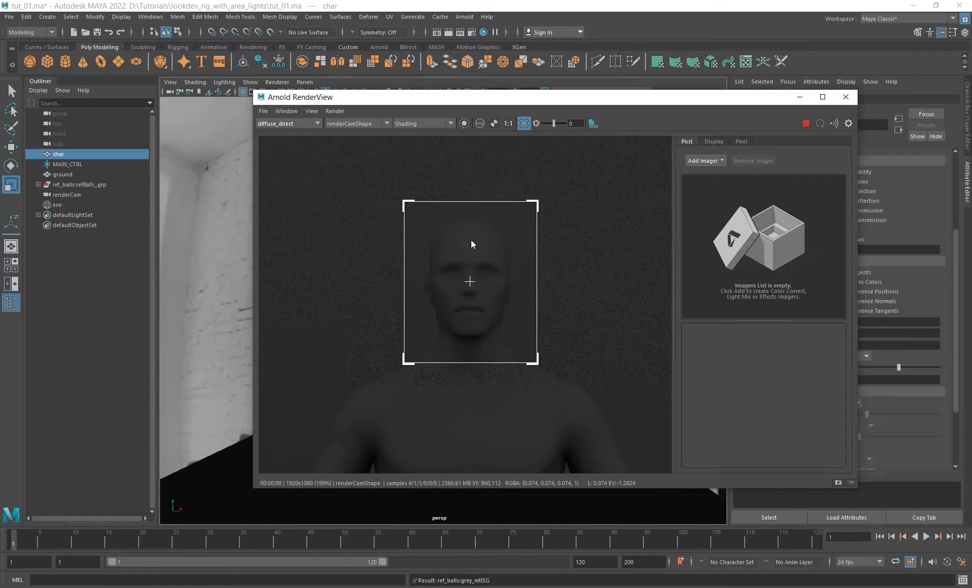
# - Display the Beauty pass and inspect a larger render region covering the reference balls and the character's upper body
pyautogui.click(305, 125)
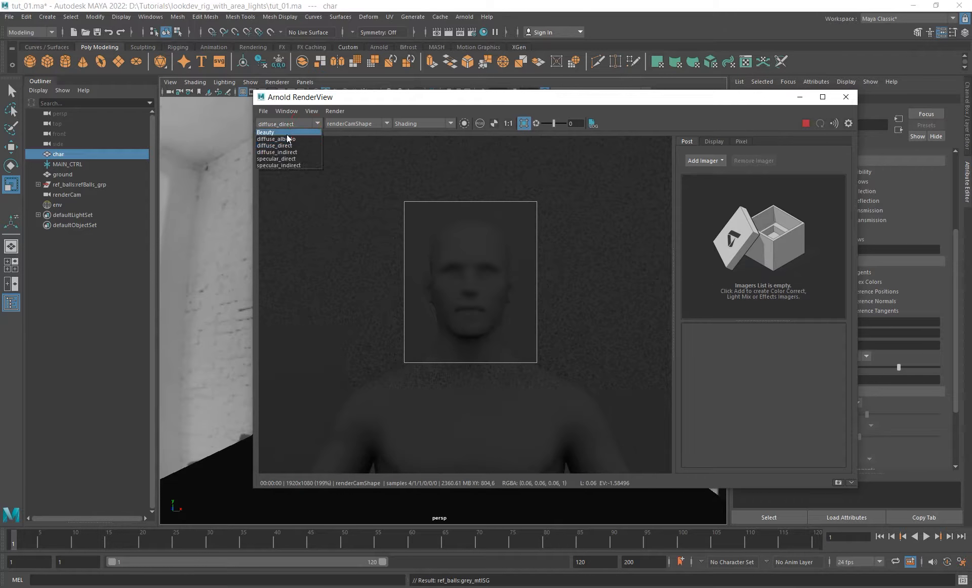
pyautogui.click(286, 134)
pyautogui.scroll(-4, 440, 299)
pyautogui.keyDown('alt'); pyautogui.moveTo(461, 310); pyautogui.dragTo(460, 282, button='middle'); pyautogui.keyUp('alt')
pyautogui.keyDown('shift'); pyautogui.moveTo(355, 234); pyautogui.dragTo(507, 389); pyautogui.keyUp('shift')
pyautogui.scroll(2, 449, 305)
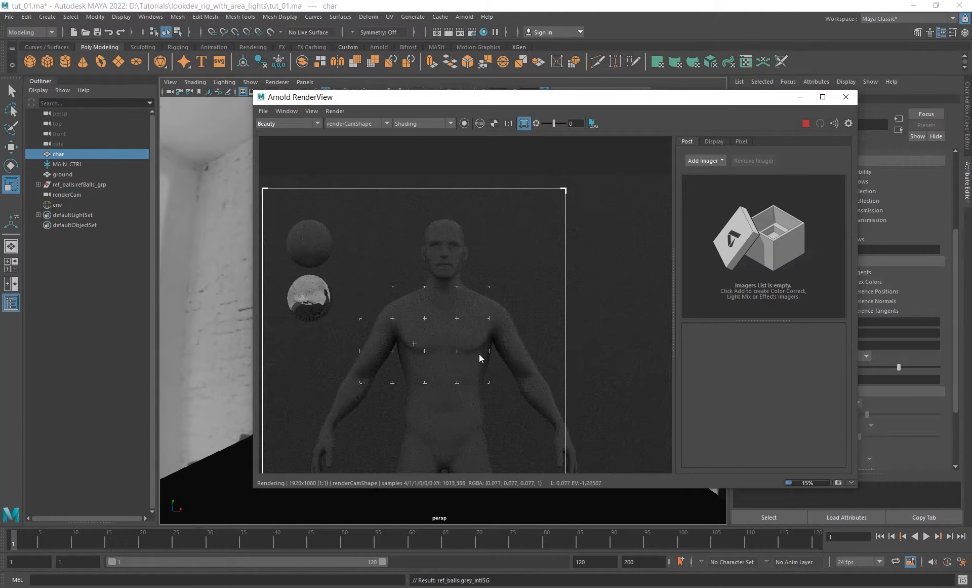
pyautogui.keyDown('alt'); pyautogui.moveTo(479, 354); pyautogui.dragTo(504, 346, button='middle'); pyautogui.keyUp('alt')
pyautogui.keyDown('alt'); pyautogui.moveTo(502, 342); pyautogui.dragTo(348, 313, button='right'); pyautogui.keyUp('alt')
pyautogui.keyDown('alt'); pyautogui.moveTo(513, 360); pyautogui.dragTo(491, 345, button='middle'); pyautogui.keyUp('alt')
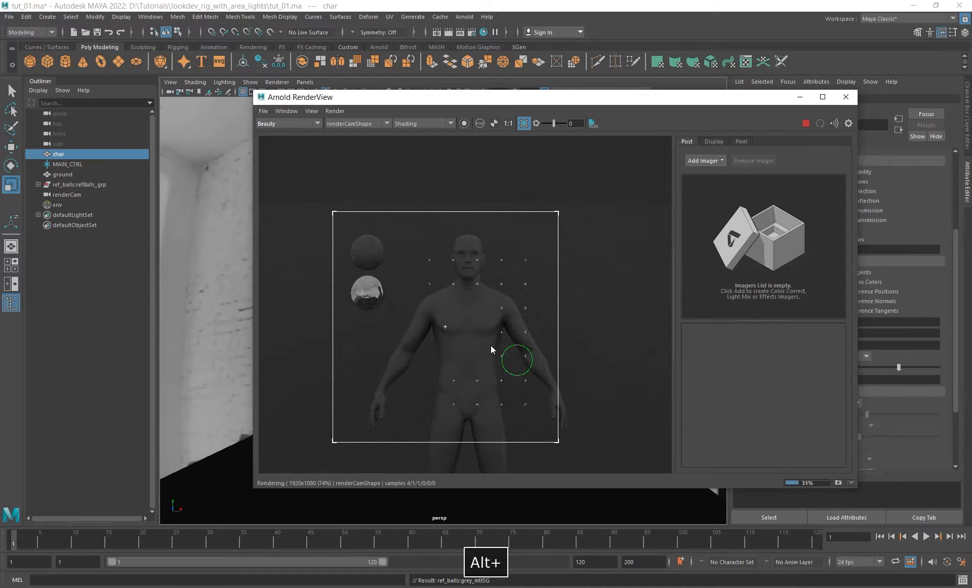
pyautogui.scroll(1, 485, 288)
pyautogui.scroll(1, 567, 395)
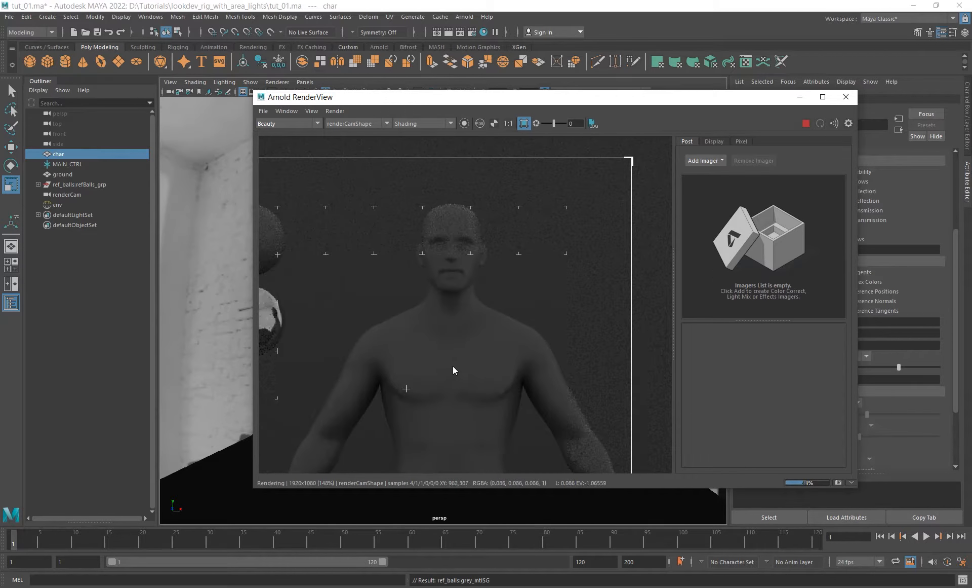
pyautogui.keyDown('alt'); pyautogui.moveTo(307, 373); pyautogui.dragTo(375, 363, button='middle'); pyautogui.keyUp('alt')
# - Compare the diffuse_direct AOV on the character and reference balls, and clear the render crop region
pyautogui.click(291, 122)
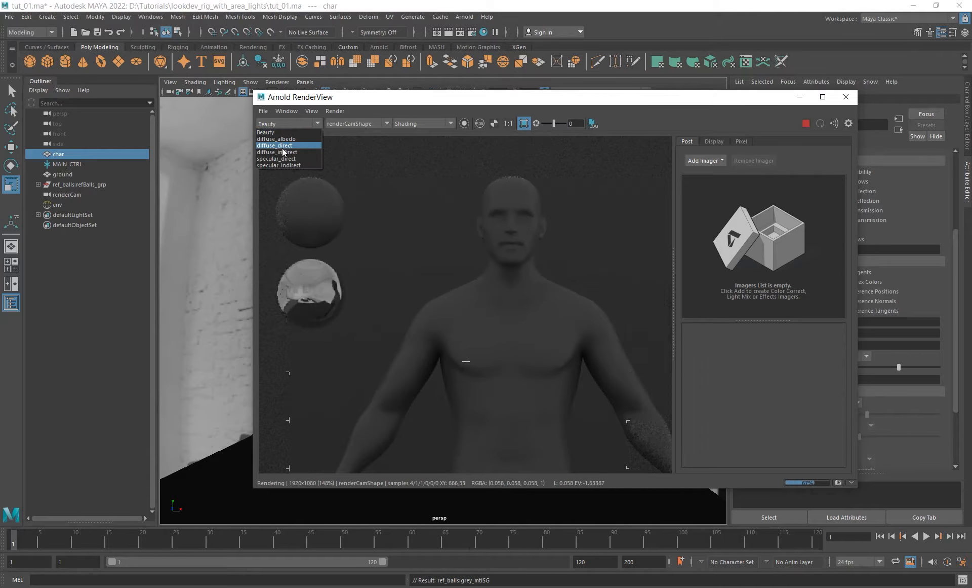
pyautogui.click(282, 146)
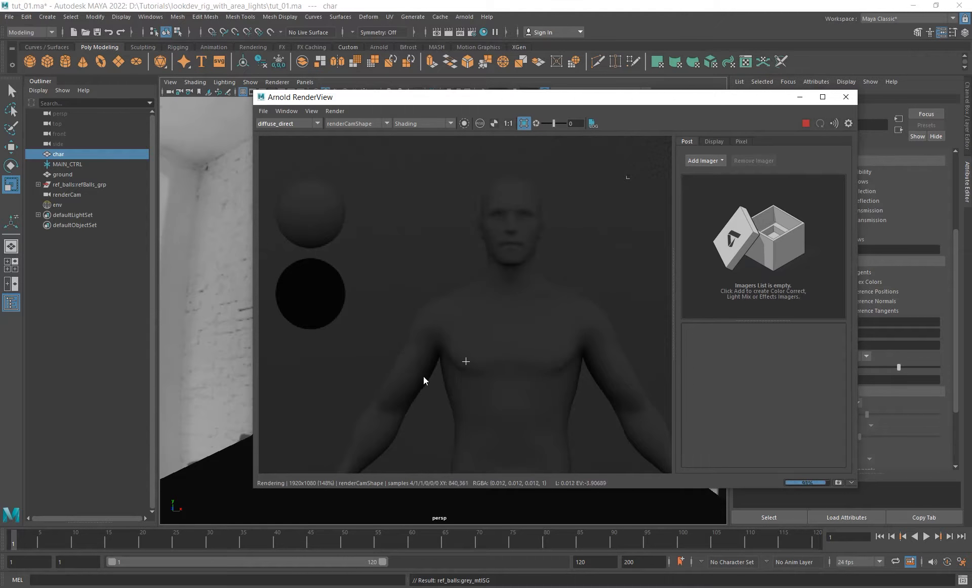
pyautogui.keyDown('alt'); pyautogui.moveTo(560, 394); pyautogui.dragTo(518, 339, button='middle'); pyautogui.keyUp('alt')
pyautogui.keyDown('alt'); pyautogui.moveTo(523, 341); pyautogui.dragTo(421, 334, button='right'); pyautogui.keyUp('alt')
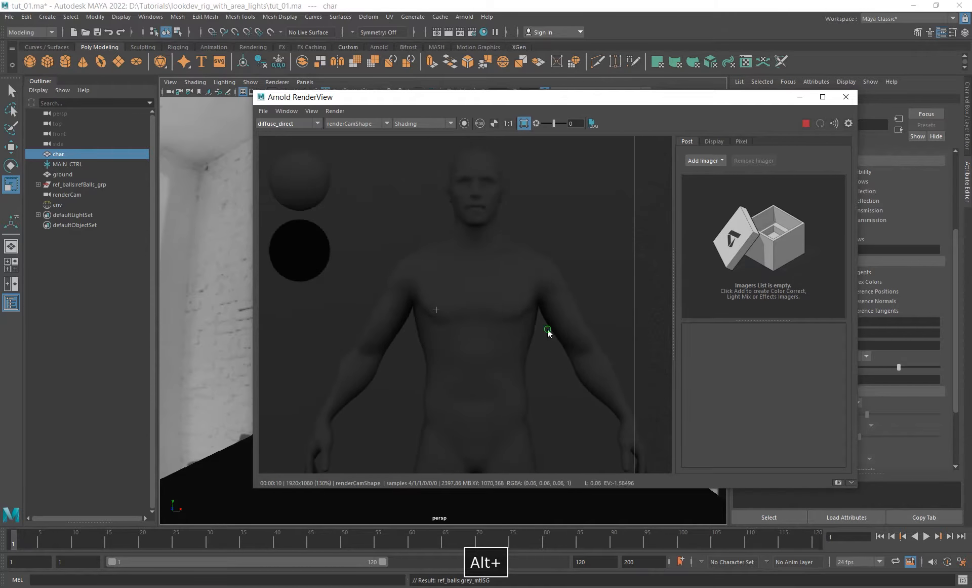
pyautogui.keyDown('alt'); pyautogui.moveTo(549, 332); pyautogui.dragTo(528, 293, button='right'); pyautogui.keyUp('alt')
pyautogui.keyDown('alt'); pyautogui.moveTo(527, 293); pyautogui.dragTo(525, 332, button='middle'); pyautogui.keyUp('alt')
pyautogui.keyDown('alt'); pyautogui.moveTo(524, 331); pyautogui.dragTo(515, 318, button='right'); pyautogui.keyUp('alt')
pyautogui.keyDown('shift'); pyautogui.click(504, 308); pyautogui.keyUp('shift')
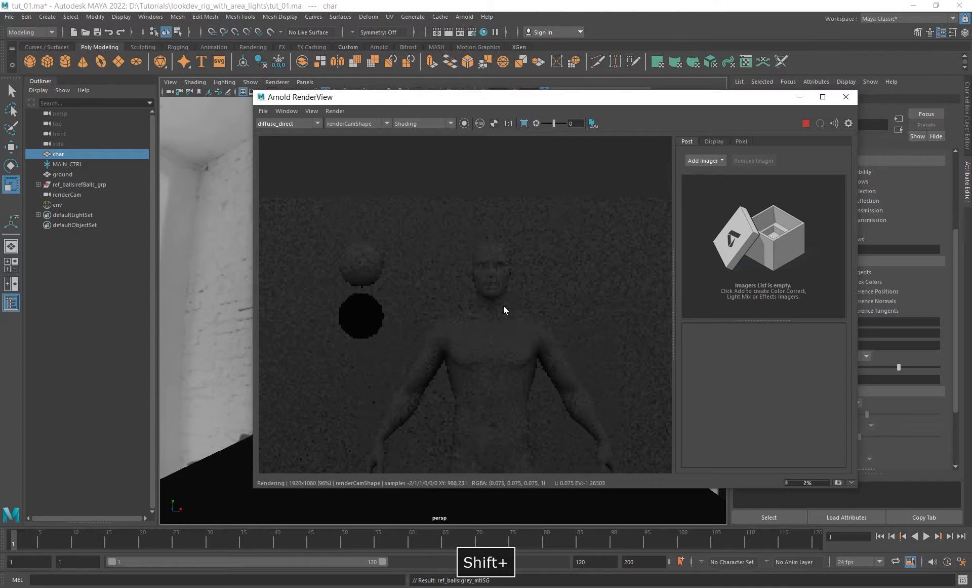
# - Switch back to the Beauty pass to check the whole character, then stop rendering and close the RenderView
pyautogui.click(287, 123)
pyautogui.click(286, 135)
pyautogui.moveTo(607, 97); pyautogui.dragTo(544, 74)
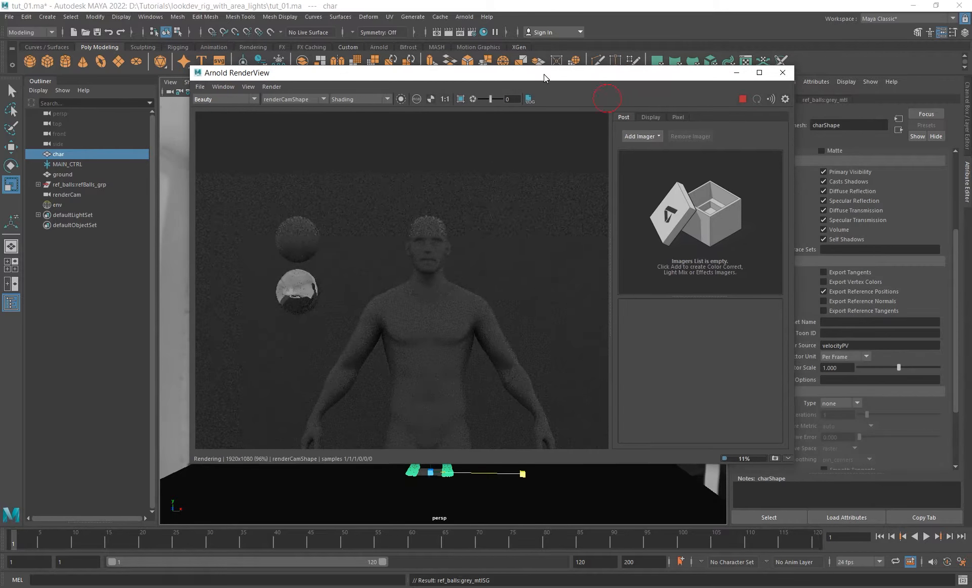
pyautogui.click(742, 103)
pyautogui.keyDown('alt'); pyautogui.moveTo(507, 324); pyautogui.dragTo(484, 264, button='right'); pyautogui.keyUp('alt')
pyautogui.keyDown('alt'); pyautogui.moveTo(499, 344); pyautogui.dragTo(478, 245, button='middle'); pyautogui.keyUp('alt')
pyautogui.keyDown('alt'); pyautogui.moveTo(479, 255); pyautogui.dragTo(464, 217, button='right'); pyautogui.keyUp('alt')
pyautogui.keyDown('alt'); pyautogui.moveTo(464, 218); pyautogui.dragTo(448, 238, button='middle'); pyautogui.keyUp('alt')
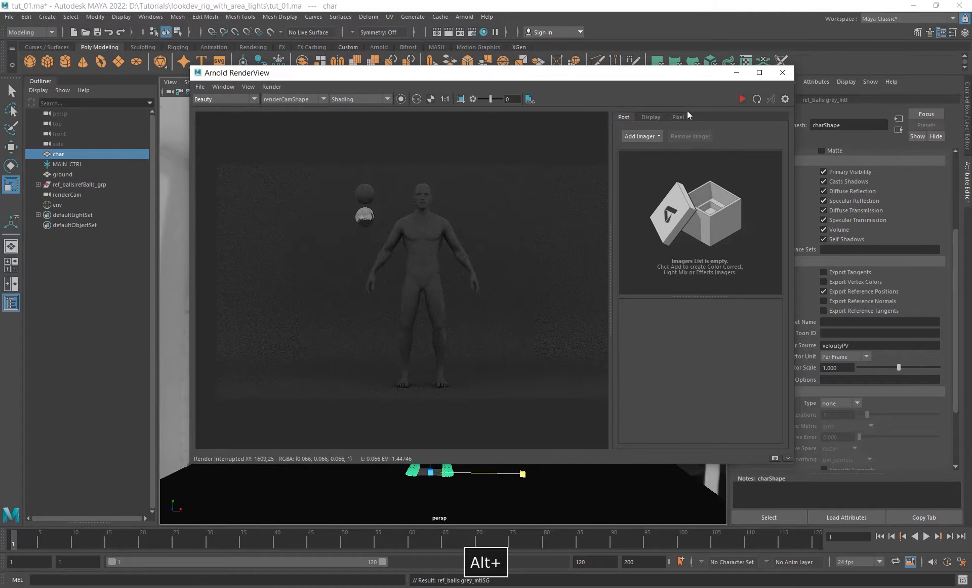
pyautogui.click(782, 74)
# - Create an Arnold area light, scale it uniformly to about 54, and place it in front of the character at about Y 121, Z 151
pyautogui.keyDown('alt'); pyautogui.moveTo(512, 336); pyautogui.dragTo(435, 324); pyautogui.keyUp('alt')
pyautogui.click(464, 16)
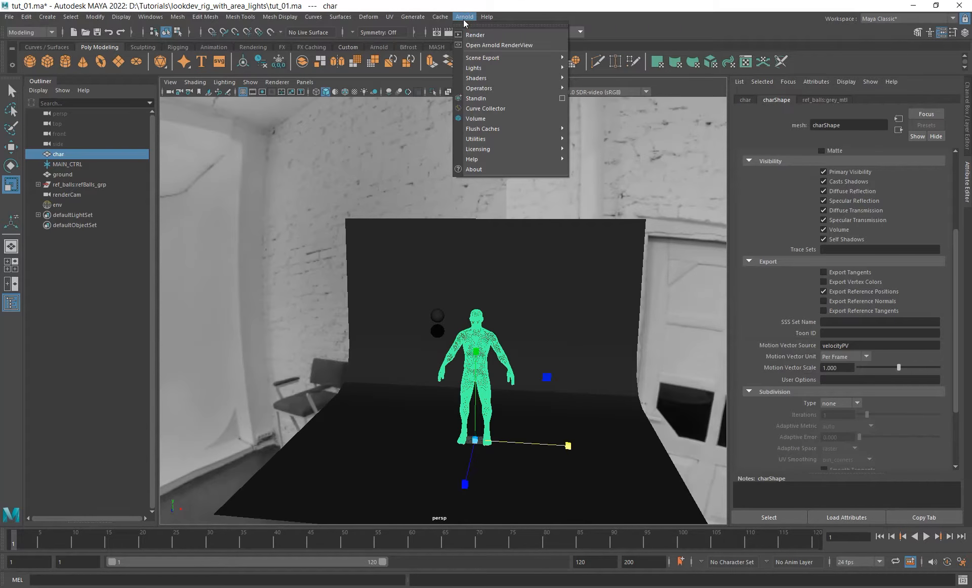
pyautogui.moveTo(477, 72)
pyautogui.click(608, 68)
pyautogui.keyDown('alt'); pyautogui.moveTo(495, 419); pyautogui.dragTo(559, 487); pyautogui.keyUp('alt')
pyautogui.press('w')
pyautogui.moveTo(494, 374); pyautogui.dragTo(505, 256)
pyautogui.keyDown('alt'); pyautogui.moveTo(550, 370); pyautogui.dragTo(463, 399); pyautogui.keyUp('alt')
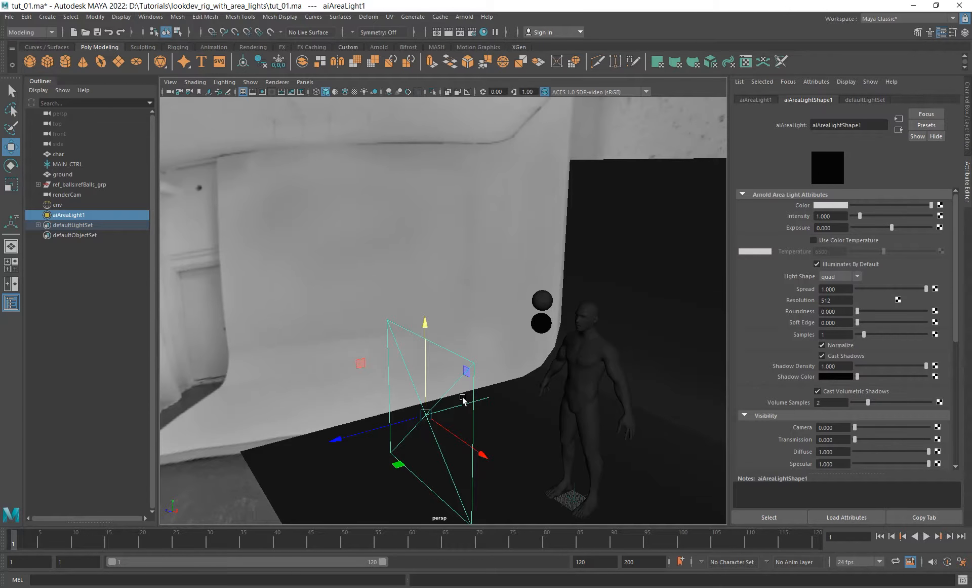
pyautogui.keyDown('alt'); pyautogui.moveTo(462, 400); pyautogui.dragTo(582, 379); pyautogui.keyUp('alt')
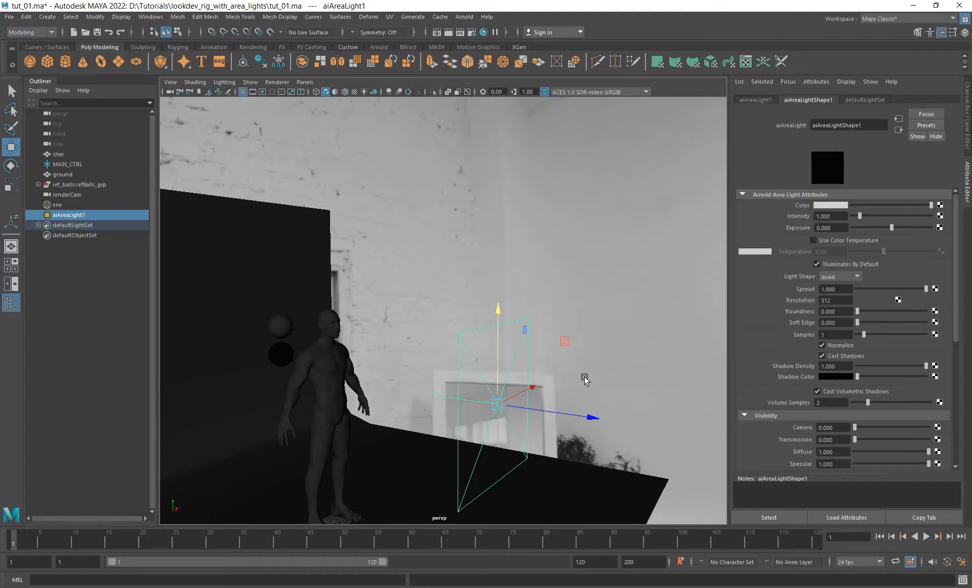
# - Set the area light's scale to 48 in X, 36 in Y and 50 in Z
pyautogui.hotkey('ctrl', 'a')
pyautogui.keyDown('alt'); pyautogui.moveTo(585, 379); pyautogui.dragTo(454, 371); pyautogui.keyUp('alt')
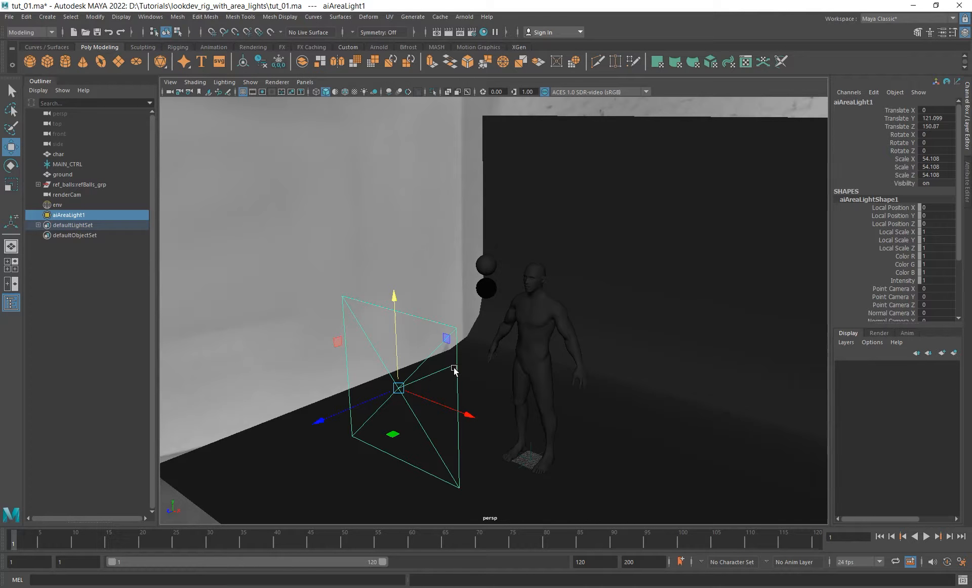
pyautogui.click(936, 158)
pyautogui.write('48')
pyautogui.press('Tab')
pyautogui.write('36')
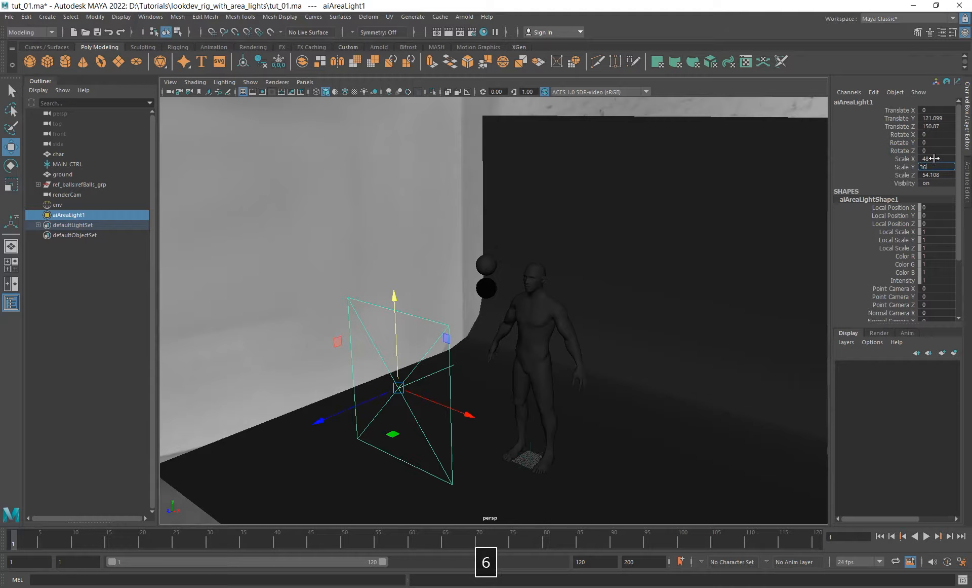
pyautogui.press('Tab')
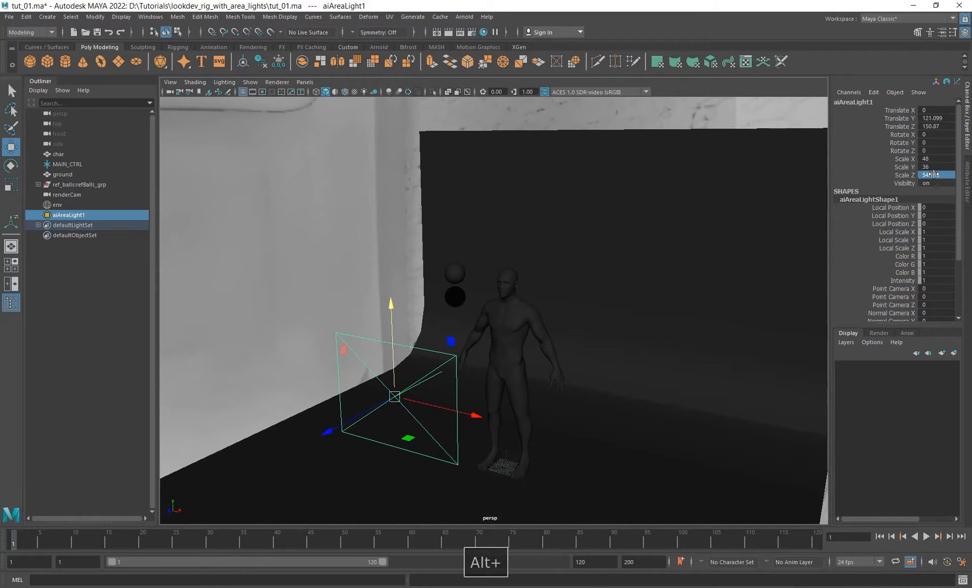
pyautogui.write('50')
pyautogui.press('Return')
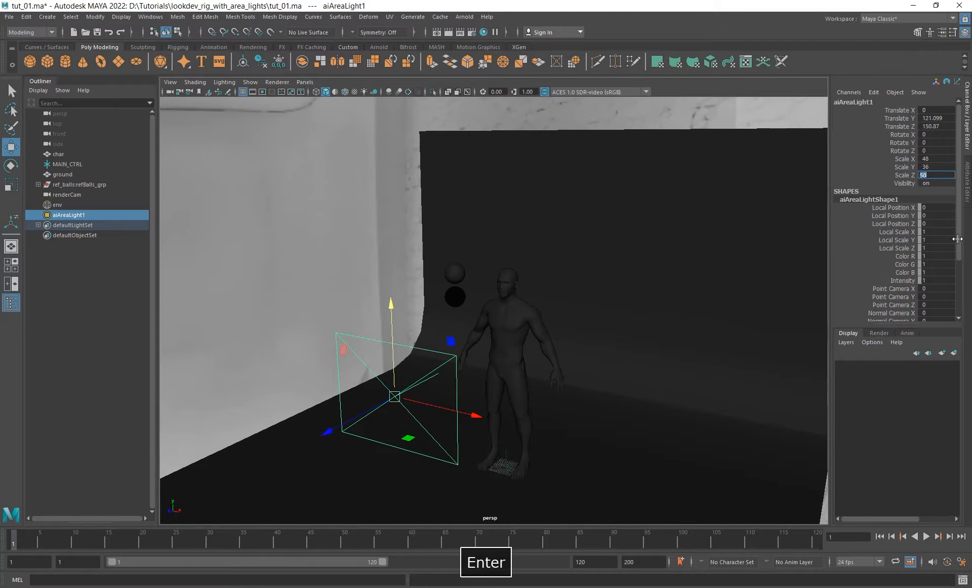
# - Reduce the area light's Z scale to about 27 and select the character
pyautogui.press('r')
pyautogui.keyDown('alt'); pyautogui.moveTo(651, 343); pyautogui.dragTo(481, 337); pyautogui.keyUp('alt')
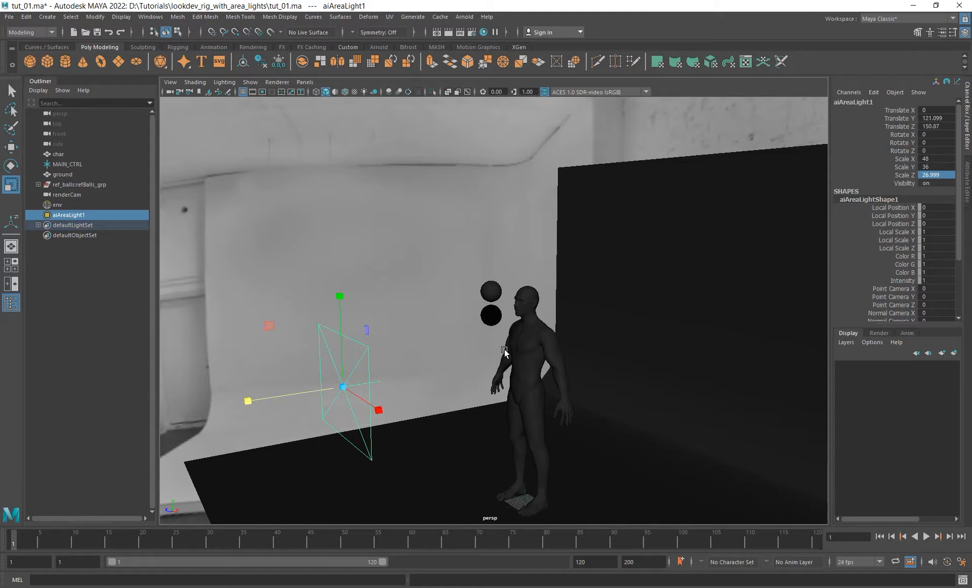
pyautogui.keyDown('alt'); pyautogui.moveTo(538, 401); pyautogui.dragTo(511, 441); pyautogui.keyUp('alt')
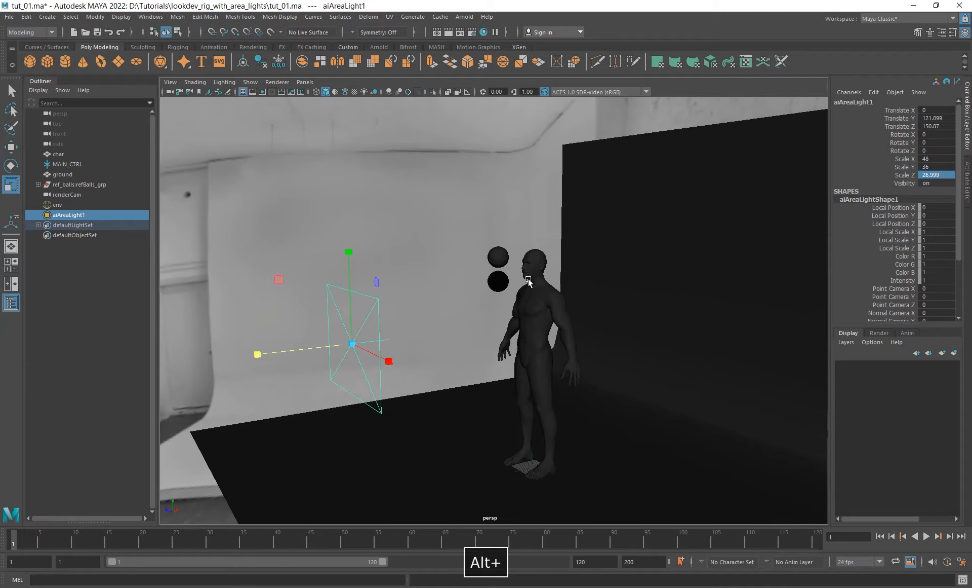
pyautogui.click(501, 459)
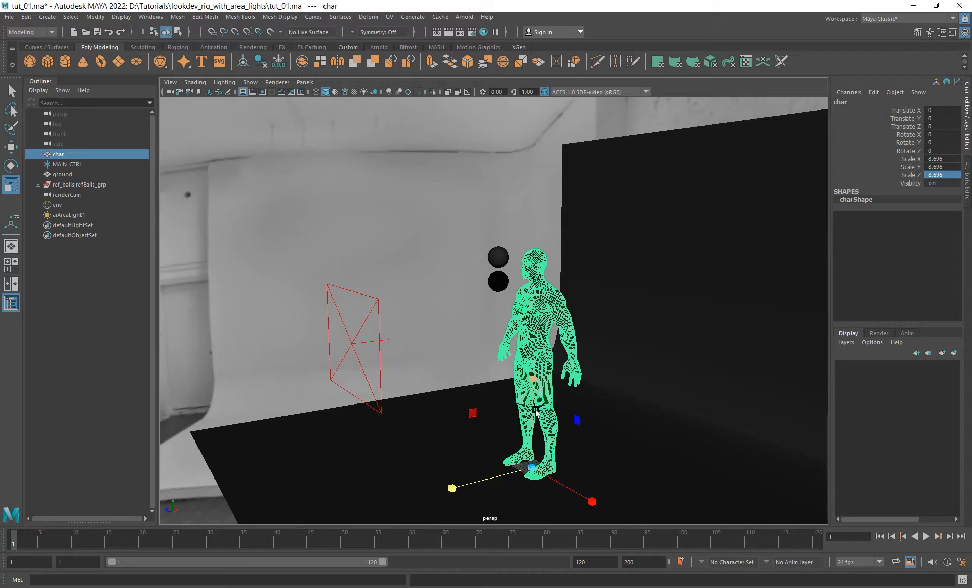
pyautogui.keyDown('alt'); pyautogui.moveTo(536, 411); pyautogui.dragTo(431, 423); pyautogui.keyUp('alt')
# - Create a locator at the scene origin and name it lgt_loc
pyautogui.click(48, 17)
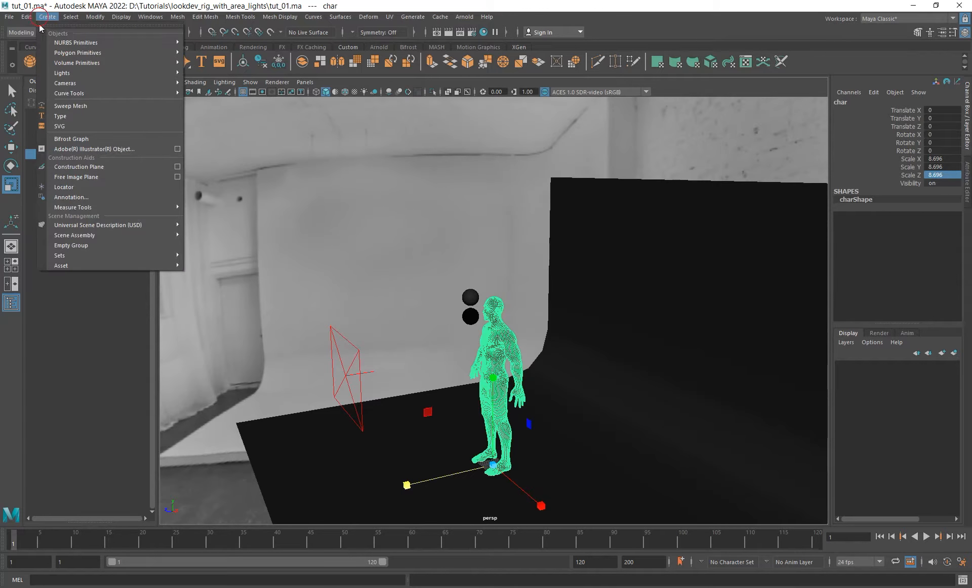
pyautogui.click(105, 188)
pyautogui.doubleClick(57, 224)
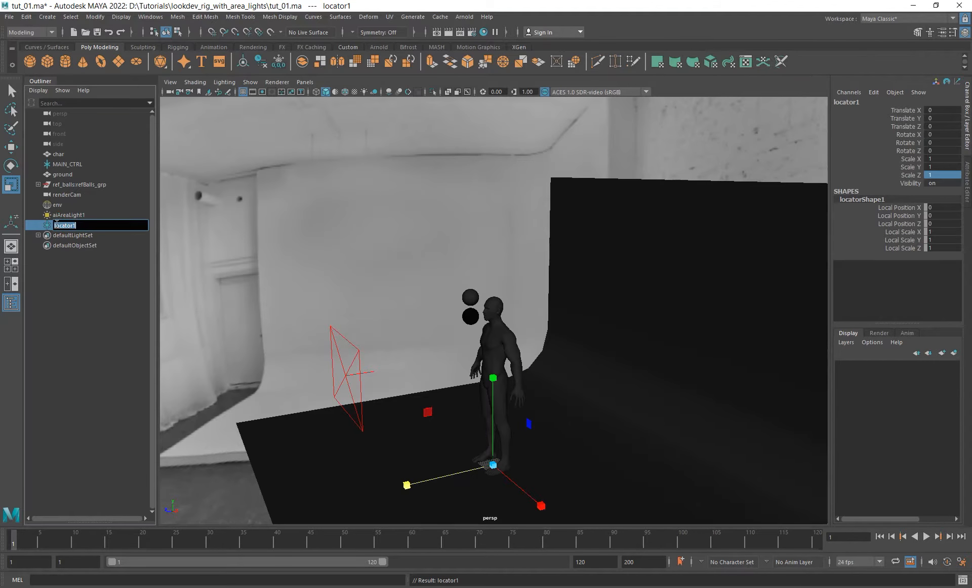
pyautogui.write('lgt')
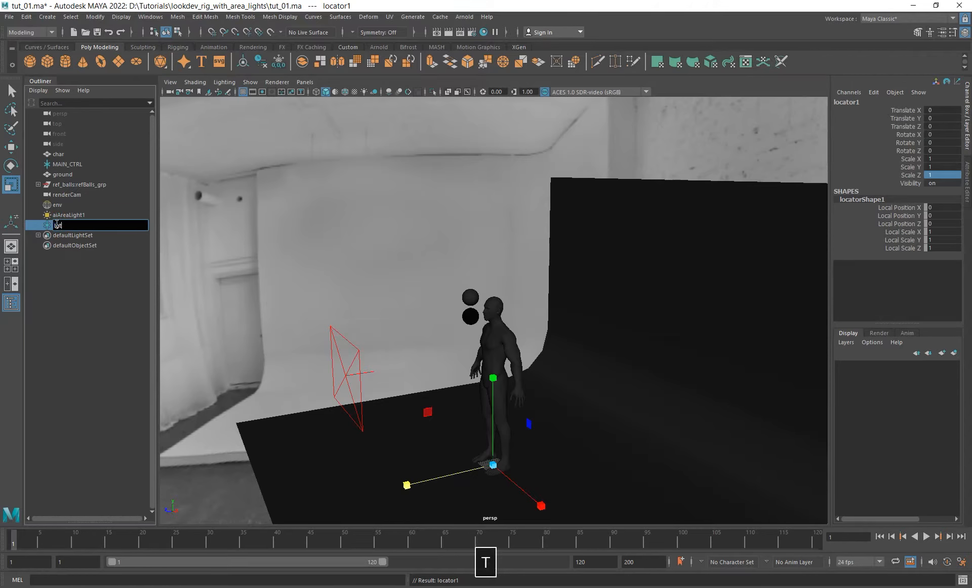
pyautogui.write(' loc')
pyautogui.press('Return')
# - Scale the lgt_loc locator to 10 in X, Y and Z
pyautogui.keyDown('alt'); pyautogui.moveTo(389, 375); pyautogui.dragTo(364, 375, button='middle'); pyautogui.keyUp('alt')
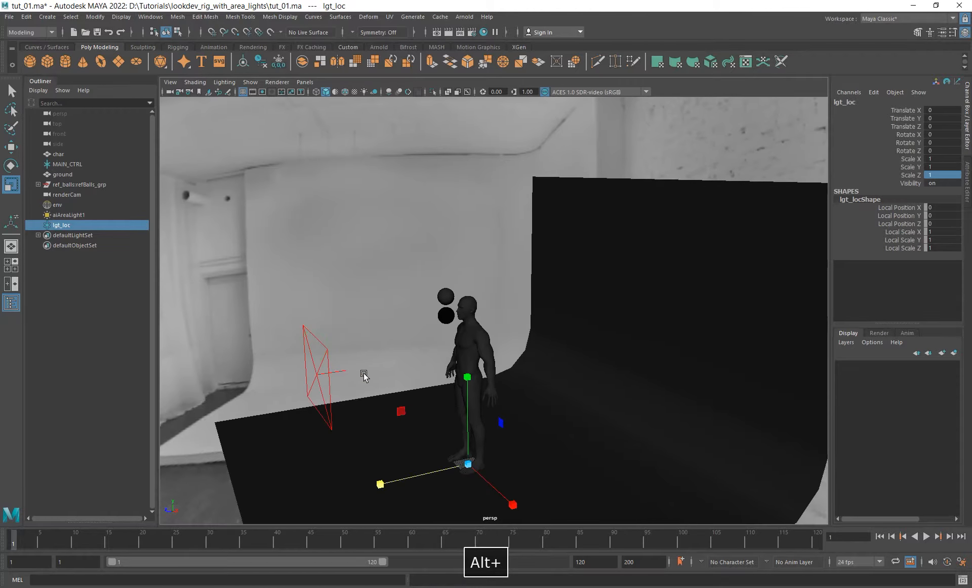
pyautogui.moveTo(943, 159); pyautogui.dragTo(948, 174)
pyautogui.write('10')
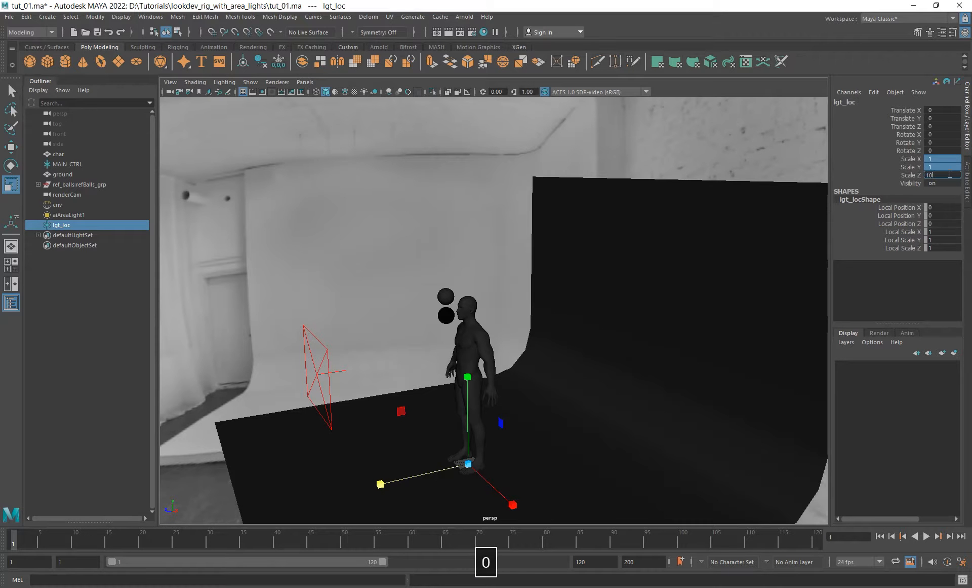
pyautogui.press('Return')
# - Raise the lgt_loc locator to just above the character's head, at about 186 in Y
pyautogui.keyDown('alt'); pyautogui.moveTo(716, 271); pyautogui.dragTo(548, 330); pyautogui.keyUp('alt')
pyautogui.press('w')
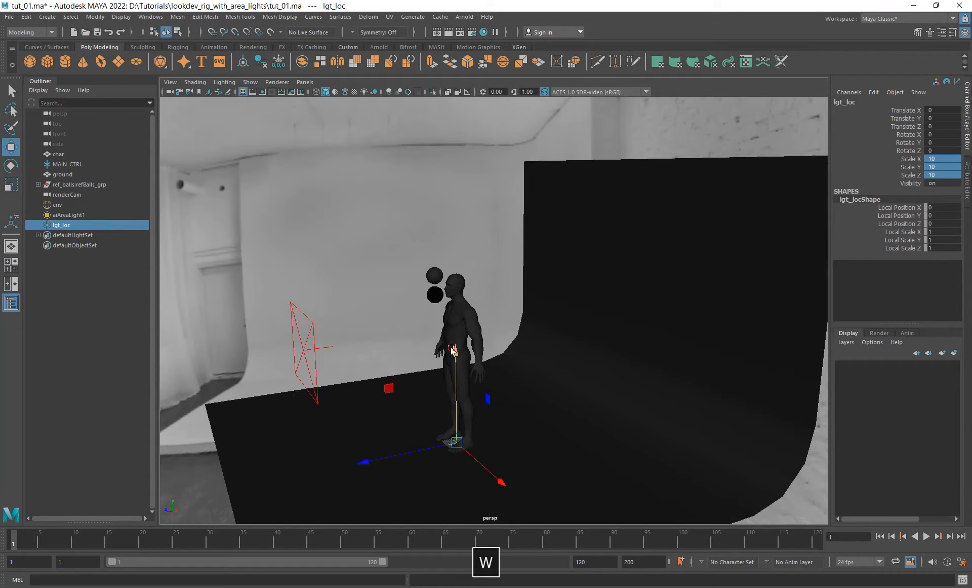
pyautogui.moveTo(453, 348); pyautogui.dragTo(453, 168)
pyautogui.keyDown('alt'); pyautogui.moveTo(455, 238); pyautogui.dragTo(495, 292, button='right'); pyautogui.keyUp('alt')
pyautogui.keyDown('alt'); pyautogui.moveTo(495, 292); pyautogui.dragTo(357, 249); pyautogui.keyUp('alt')
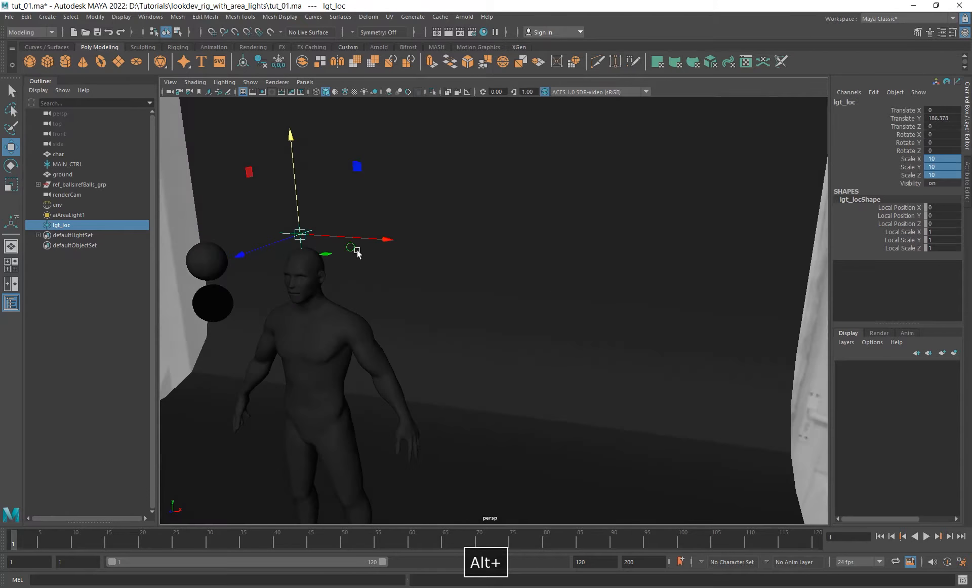
# - Display wireframe on the shaded models and snap the lgt_loc locator to the centre-line vertex on the character's forehead
pyautogui.keyDown('alt'); pyautogui.moveTo(357, 251); pyautogui.dragTo(519, 328, button='right'); pyautogui.keyUp('alt')
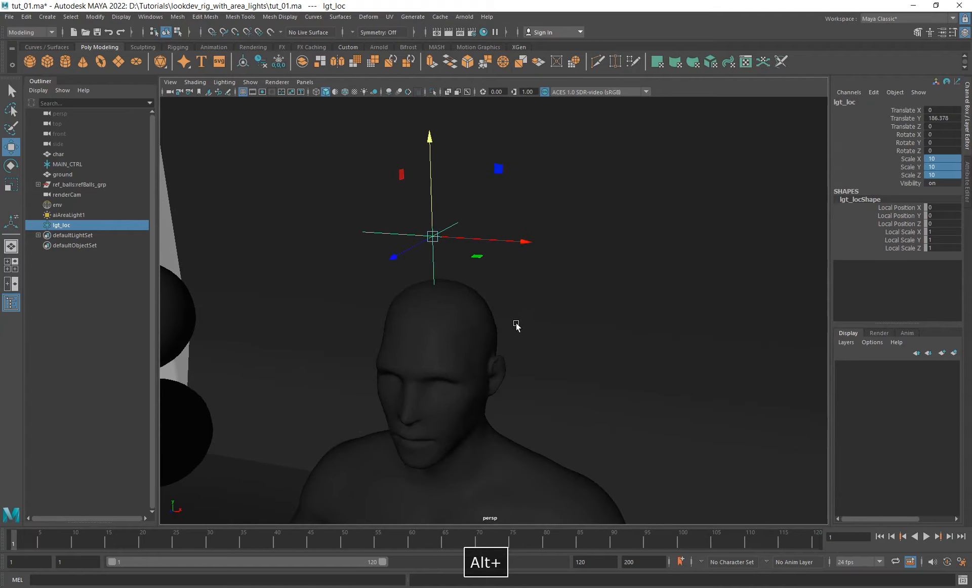
pyautogui.press('v')
pyautogui.moveTo(433, 236); pyautogui.dragTo(497, 349)
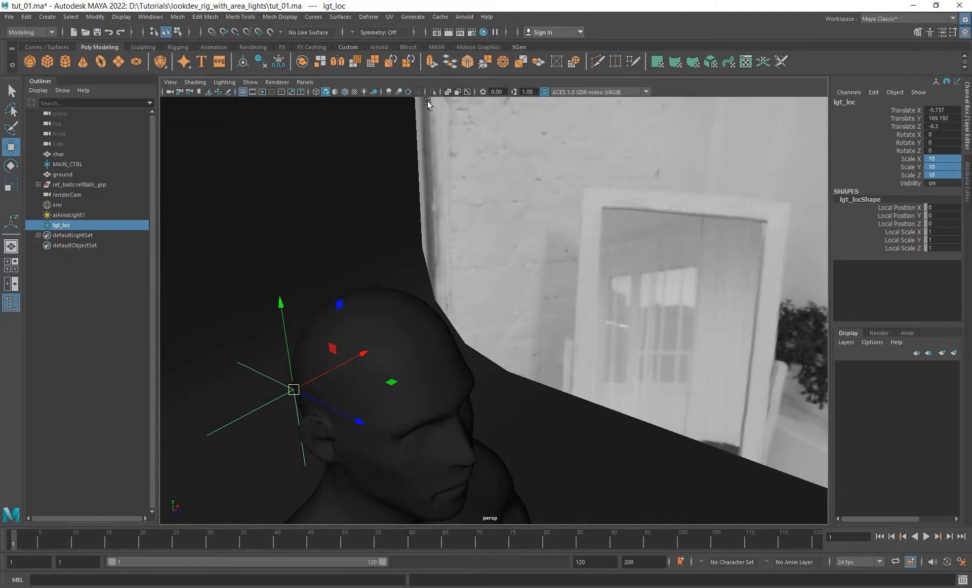
pyautogui.click(349, 91)
pyautogui.press('v')
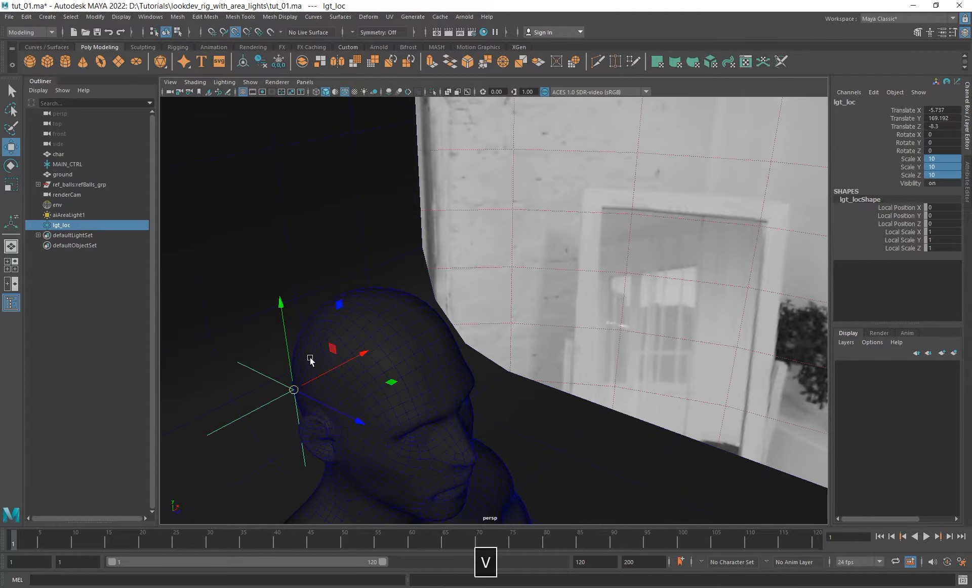
pyautogui.moveTo(294, 389)
pyautogui.mouseDown()
pyautogui.moveTo(443, 365)
pyautogui.moveTo(439, 337)
pyautogui.mouseUp()
pyautogui.keyDown('alt'); pyautogui.moveTo(497, 393); pyautogui.dragTo(391, 386); pyautogui.keyUp('alt')
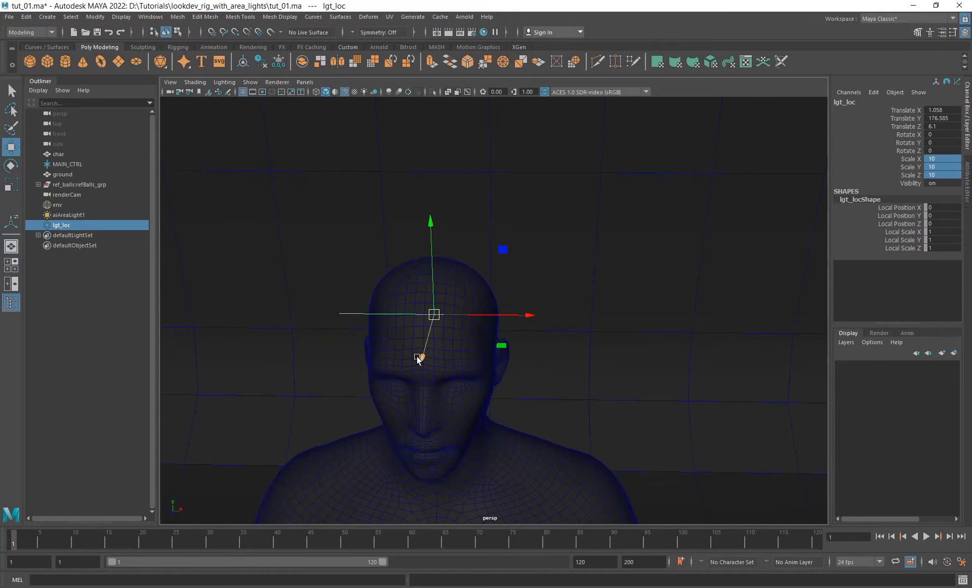
pyautogui.press('v')
pyautogui.moveTo(436, 310); pyautogui.dragTo(428, 319)
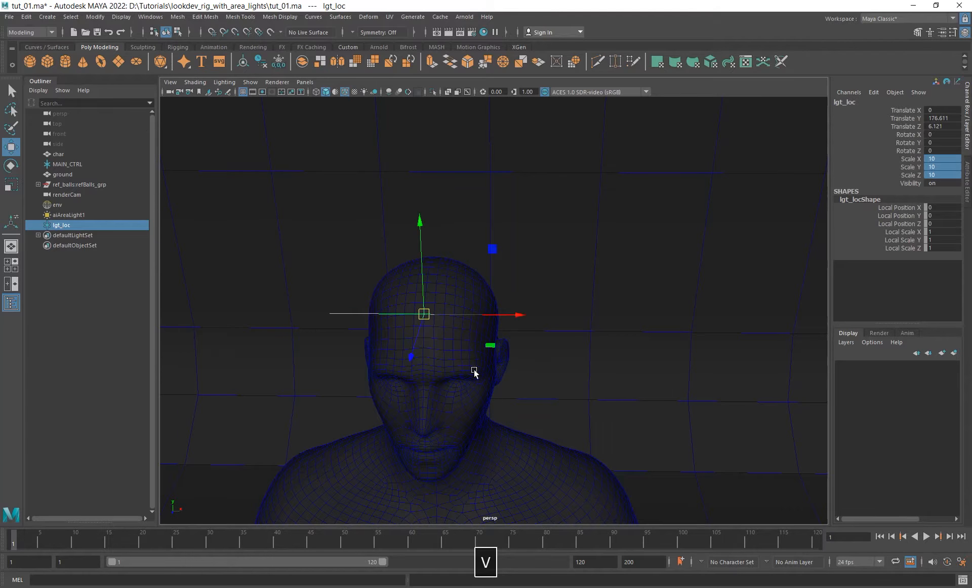
# - Examine the locator's placement on the head from the side, including its position relative to the area light
pyautogui.keyDown('alt'); pyautogui.moveTo(476, 369); pyautogui.dragTo(512, 344); pyautogui.keyUp('alt')
pyautogui.keyDown('alt'); pyautogui.moveTo(512, 343); pyautogui.dragTo(440, 377, button='right'); pyautogui.keyUp('alt')
pyautogui.keyDown('alt'); pyautogui.moveTo(456, 385); pyautogui.dragTo(443, 406); pyautogui.keyUp('alt')
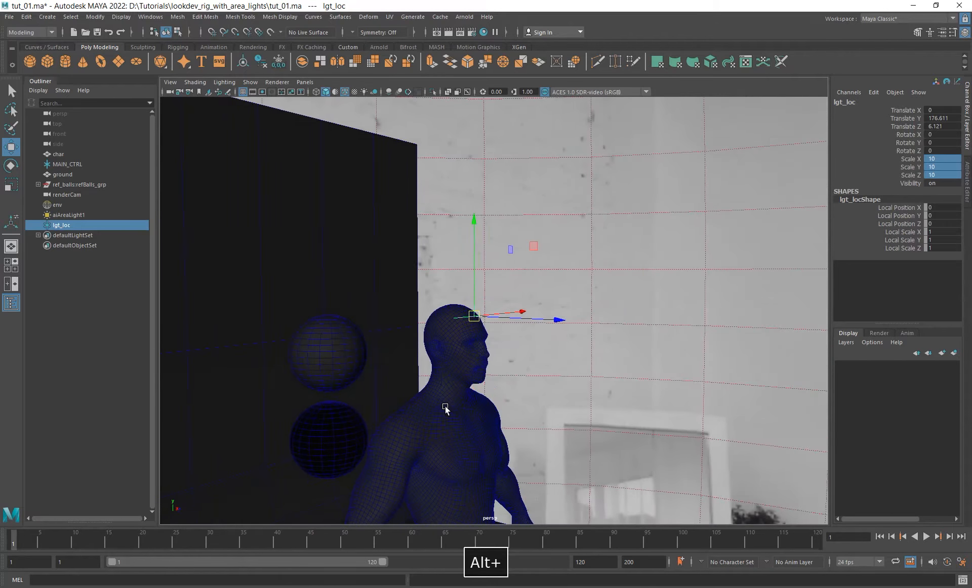
pyautogui.keyDown('alt'); pyautogui.moveTo(443, 405); pyautogui.dragTo(425, 397, button='right'); pyautogui.keyUp('alt')
pyautogui.keyDown('alt'); pyautogui.moveTo(456, 384); pyautogui.dragTo(573, 365); pyautogui.keyUp('alt')
pyautogui.keyDown('alt'); pyautogui.moveTo(573, 365); pyautogui.dragTo(474, 363, button='middle'); pyautogui.keyUp('alt')
pyautogui.keyDown('alt'); pyautogui.moveTo(473, 363); pyautogui.dragTo(489, 381); pyautogui.keyUp('alt')
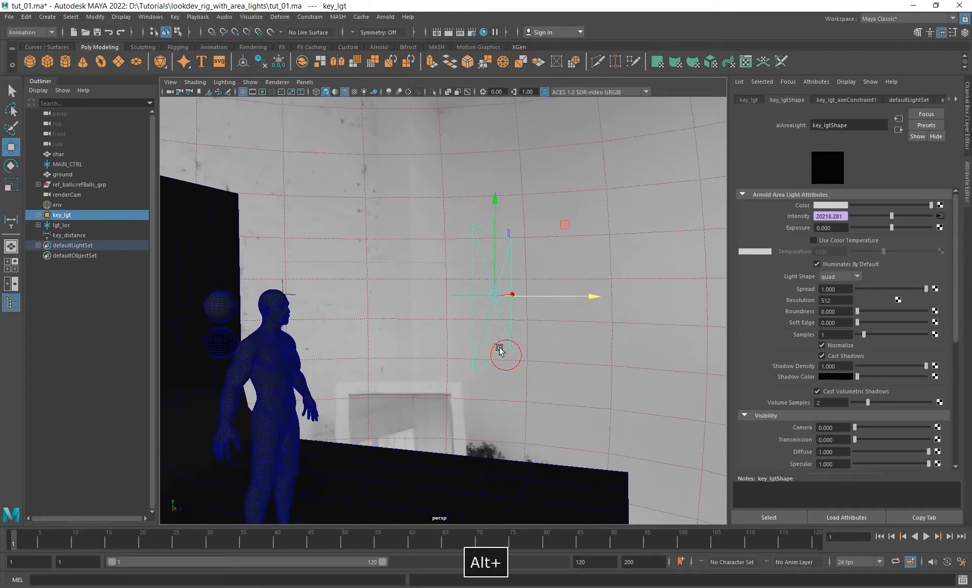
# - Move key_lgt horizontally to the backdrop's front corner, about 240 units from the locator on the character
pyautogui.keyDown('alt'); pyautogui.moveTo(501, 347); pyautogui.dragTo(539, 418); pyautogui.keyUp('alt')
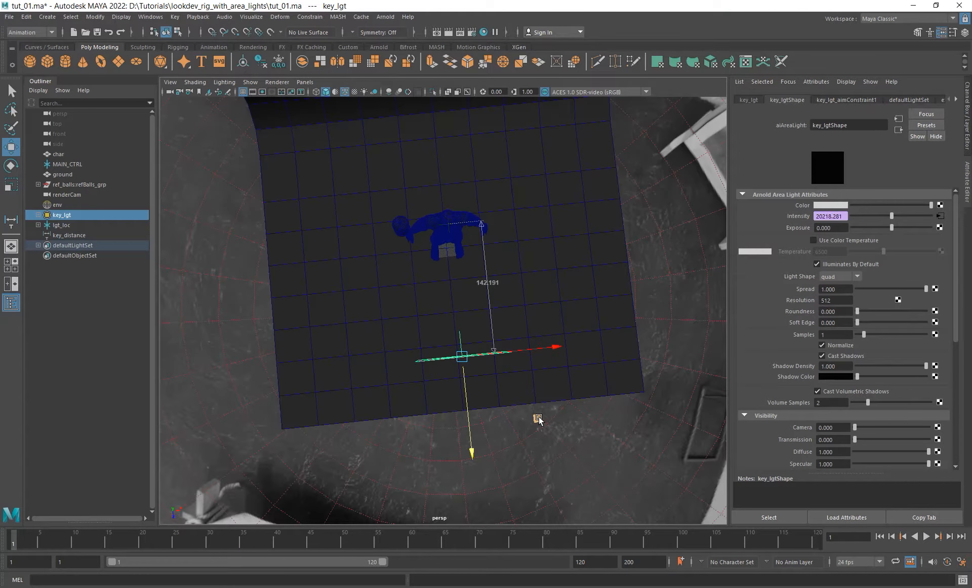
pyautogui.moveTo(539, 419); pyautogui.dragTo(381, 463, button='middle')
pyautogui.keyDown('alt'); pyautogui.moveTo(428, 375); pyautogui.dragTo(471, 403); pyautogui.keyUp('alt')
pyautogui.moveTo(432, 473); pyautogui.dragTo(421, 468)
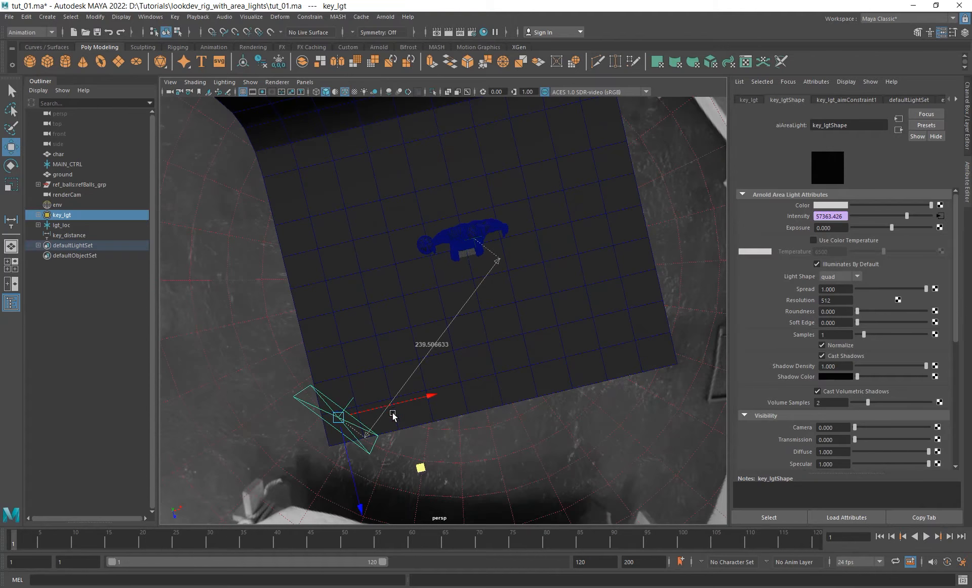
# - Raise key_lgt above the character's head so it shines downward from about 249 units away
pyautogui.keyDown('alt'); pyautogui.moveTo(393, 415); pyautogui.dragTo(351, 361); pyautogui.keyUp('alt')
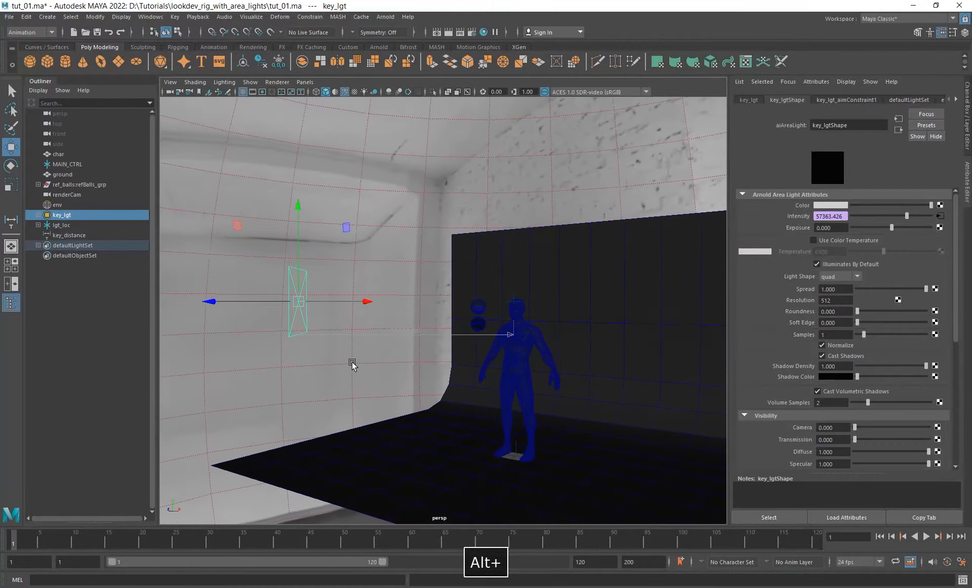
pyautogui.moveTo(298, 206); pyautogui.dragTo(441, 326)
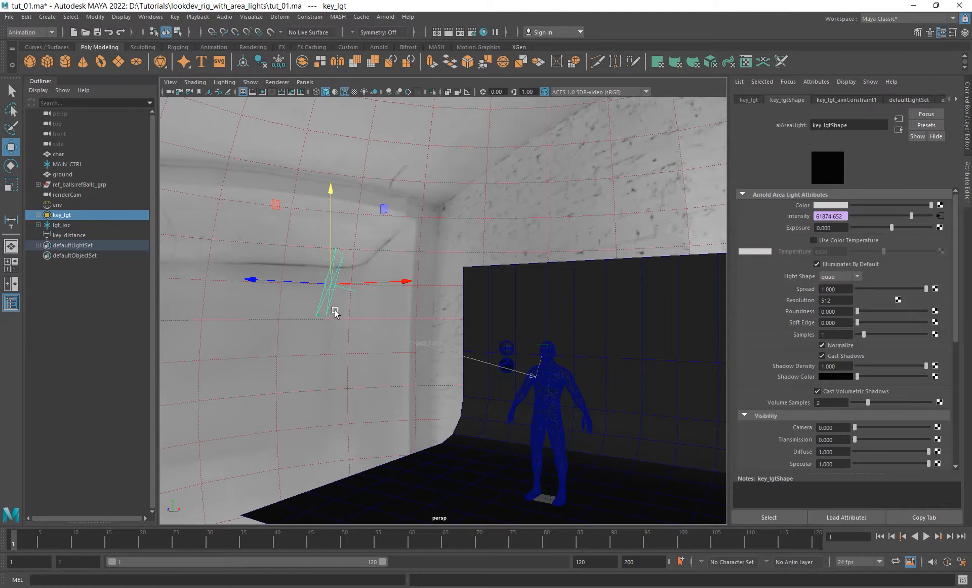
pyautogui.keyDown('alt'); pyautogui.moveTo(479, 415); pyautogui.dragTo(541, 370); pyautogui.keyUp('alt')
pyautogui.keyDown('alt'); pyautogui.moveTo(497, 382); pyautogui.dragTo(488, 390, button='middle'); pyautogui.keyUp('alt')
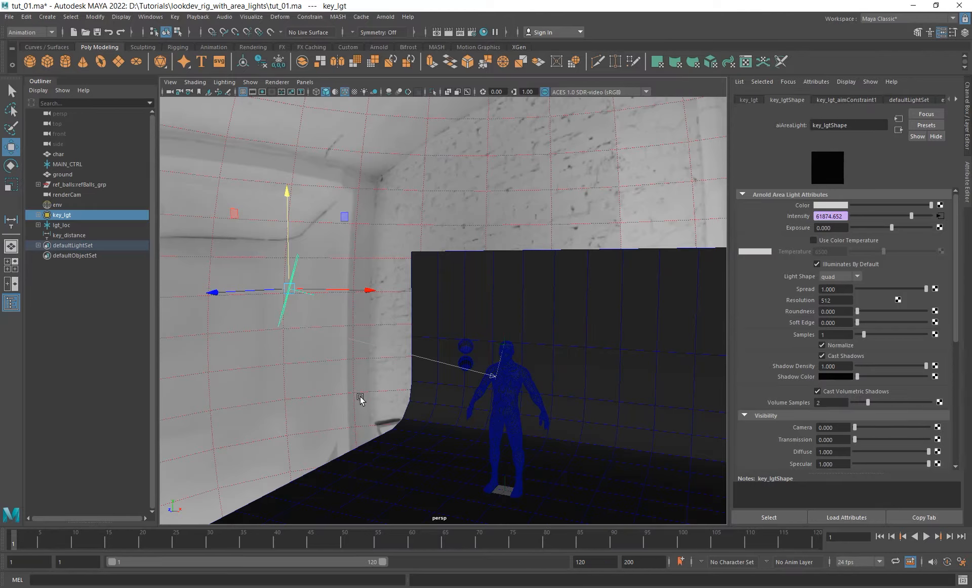
pyautogui.keyDown('alt'); pyautogui.moveTo(446, 405); pyautogui.dragTo(324, 303); pyautogui.keyUp('alt')
pyautogui.moveTo(494, 369)
pyautogui.keyDown('alt'); pyautogui.mouseDown()
pyautogui.moveTo(474, 385)
pyautogui.moveTo(503, 384)
pyautogui.mouseUp(); pyautogui.keyUp('alt')
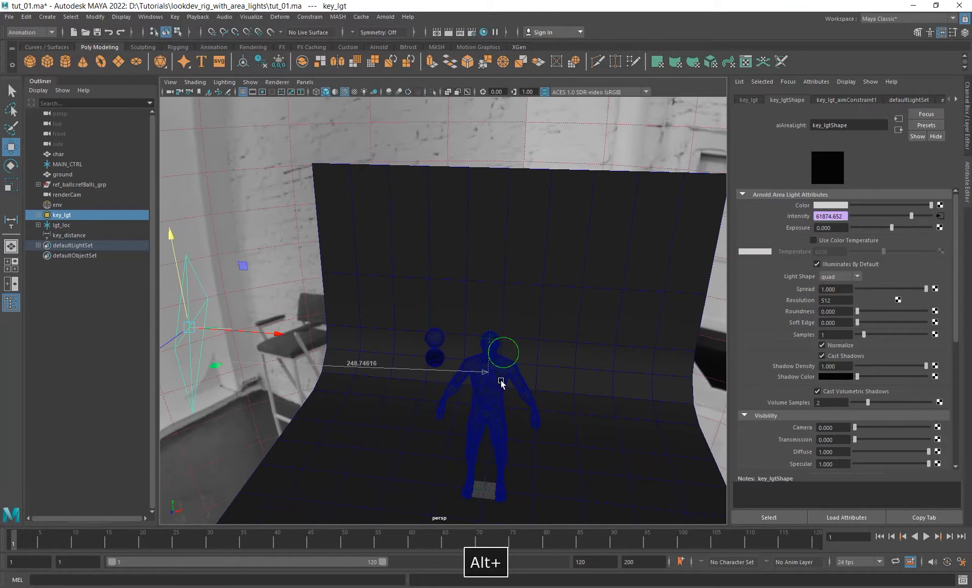
pyautogui.keyDown('alt'); pyautogui.moveTo(508, 389); pyautogui.dragTo(346, 360, button='right'); pyautogui.keyUp('alt')
pyautogui.moveTo(345, 360)
pyautogui.keyDown('alt'); pyautogui.mouseDown()
pyautogui.moveTo(340, 392)
pyautogui.moveTo(336, 377)
pyautogui.mouseUp(); pyautogui.keyUp('alt')
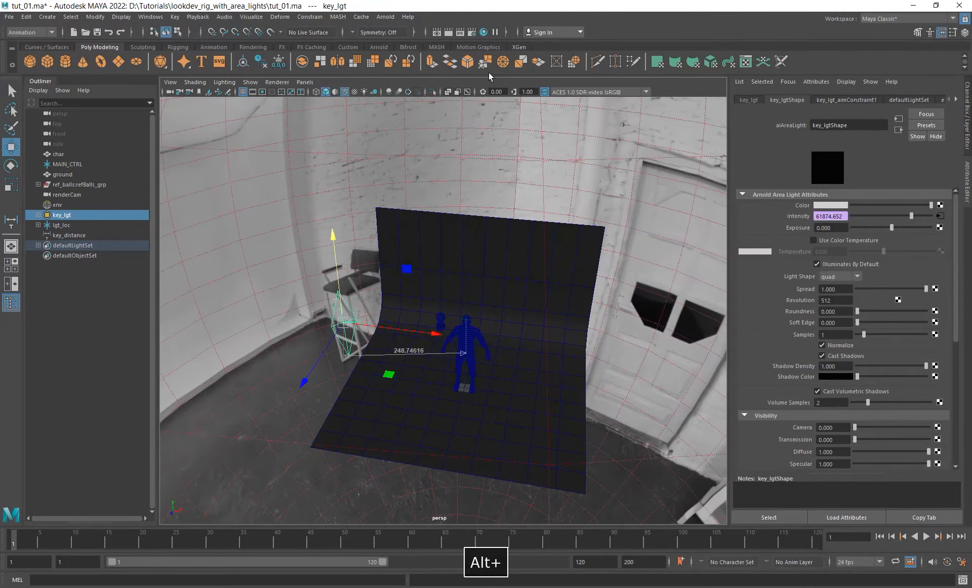
# - Start an Arnold RenderView render through renderCam and limit it to a region around the character's head
pyautogui.click(386, 18)
pyautogui.click(413, 36)
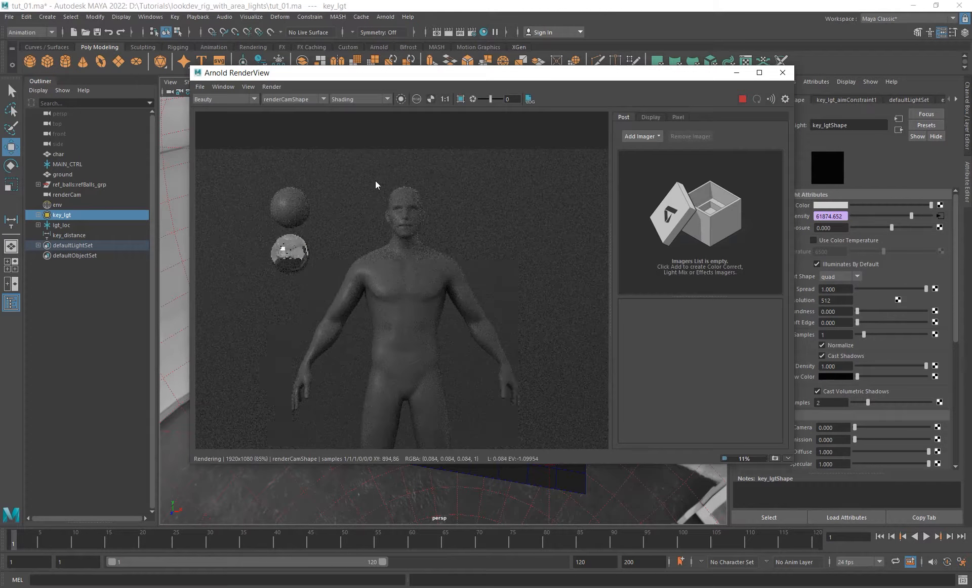
pyautogui.keyDown('shift'); pyautogui.moveTo(376, 177); pyautogui.dragTo(425, 249); pyautogui.keyUp('shift')
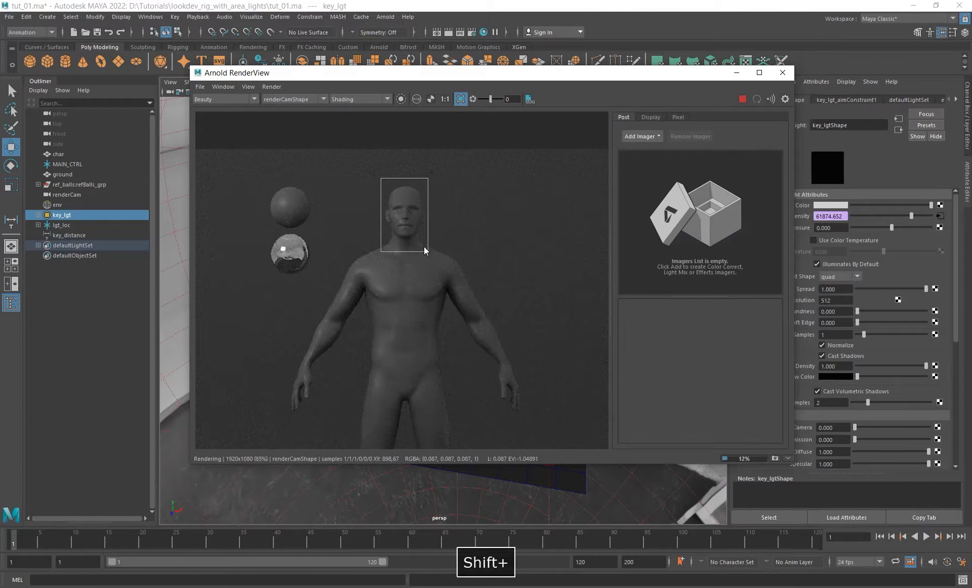
# - Display the diffuse_direct AOV and inspect the direct light on the character's face up close
pyautogui.click(225, 100)
pyautogui.click(221, 122)
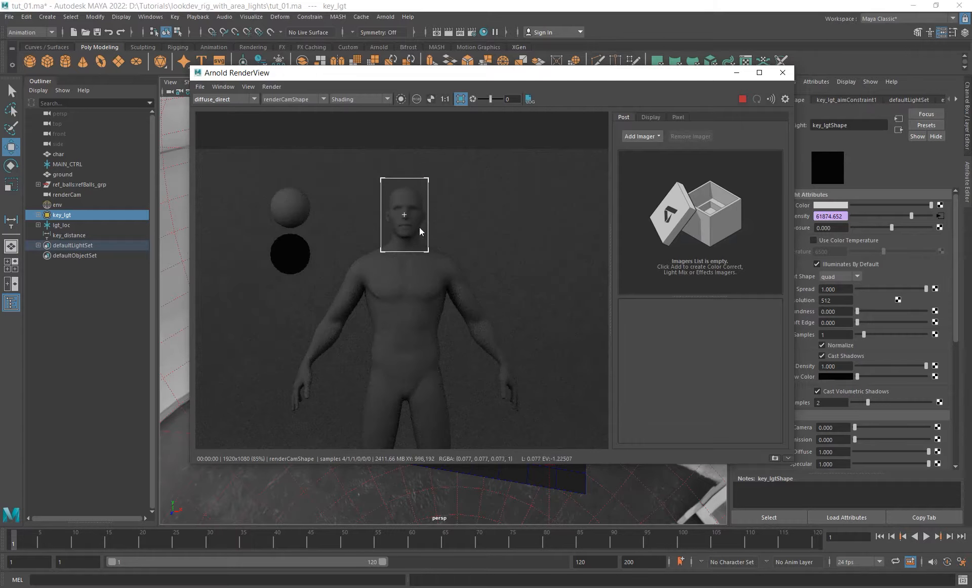
pyautogui.keyDown('alt'); pyautogui.moveTo(419, 227); pyautogui.dragTo(521, 293, button='right'); pyautogui.keyUp('alt')
pyautogui.keyDown('alt'); pyautogui.moveTo(339, 218); pyautogui.dragTo(527, 284, button='right'); pyautogui.keyUp('alt')
pyautogui.keyDown('alt'); pyautogui.moveTo(422, 249); pyautogui.dragTo(353, 265, button='middle'); pyautogui.keyUp('alt')
pyautogui.keyDown('alt'); pyautogui.moveTo(333, 217); pyautogui.dragTo(534, 323, button='right'); pyautogui.keyUp('alt')
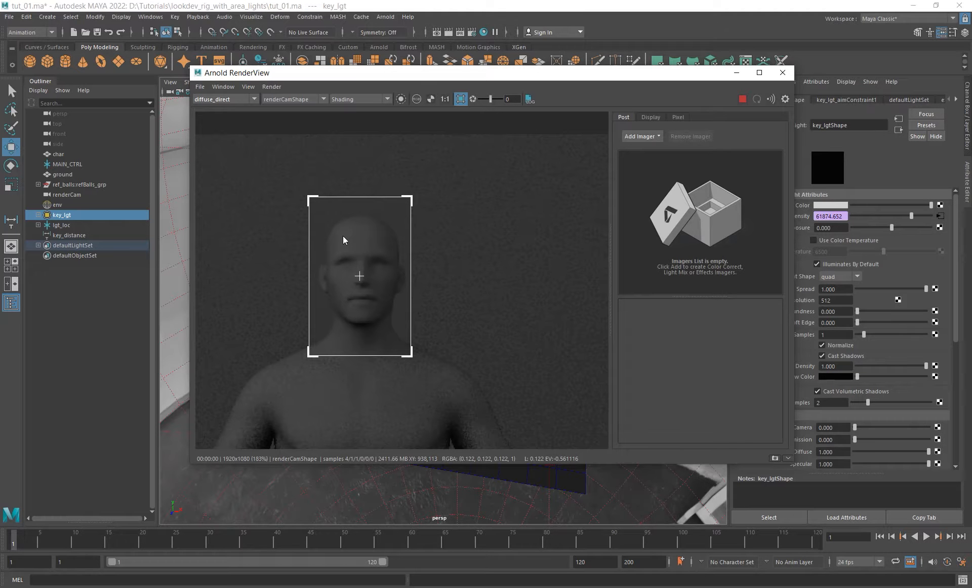
# - Increase key_lgt's exposure, trying 0.6 and 1 before setting it to 1.23
pyautogui.click(840, 228)
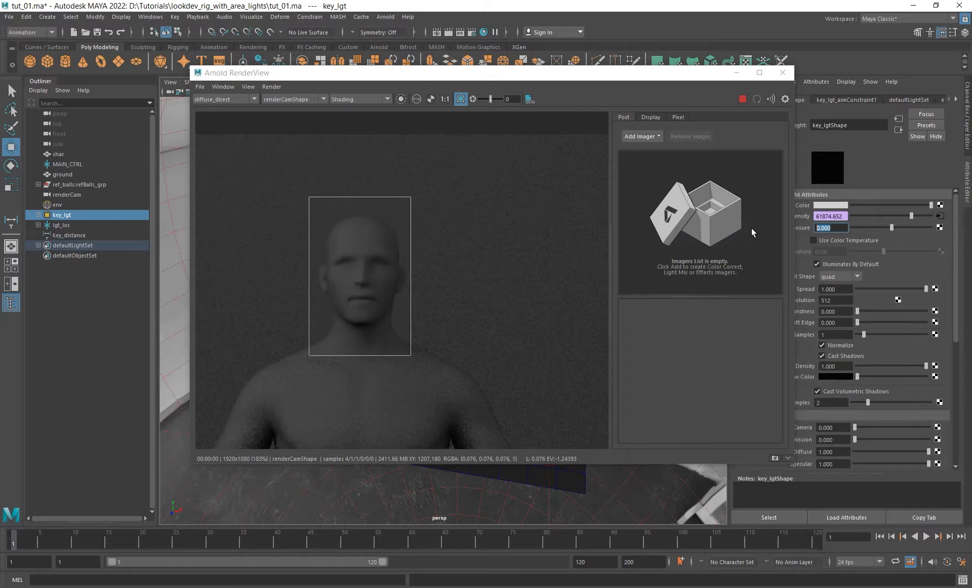
pyautogui.write('0.6')
pyautogui.press('Return')
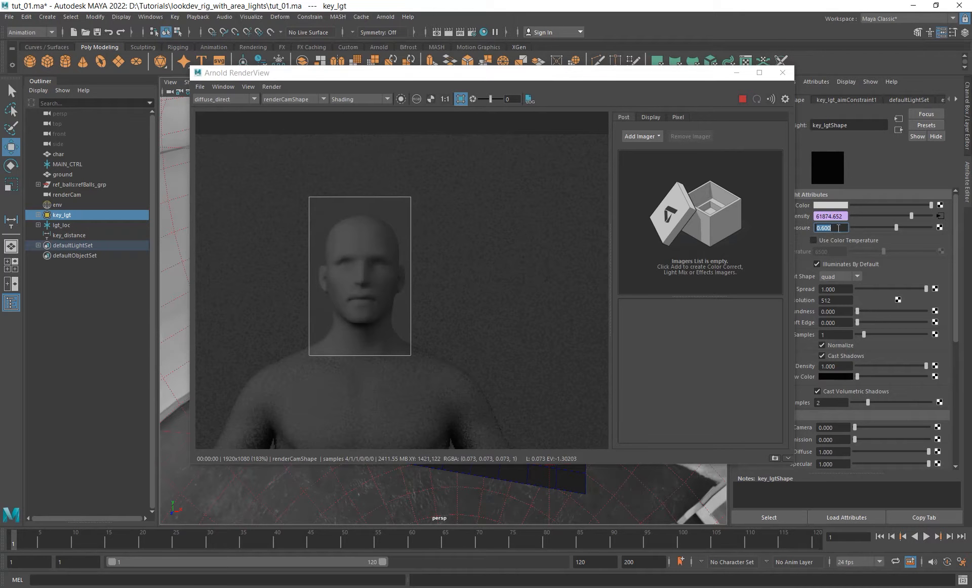
pyautogui.write('1')
pyautogui.press('Return')
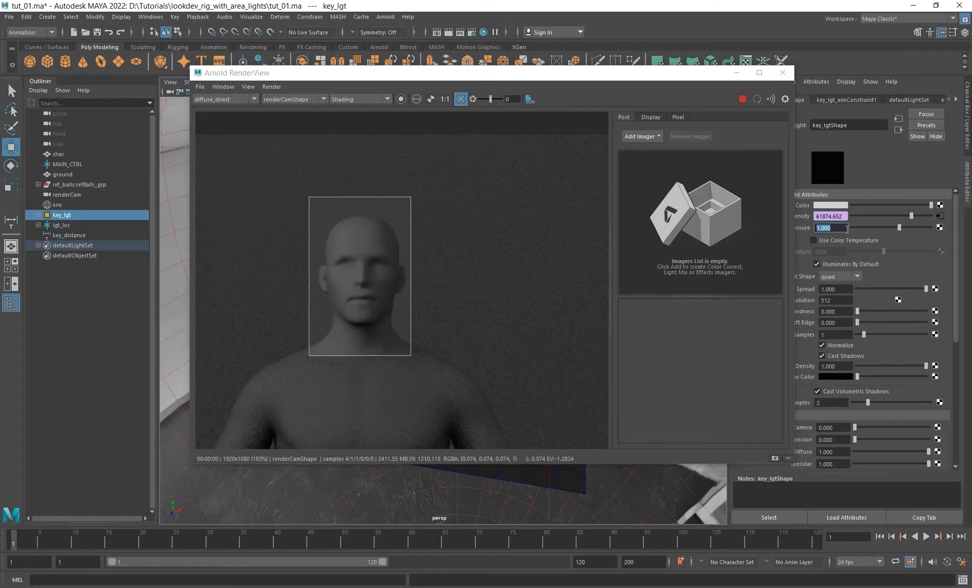
pyautogui.write('1.23')
pyautogui.press('Return')
# - Show the Beauty pass and turn off the render region to review the full frame
pyautogui.moveTo(588, 72); pyautogui.dragTo(542, 76)
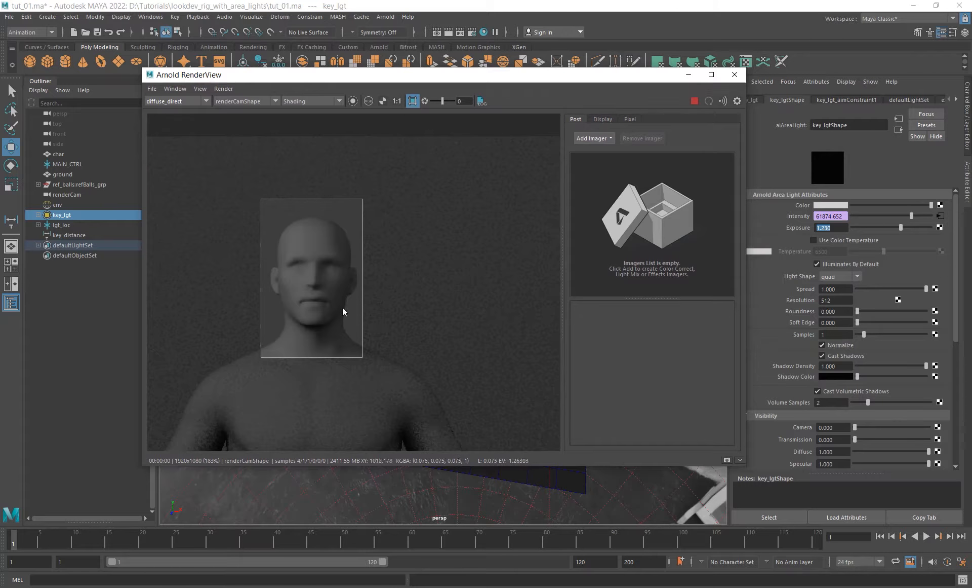
pyautogui.scroll(-6, 353, 293)
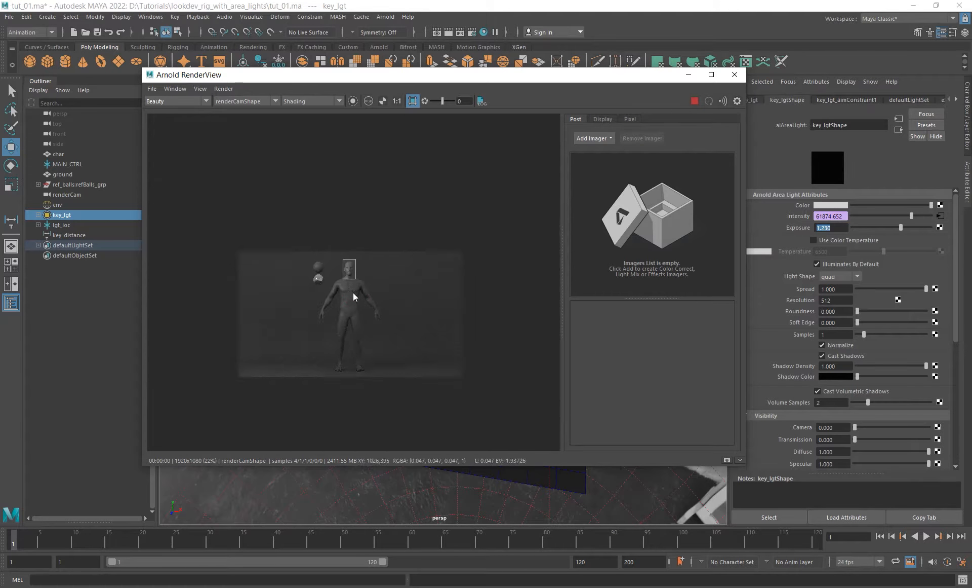
pyautogui.moveTo(354, 293); pyautogui.dragTo(354, 259, button='middle')
pyautogui.keyDown('shift'); pyautogui.click(353, 259); pyautogui.keyUp('shift')
pyautogui.scroll(8, 354, 239)
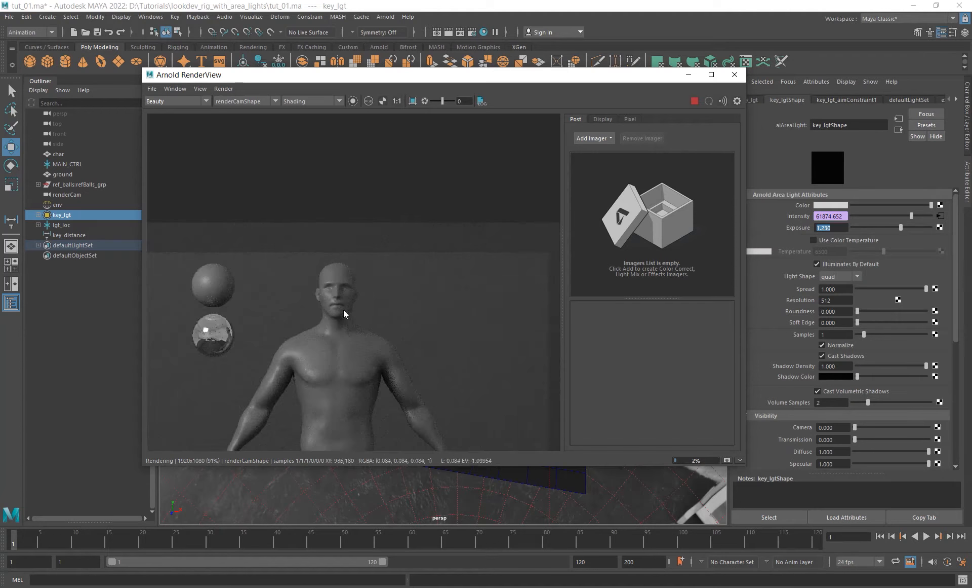
# - Limit the render to a region on the character's face and switch back to the diffuse_direct AOV
pyautogui.keyDown('shift'); pyautogui.moveTo(311, 258); pyautogui.dragTo(380, 355); pyautogui.keyUp('shift')
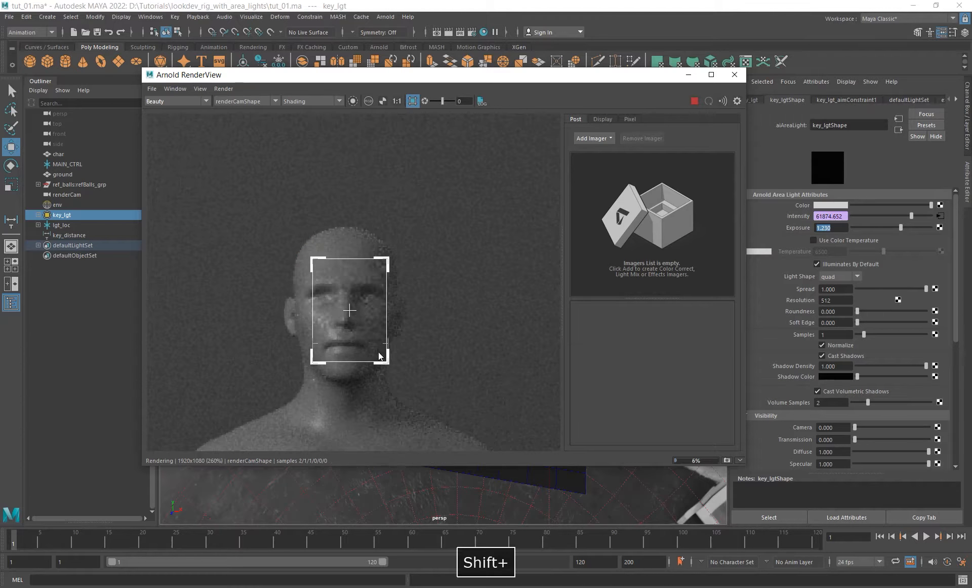
pyautogui.click(177, 101)
pyautogui.click(167, 113)
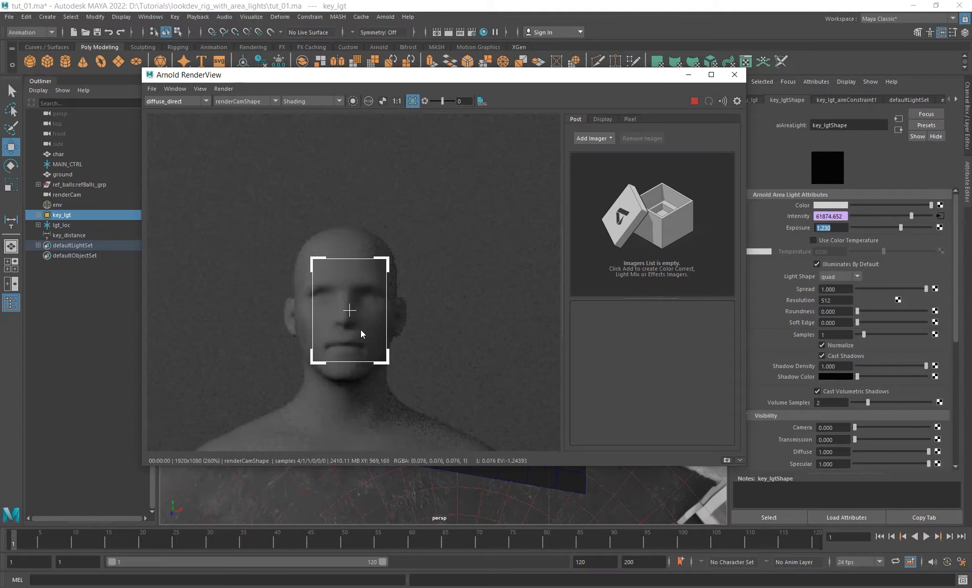
pyautogui.scroll(1, 360, 330)
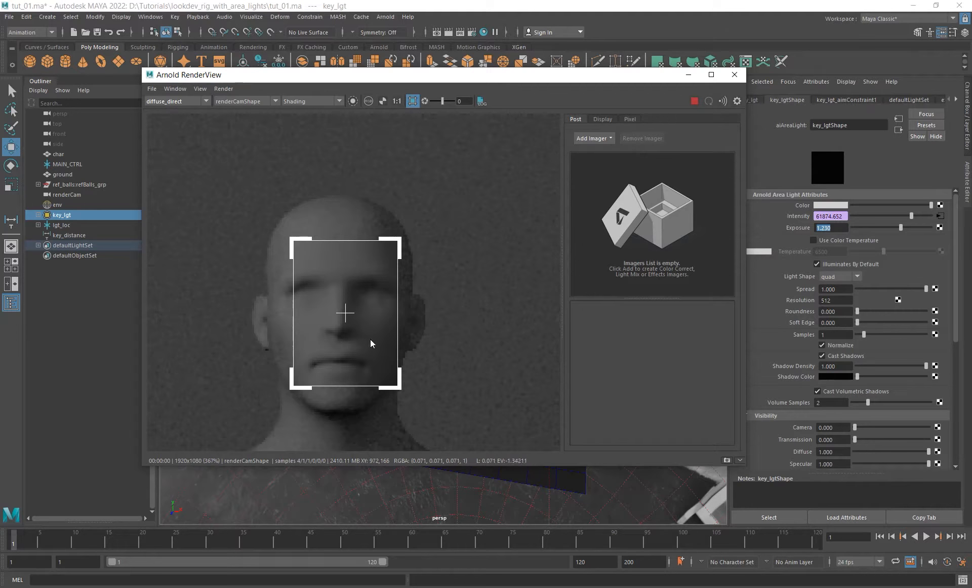
# - Try raising key_lgt far above the character while comparing the shading on the face in the live render
pyautogui.moveTo(430, 74); pyautogui.dragTo(630, 122)
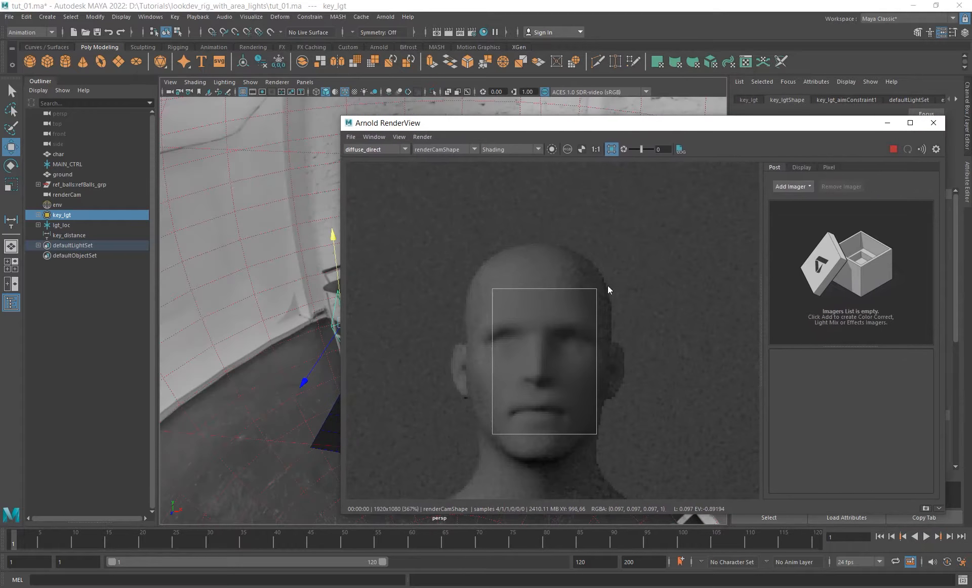
pyautogui.moveTo(476, 122); pyautogui.dragTo(540, 128)
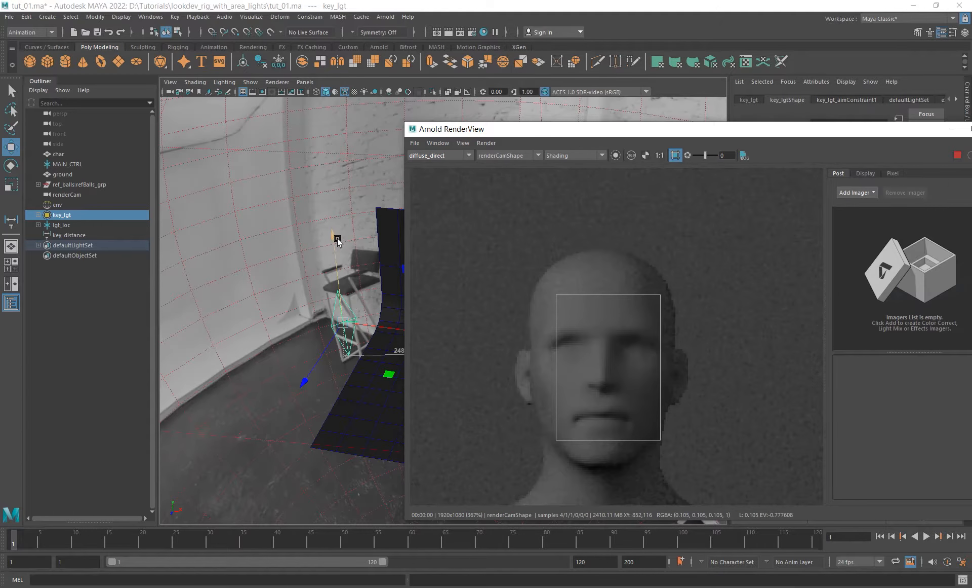
pyautogui.moveTo(334, 235); pyautogui.dragTo(343, 137)
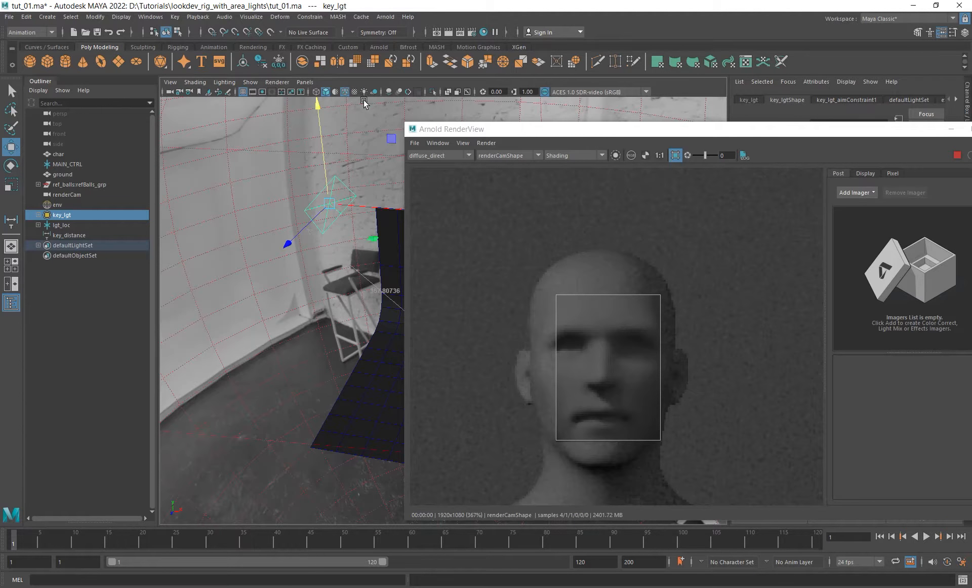
pyautogui.moveTo(537, 130)
pyautogui.mouseDown()
pyautogui.moveTo(551, 412)
pyautogui.moveTo(538, 141)
pyautogui.mouseUp()
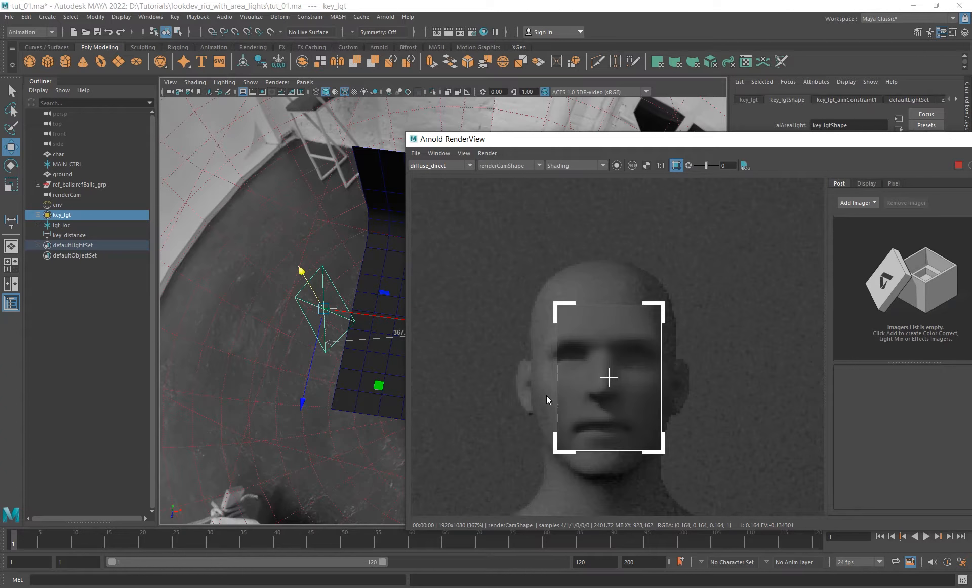
# - Enlarge the render region to cover the character's whole head and undo the last key_lgt move
pyautogui.keyDown('shift'); pyautogui.moveTo(509, 244); pyautogui.dragTo(703, 503); pyautogui.keyUp('shift')
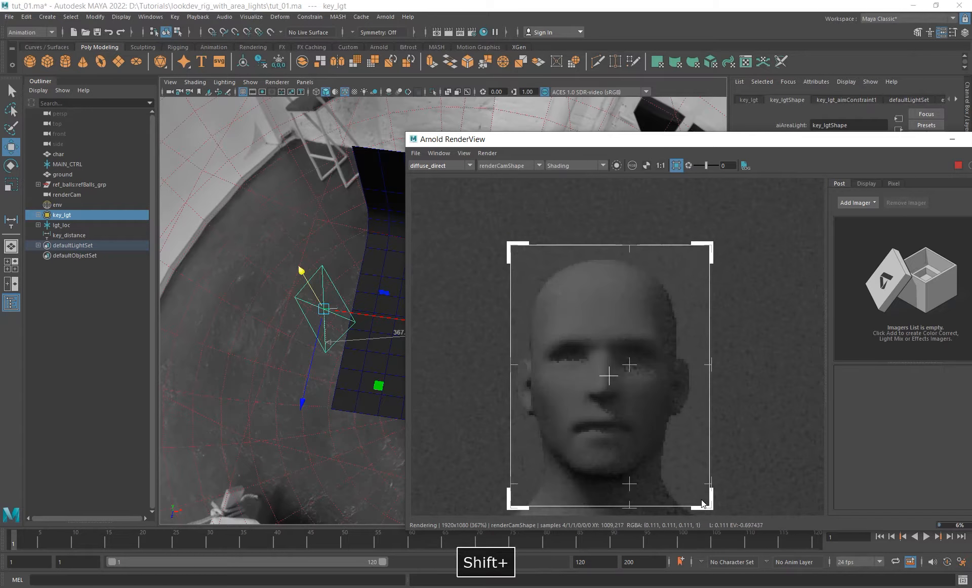
pyautogui.keyDown('alt'); pyautogui.moveTo(369, 350); pyautogui.dragTo(318, 307); pyautogui.keyUp('alt')
pyautogui.hotkey('ctrl', 'z')
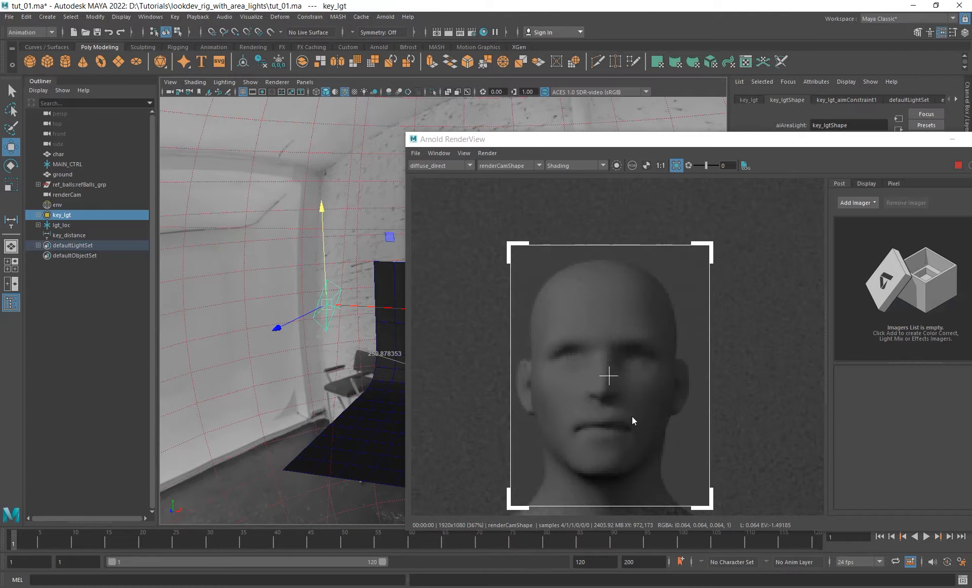
# - Check the shading on the rendered head, close the Arnold RenderView and return to the whole light setup
pyautogui.keyDown('alt'); pyautogui.moveTo(608, 413); pyautogui.dragTo(582, 423, button='middle'); pyautogui.keyUp('alt')
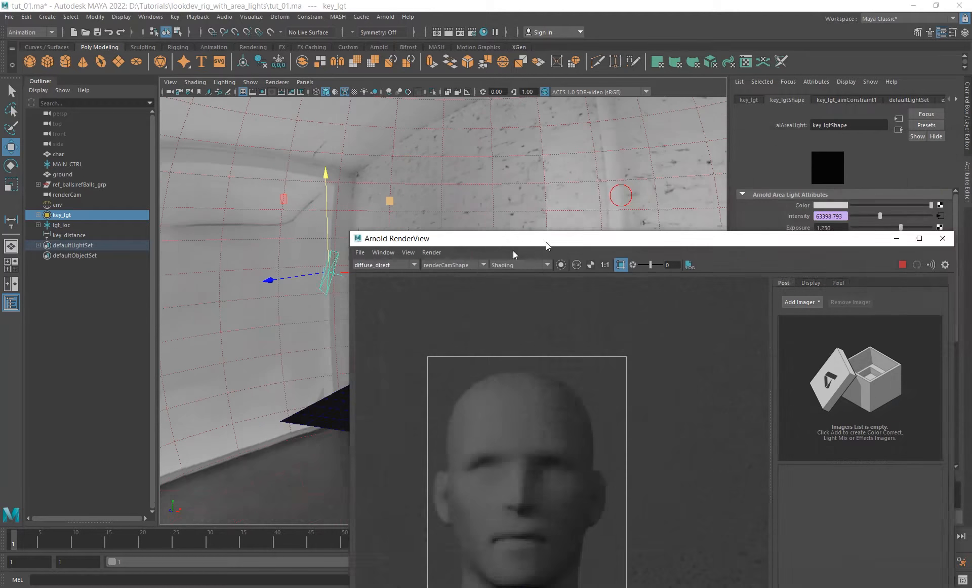
pyautogui.moveTo(546, 242); pyautogui.dragTo(432, 259)
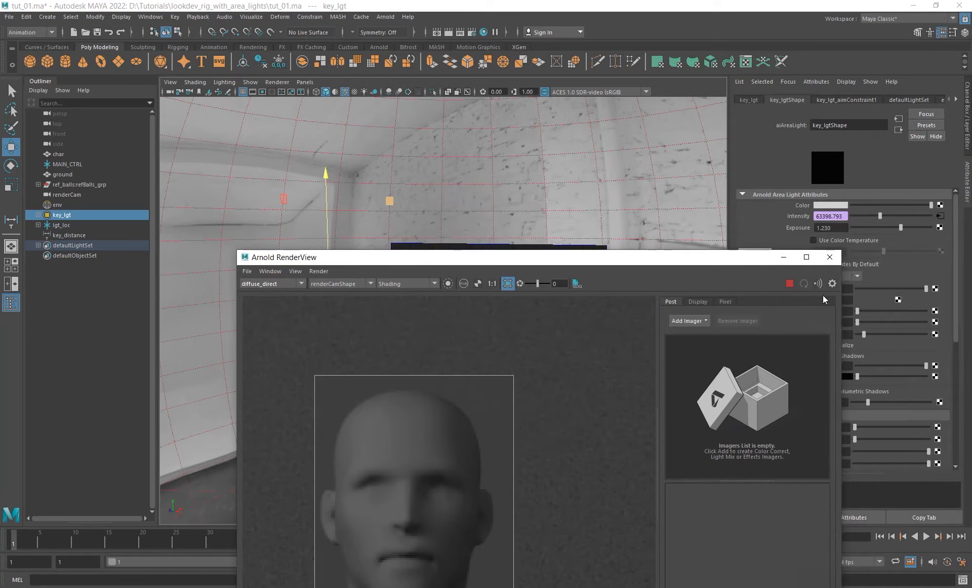
pyautogui.click(830, 257)
pyautogui.keyDown('alt'); pyautogui.moveTo(591, 321); pyautogui.dragTo(384, 256); pyautogui.keyUp('alt')
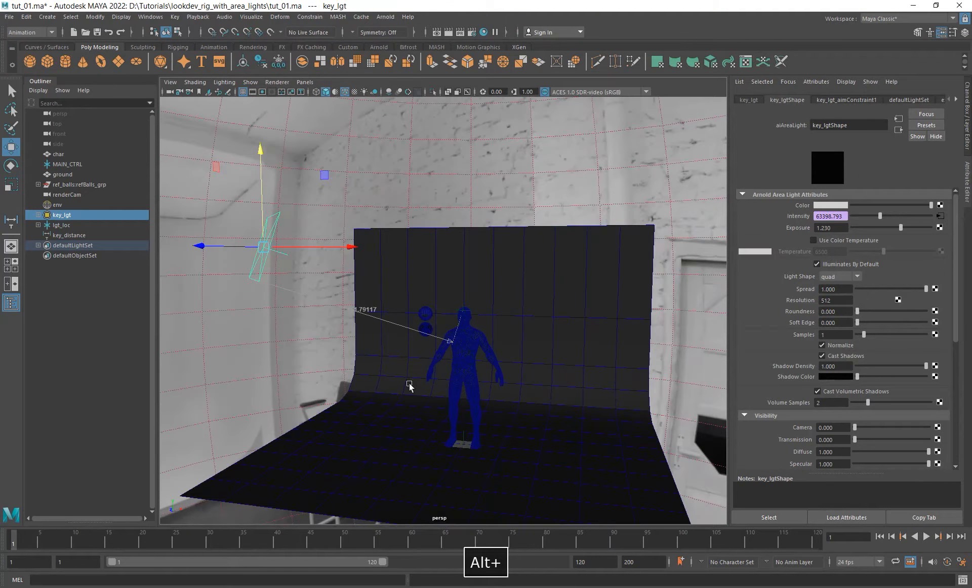
pyautogui.keyDown('alt'); pyautogui.moveTo(403, 361); pyautogui.dragTo(511, 315); pyautogui.keyUp('alt')
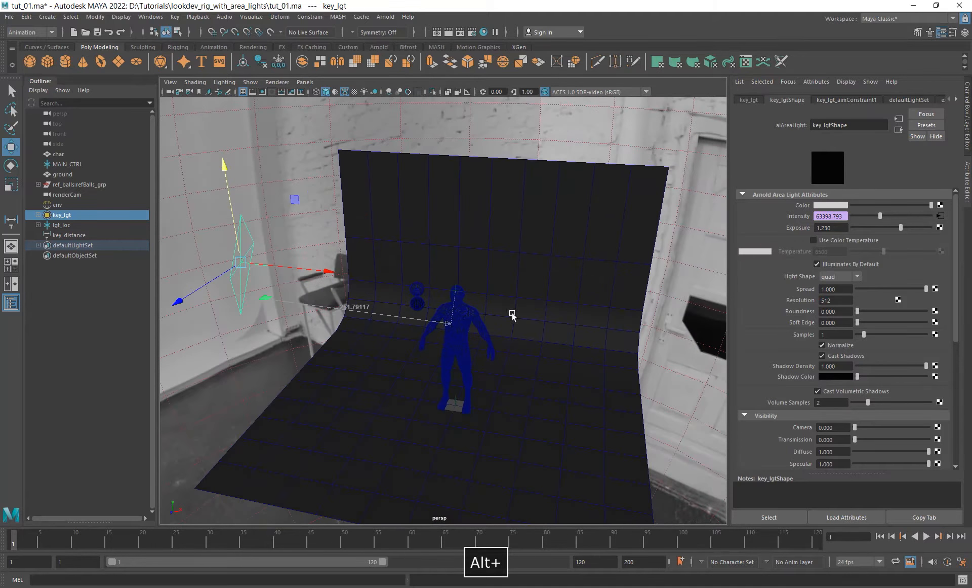
pyautogui.click(840, 228)
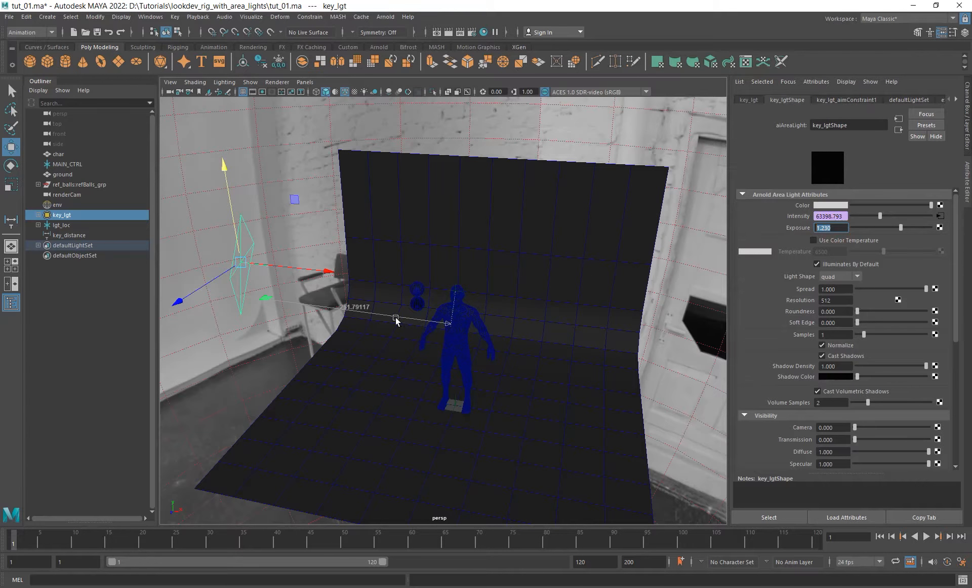
pyautogui.keyDown('alt'); pyautogui.moveTo(397, 320); pyautogui.dragTo(482, 306); pyautogui.keyUp('alt')
pyautogui.keyDown('alt'); pyautogui.moveTo(391, 330); pyautogui.dragTo(414, 387); pyautogui.keyUp('alt')
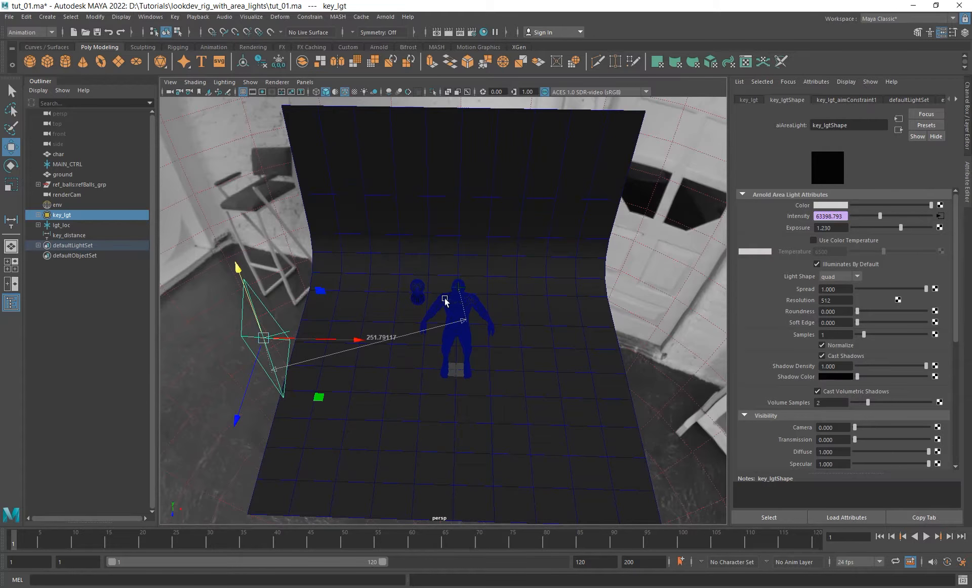
pyautogui.keyDown('alt'); pyautogui.moveTo(464, 310); pyautogui.dragTo(398, 328); pyautogui.keyUp('alt')
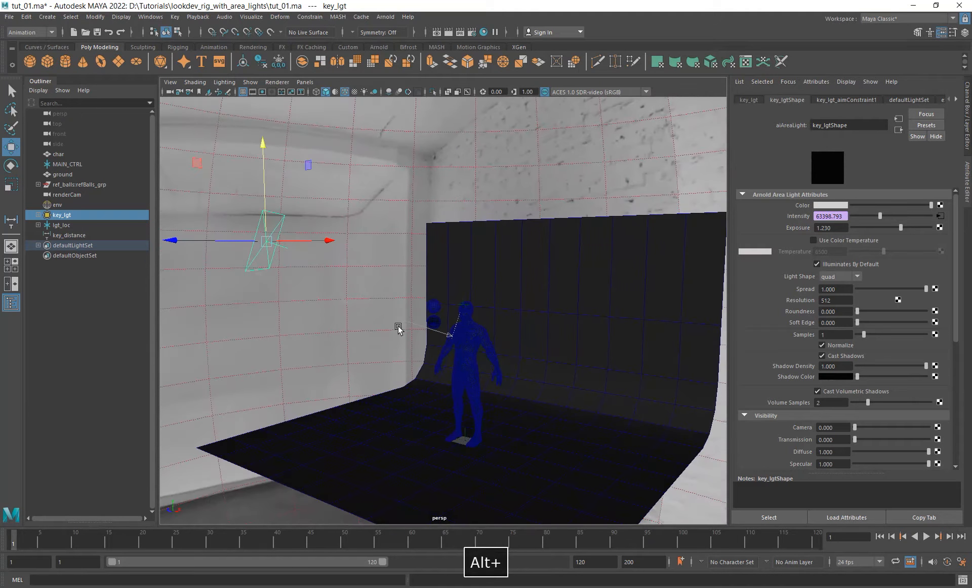
pyautogui.keyDown('alt'); pyautogui.moveTo(458, 321); pyautogui.dragTo(427, 349); pyautogui.keyUp('alt')
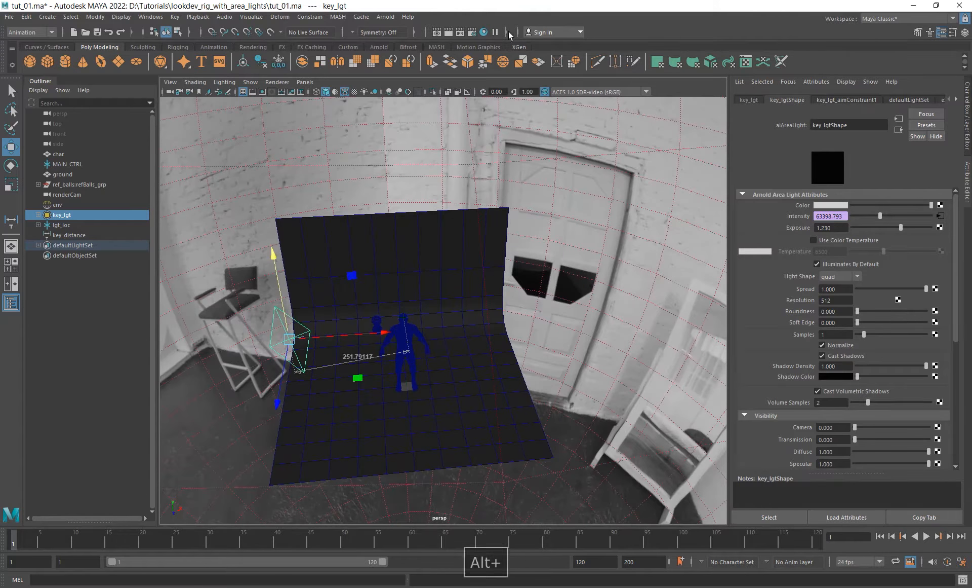
# - Create a second Arnold area light for the character's lighting rig
pyautogui.click(381, 17)
pyautogui.moveTo(412, 67)
pyautogui.click(471, 55)
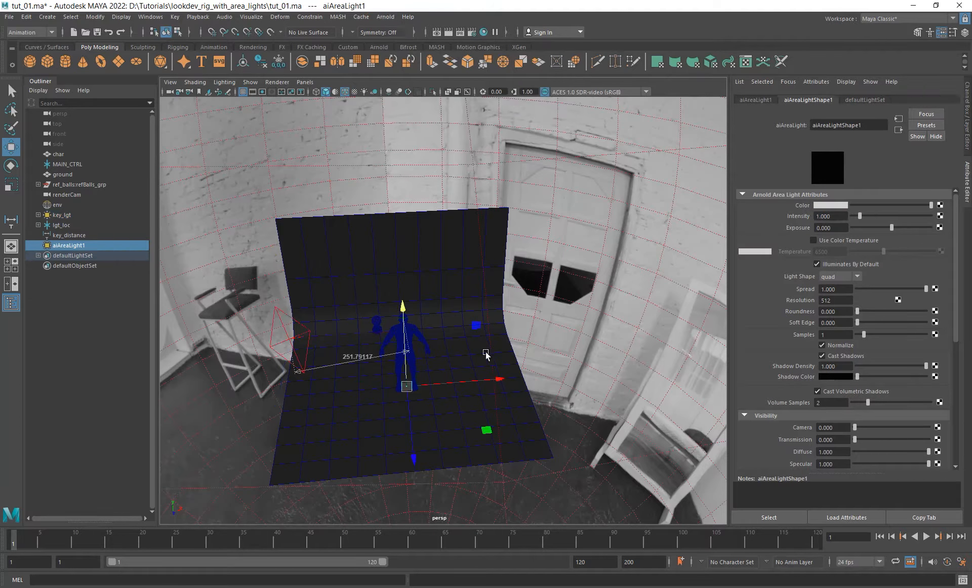
pyautogui.keyDown('alt'); pyautogui.moveTo(486, 354); pyautogui.dragTo(510, 393); pyautogui.keyUp('alt')
pyautogui.press('r')
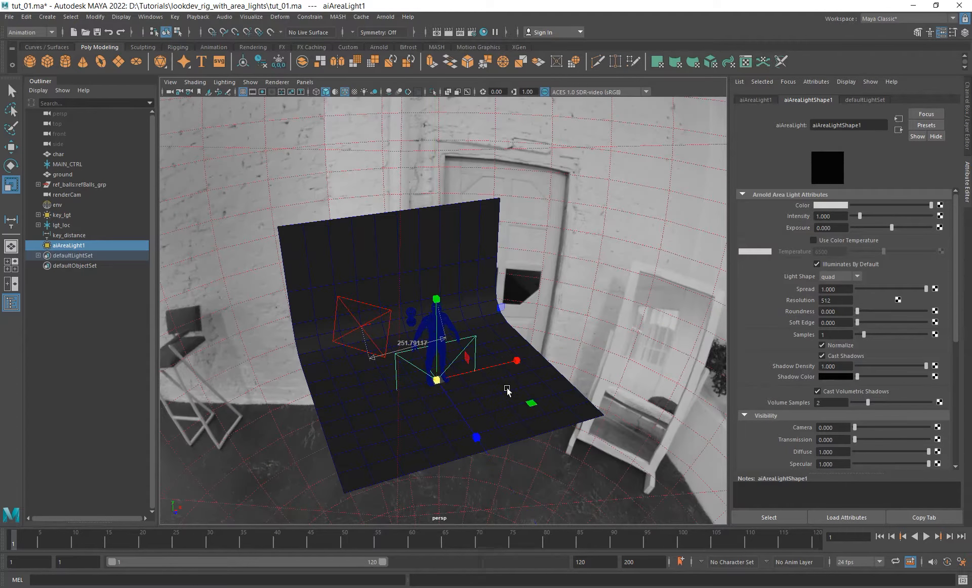
# - Set the new area light's scale to 72 in X, 54 in Y and 50 in Z
pyautogui.click(968, 122)
pyautogui.doubleClick(935, 159)
pyautogui.write('7')
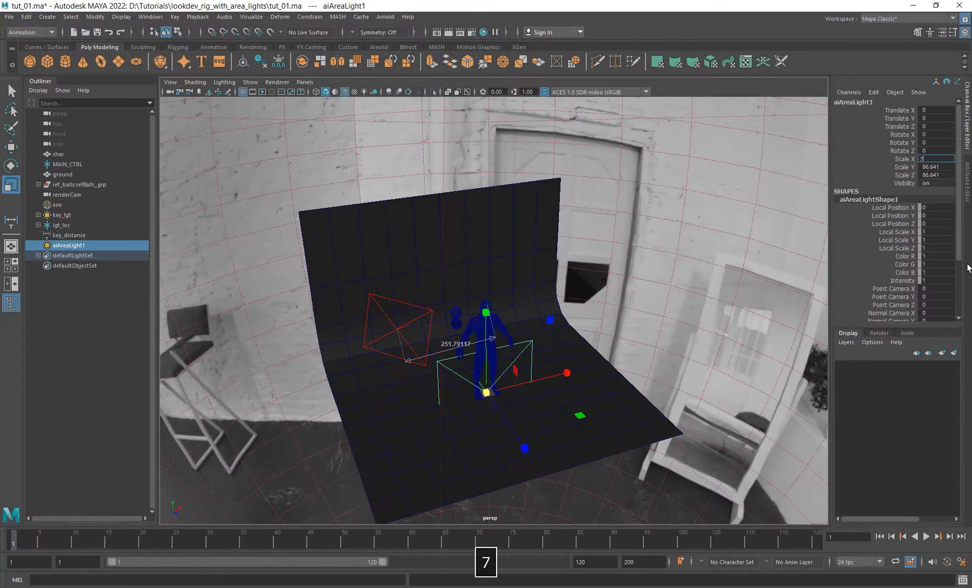
pyautogui.write('2')
pyautogui.press('Tab')
pyautogui.write('54')
pyautogui.press('Tab')
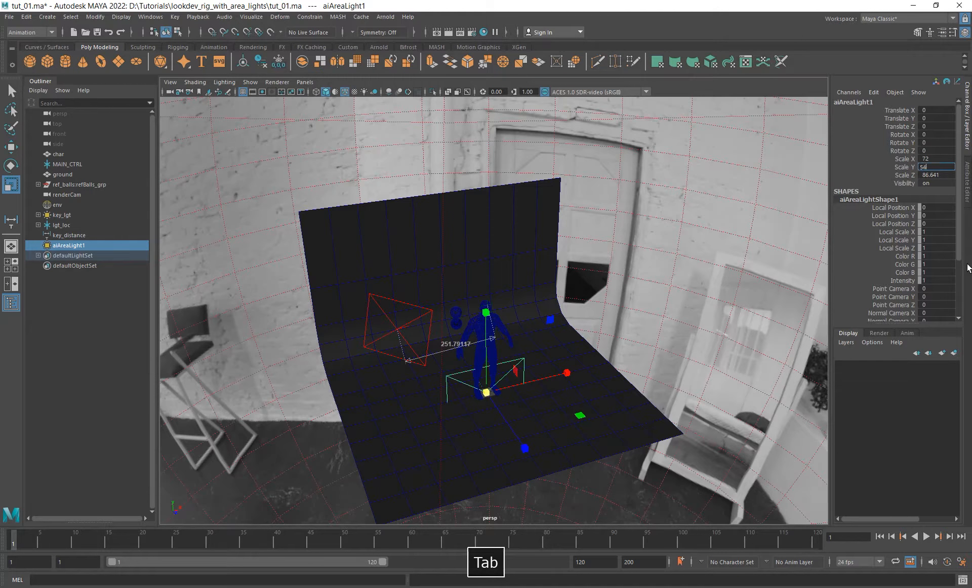
pyautogui.write('50')
pyautogui.press('Return')
# - Move the new area light in front of the character, to about 184 in Z, and raise it to about 189 in Y
pyautogui.keyDown('alt'); pyautogui.moveTo(533, 415); pyautogui.dragTo(602, 454); pyautogui.keyUp('alt')
pyautogui.press('w')
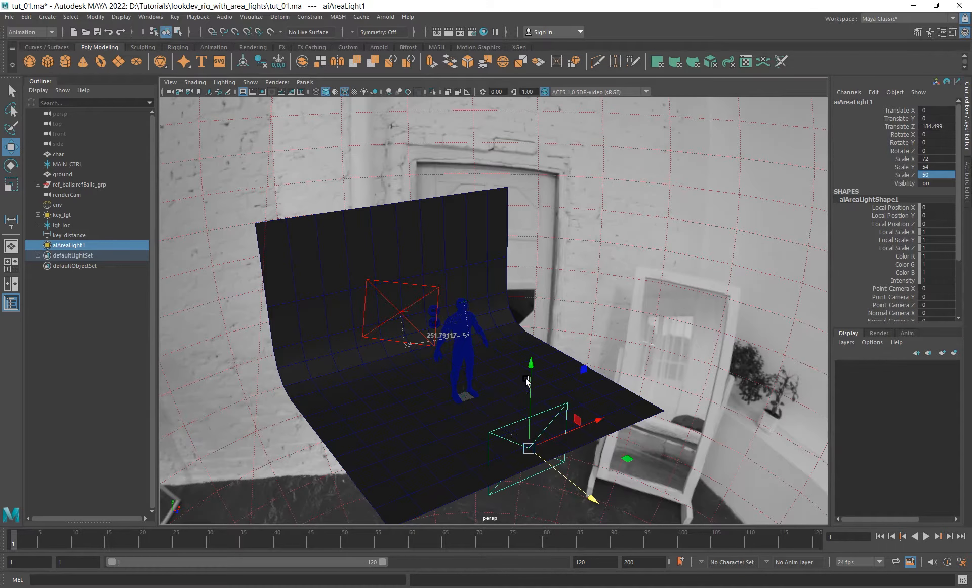
pyautogui.moveTo(528, 383); pyautogui.dragTo(487, 378)
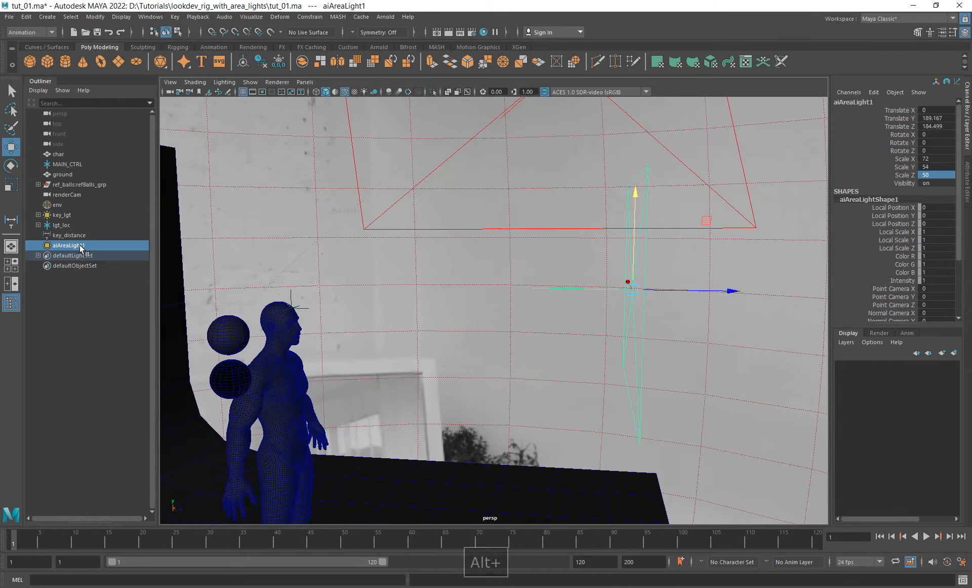
# - Rename the new area light as fill_lgt
pyautogui.doubleClick(81, 246)
pyautogui.write('fill_lgt')
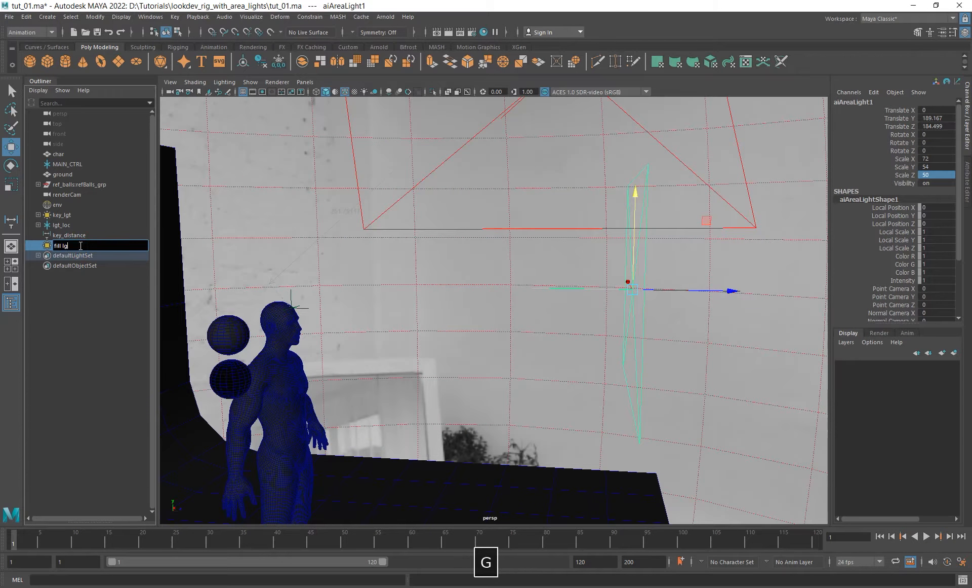
pyautogui.press('Return')
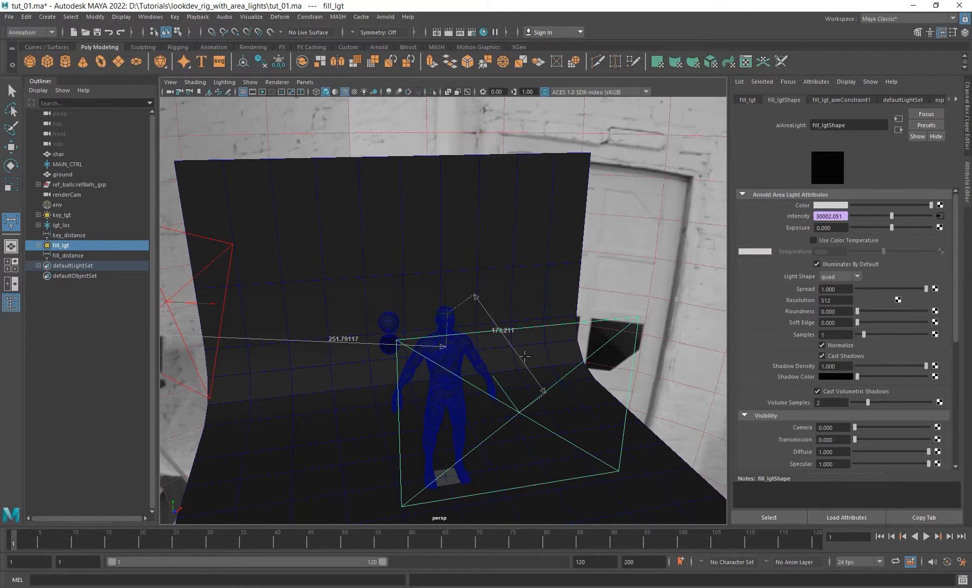
# - Move fill_lgt toward the front corner of the backdrop opposite key_lgt, about 234 units from the head locator
pyautogui.keyDown('alt'); pyautogui.moveTo(541, 340); pyautogui.dragTo(493, 452); pyautogui.keyUp('alt')
pyautogui.press('w')
pyautogui.moveTo(493, 452); pyautogui.dragTo(644, 440, button='middle')
pyautogui.keyDown('alt'); pyautogui.moveTo(645, 440); pyautogui.dragTo(449, 318); pyautogui.keyUp('alt')
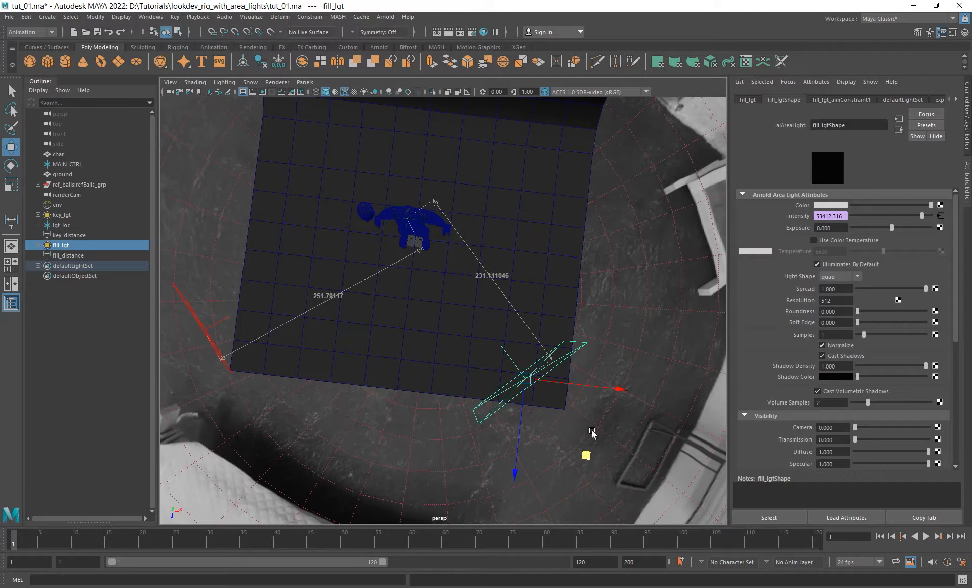
pyautogui.moveTo(588, 449); pyautogui.dragTo(587, 453, button='middle')
pyautogui.keyDown('alt'); pyautogui.moveTo(587, 453); pyautogui.dragTo(446, 348); pyautogui.keyUp('alt')
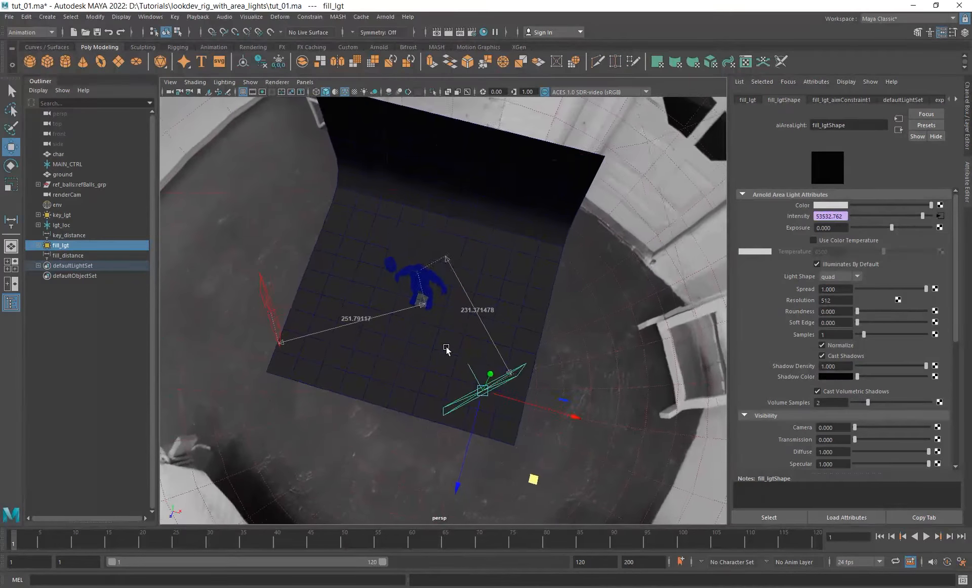
pyautogui.keyDown('alt'); pyautogui.moveTo(524, 432); pyautogui.dragTo(540, 368); pyautogui.keyUp('alt')
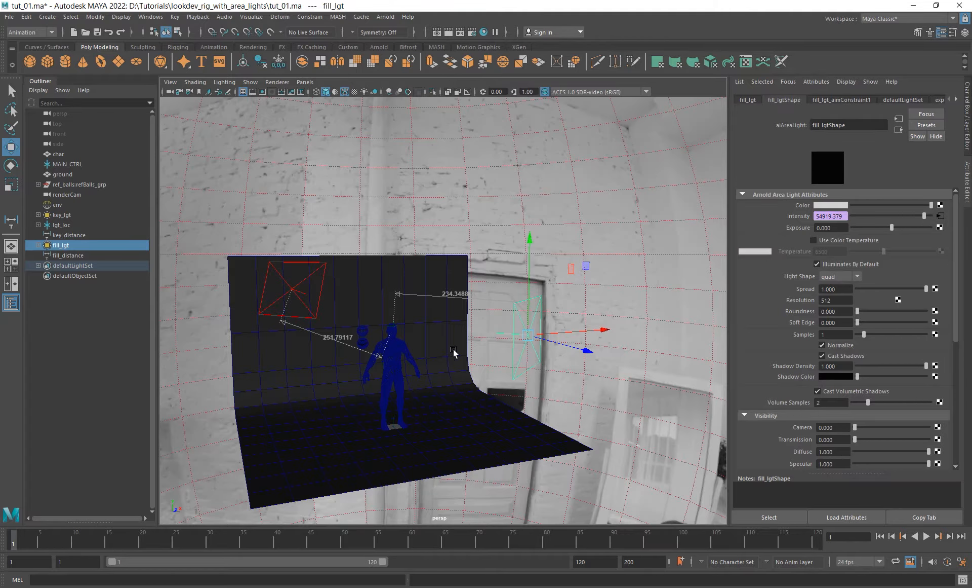
# - Move fill_lgt farther outward until it is about 267 units from the head locator
pyautogui.keyDown('alt'); pyautogui.moveTo(454, 348); pyautogui.dragTo(535, 369); pyautogui.keyUp('alt')
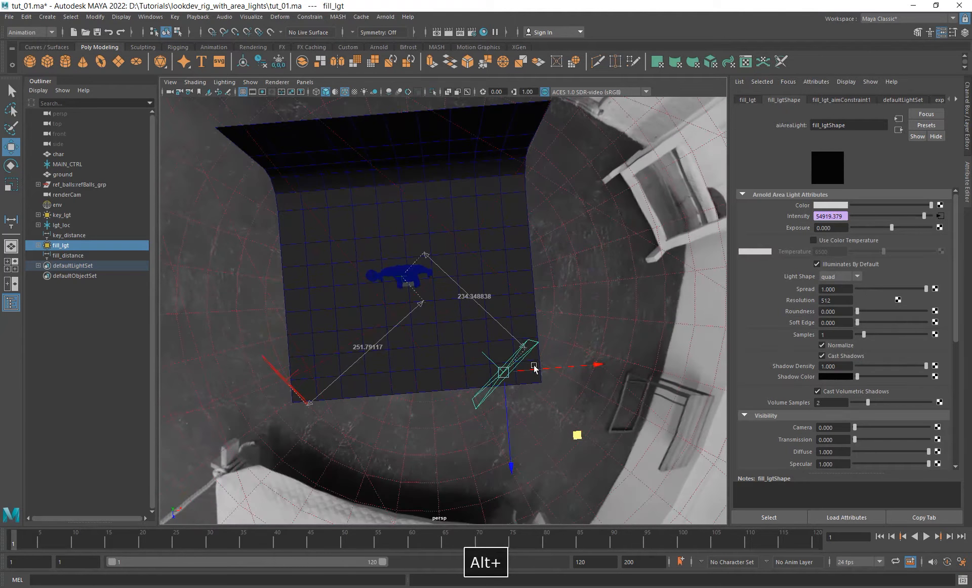
pyautogui.moveTo(579, 435); pyautogui.dragTo(595, 432)
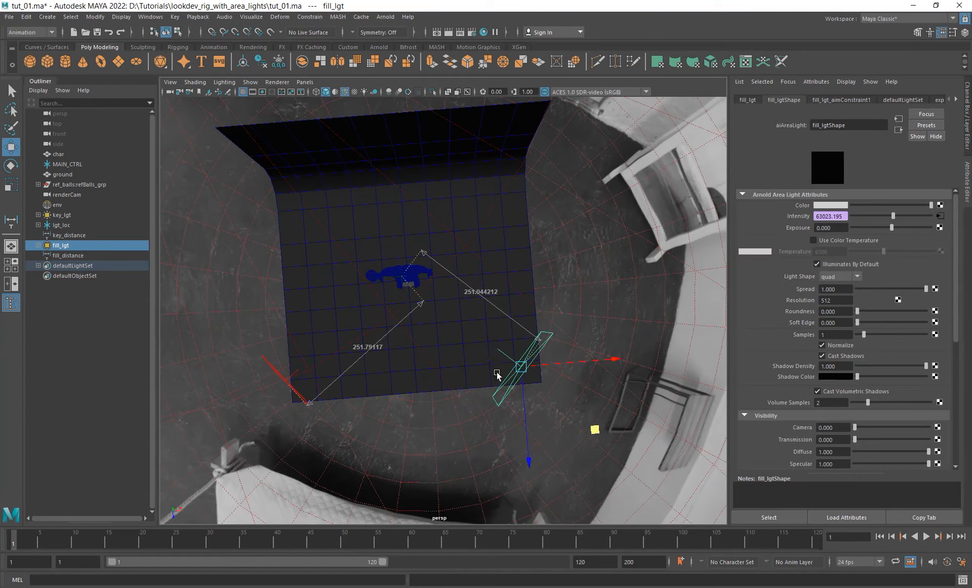
pyautogui.keyDown('alt'); pyautogui.moveTo(498, 375); pyautogui.dragTo(427, 325); pyautogui.keyUp('alt')
pyautogui.moveTo(585, 451)
pyautogui.mouseDown()
pyautogui.moveTo(566, 462)
pyautogui.moveTo(582, 466)
pyautogui.mouseUp()
pyautogui.keyDown('alt'); pyautogui.moveTo(471, 385); pyautogui.dragTo(449, 370); pyautogui.keyUp('alt')
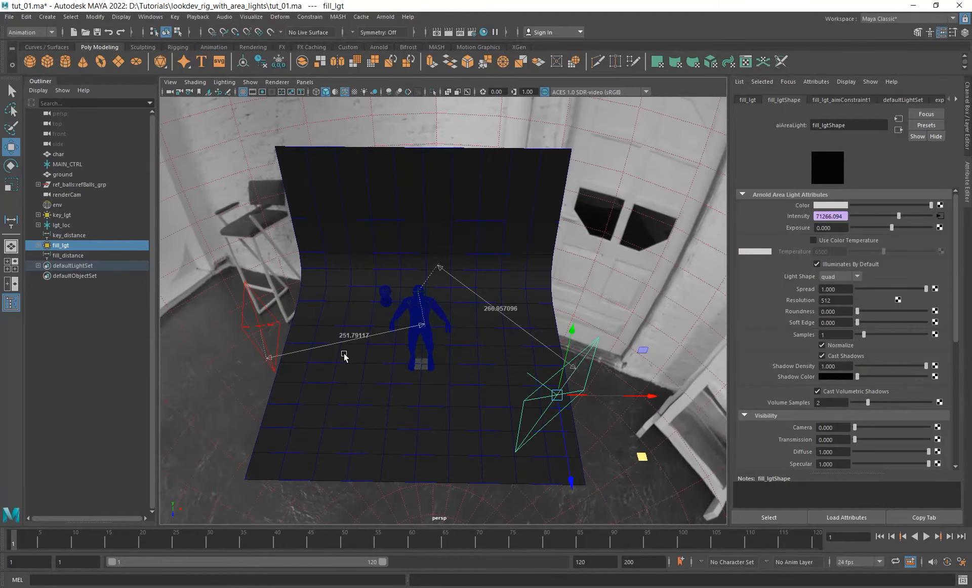
# - Select key_lgt and switch the Move tool's axis orientation to the light's own object axes
pyautogui.keyDown('alt'); pyautogui.moveTo(390, 352); pyautogui.dragTo(423, 368); pyautogui.keyUp('alt')
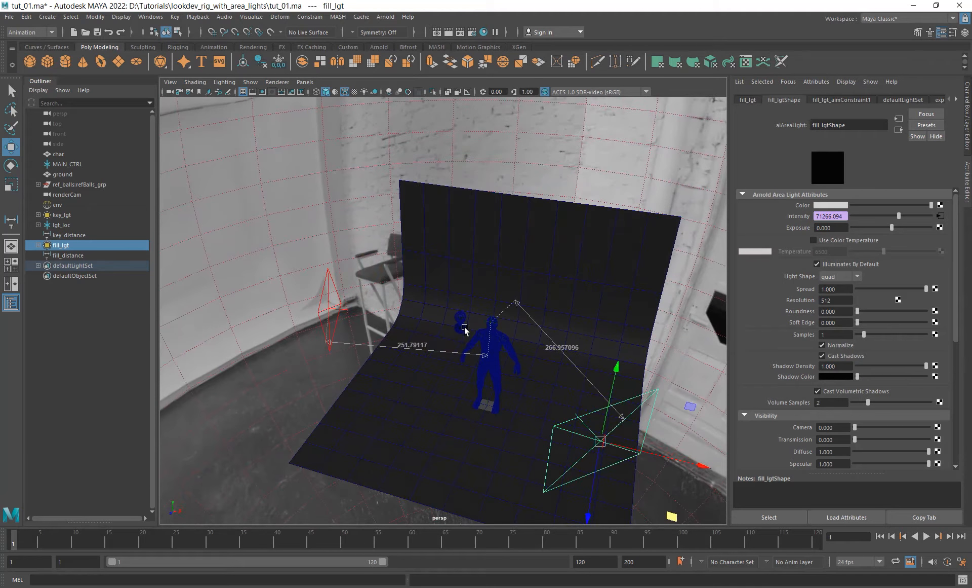
pyautogui.keyDown('alt'); pyautogui.moveTo(464, 326); pyautogui.dragTo(481, 358); pyautogui.keyUp('alt')
pyautogui.keyDown('alt'); pyautogui.moveTo(422, 376); pyautogui.dragTo(415, 392); pyautogui.keyUp('alt')
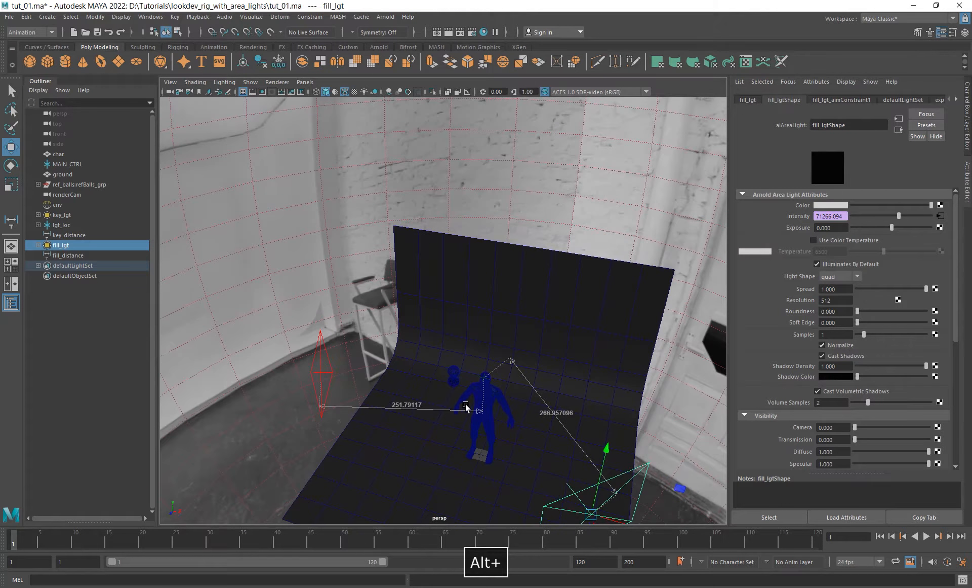
pyautogui.click(322, 372)
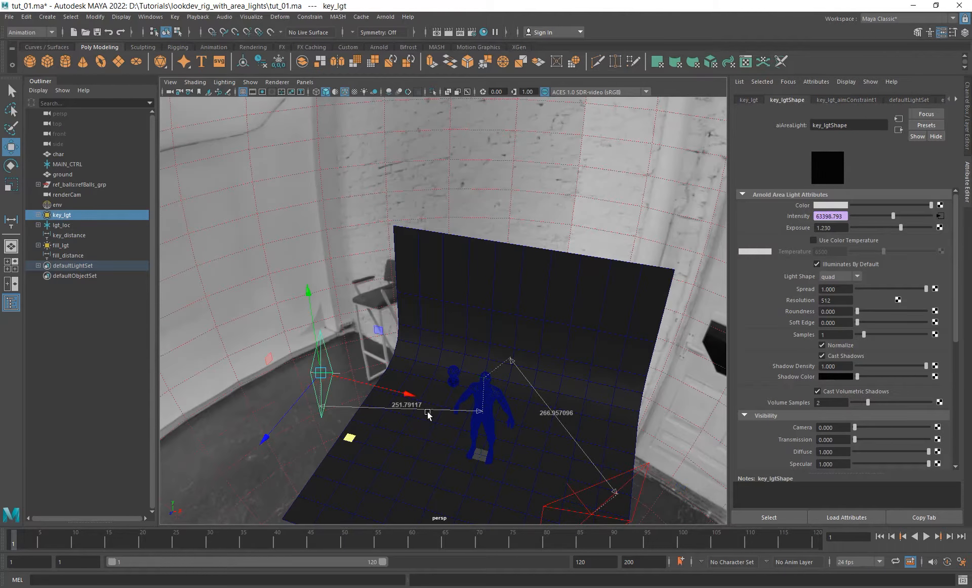
pyautogui.keyDown('alt'); pyautogui.moveTo(428, 415); pyautogui.dragTo(398, 374, button='right'); pyautogui.keyUp('alt')
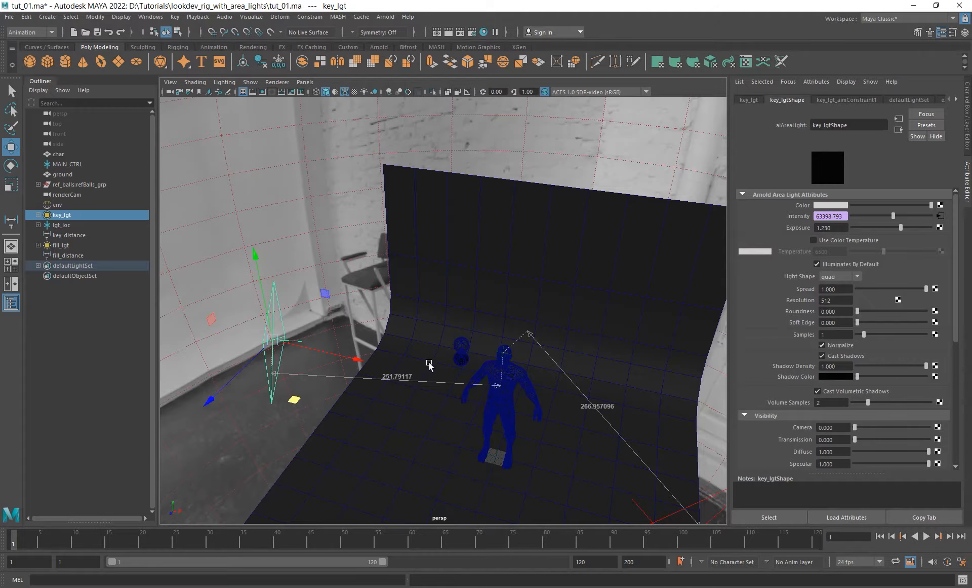
pyautogui.keyDown('alt'); pyautogui.moveTo(427, 362); pyautogui.dragTo(414, 353, button='middle'); pyautogui.keyUp('alt')
pyautogui.keyDown('alt'); pyautogui.moveTo(375, 370); pyautogui.dragTo(408, 340); pyautogui.keyUp('alt')
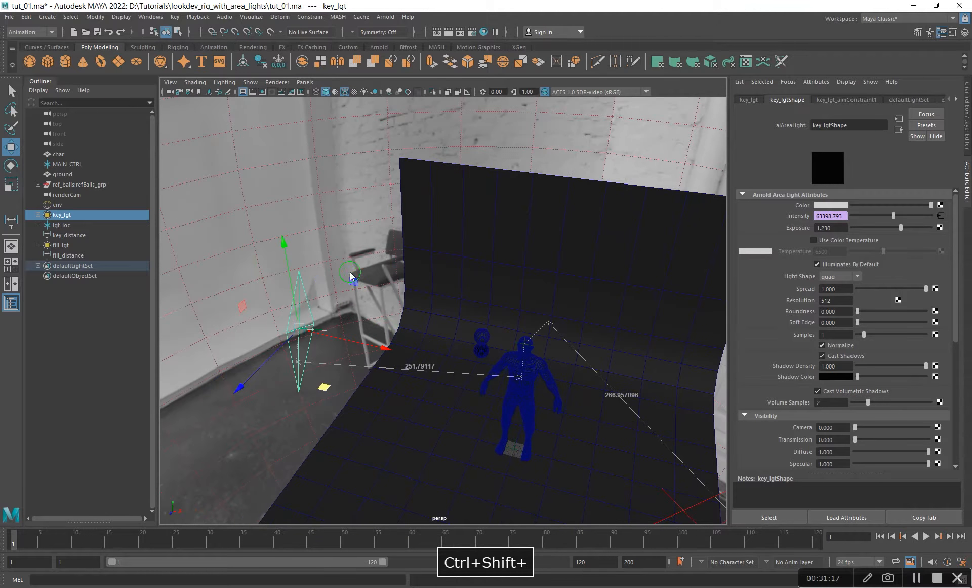
pyautogui.keyDown('ctrl'); pyautogui.keyDown('shift'); pyautogui.moveTo(350, 272); pyautogui.dragTo(311, 259, button='right'); pyautogui.keyUp('shift'); pyautogui.keyUp('ctrl')
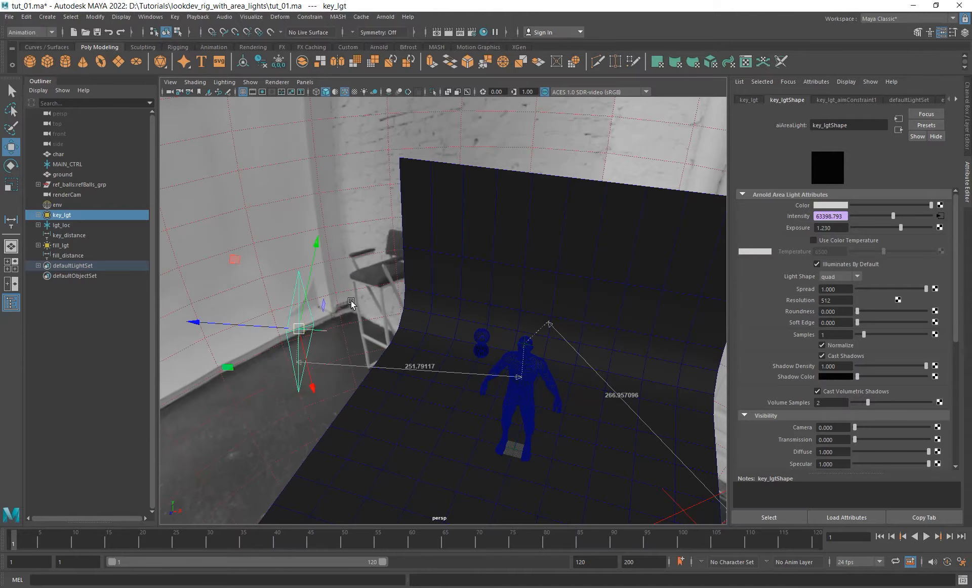
# - Pull key_lgt back from the character along its aim axis to a distance of about 300 units
pyautogui.keyDown('alt'); pyautogui.moveTo(352, 304); pyautogui.dragTo(460, 312, button='middle'); pyautogui.keyUp('alt')
pyautogui.keyDown('alt'); pyautogui.moveTo(460, 312); pyautogui.dragTo(441, 347, button='right'); pyautogui.keyUp('alt')
pyautogui.keyDown('alt'); pyautogui.moveTo(442, 347); pyautogui.dragTo(462, 368); pyautogui.keyUp('alt')
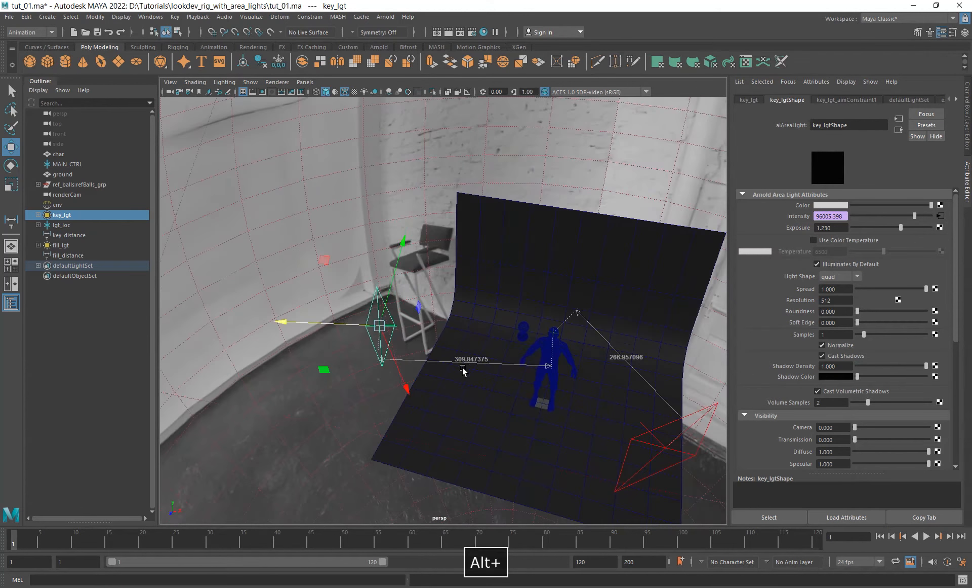
pyautogui.moveTo(336, 321); pyautogui.dragTo(557, 373)
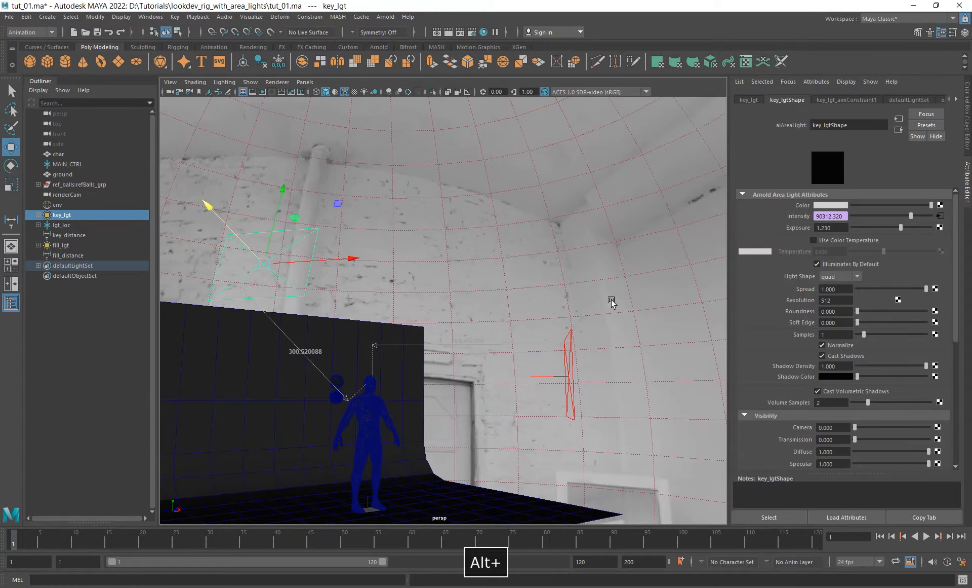
# - Check fill_lgt's placement against key_lgt, then hide key_lgt and select fill_lgt
pyautogui.click(570, 372)
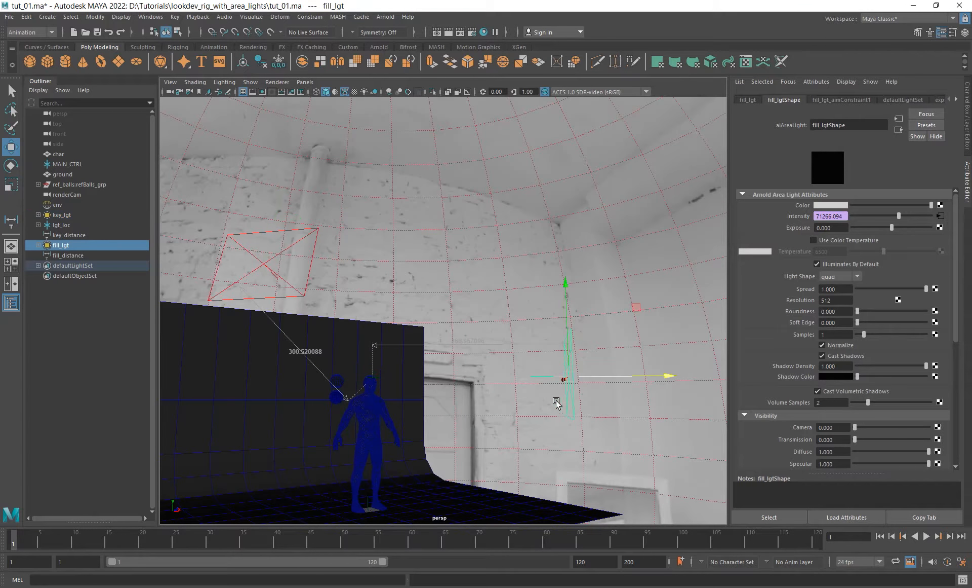
pyautogui.keyDown('alt'); pyautogui.moveTo(556, 402); pyautogui.dragTo(432, 423); pyautogui.keyUp('alt')
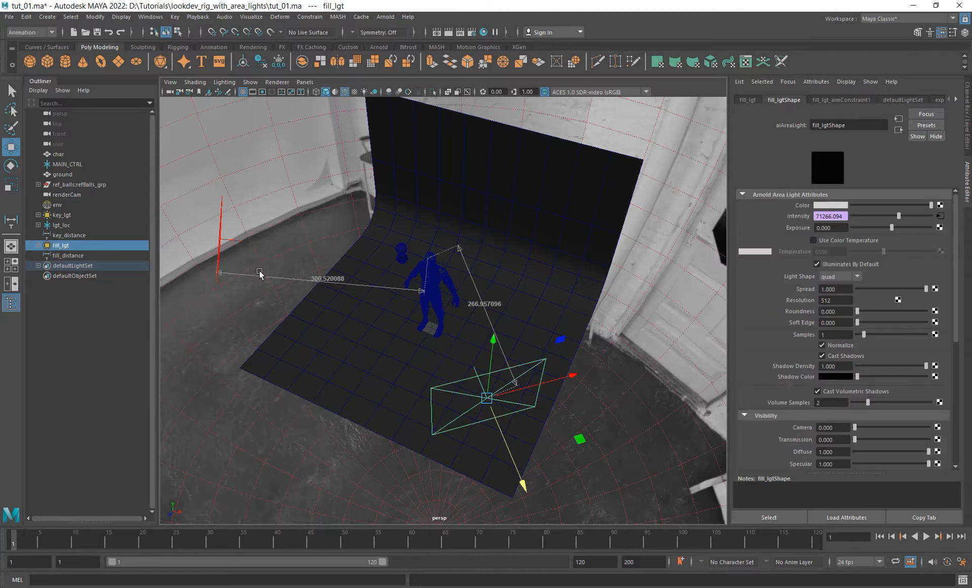
pyautogui.keyDown('alt'); pyautogui.moveTo(469, 291); pyautogui.dragTo(468, 299); pyautogui.keyUp('alt')
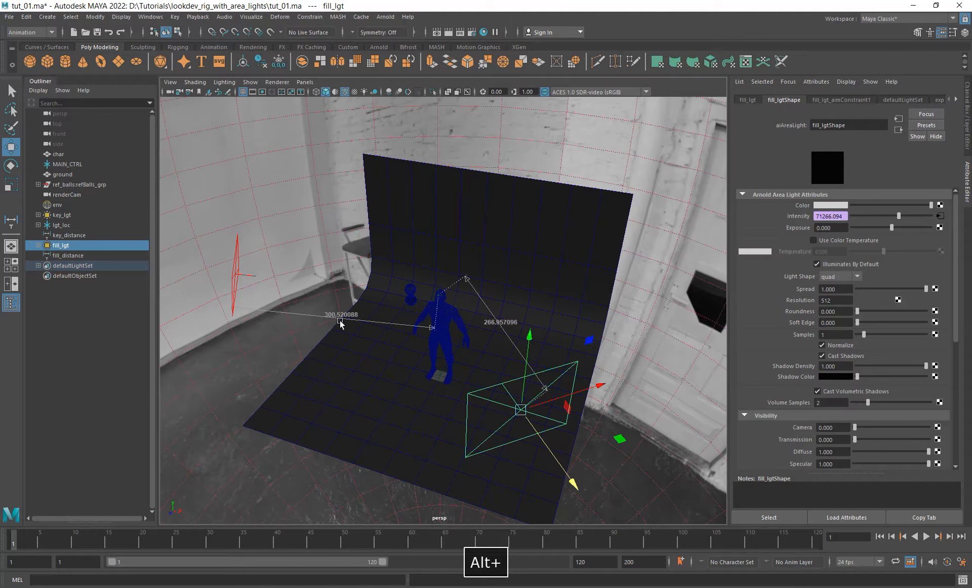
pyautogui.keyDown('alt'); pyautogui.moveTo(340, 323); pyautogui.dragTo(432, 252); pyautogui.keyUp('alt')
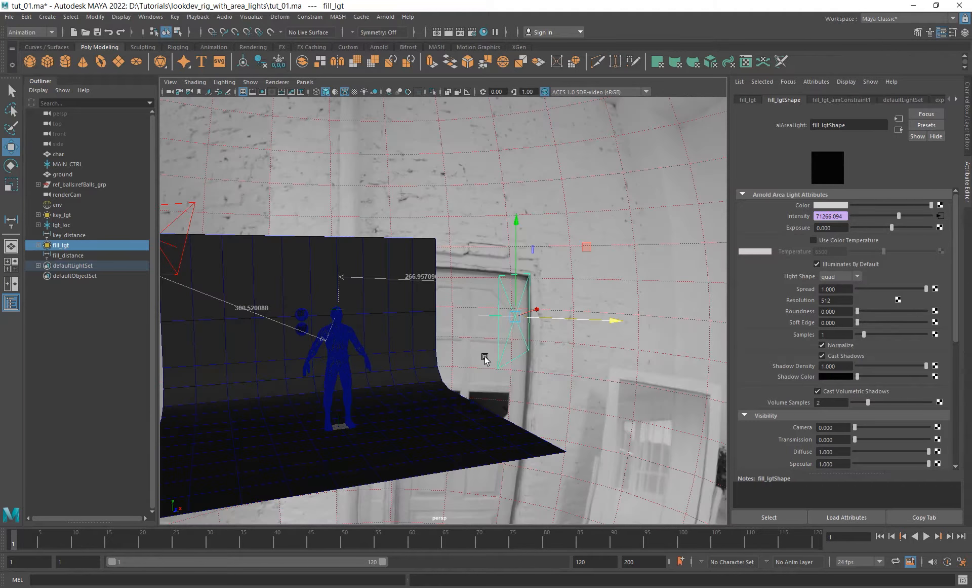
pyautogui.keyDown('alt'); pyautogui.moveTo(486, 359); pyautogui.dragTo(523, 386); pyautogui.keyUp('alt')
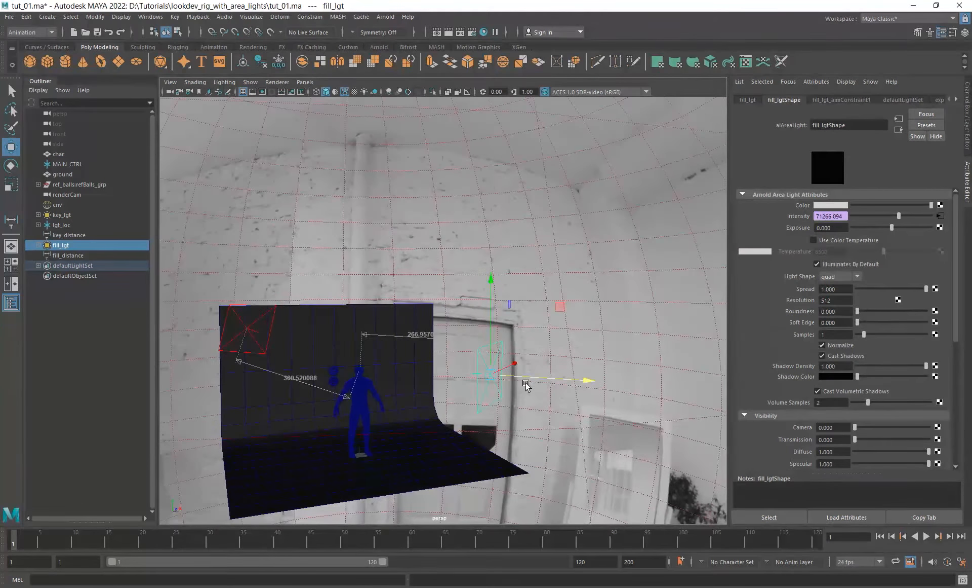
pyautogui.click(91, 215)
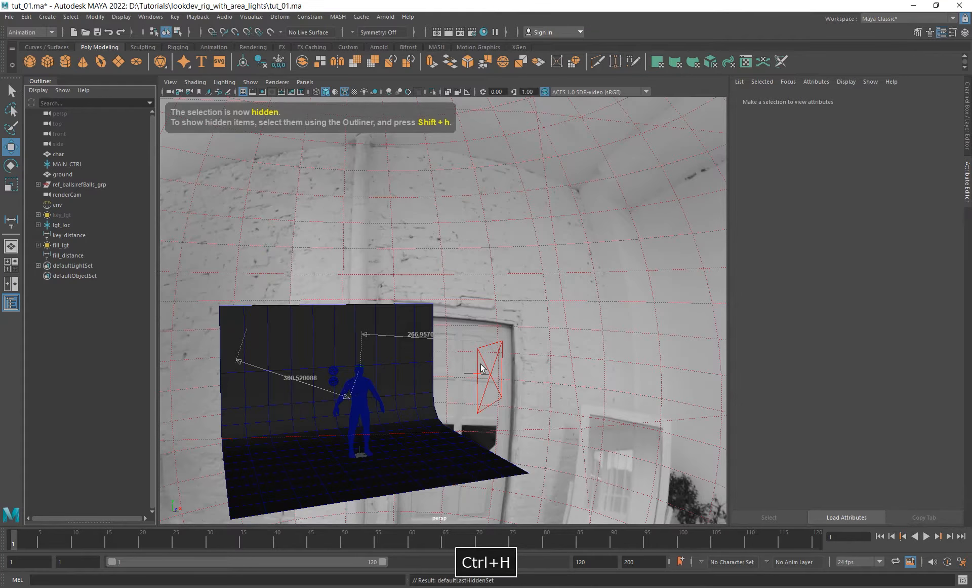
pyautogui.click(485, 382)
# - Open the Arnold RenderView, frame the character's upper body and limit the render to a region around the head
pyautogui.click(385, 17)
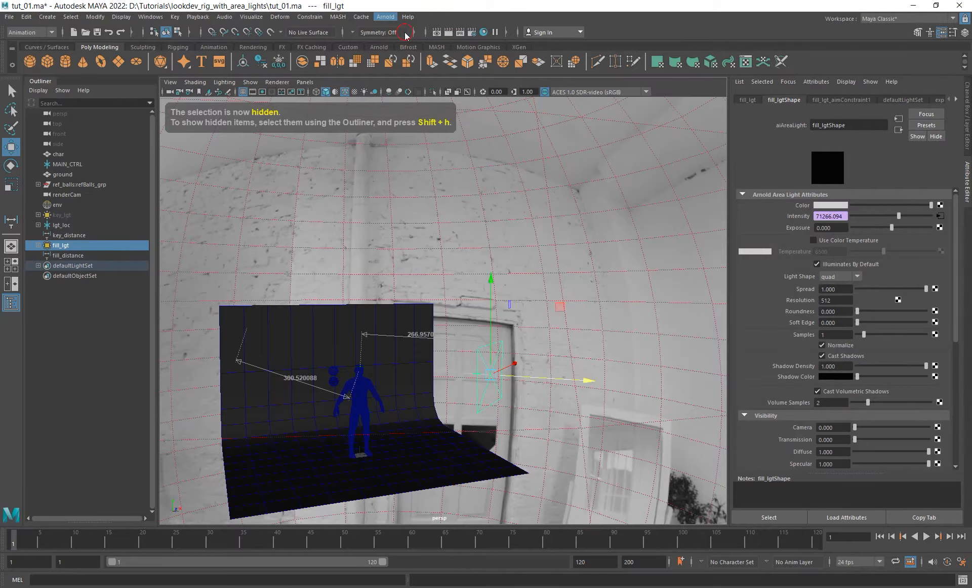
pyautogui.click(397, 27)
pyautogui.moveTo(556, 259); pyautogui.dragTo(422, 131)
pyautogui.scroll(-5, 320, 324)
pyautogui.keyDown('alt'); pyautogui.moveTo(319, 323); pyautogui.dragTo(321, 400, button='middle'); pyautogui.keyUp('alt')
pyautogui.scroll(3, 323, 264)
pyautogui.keyDown('alt'); pyautogui.moveTo(322, 264); pyautogui.dragTo(320, 297, button='middle'); pyautogui.keyUp('alt')
pyautogui.keyDown('shift'); pyautogui.moveTo(248, 217); pyautogui.dragTo(369, 383); pyautogui.keyUp('shift')
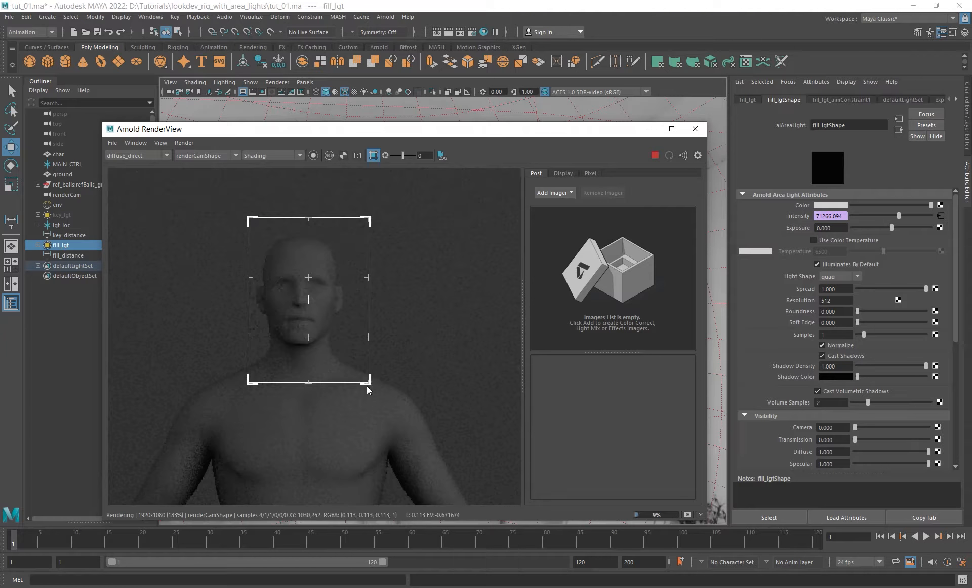
# - Set fill_lgt's exposure to 1.2
pyautogui.click(848, 227)
pyautogui.write('1.2')
pyautogui.press('Return')
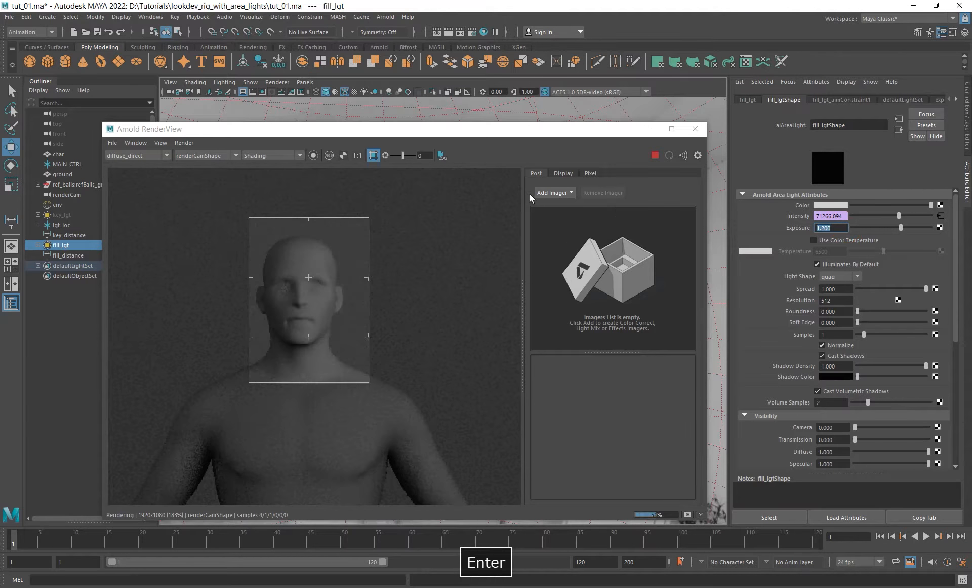
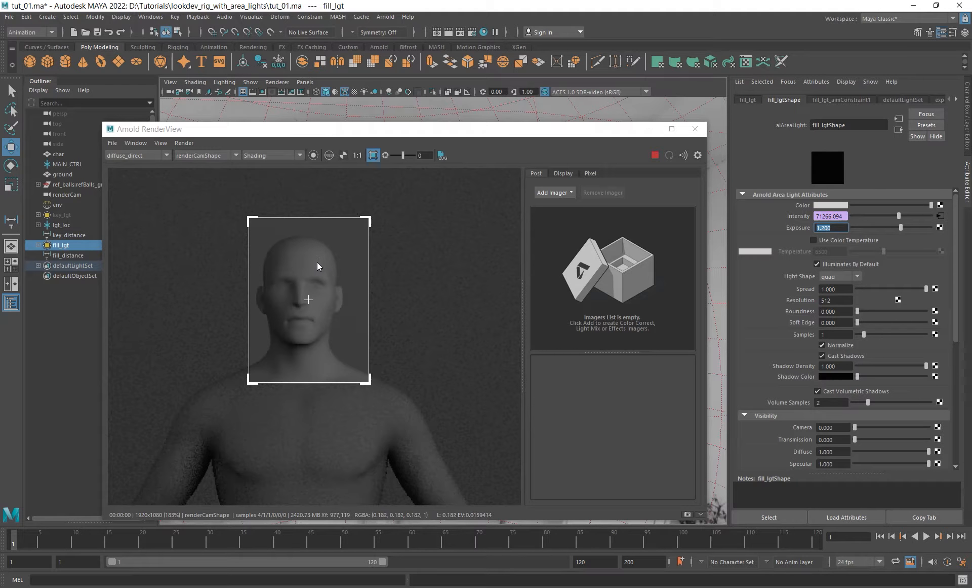
# - Set fill_lgt's exposure to 1.25, check the head region in the render and close the RenderView
pyautogui.moveTo(835, 228); pyautogui.dragTo(826, 230)
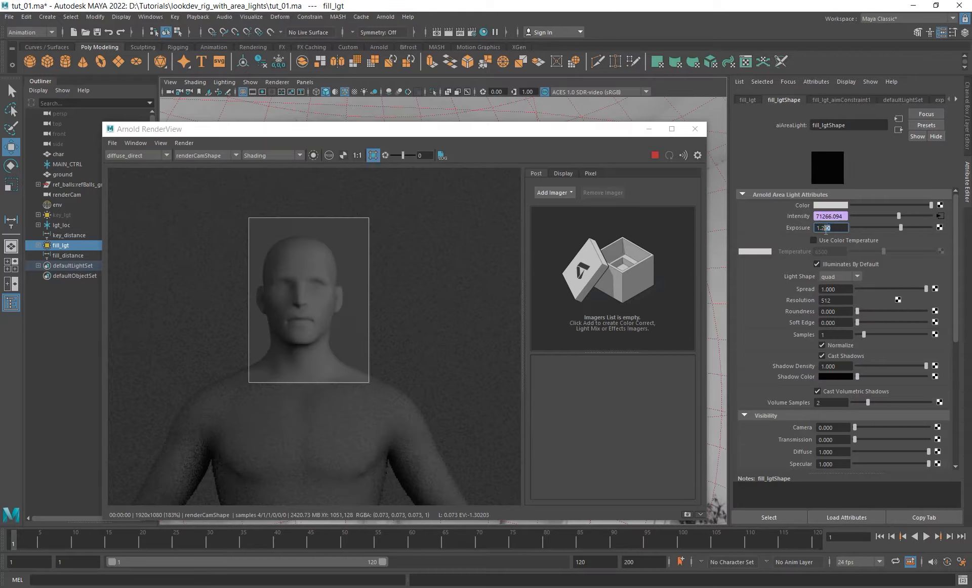
pyautogui.write('3')
pyautogui.press('Return')
pyautogui.write('5')
pyautogui.press('Return')
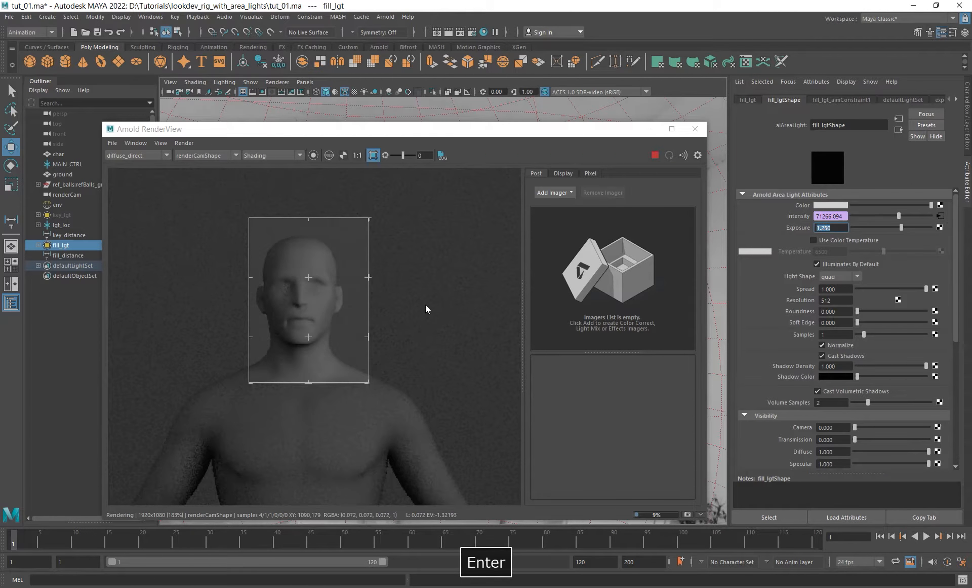
pyautogui.keyDown('alt'); pyautogui.moveTo(413, 297); pyautogui.dragTo(476, 330, button='right'); pyautogui.keyUp('alt')
pyautogui.keyDown('alt'); pyautogui.moveTo(412, 299); pyautogui.dragTo(419, 304, button='middle'); pyautogui.keyUp('alt')
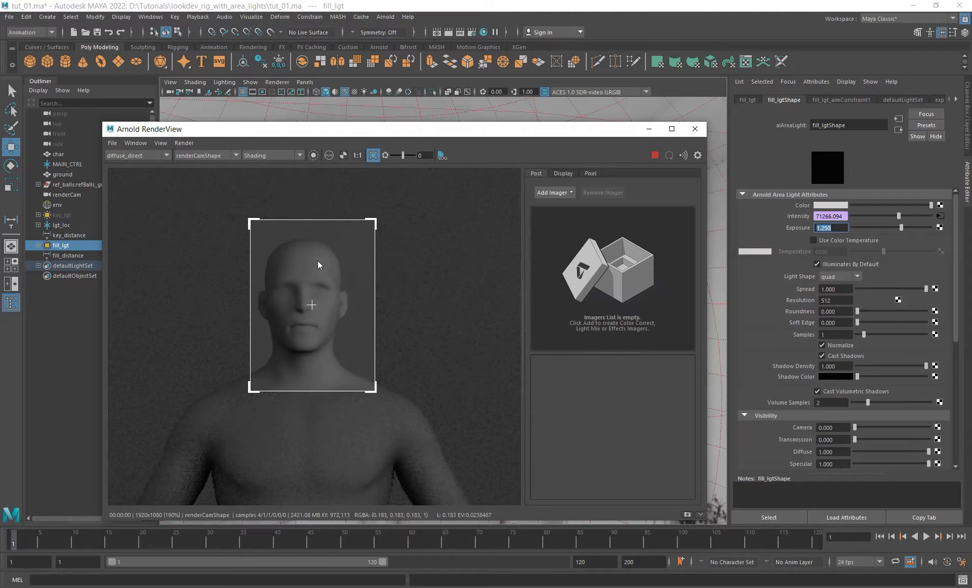
pyautogui.click(695, 128)
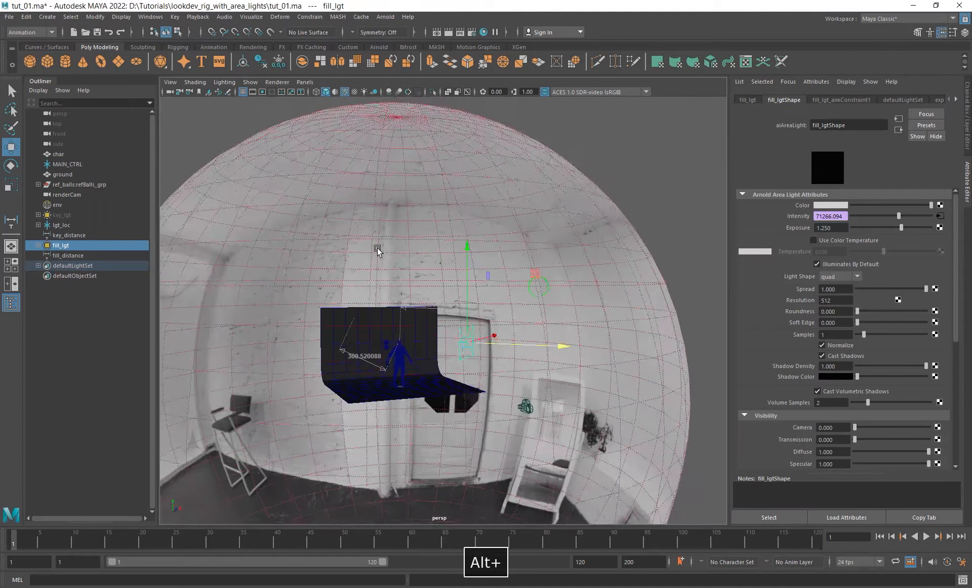
# - Select the hidden key_lgt and show it again
pyautogui.keyDown('alt'); pyautogui.moveTo(379, 245); pyautogui.dragTo(441, 262); pyautogui.keyUp('alt')
pyautogui.click(61, 215)
pyautogui.hotkey('shift', 'h')
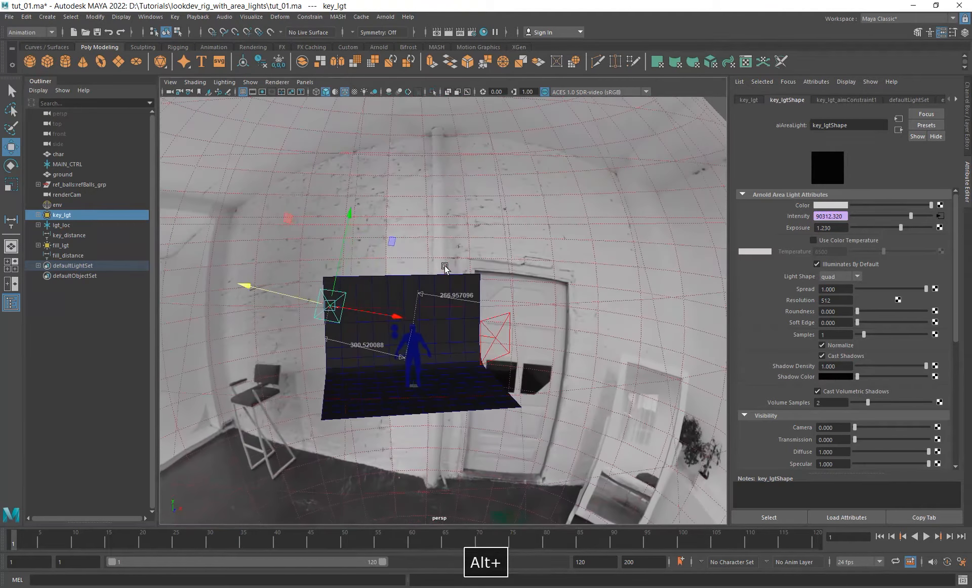
# - Open the Arnold RenderView and switch the displayed pass to Beauty
pyautogui.click(385, 17)
pyautogui.click(404, 31)
pyautogui.scroll(-6, 333, 300)
pyautogui.keyDown('alt'); pyautogui.moveTo(334, 304); pyautogui.dragTo(336, 339, button='middle'); pyautogui.keyUp('alt')
pyautogui.scroll(3, 332, 307)
pyautogui.click(136, 155)
pyautogui.click(122, 163)
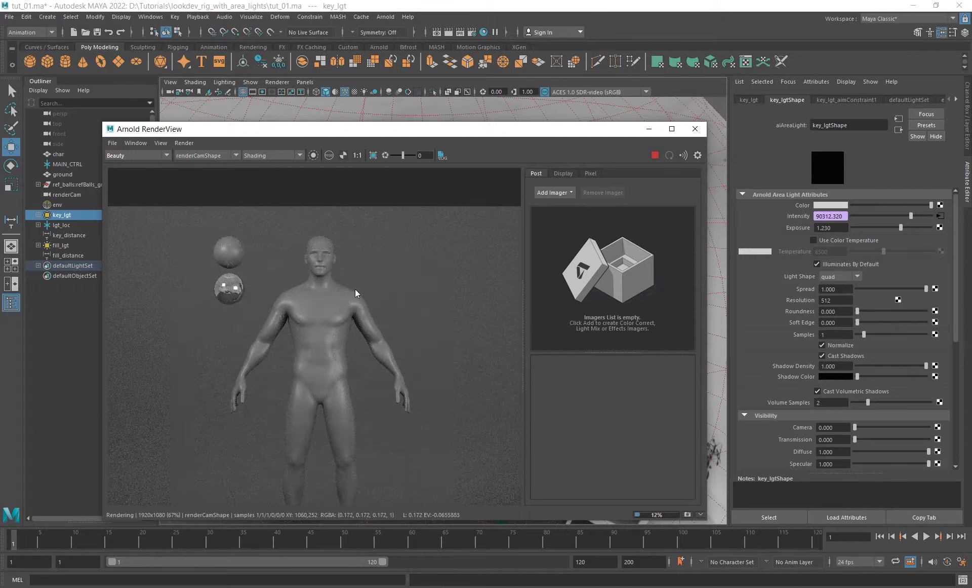
# - Examine the combined key and fill lighting on the full character and reference balls, then stop the render and close its window
pyautogui.keyDown('alt'); pyautogui.moveTo(355, 290); pyautogui.dragTo(368, 284, button='middle'); pyautogui.keyUp('alt')
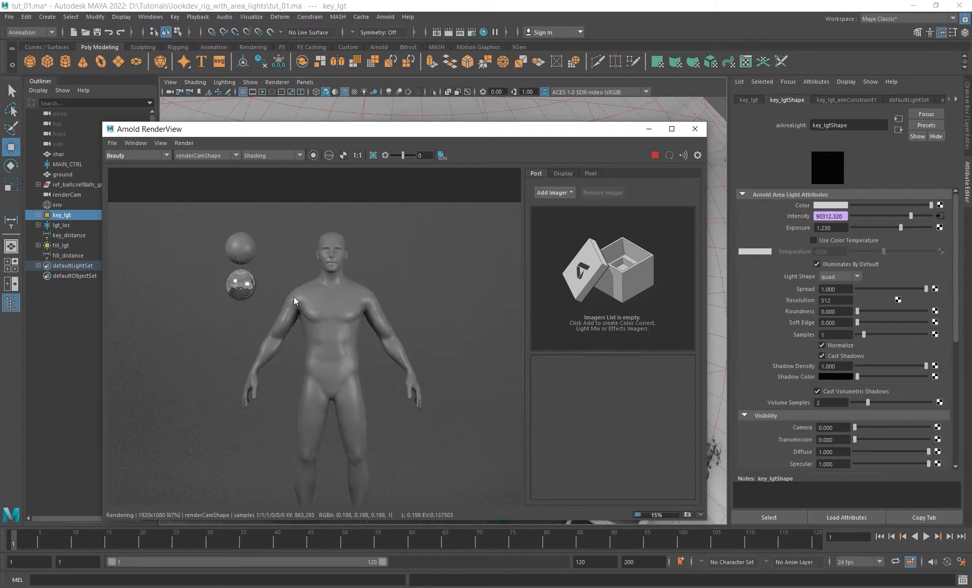
pyautogui.keyDown('alt'); pyautogui.moveTo(363, 360); pyautogui.dragTo(361, 327, button='middle'); pyautogui.keyUp('alt')
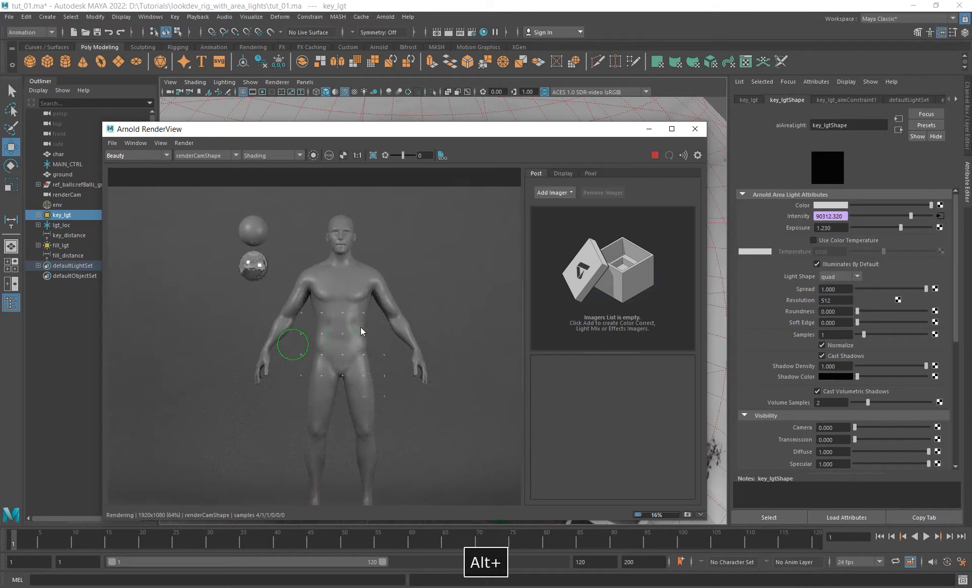
pyautogui.scroll(-1, 335, 264)
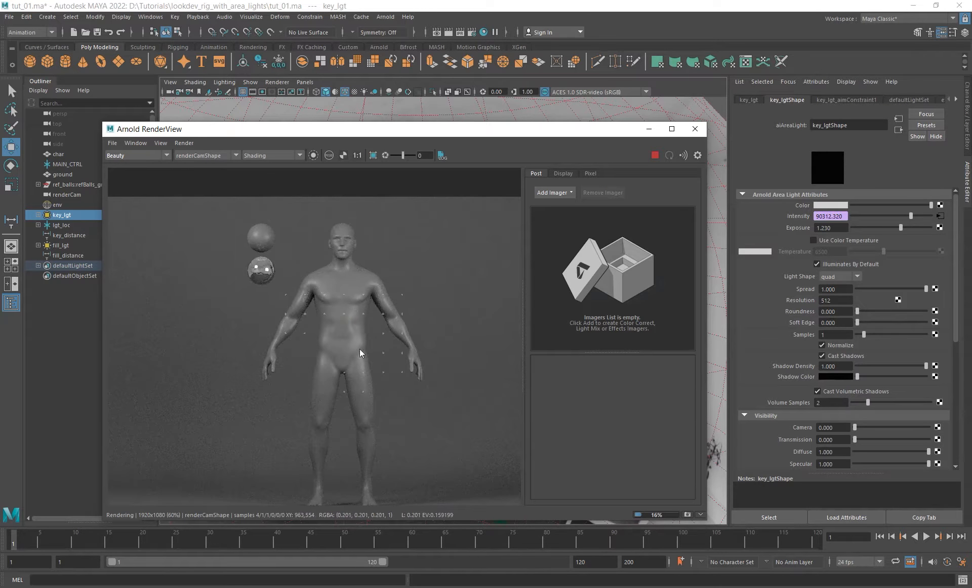
pyautogui.keyDown('alt'); pyautogui.moveTo(343, 347); pyautogui.dragTo(337, 370, button='middle'); pyautogui.keyUp('alt')
pyautogui.scroll(-1, 324, 342)
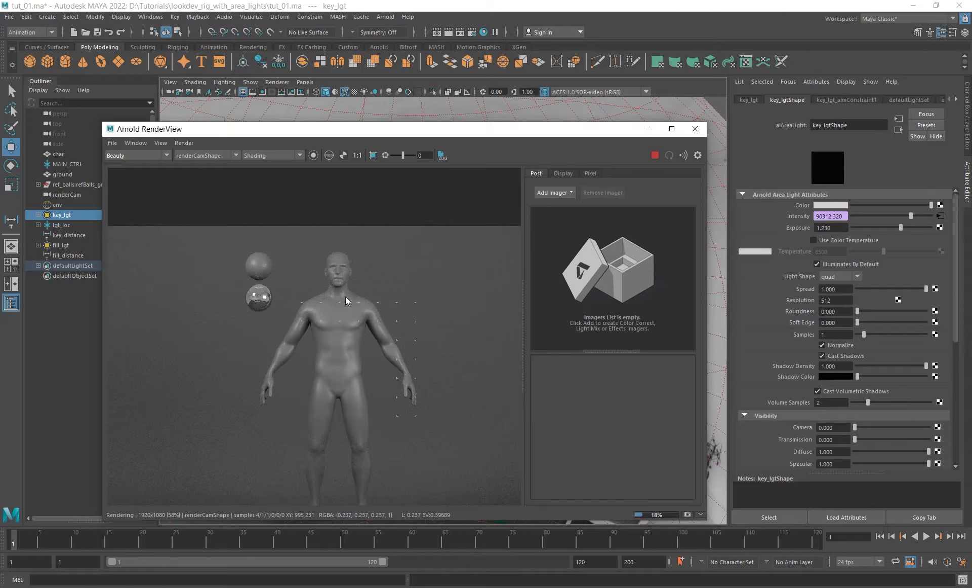
pyautogui.scroll(5, 335, 364)
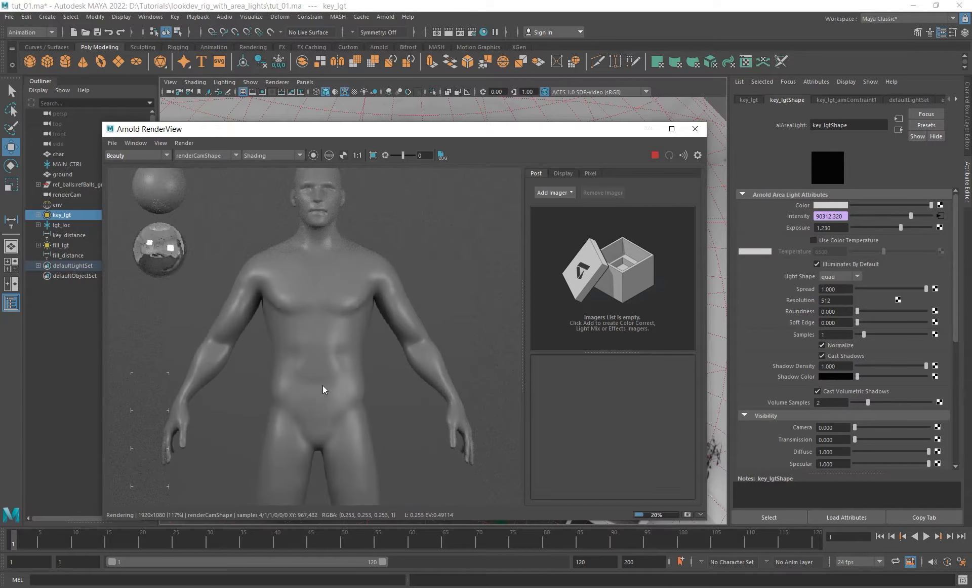
pyautogui.keyDown('alt'); pyautogui.moveTo(323, 385); pyautogui.dragTo(345, 329, button='middle'); pyautogui.keyUp('alt')
pyautogui.scroll(-1, 346, 313)
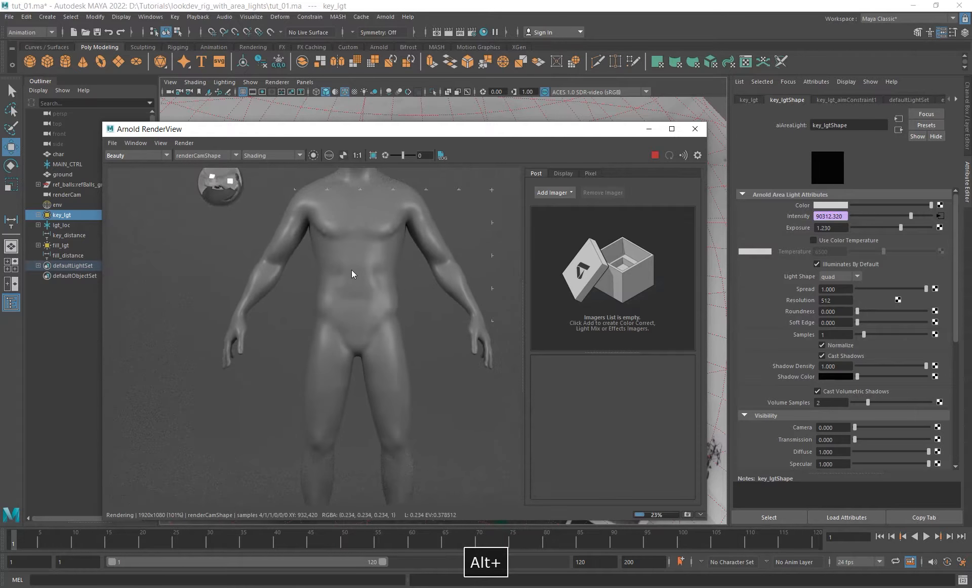
pyautogui.keyDown('alt'); pyautogui.moveTo(352, 270); pyautogui.dragTo(347, 350, button='middle'); pyautogui.keyUp('alt')
pyautogui.keyDown('alt'); pyautogui.moveTo(373, 324); pyautogui.dragTo(164, 300, button='right'); pyautogui.keyUp('alt')
pyautogui.keyDown('alt'); pyautogui.moveTo(333, 355); pyautogui.dragTo(354, 297, button='middle'); pyautogui.keyUp('alt')
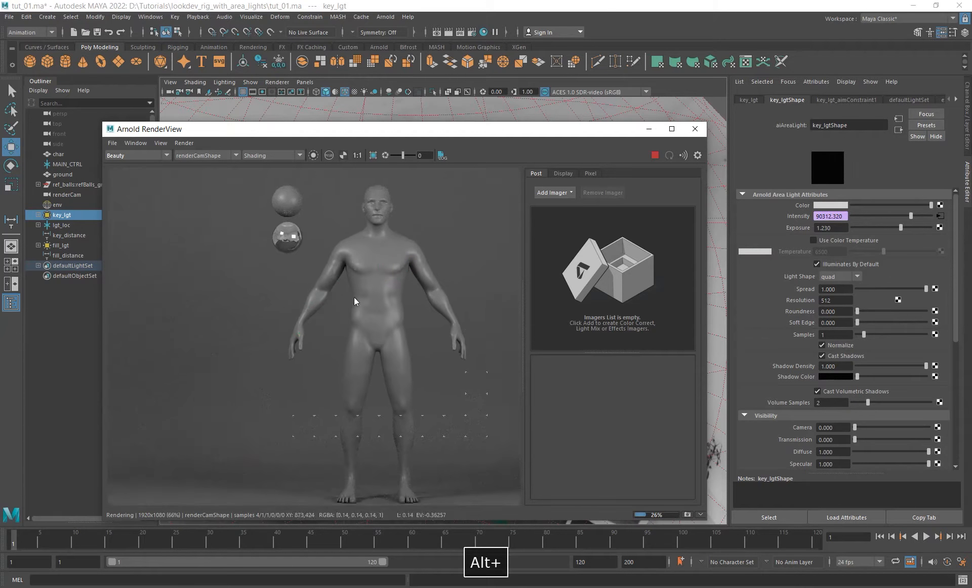
pyautogui.keyDown('alt'); pyautogui.moveTo(345, 294); pyautogui.dragTo(132, 269, button='right'); pyautogui.keyUp('alt')
pyautogui.keyDown('alt'); pyautogui.moveTo(305, 285); pyautogui.dragTo(262, 291, button='middle'); pyautogui.keyUp('alt')
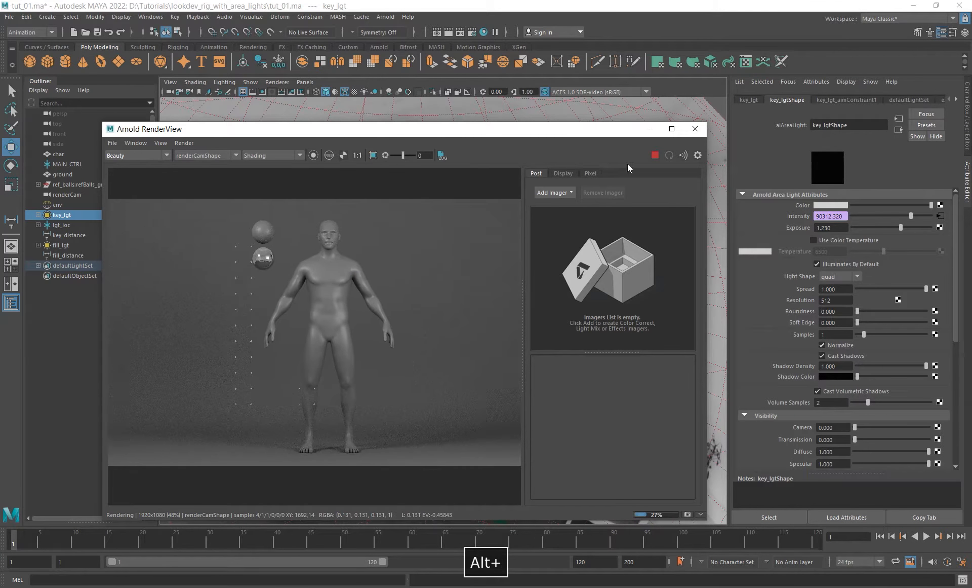
pyautogui.click(658, 156)
pyautogui.click(688, 129)
# - Create a new Arnold area light at the origin and scale it up uniformly to about 44
pyautogui.keyDown('alt'); pyautogui.moveTo(541, 224); pyautogui.dragTo(428, 240, button='right'); pyautogui.keyUp('alt')
pyautogui.keyDown('alt'); pyautogui.moveTo(427, 240); pyautogui.dragTo(440, 284); pyautogui.keyUp('alt')
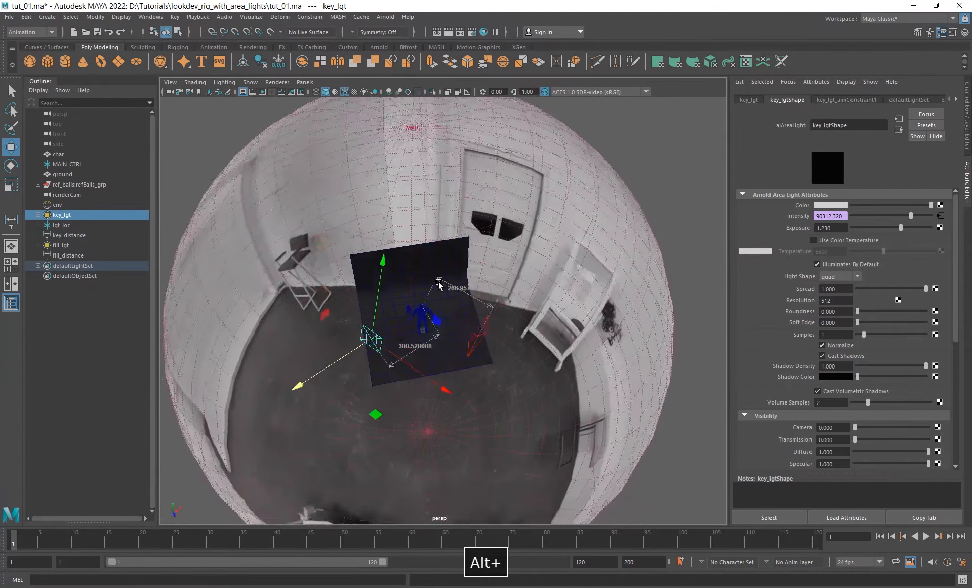
pyautogui.keyDown('alt'); pyautogui.moveTo(440, 285); pyautogui.dragTo(463, 325, button='right'); pyautogui.keyUp('alt')
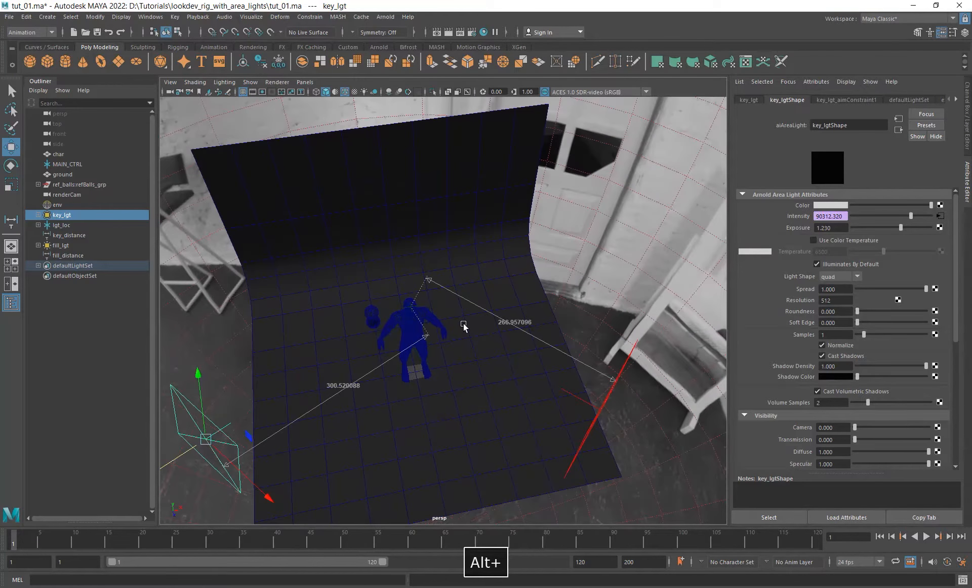
pyautogui.click(385, 17)
pyautogui.moveTo(412, 57)
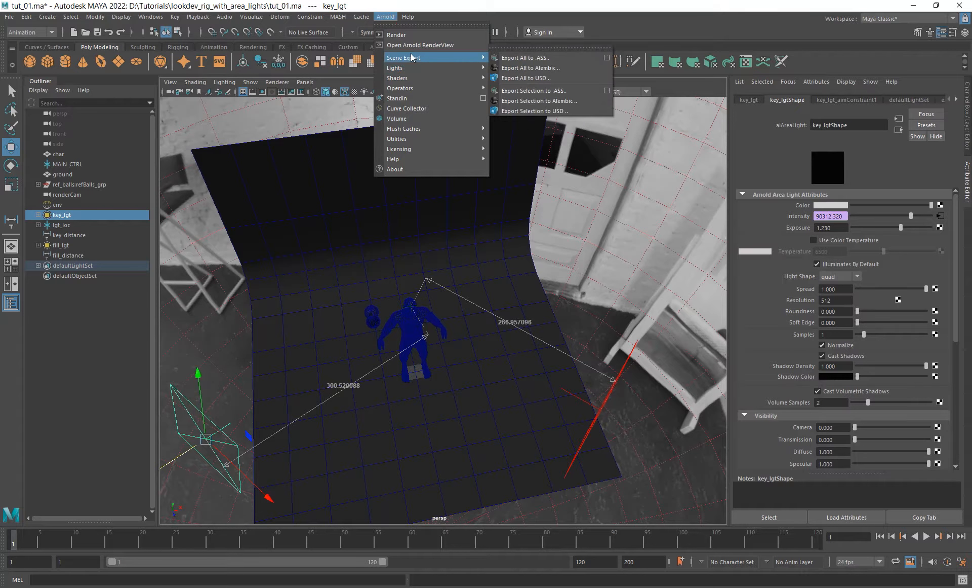
pyautogui.click(527, 68)
pyautogui.keyDown('alt'); pyautogui.moveTo(446, 212); pyautogui.dragTo(439, 252); pyautogui.keyUp('alt')
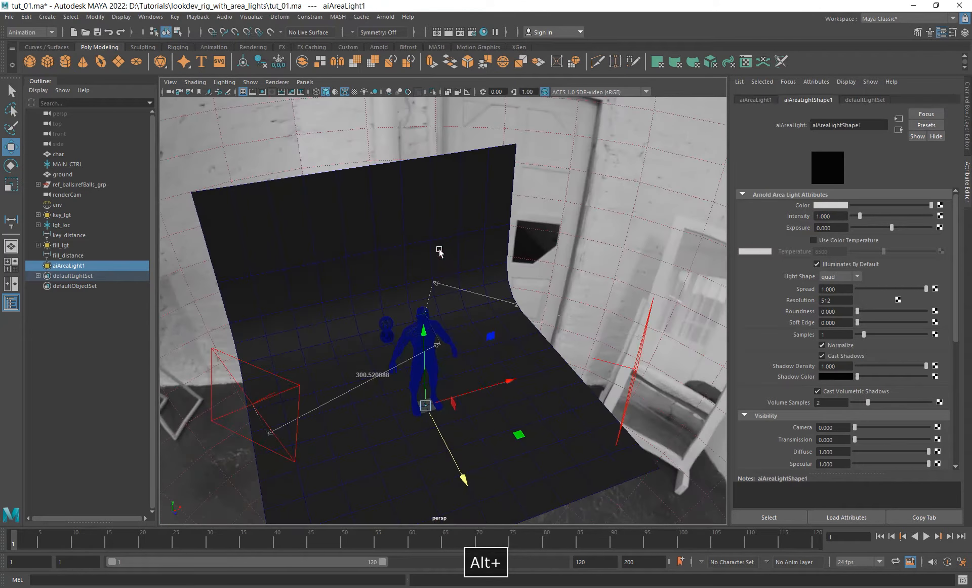
pyautogui.press('r')
pyautogui.moveTo(427, 403); pyautogui.dragTo(477, 403)
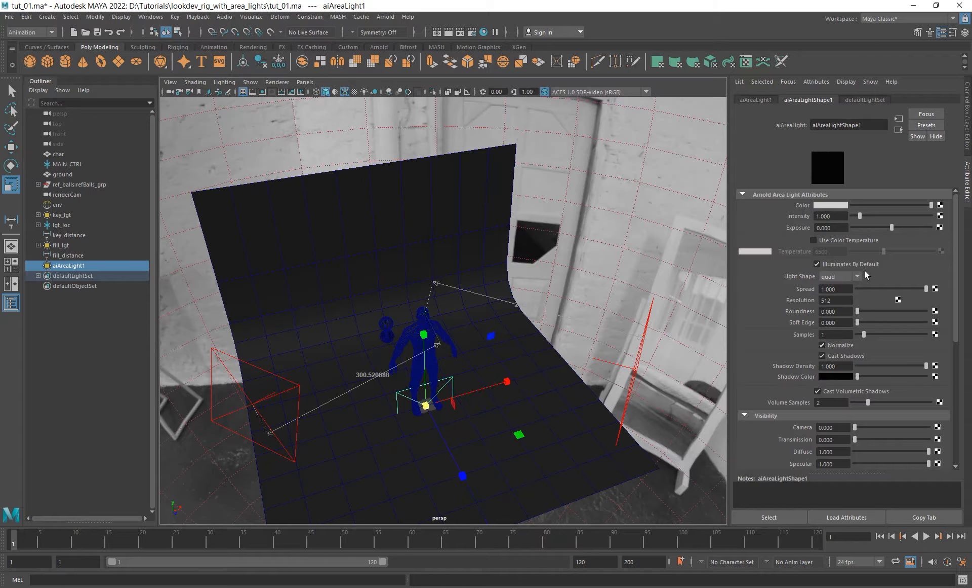
# - Change the new area light's shape to disk and set its samples to 3
pyautogui.click(834, 276)
pyautogui.click(831, 307)
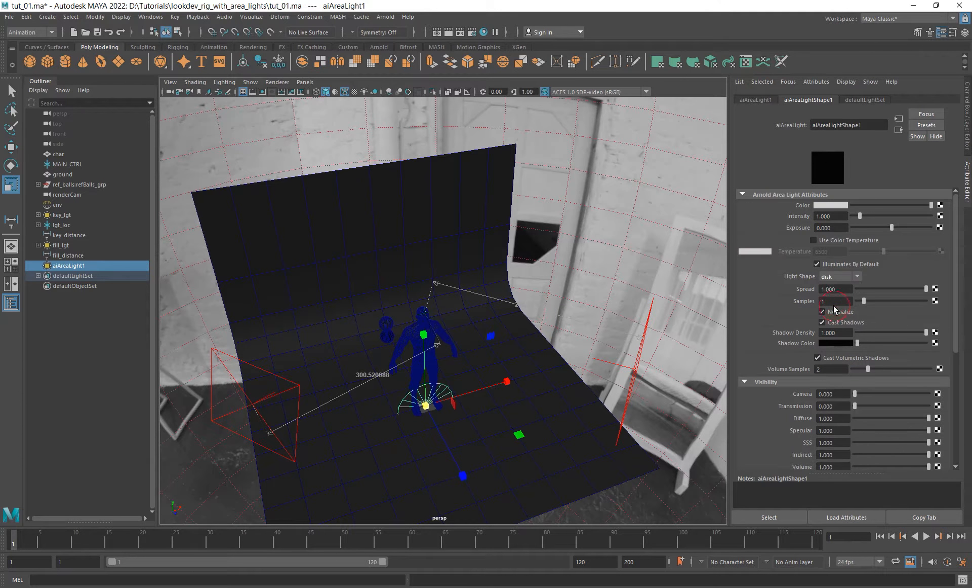
pyautogui.keyDown('alt'); pyautogui.moveTo(388, 376); pyautogui.dragTo(417, 342); pyautogui.keyUp('alt')
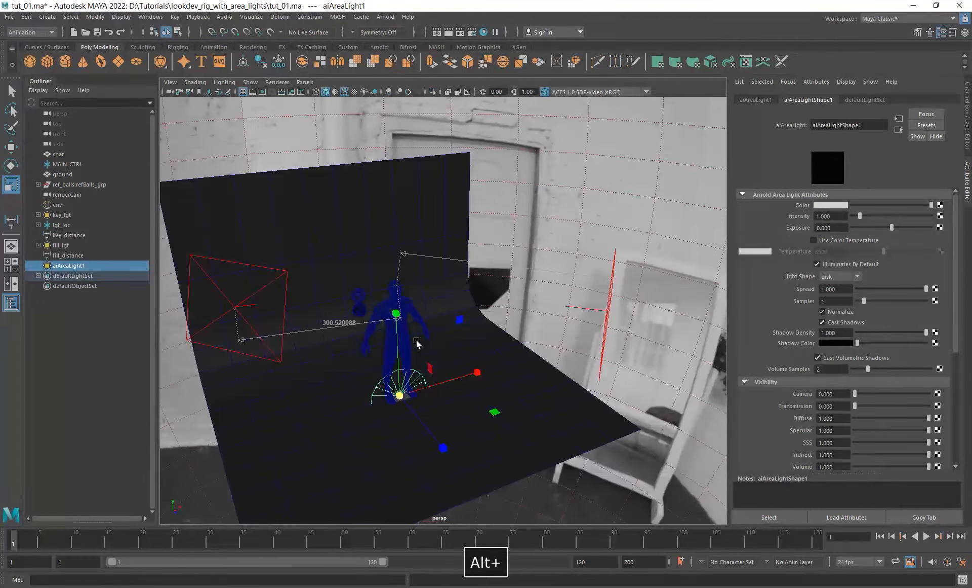
pyautogui.click(835, 301)
pyautogui.write('3')
pyautogui.press('Return')
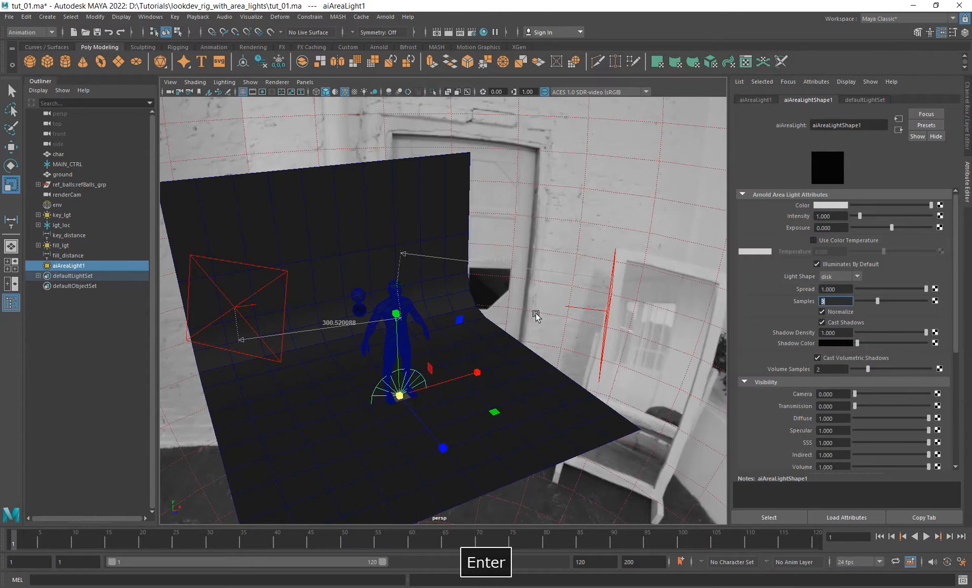
# - Set the samples of both fill_lgt and key_lgt to 3
pyautogui.click(612, 291)
pyautogui.click(836, 332)
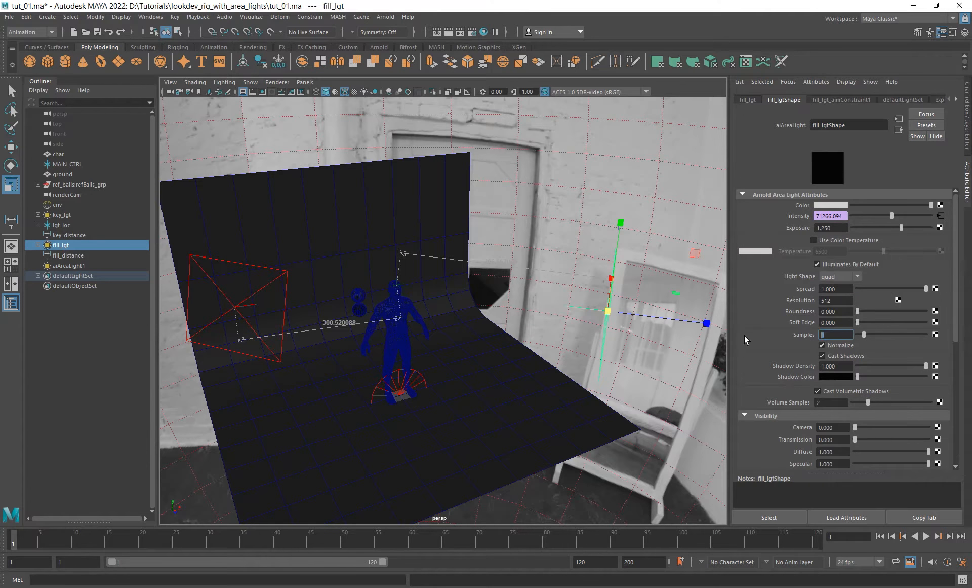
pyautogui.write('3')
pyautogui.press('Return')
pyautogui.click(271, 267)
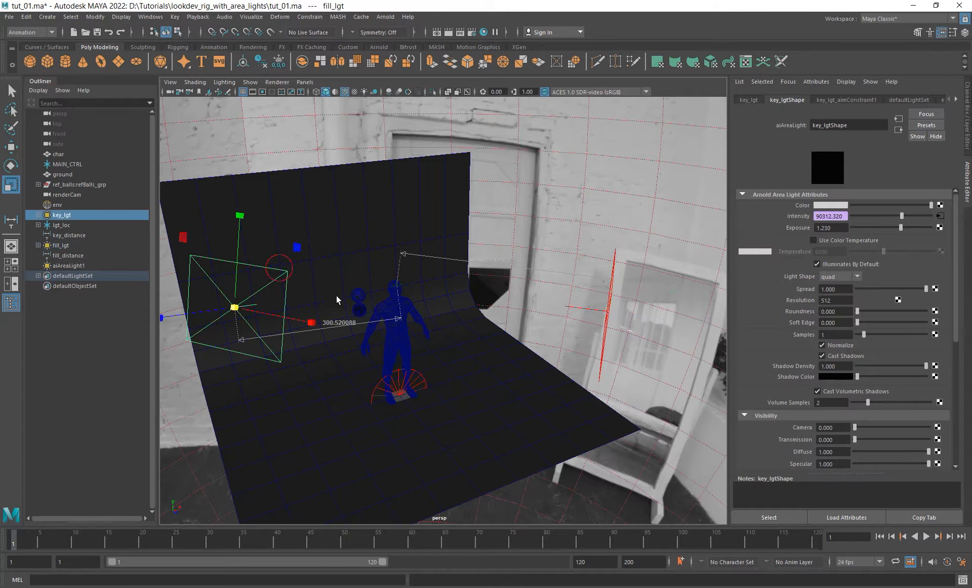
pyautogui.click(821, 334)
pyautogui.write('3')
pyautogui.press('Return')
pyautogui.write('3')
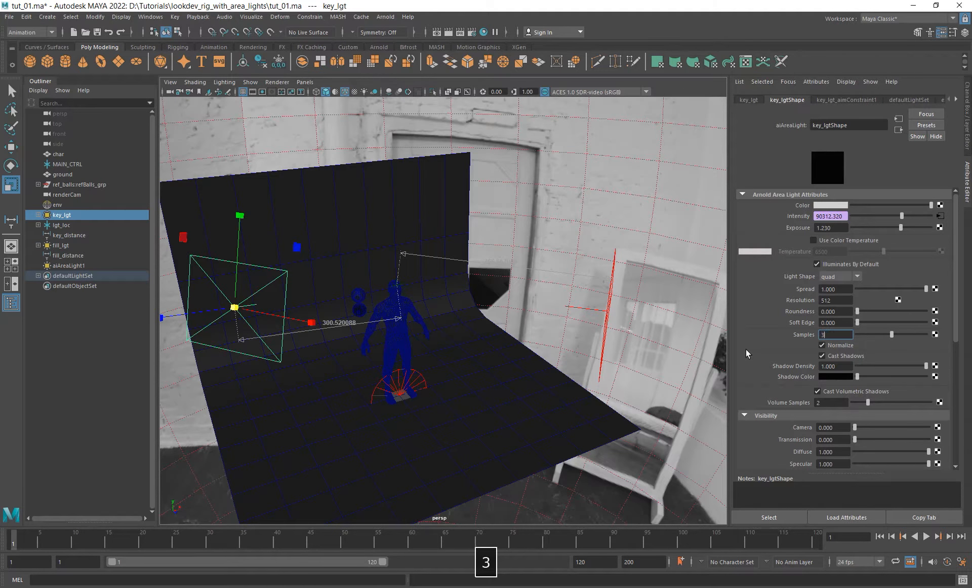
pyautogui.press('Return')
# - Select the new disk light at the character's feet and set its scale to 10 on all three axes
pyautogui.keyDown('alt'); pyautogui.moveTo(388, 390); pyautogui.dragTo(441, 391); pyautogui.keyUp('alt')
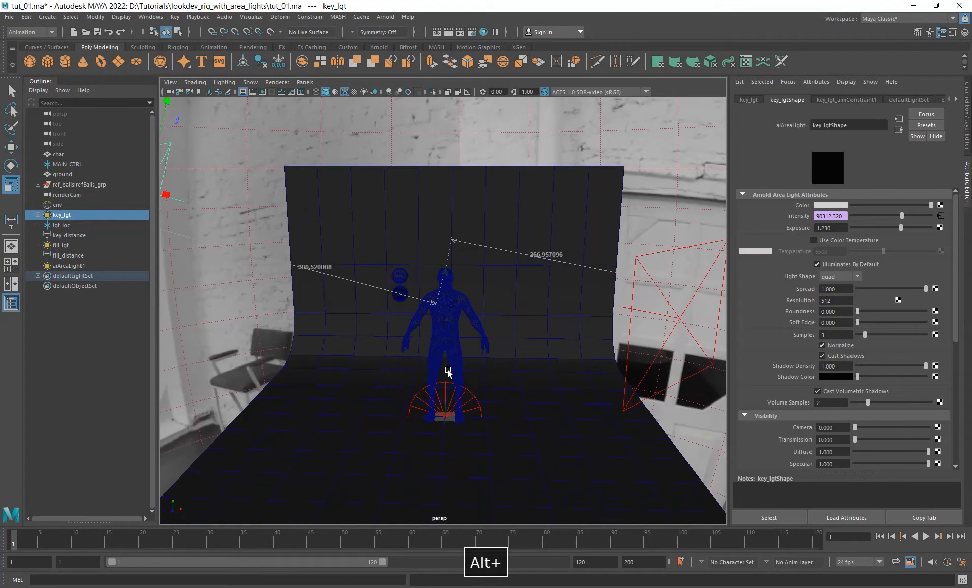
pyautogui.keyDown('alt'); pyautogui.moveTo(454, 354); pyautogui.dragTo(413, 375); pyautogui.keyUp('alt')
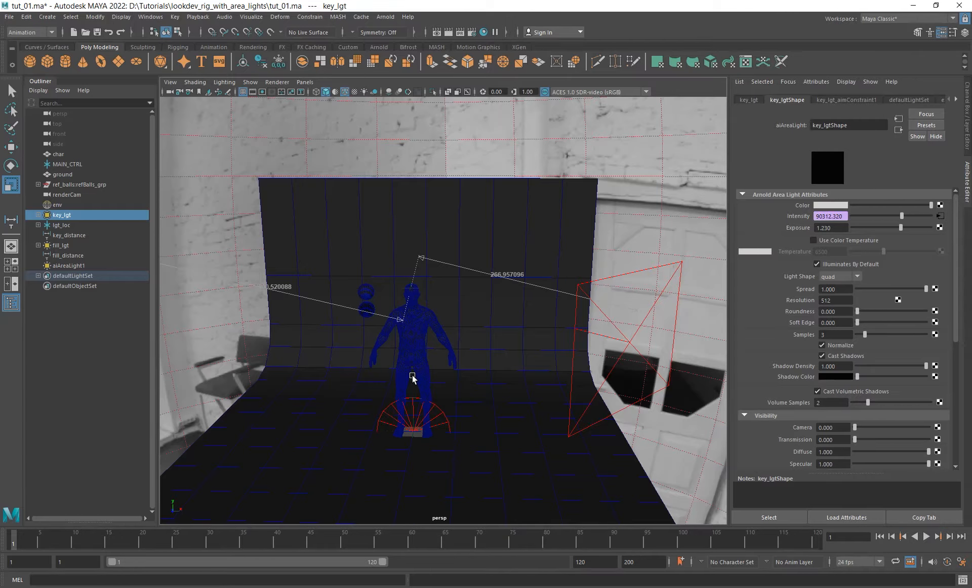
pyautogui.click(839, 332)
pyautogui.keyDown('alt'); pyautogui.moveTo(525, 375); pyautogui.dragTo(398, 376, button='right'); pyautogui.keyUp('alt')
pyautogui.keyDown('alt'); pyautogui.moveTo(398, 375); pyautogui.dragTo(466, 388); pyautogui.keyUp('alt')
pyautogui.click(416, 377)
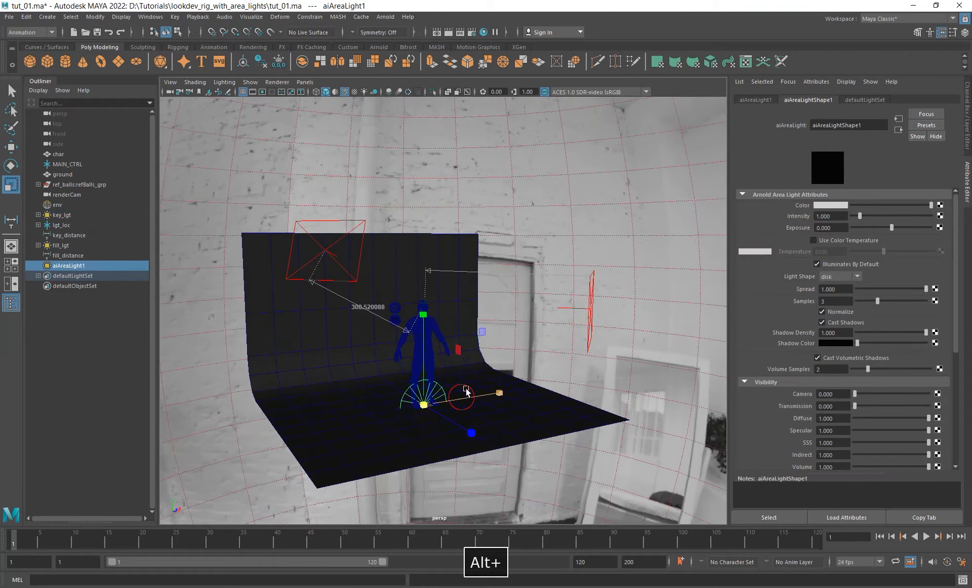
pyautogui.hotkey('ctrl', 'a')
pyautogui.moveTo(932, 159); pyautogui.dragTo(937, 175)
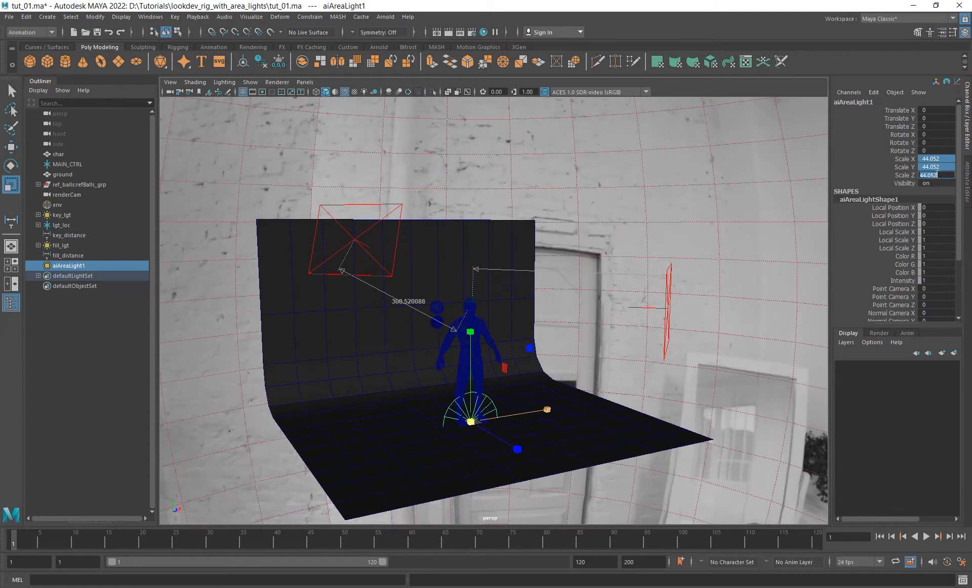
pyautogui.write('10')
pyautogui.press('Return')
# - Move the disk light behind and beside the character's head, to about X -128, Y 153, Z -78
pyautogui.keyDown('alt'); pyautogui.moveTo(623, 278); pyautogui.dragTo(523, 246); pyautogui.keyUp('alt')
pyautogui.press('w')
pyautogui.keyDown('alt'); pyautogui.moveTo(494, 299); pyautogui.dragTo(532, 393); pyautogui.keyUp('alt')
pyautogui.moveTo(518, 308); pyautogui.dragTo(467, 358)
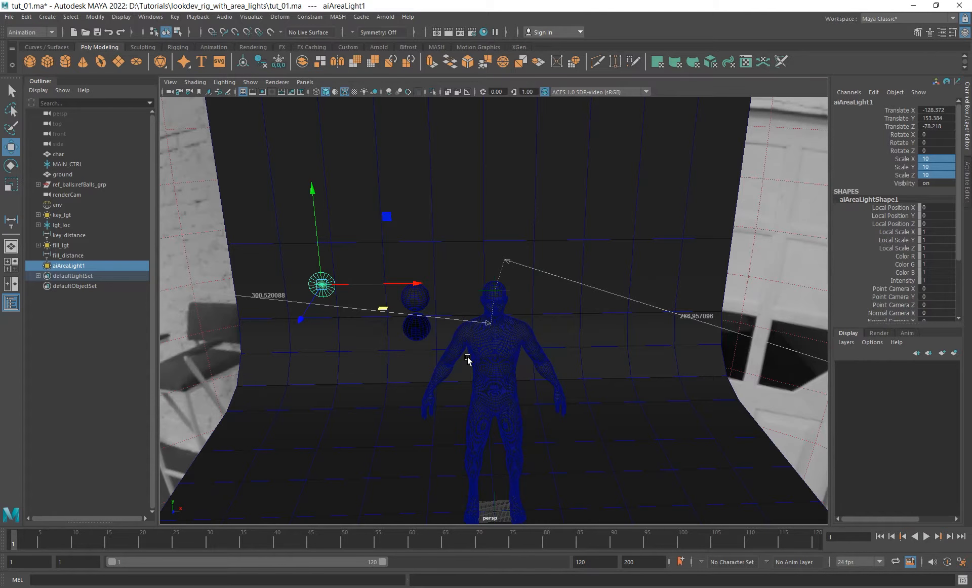
# - Compare the disk light's placement with key_lgt's from several angles, selecting each light in turn
pyautogui.keyDown('alt'); pyautogui.moveTo(578, 343); pyautogui.dragTo(345, 310, button='right'); pyautogui.keyUp('alt')
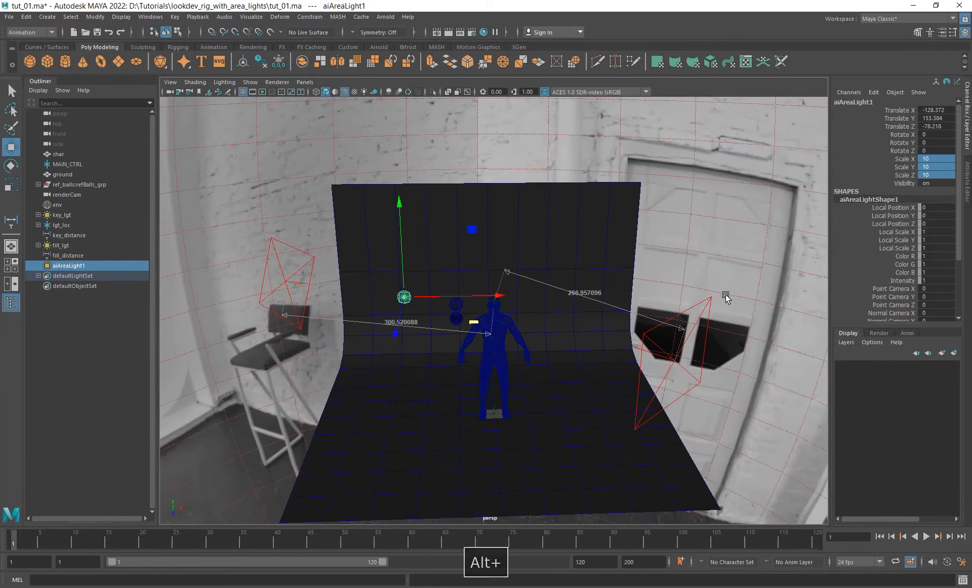
pyautogui.keyDown('alt'); pyautogui.moveTo(560, 371); pyautogui.dragTo(530, 368); pyautogui.keyUp('alt')
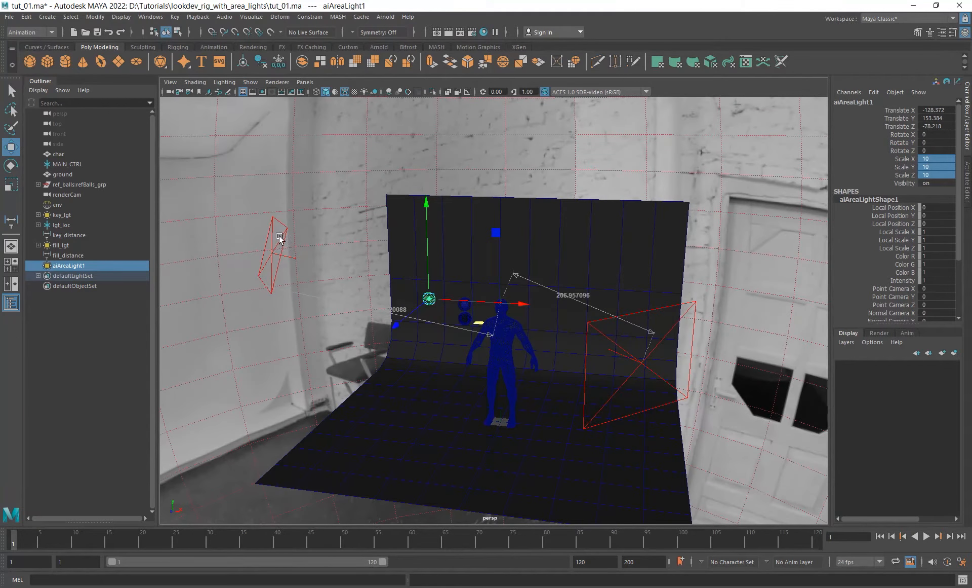
pyautogui.click(292, 253)
pyautogui.keyDown('alt'); pyautogui.moveTo(292, 253); pyautogui.dragTo(333, 280); pyautogui.keyUp('alt')
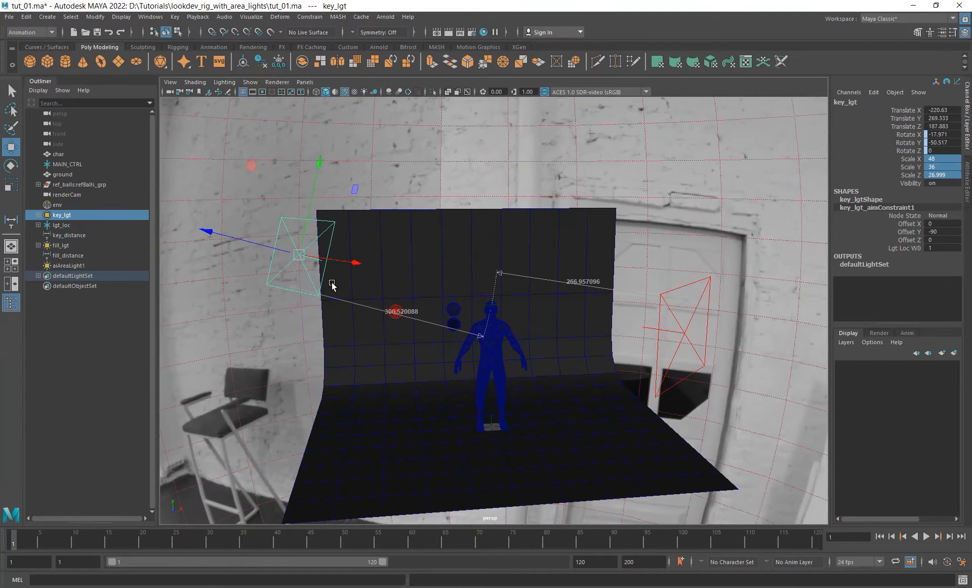
pyautogui.click(396, 307)
pyautogui.keyDown('alt'); pyautogui.moveTo(460, 343); pyautogui.dragTo(486, 364); pyautogui.keyUp('alt')
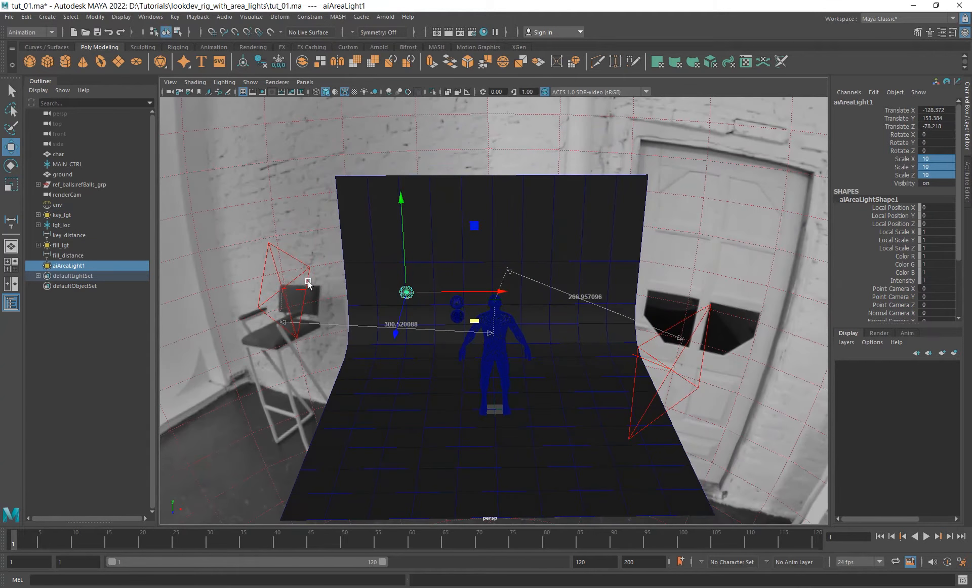
pyautogui.click(296, 269)
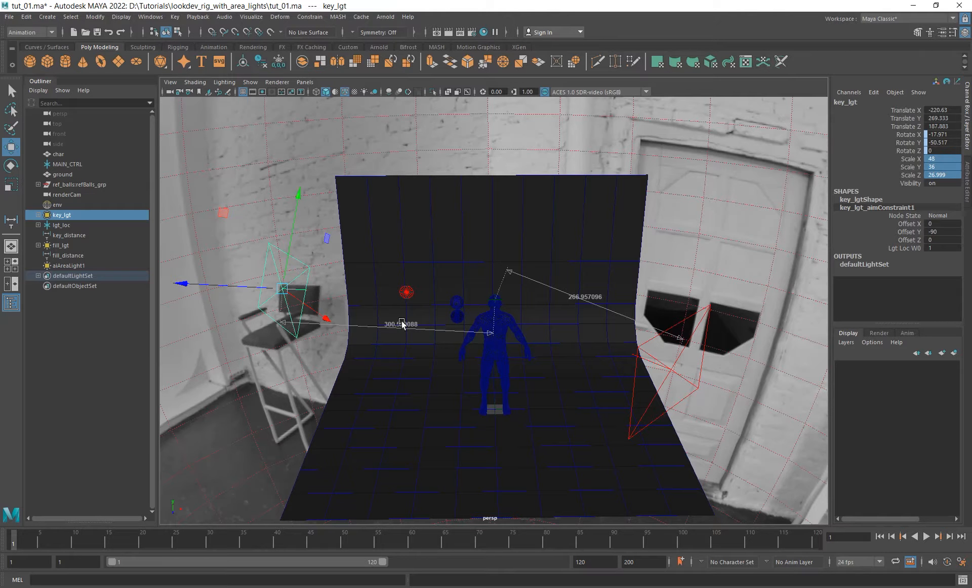
# - Select the disk light and move it in front of the character, to about X 14, Y 153, Z 82
pyautogui.click(407, 293)
pyautogui.keyDown('alt'); pyautogui.moveTo(410, 316); pyautogui.dragTo(509, 372); pyautogui.keyUp('alt')
pyautogui.press('e')
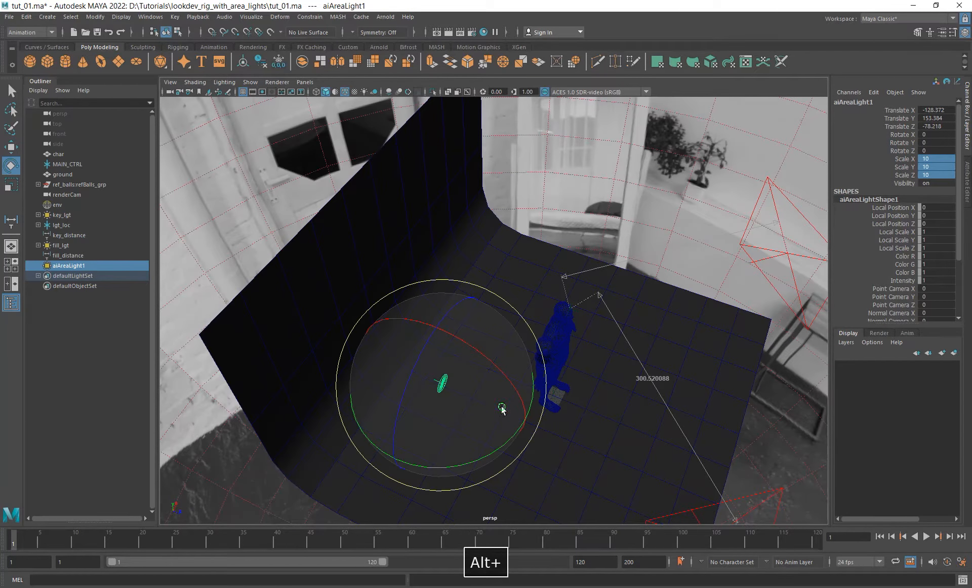
pyautogui.keyDown('alt'); pyautogui.moveTo(509, 408); pyautogui.dragTo(457, 394); pyautogui.keyUp('alt')
pyautogui.press('w')
pyautogui.moveTo(495, 339); pyautogui.dragTo(688, 304)
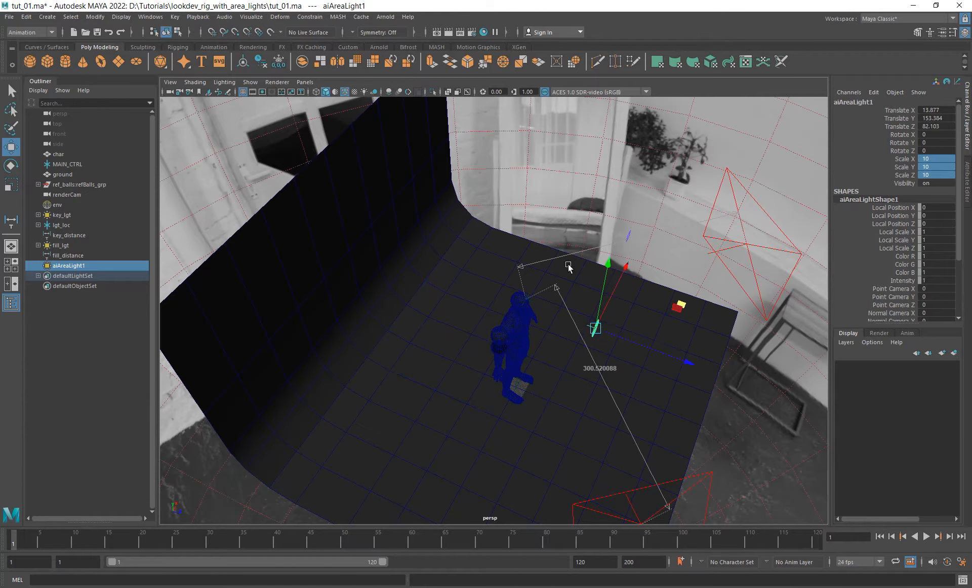
pyautogui.keyDown('alt'); pyautogui.moveTo(549, 370); pyautogui.dragTo(521, 324); pyautogui.keyUp('alt')
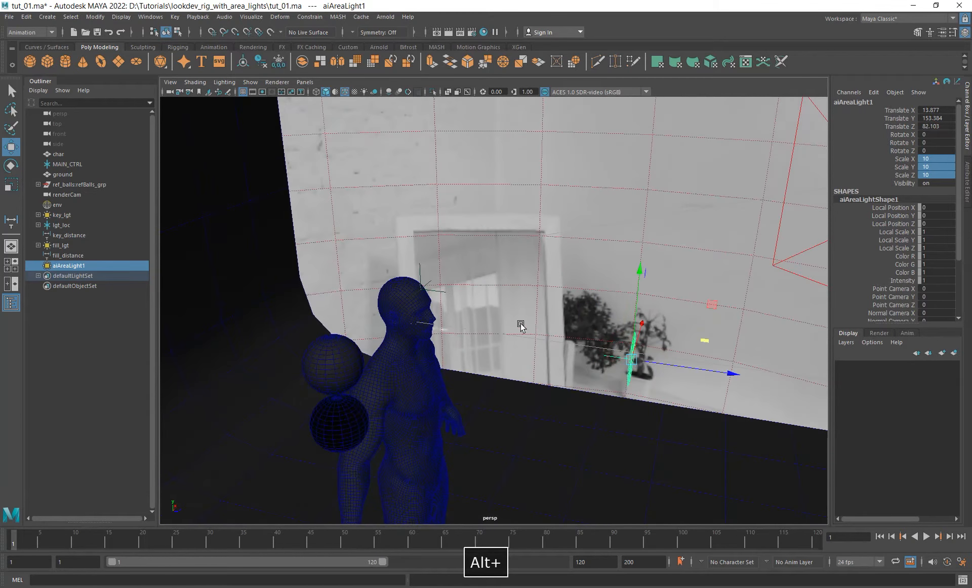
# - Align the disk light with lgt_loc by setting Translate X to 0 and Translate Y to 176.611
pyautogui.keyDown('shift'); pyautogui.click(424, 276); pyautogui.keyUp('shift')
pyautogui.click(945, 111)
pyautogui.press('Tab')
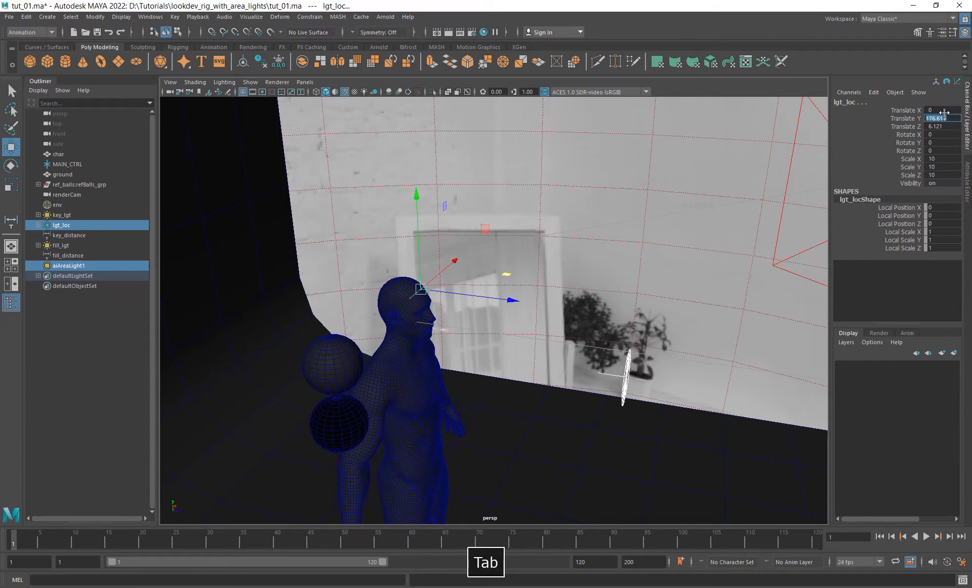
pyautogui.press('Tab')
pyautogui.keyDown('alt'); pyautogui.moveTo(615, 301); pyautogui.dragTo(564, 302); pyautogui.keyUp('alt')
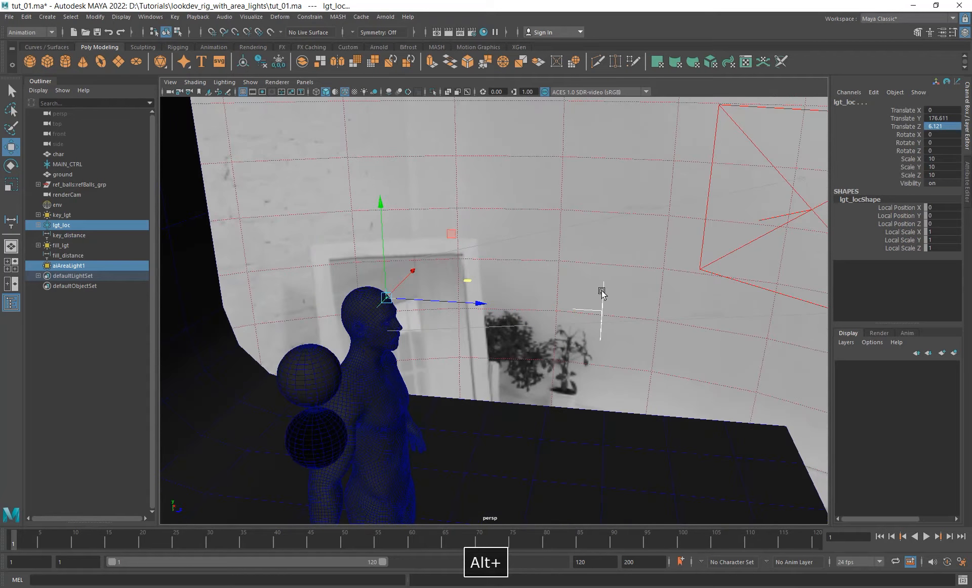
pyautogui.click(602, 291)
pyautogui.keyDown('alt'); pyautogui.moveTo(623, 334); pyautogui.dragTo(578, 334); pyautogui.keyUp('alt')
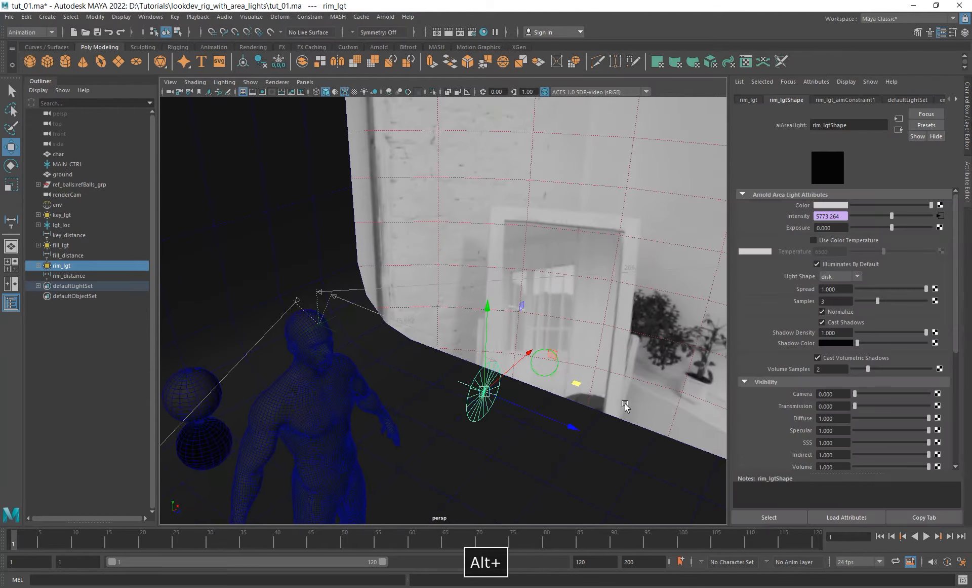
# - Move rim_lgt behind and to the side of the character, to about 300 units from lgt_loc
pyautogui.keyDown('alt'); pyautogui.moveTo(625, 403); pyautogui.dragTo(403, 394); pyautogui.keyUp('alt')
pyautogui.moveTo(554, 311); pyautogui.dragTo(266, 388)
pyautogui.hotkey('ctrl', 'z')
pyautogui.keyDown('ctrl'); pyautogui.keyDown('shift'); pyautogui.rightClick(568, 310); pyautogui.keyUp('shift'); pyautogui.keyUp('ctrl')
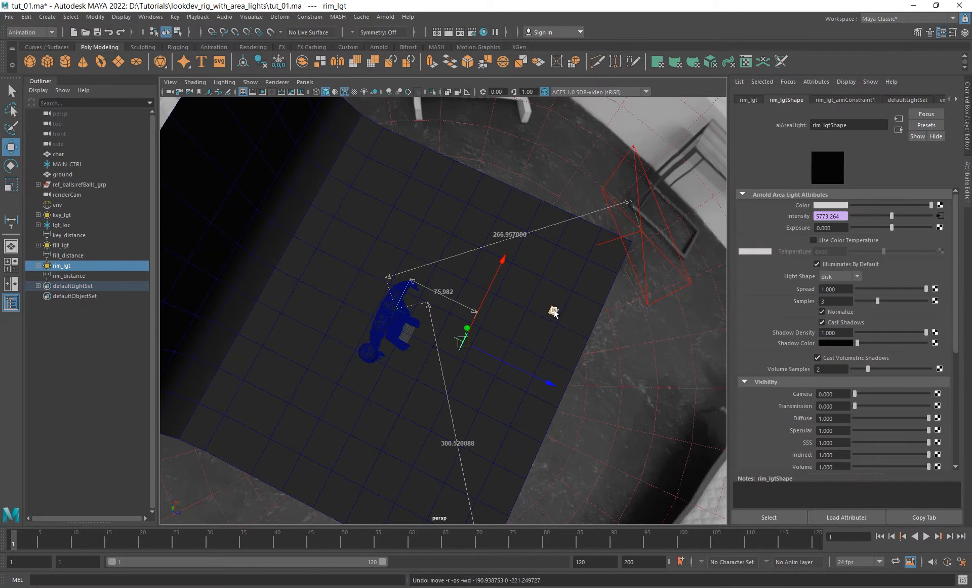
pyautogui.moveTo(554, 309); pyautogui.dragTo(373, 328)
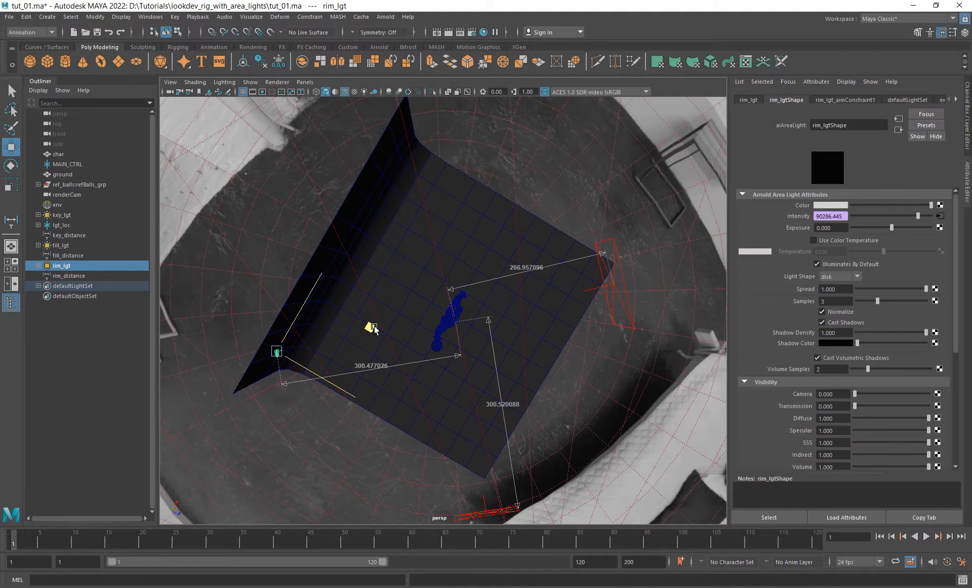
# - Select fill_lgt and move it farther from the character, to about 300 units from lgt_loc
pyautogui.keyDown('alt'); pyautogui.moveTo(373, 328); pyautogui.dragTo(481, 327); pyautogui.keyUp('alt')
pyautogui.click(575, 287)
pyautogui.click(589, 324)
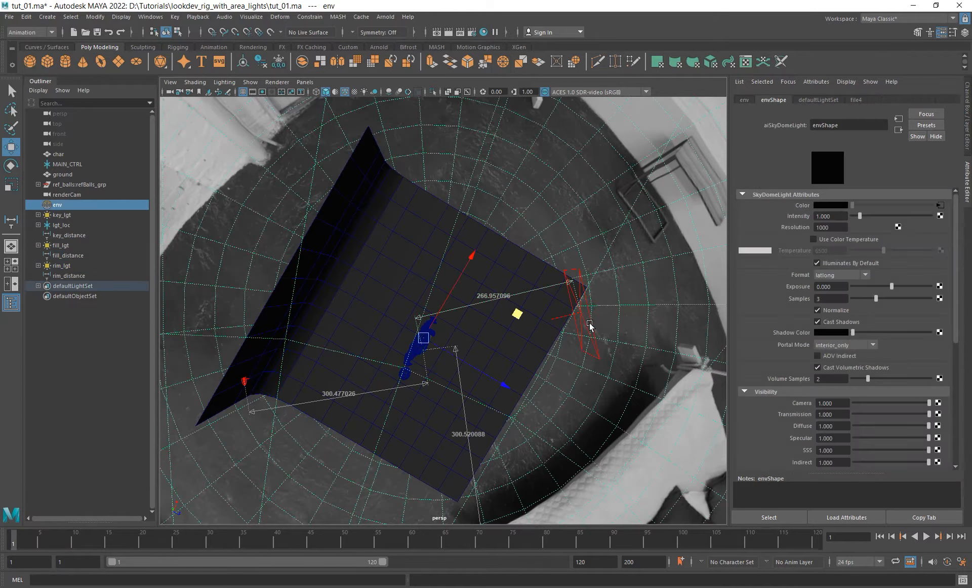
pyautogui.click(586, 317)
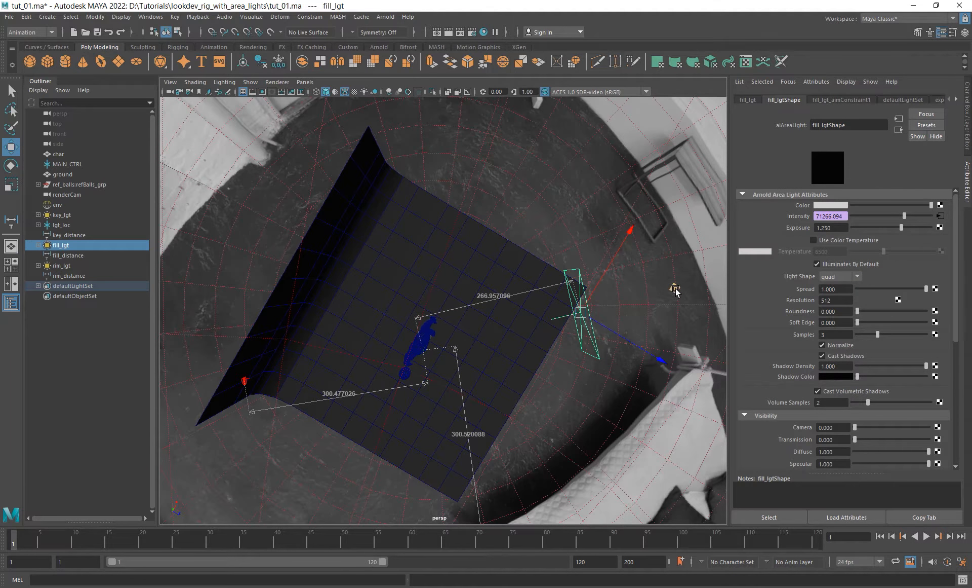
pyautogui.keyDown('ctrl'); pyautogui.keyDown('shift'); pyautogui.moveTo(640, 300); pyautogui.dragTo(603, 283, button='right'); pyautogui.keyUp('shift'); pyautogui.keyUp('ctrl')
pyautogui.keyDown('alt'); pyautogui.moveTo(606, 319); pyautogui.dragTo(569, 381); pyautogui.keyUp('alt')
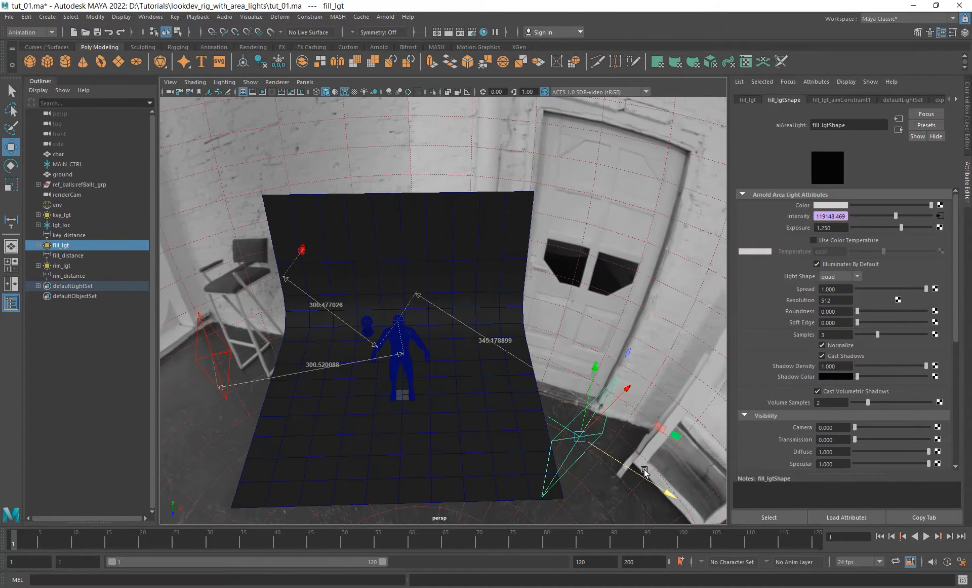
pyautogui.moveTo(638, 474); pyautogui.dragTo(504, 336)
# - Move the vertices of the ground's back wall and curve farther back, and return to object selection
pyautogui.click(430, 226)
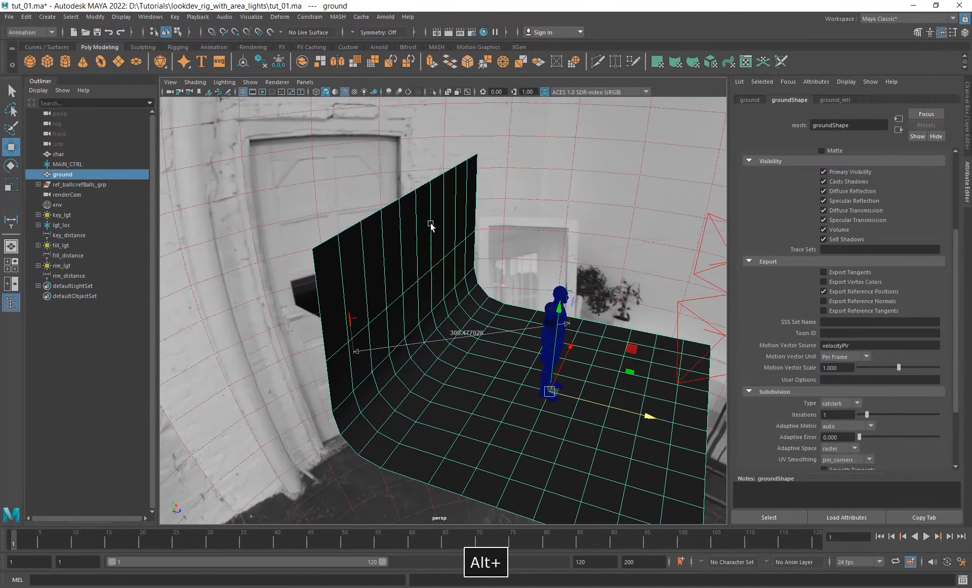
pyautogui.moveTo(431, 225); pyautogui.dragTo(369, 223, button='right')
pyautogui.scroll(-3, 395, 284)
pyautogui.keyDown('alt'); pyautogui.moveTo(395, 284); pyautogui.dragTo(491, 354); pyautogui.keyUp('alt')
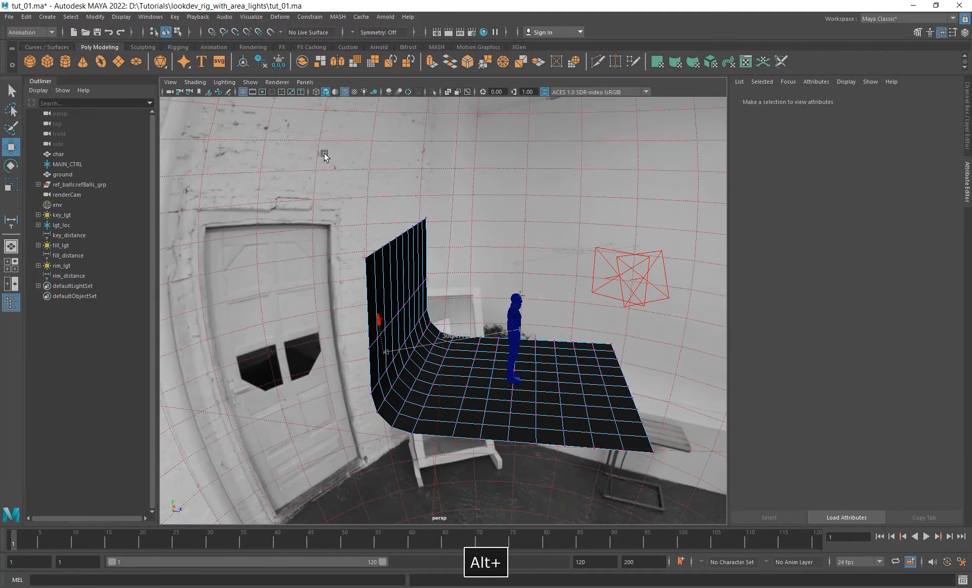
pyautogui.keyDown('alt'); pyautogui.moveTo(324, 156); pyautogui.dragTo(428, 338); pyautogui.keyUp('alt')
pyautogui.moveTo(344, 187); pyautogui.dragTo(495, 400)
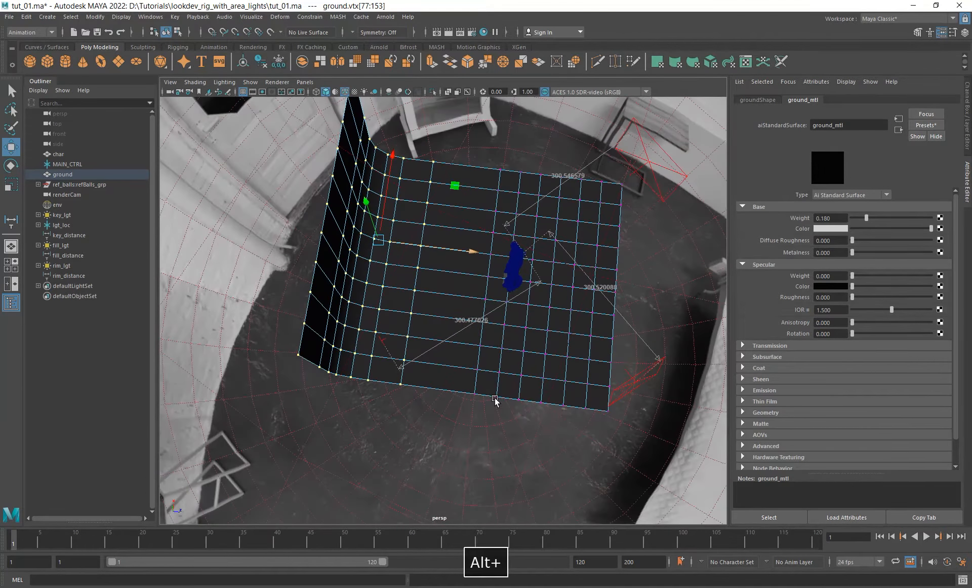
pyautogui.moveTo(337, 185); pyautogui.dragTo(363, 163, button='right')
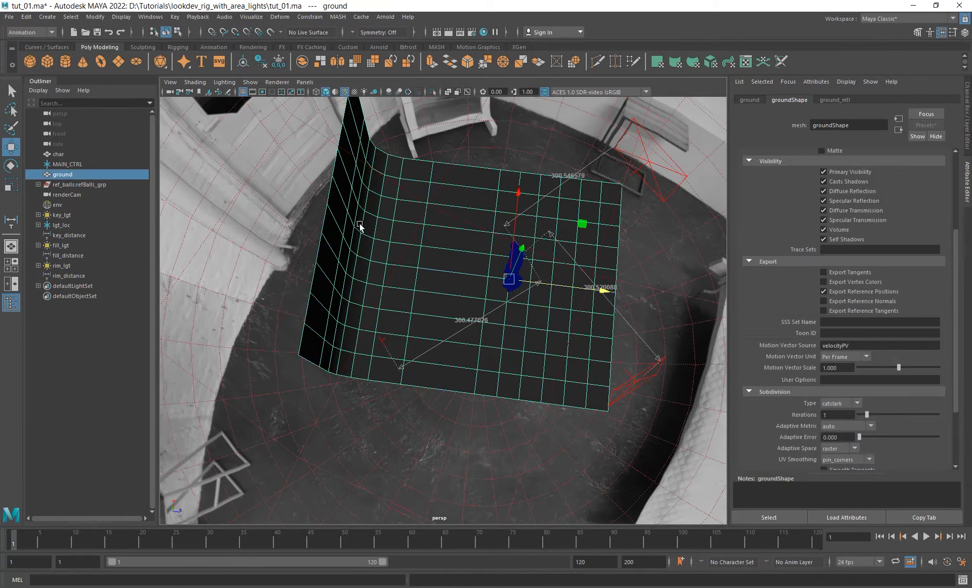
# - Group env, key_lgt, fill_lgt and rim_lgt together and name the group lgt_grp
pyautogui.click(58, 205)
pyautogui.keyDown('ctrl'); pyautogui.click(61, 214); pyautogui.keyUp('ctrl')
pyautogui.keyDown('ctrl'); pyautogui.click(71, 235); pyautogui.keyUp('ctrl')
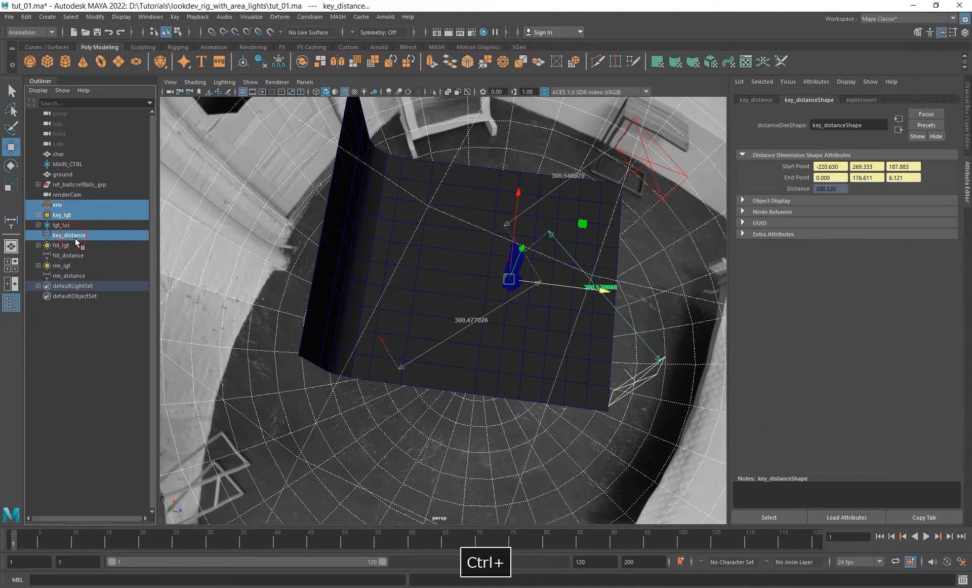
pyautogui.keyDown('ctrl'); pyautogui.click(71, 235); pyautogui.keyUp('ctrl')
pyautogui.keyDown('ctrl'); pyautogui.click(61, 245); pyautogui.keyUp('ctrl')
pyautogui.keyDown('ctrl'); pyautogui.click(64, 265); pyautogui.keyUp('ctrl')
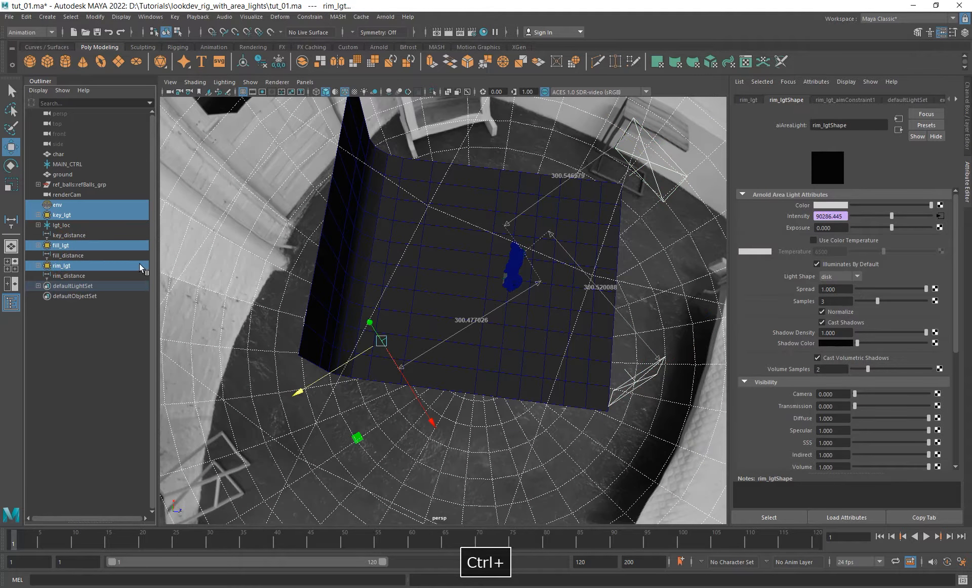
pyautogui.hotkey('ctrl', 'g')
pyautogui.doubleClick(65, 246)
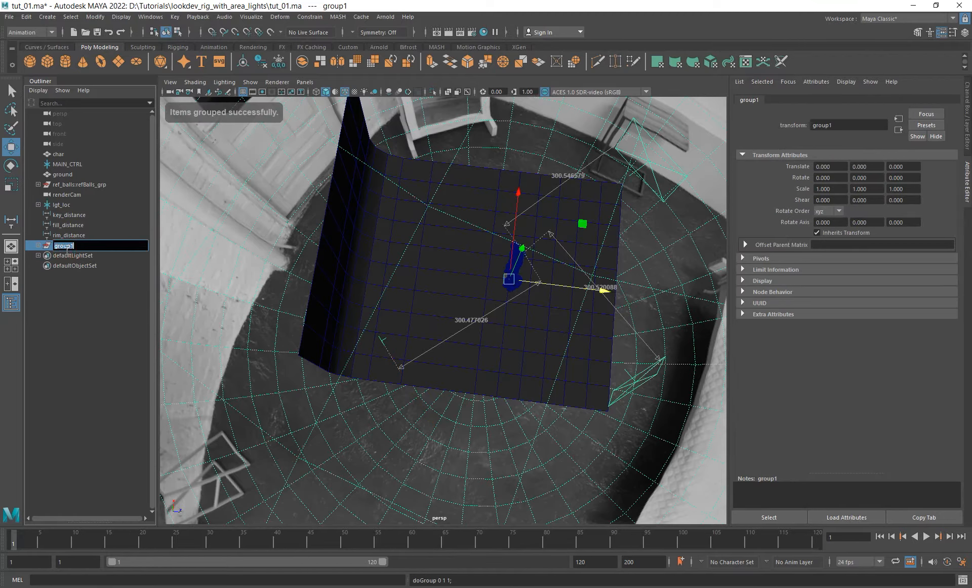
pyautogui.write('lgt grp')
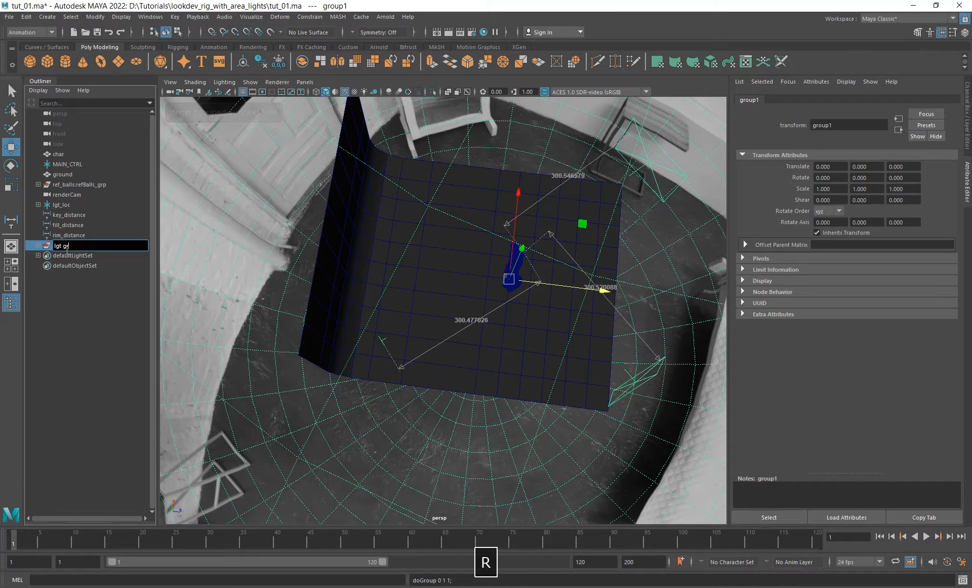
pyautogui.press('Return')
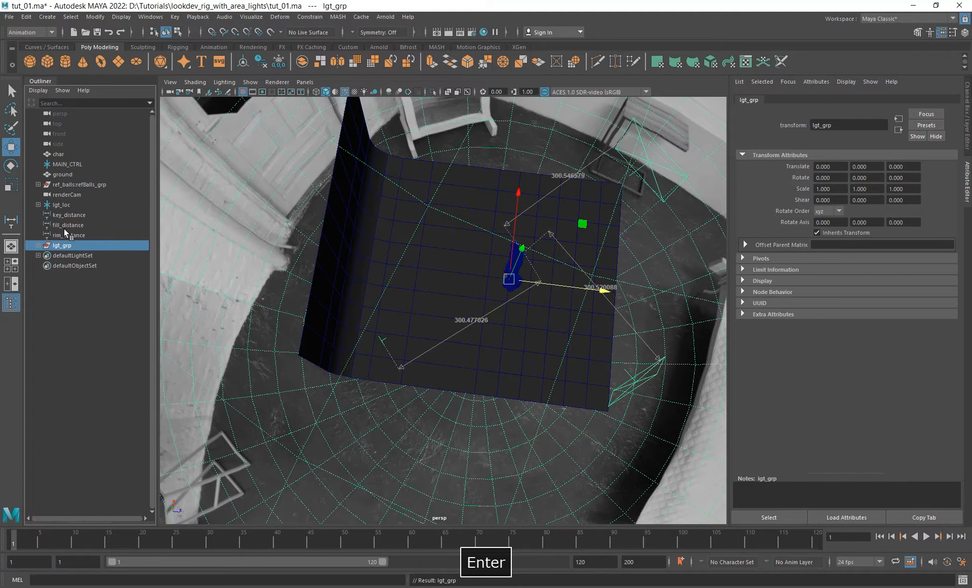
# - Try rotating lgt_grp around its vertical axis as a lighting test, and undo the rotations
pyautogui.moveTo(403, 243)
pyautogui.keyDown('alt'); pyautogui.mouseDown()
pyautogui.moveTo(441, 263)
pyautogui.moveTo(403, 250)
pyautogui.mouseUp(); pyautogui.keyUp('alt')
pyautogui.press('e')
pyautogui.keyDown('alt'); pyautogui.moveTo(553, 357); pyautogui.dragTo(572, 364); pyautogui.keyUp('alt')
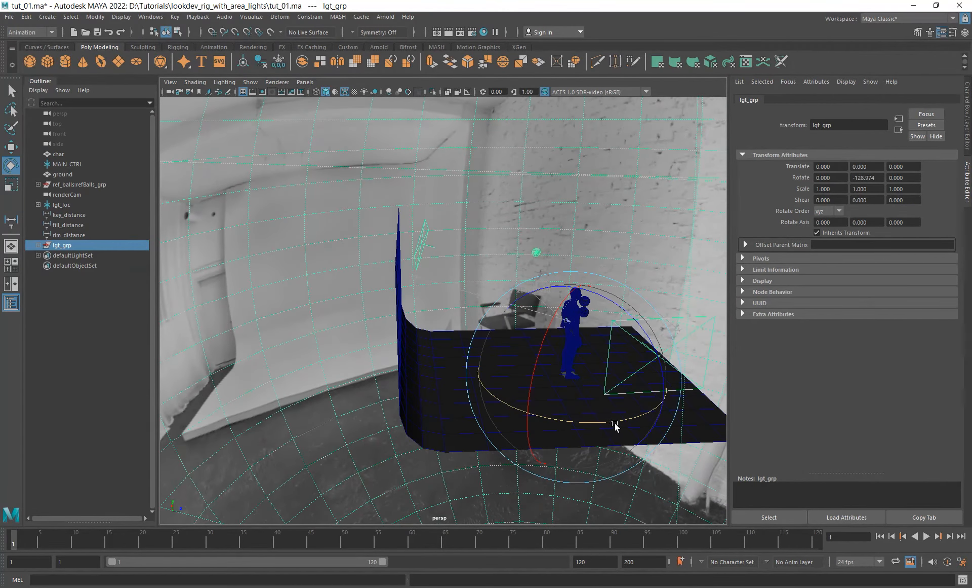
pyautogui.moveTo(614, 422); pyautogui.dragTo(630, 380)
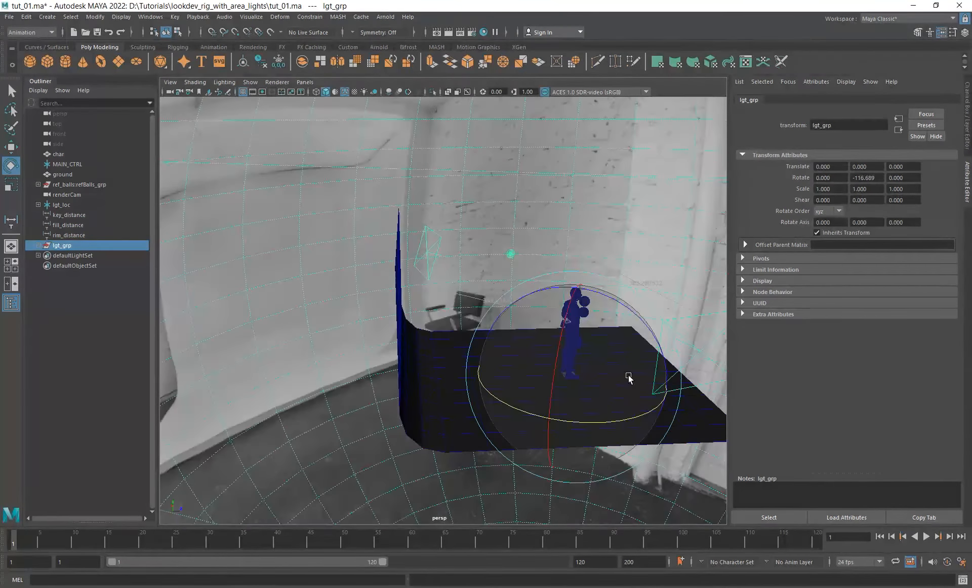
pyautogui.hotkey('ctrl', 'z')
pyautogui.keyDown('alt'); pyautogui.moveTo(507, 363); pyautogui.dragTo(510, 364); pyautogui.keyUp('alt')
pyautogui.hotkey('ctrl', 'z')
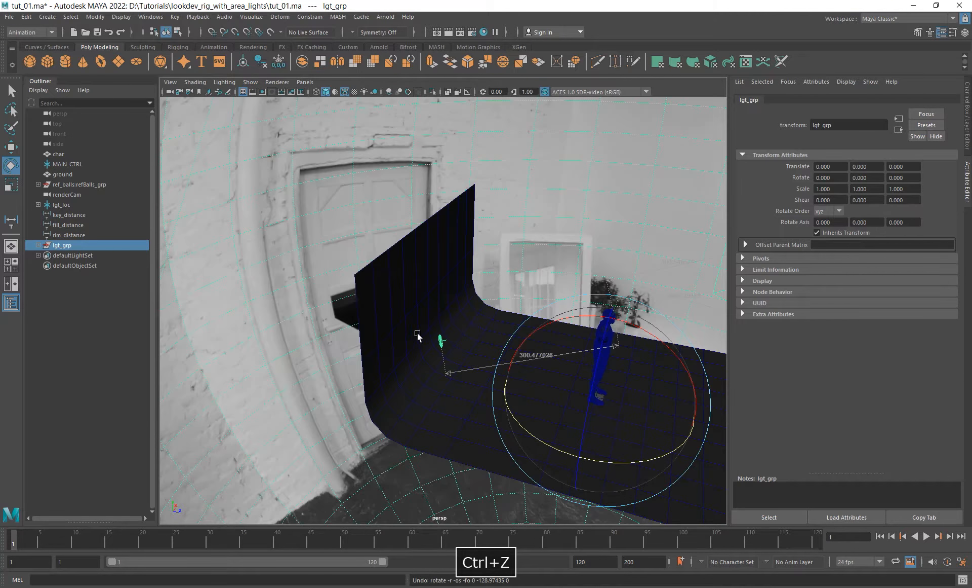
# - Select the ground's back wall and curve vertices again and push them farther behind rim_lgt
pyautogui.moveTo(416, 287); pyautogui.dragTo(373, 288, button='right')
pyautogui.keyDown('alt'); pyautogui.moveTo(408, 338); pyautogui.dragTo(506, 469); pyautogui.keyUp('alt')
pyautogui.click(507, 471)
pyautogui.press('w')
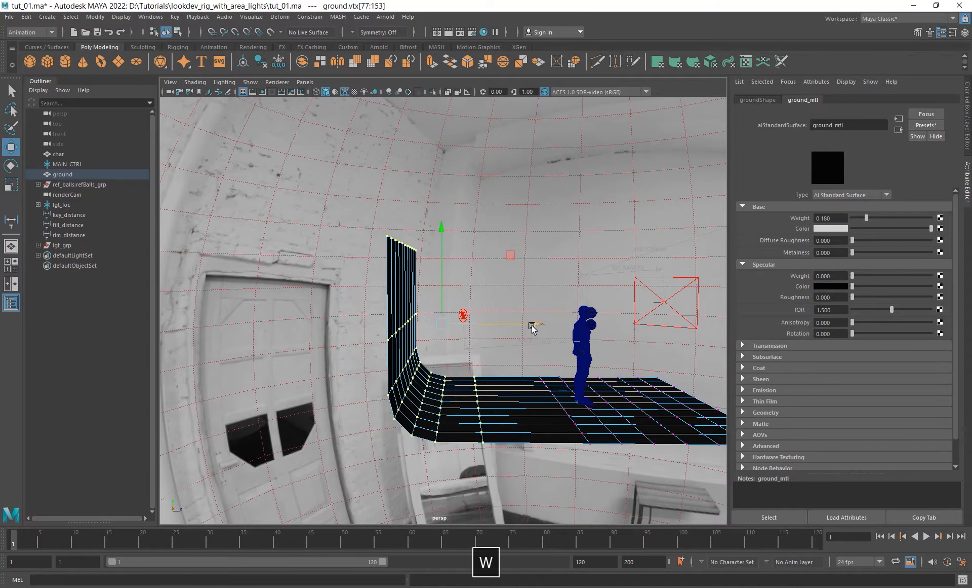
pyautogui.keyDown('alt'); pyautogui.moveTo(532, 326); pyautogui.dragTo(525, 408); pyautogui.keyUp('alt')
# - Insert three edge loops across the stretched floor section of the ground between the curve and the character
pyautogui.moveTo(524, 407); pyautogui.dragTo(517, 374, button='right')
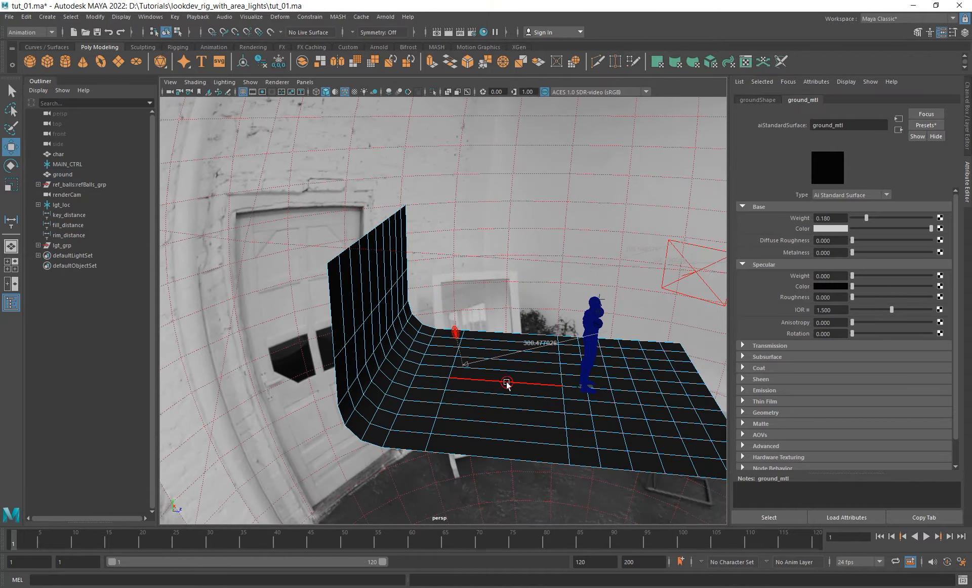
pyautogui.click(508, 382)
pyautogui.keyDown('ctrl'); pyautogui.moveTo(560, 255); pyautogui.dragTo(602, 308, button='right'); pyautogui.keyUp('ctrl')
pyautogui.keyDown('alt'); pyautogui.moveTo(602, 307); pyautogui.dragTo(474, 384); pyautogui.keyUp('alt')
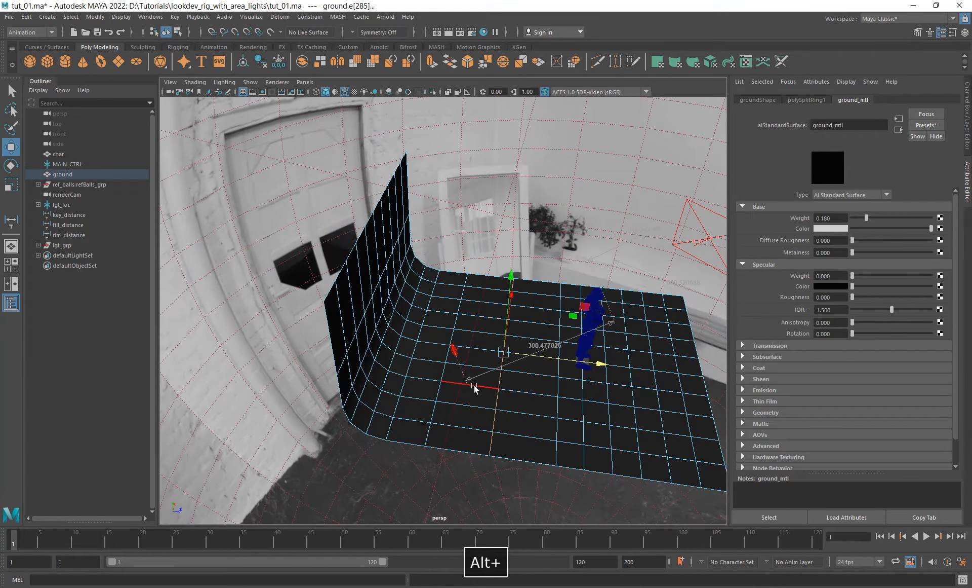
pyautogui.press('g')
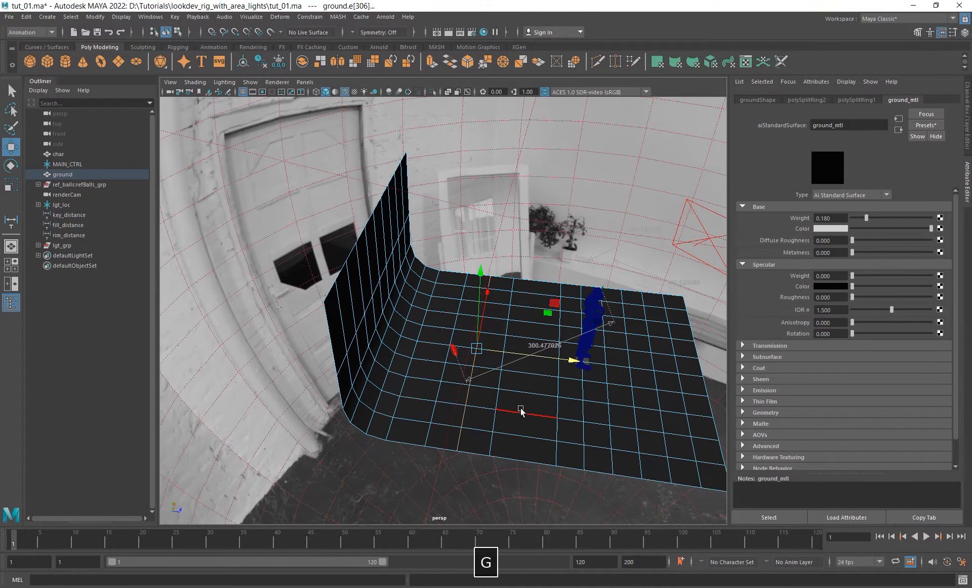
pyautogui.press('F8')
# - Look through renderCam and widen the ground along X to a scale of 572.125, filling the camera frame
pyautogui.keyDown('alt'); pyautogui.moveTo(636, 350); pyautogui.dragTo(353, 97); pyautogui.keyUp('alt')
pyautogui.click(305, 82)
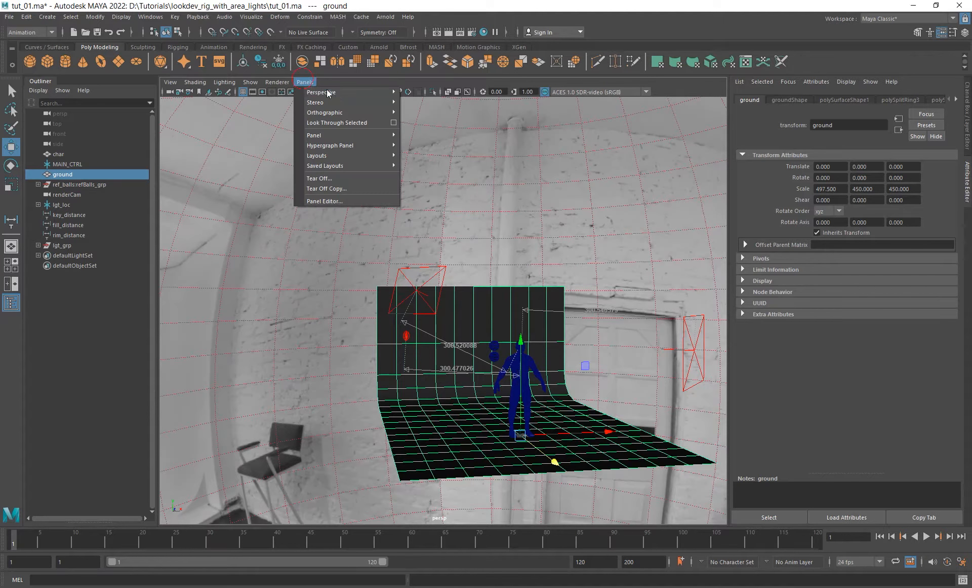
pyautogui.moveTo(349, 92)
pyautogui.click(428, 103)
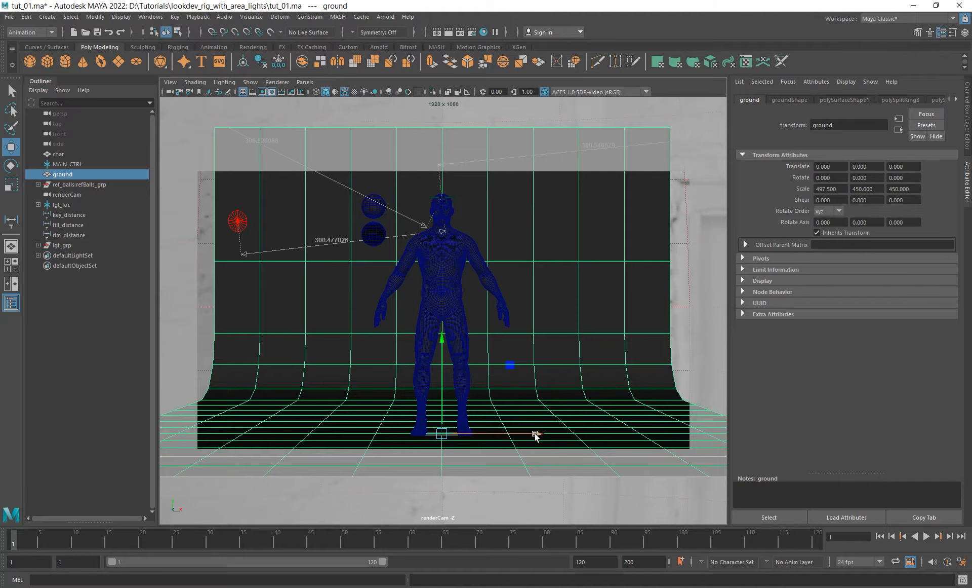
pyautogui.press('r')
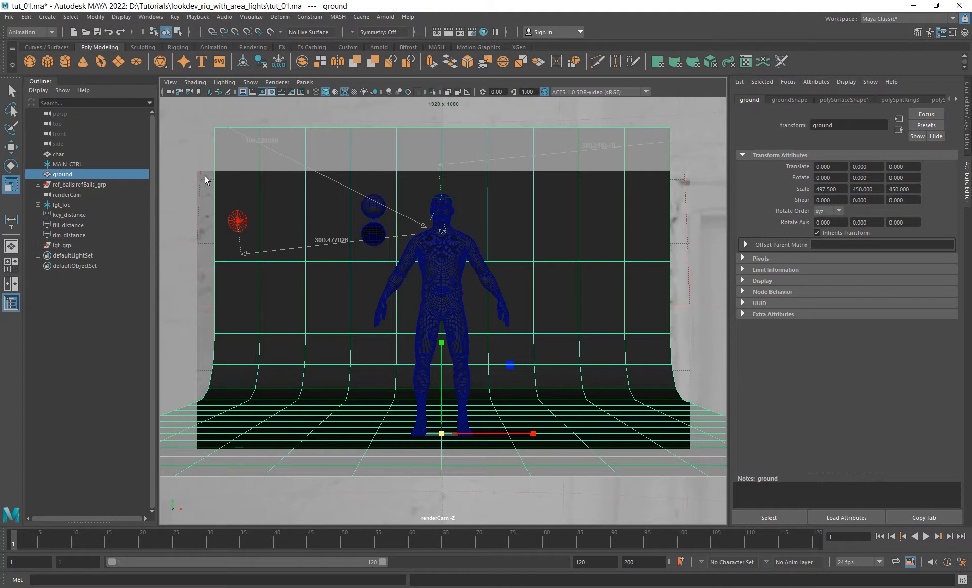
pyautogui.moveTo(533, 434); pyautogui.dragTo(547, 435)
pyautogui.keyDown('alt'); pyautogui.moveTo(610, 313); pyautogui.dragTo(558, 308, button='right'); pyautogui.keyUp('alt')
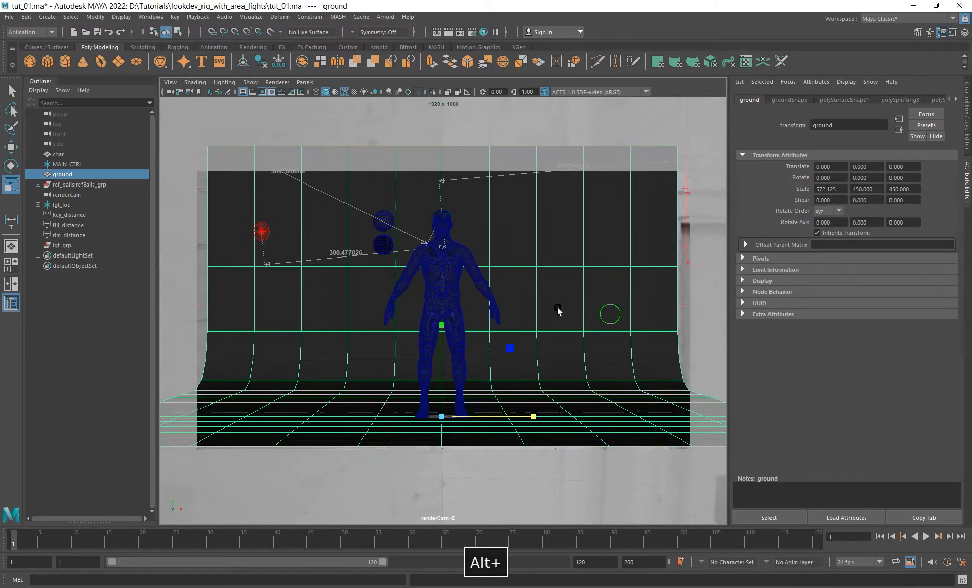
pyautogui.press('[')
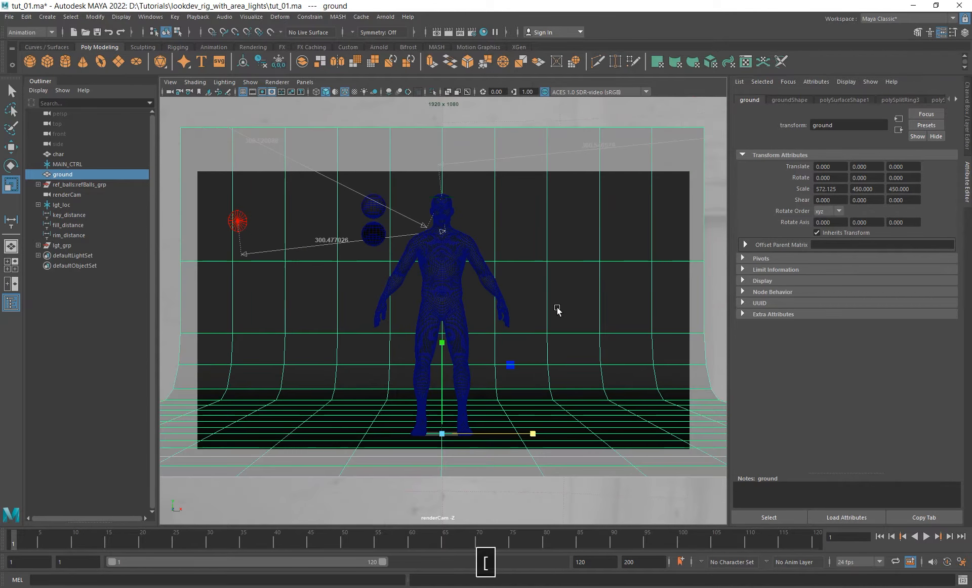
# - Return to the perspective view, select key_lgt and open its Arnold area light attributes
pyautogui.press('space')
pyautogui.moveTo(558, 308); pyautogui.dragTo(558, 266)
pyautogui.keyDown('alt'); pyautogui.moveTo(532, 296); pyautogui.dragTo(490, 257); pyautogui.keyUp('alt')
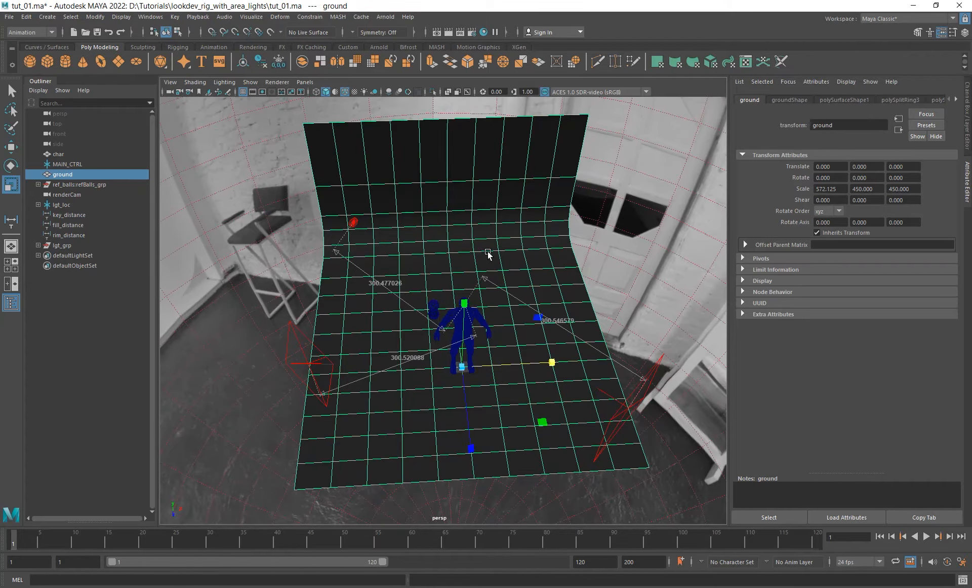
pyautogui.click(305, 339)
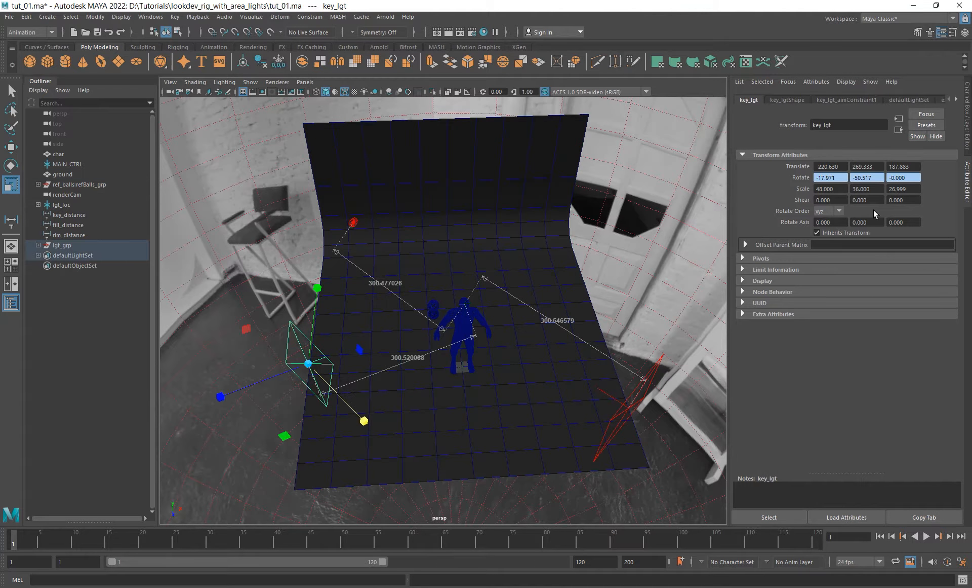
pyautogui.click(789, 100)
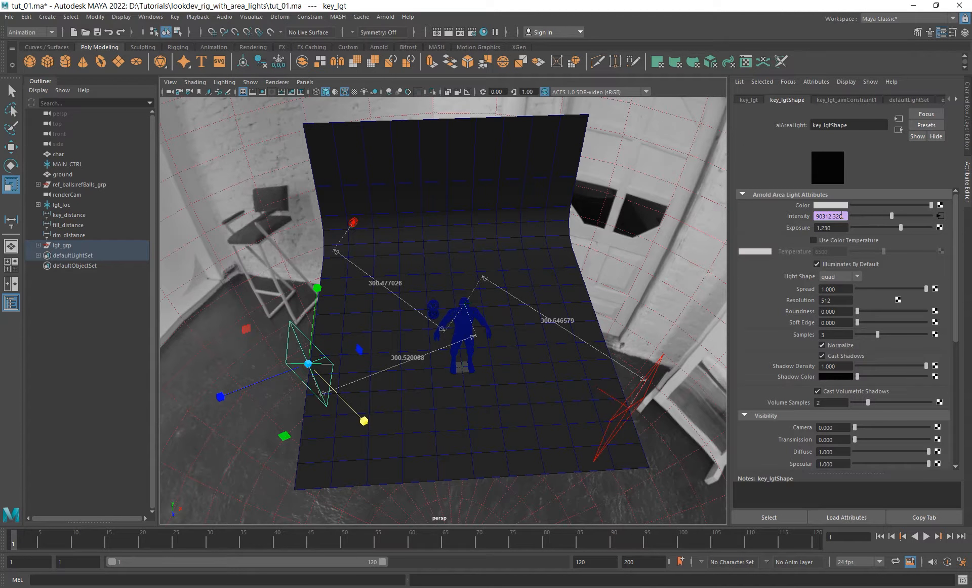
# - Select rim_lgt in the viewport and review its Arnold area light attributes
pyautogui.keyDown('alt'); pyautogui.moveTo(430, 304); pyautogui.dragTo(326, 200); pyautogui.keyUp('alt')
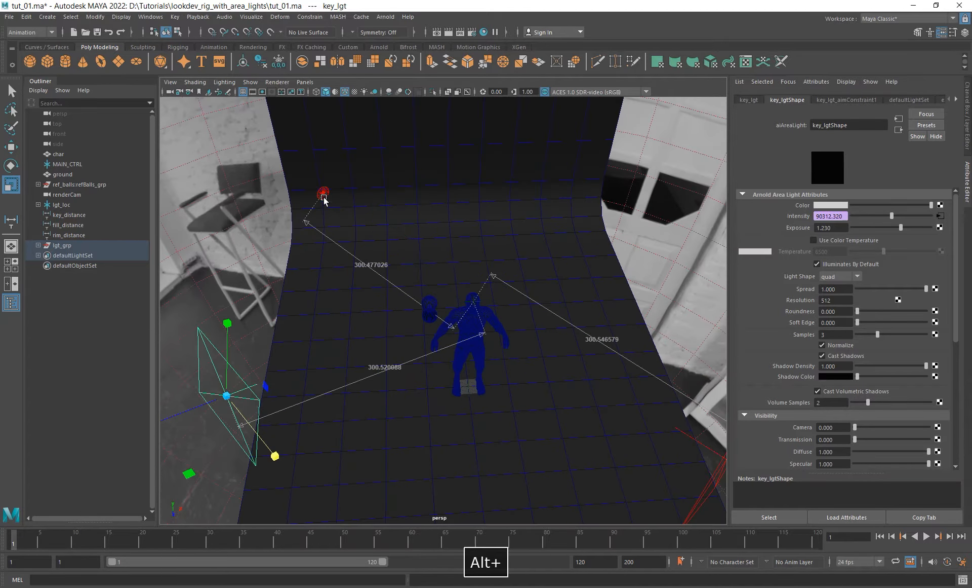
pyautogui.click(325, 195)
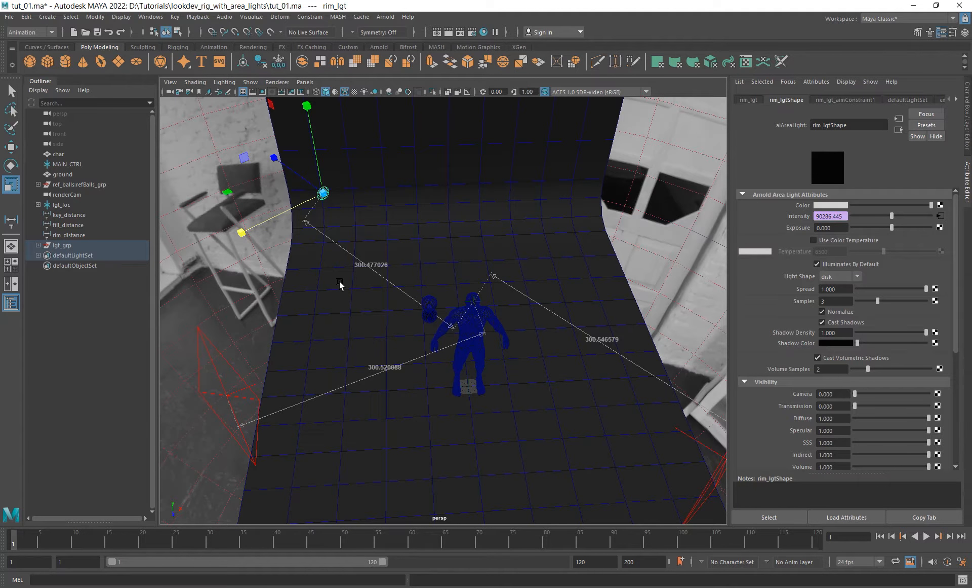
pyautogui.keyDown('alt'); pyautogui.moveTo(424, 241); pyautogui.dragTo(313, 211); pyautogui.keyUp('alt')
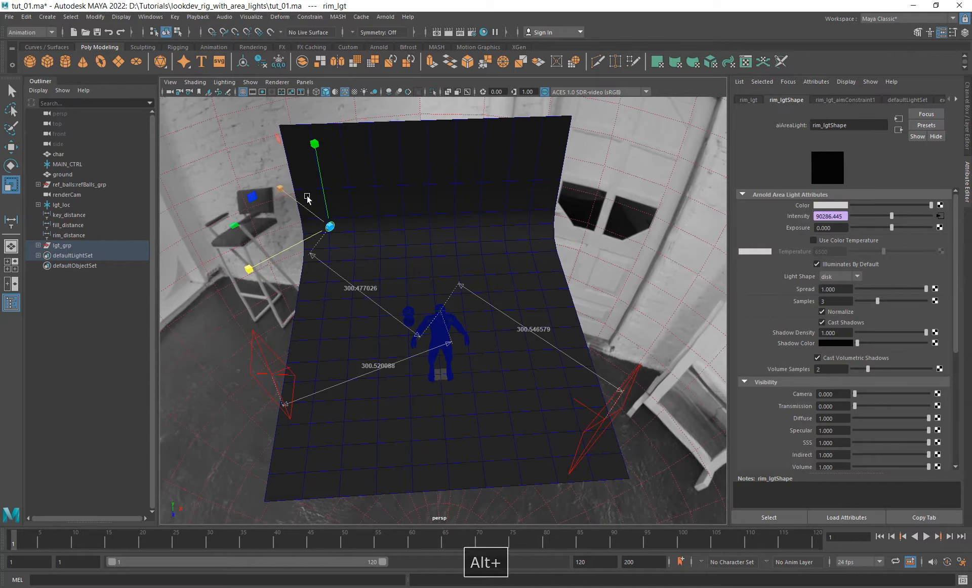
pyautogui.keyDown('alt'); pyautogui.moveTo(424, 254); pyautogui.dragTo(332, 335); pyautogui.keyUp('alt')
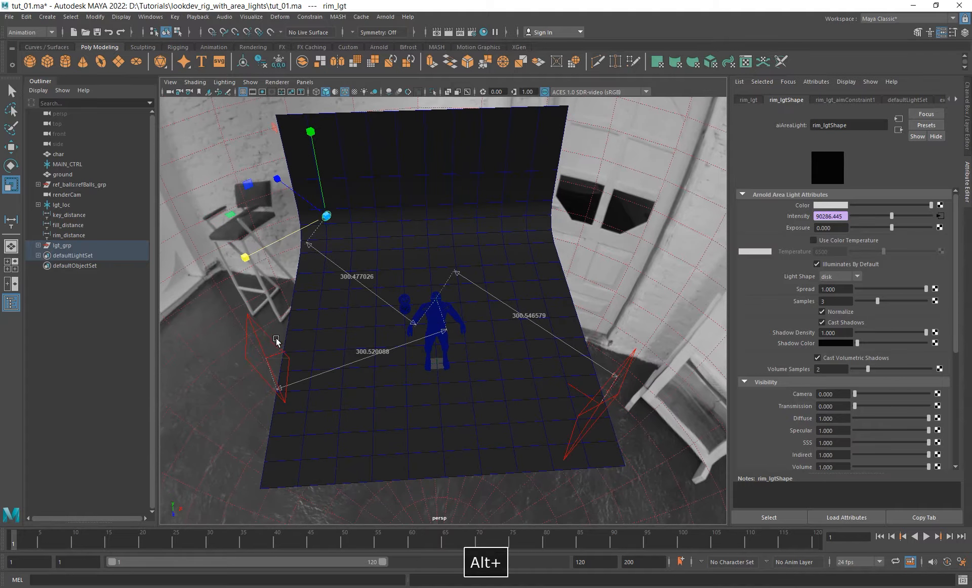
# - Select fill_lgt and map its Color with a File texture that loads SoftBox_A.exr from the SoftBox_A folder
pyautogui.click(629, 385)
pyautogui.click(598, 395)
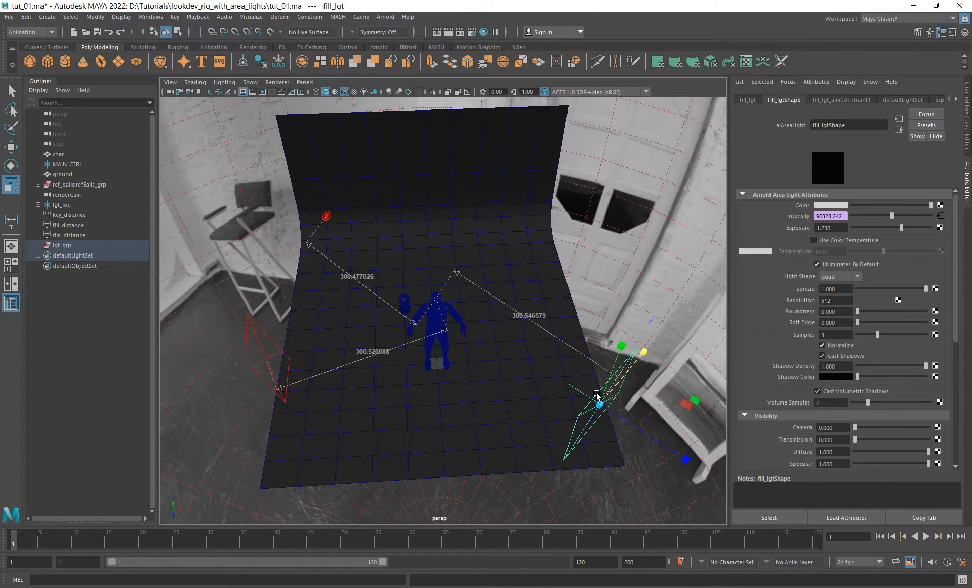
pyautogui.keyDown('alt'); pyautogui.moveTo(575, 374); pyautogui.dragTo(486, 346); pyautogui.keyUp('alt')
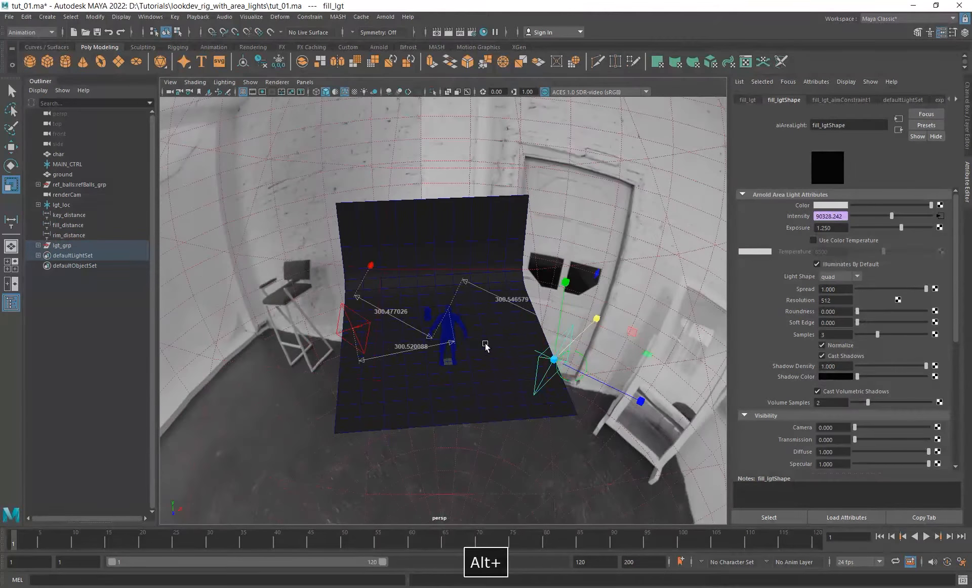
pyautogui.click(940, 205)
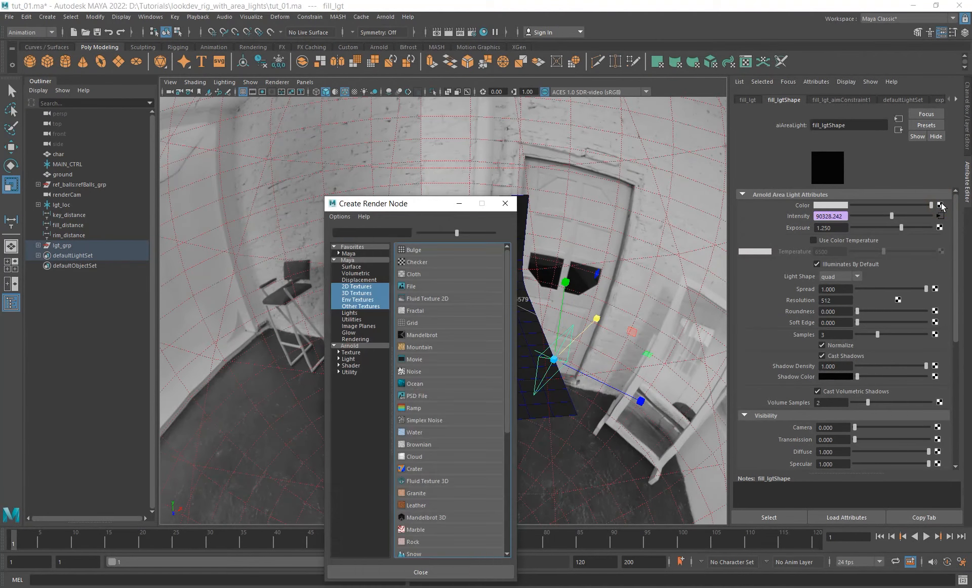
pyautogui.click(412, 289)
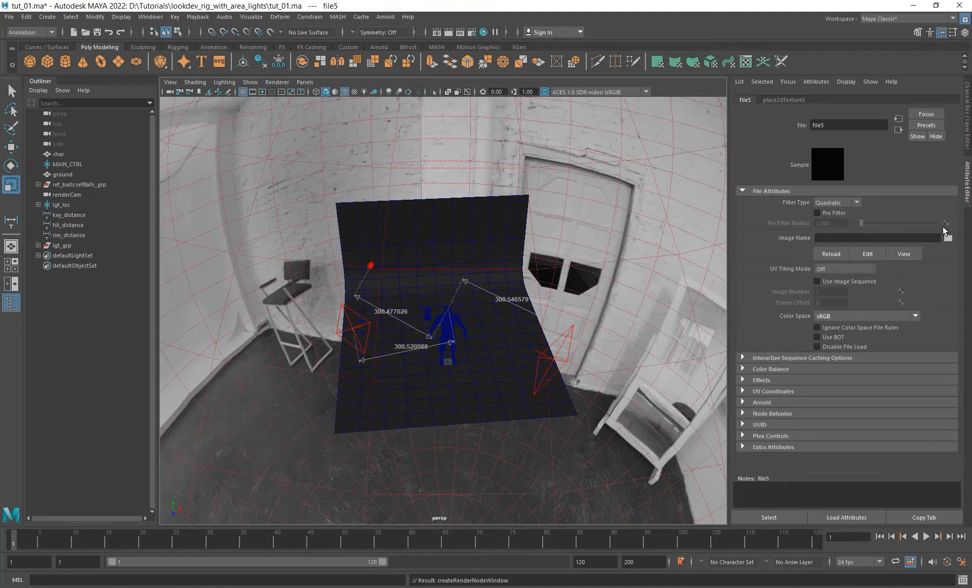
pyautogui.click(949, 238)
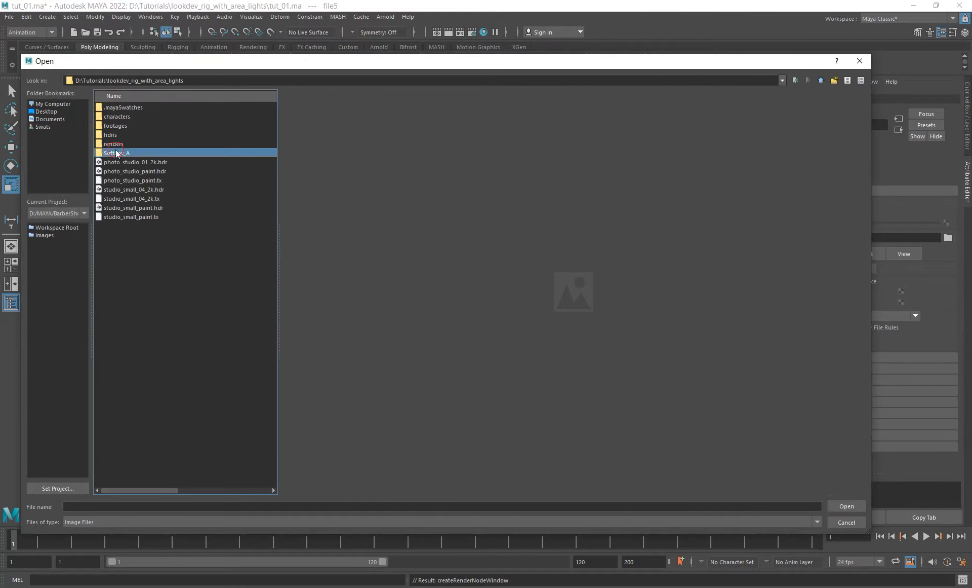
pyautogui.doubleClick(118, 153)
pyautogui.click(136, 118)
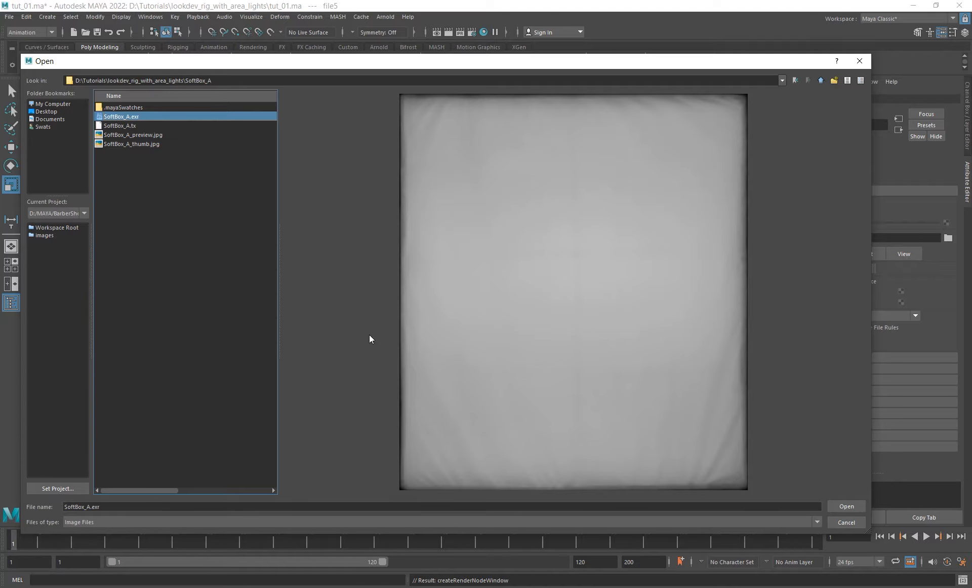
# - Open the Node Editor, graph the SoftBox_A.exr node's input connections and move the window aside to uncover the viewport
pyautogui.click(150, 17)
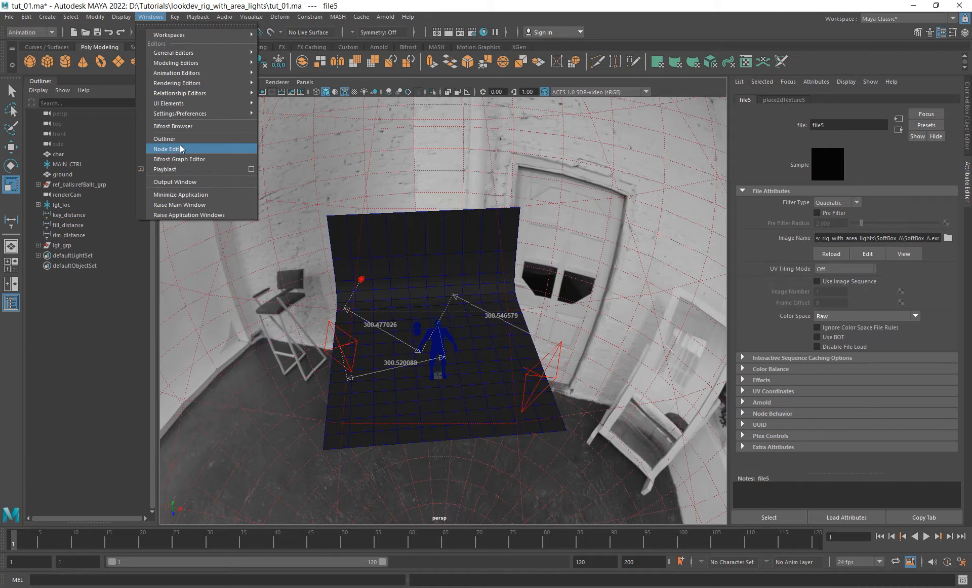
pyautogui.click(177, 148)
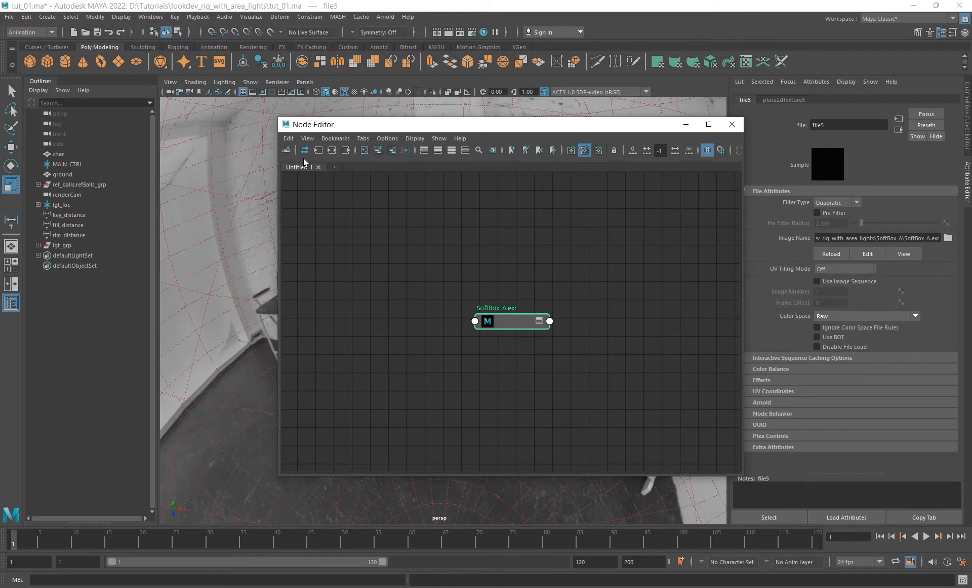
pyautogui.click(317, 151)
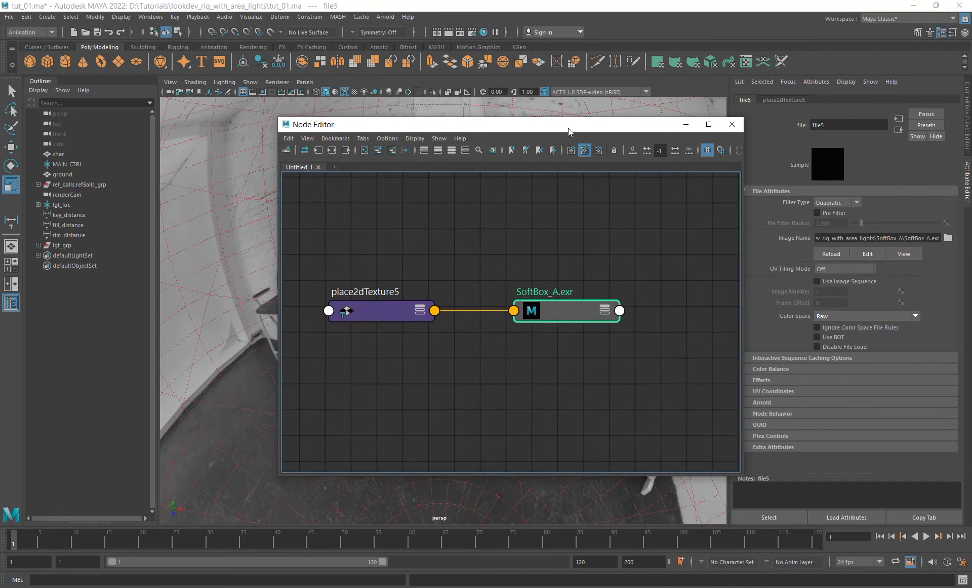
pyautogui.moveTo(569, 130); pyautogui.dragTo(193, 155)
# - Connect the SoftBox_A.exr node to the Color of key_lgt and close the Node Editor
pyautogui.keyDown('alt'); pyautogui.moveTo(463, 267); pyautogui.dragTo(497, 355); pyautogui.keyUp('alt')
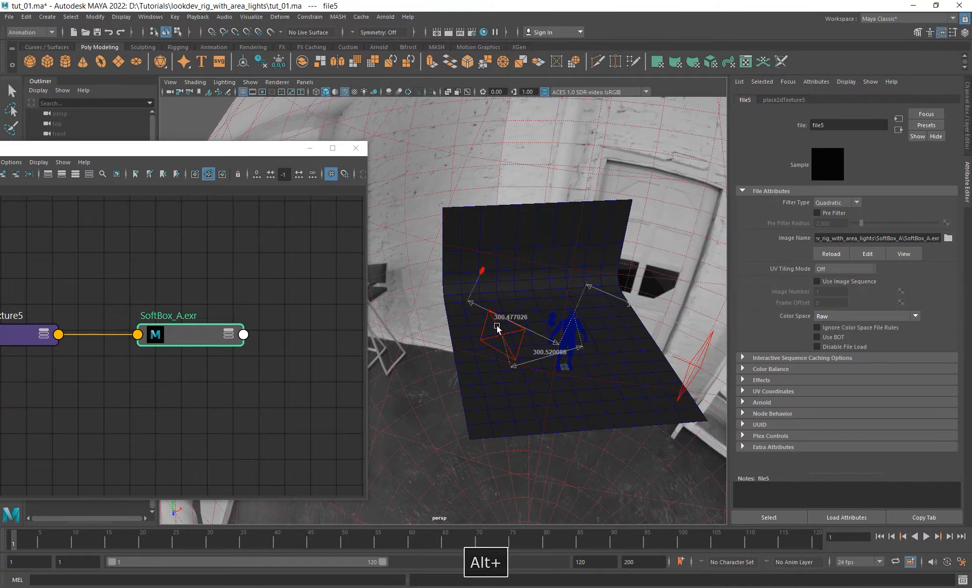
pyautogui.click(497, 328)
pyautogui.moveTo(188, 329); pyautogui.dragTo(662, 324, button='middle')
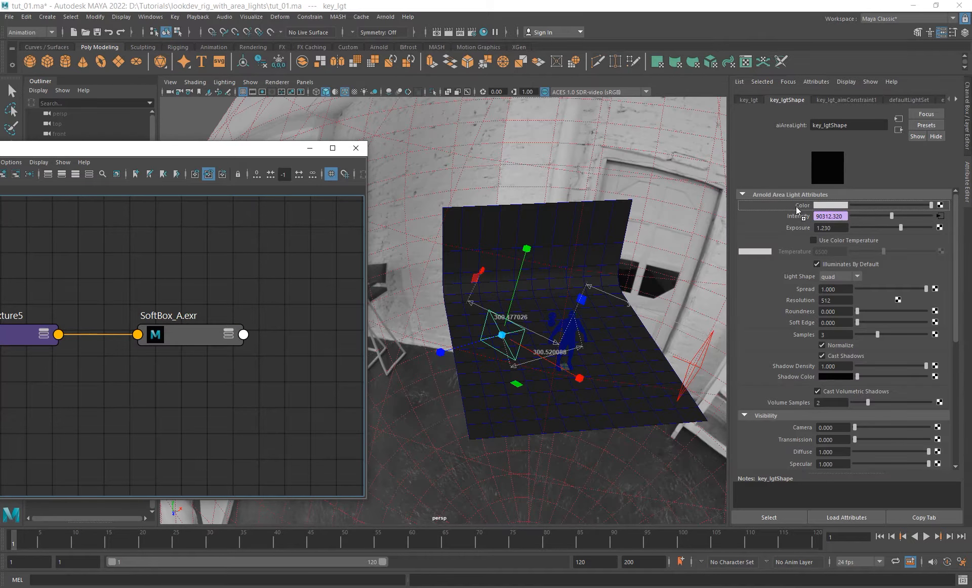
pyautogui.moveTo(796, 207); pyautogui.dragTo(798, 208, button='middle')
pyautogui.keyDown('alt'); pyautogui.moveTo(246, 263); pyautogui.dragTo(256, 278, button='middle'); pyautogui.keyUp('alt')
pyautogui.click(357, 149)
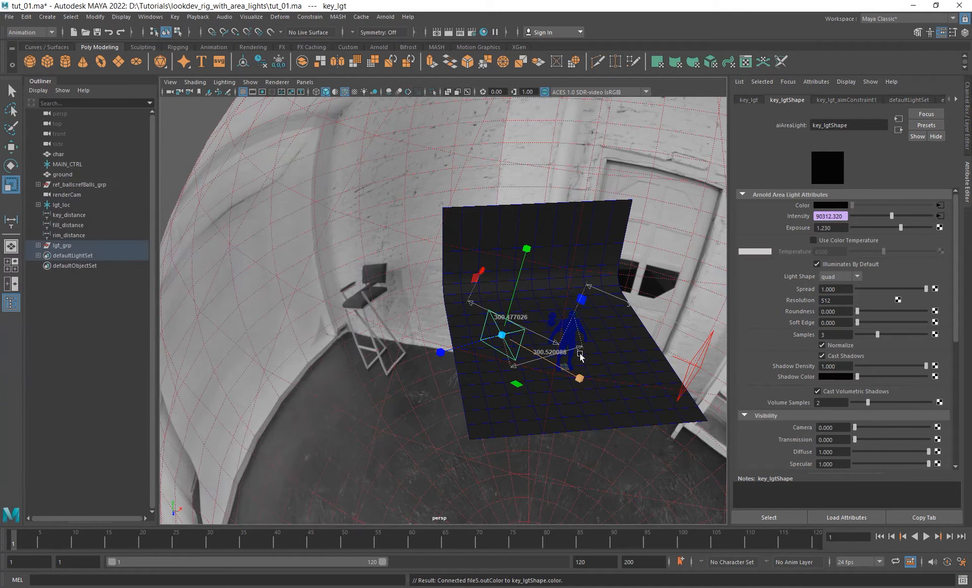
# - Render the scene through renderCam in the Arnold RenderView and frame the whole image
pyautogui.keyDown('alt'); pyautogui.moveTo(580, 356); pyautogui.dragTo(532, 377); pyautogui.keyUp('alt')
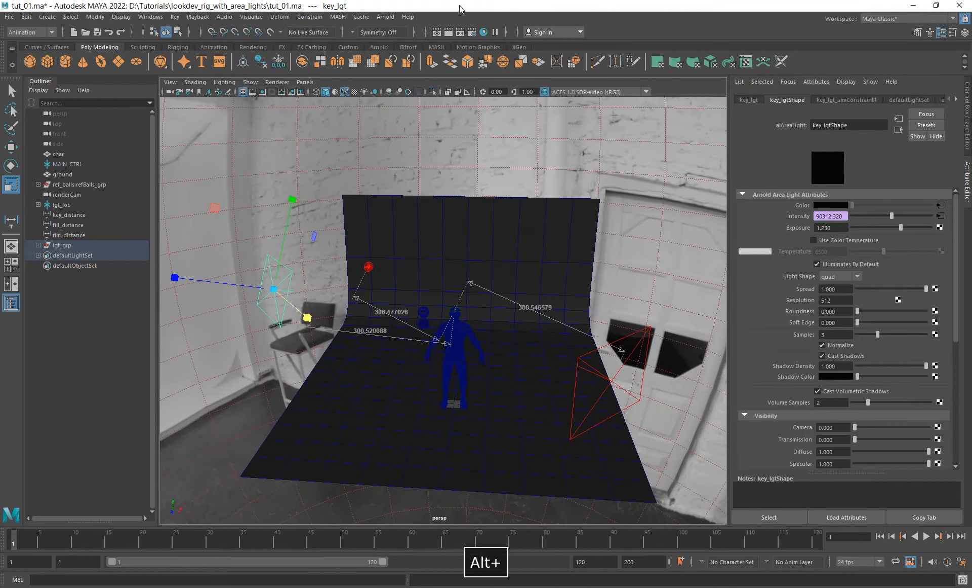
pyautogui.click(378, 14)
pyautogui.click(405, 34)
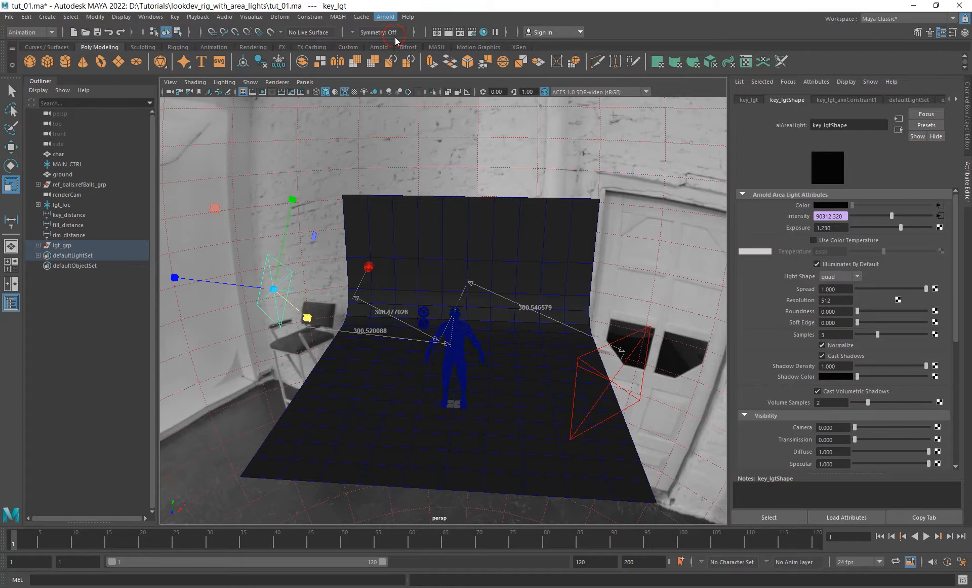
pyautogui.moveTo(360, 271)
pyautogui.keyDown('alt'); pyautogui.mouseDown(button='middle')
pyautogui.moveTo(414, 268)
pyautogui.moveTo(353, 263)
pyautogui.mouseUp(button='middle'); pyautogui.keyUp('alt')
pyautogui.moveTo(431, 129); pyautogui.dragTo(488, 128)
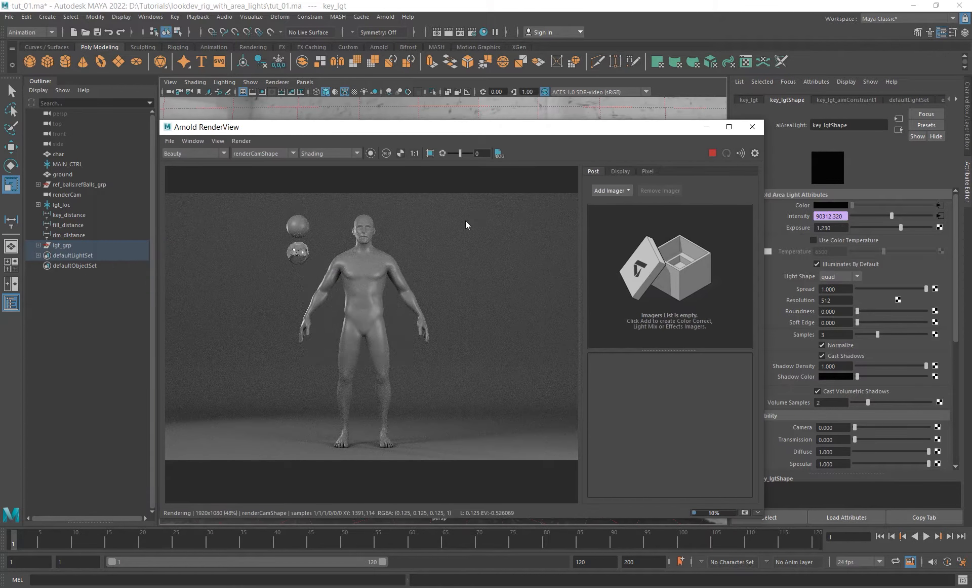
pyautogui.scroll(-2, 451, 271)
pyautogui.keyDown('alt'); pyautogui.moveTo(452, 274); pyautogui.dragTo(454, 310, button='middle'); pyautogui.keyUp('alt')
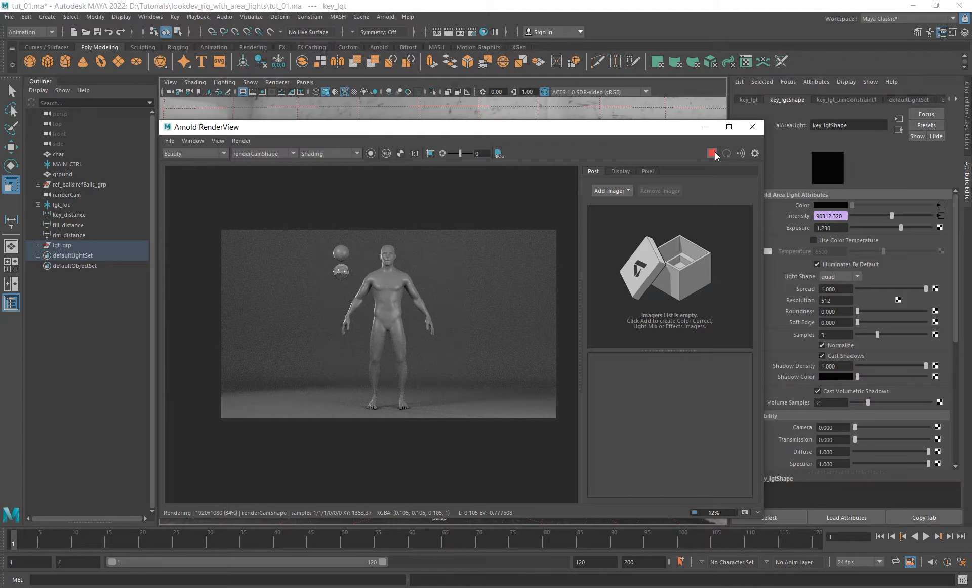
# - Stop the render and move rim_lgt to the front of the character, between key_lgt and fill_lgt
pyautogui.moveTo(609, 127); pyautogui.dragTo(571, 430)
pyautogui.scroll(-3, 456, 299)
pyautogui.keyDown('alt'); pyautogui.moveTo(455, 299); pyautogui.dragTo(403, 289); pyautogui.keyUp('alt')
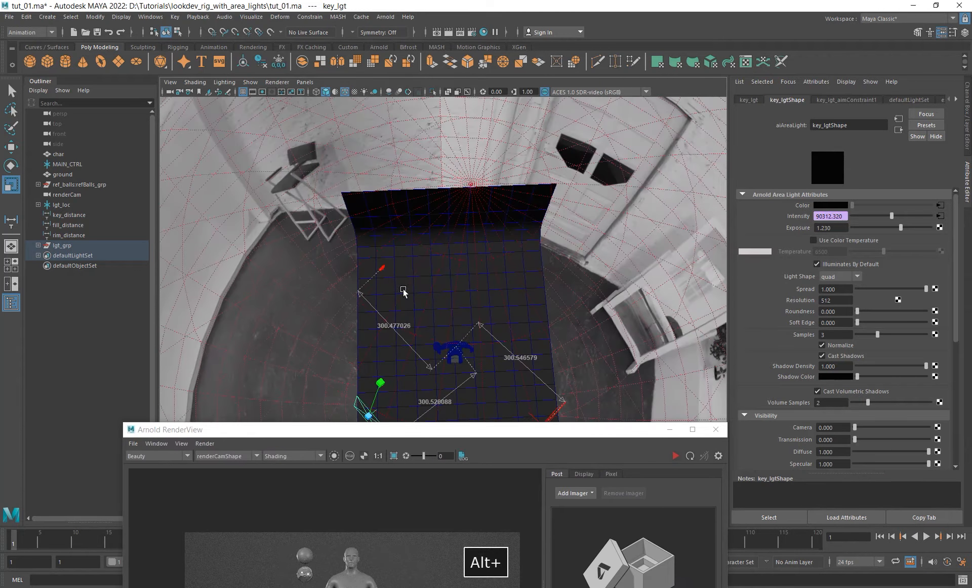
pyautogui.click(382, 267)
pyautogui.keyDown('alt'); pyautogui.moveTo(445, 308); pyautogui.dragTo(456, 284, button='middle'); pyautogui.keyUp('alt')
pyautogui.press('w')
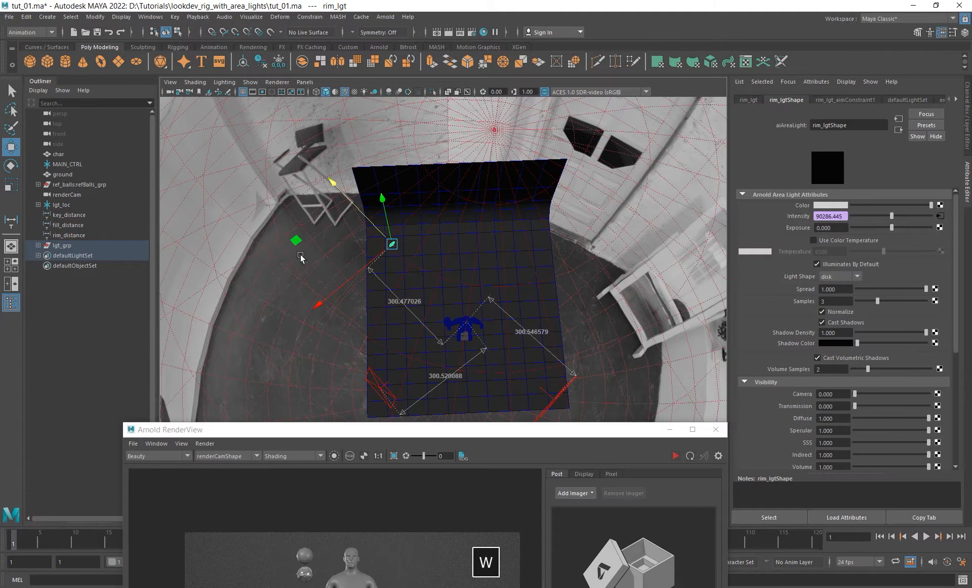
pyautogui.moveTo(297, 241); pyautogui.dragTo(384, 344)
pyautogui.hotkey('ctrl', 'z')
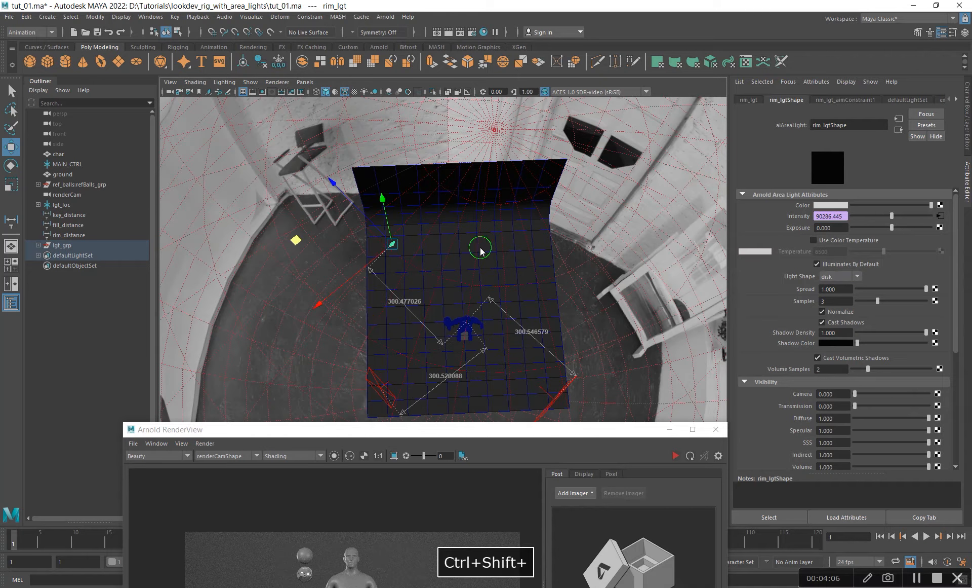
pyautogui.moveTo(467, 309); pyautogui.dragTo(542, 448, button='middle')
pyautogui.keyDown('alt'); pyautogui.moveTo(504, 357); pyautogui.dragTo(562, 310); pyautogui.keyUp('alt')
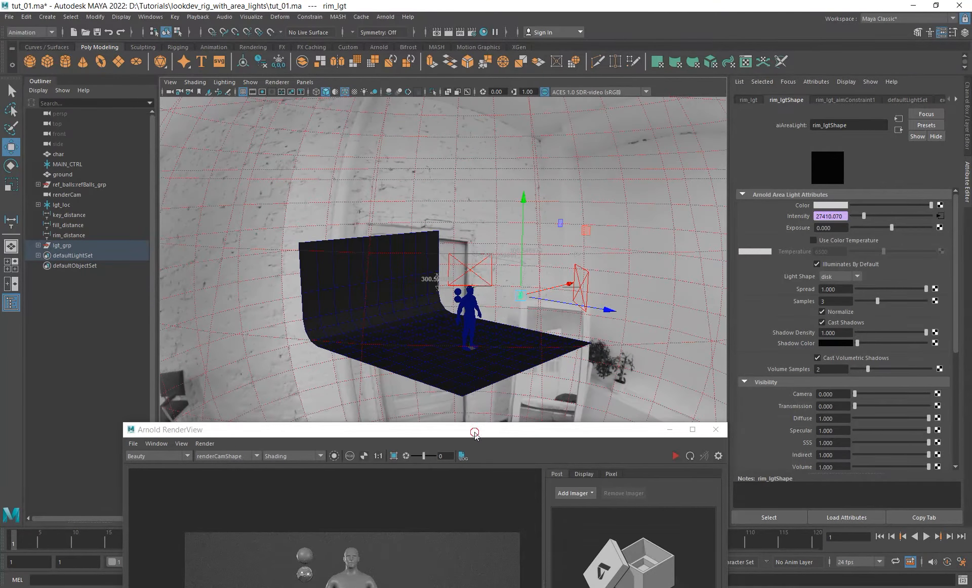
# - Expand lgt_grp and hide key_lgt and fill_lgt, leaving only rim_lgt and env active
pyautogui.moveTo(475, 433); pyautogui.dragTo(497, 408)
pyautogui.click(38, 246)
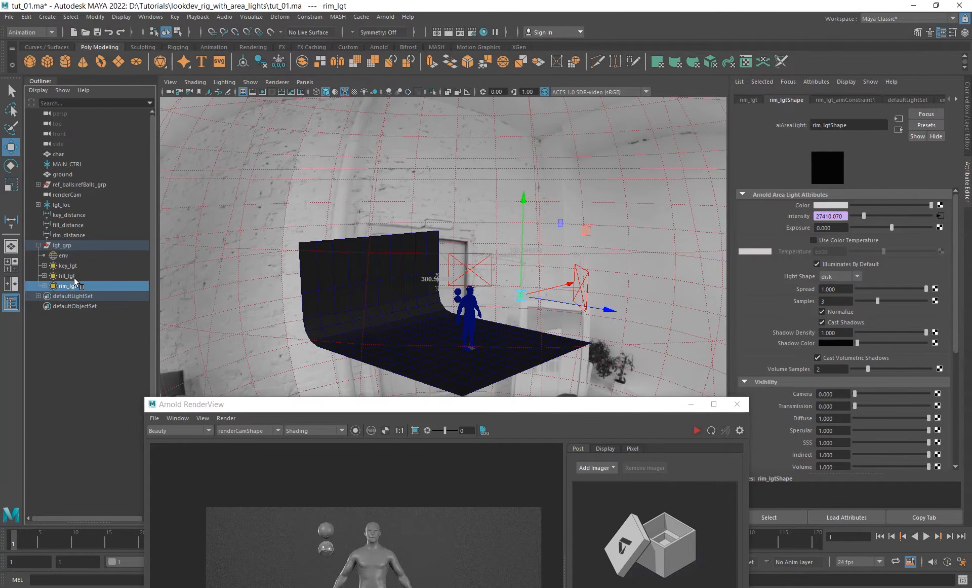
pyautogui.keyDown('ctrl'); pyautogui.click(81, 277); pyautogui.keyUp('ctrl')
pyautogui.click(70, 276)
pyautogui.keyDown('ctrl'); pyautogui.click(73, 270); pyautogui.keyUp('ctrl')
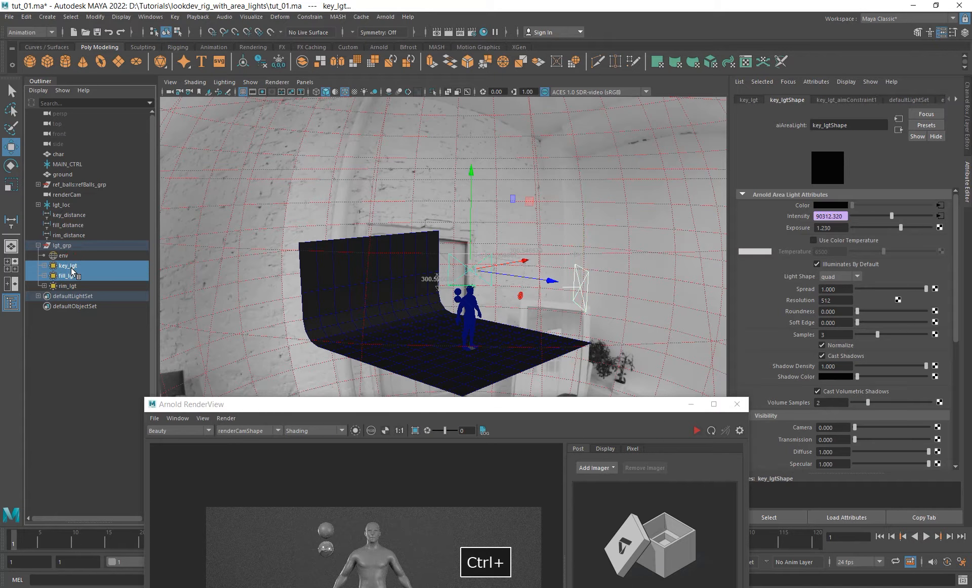
pyautogui.hotkey('ctrl', 'h')
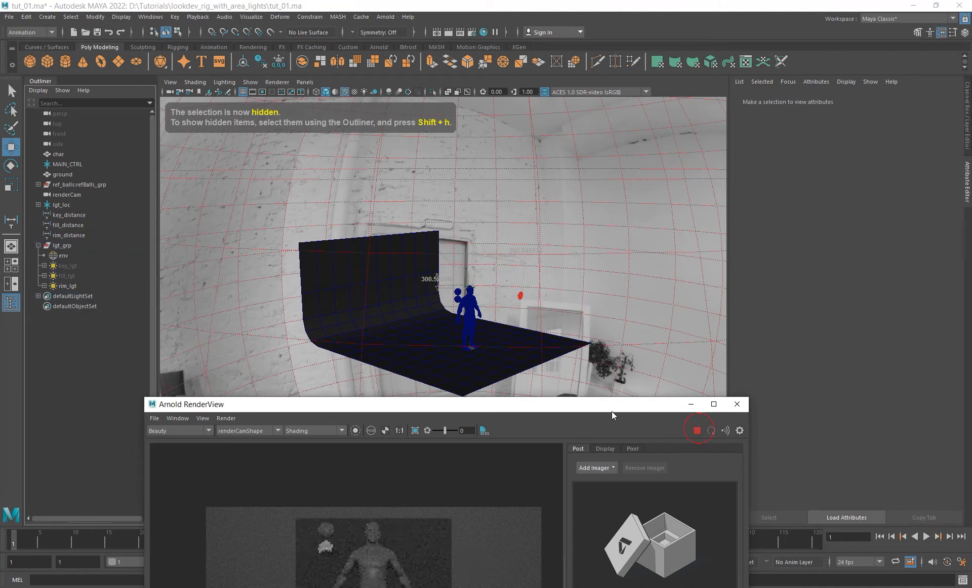
# - Render the diffuse_direct pass with a crop region around the character's head
pyautogui.moveTo(612, 411); pyautogui.dragTo(641, 255)
pyautogui.click(196, 273)
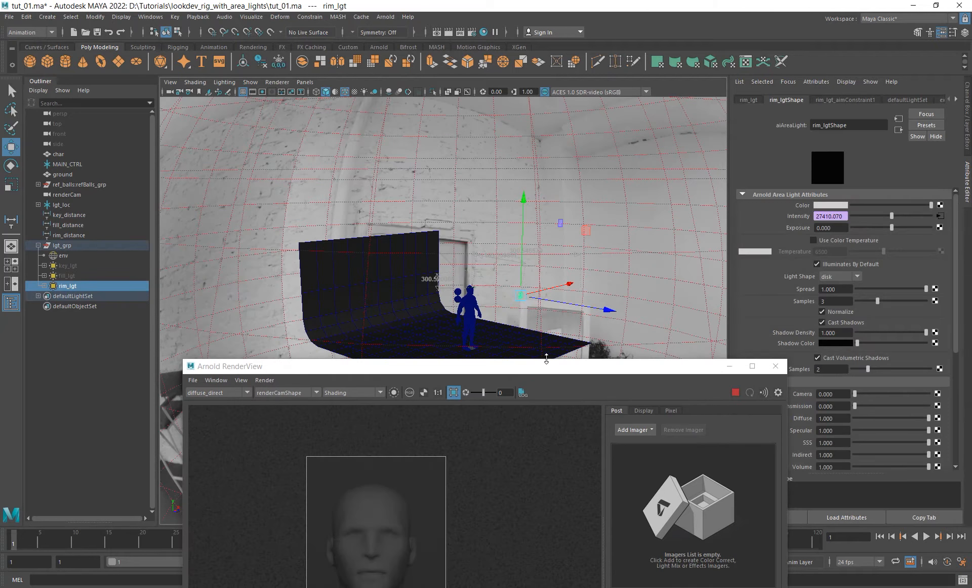
pyautogui.moveTo(547, 359); pyautogui.dragTo(516, 343)
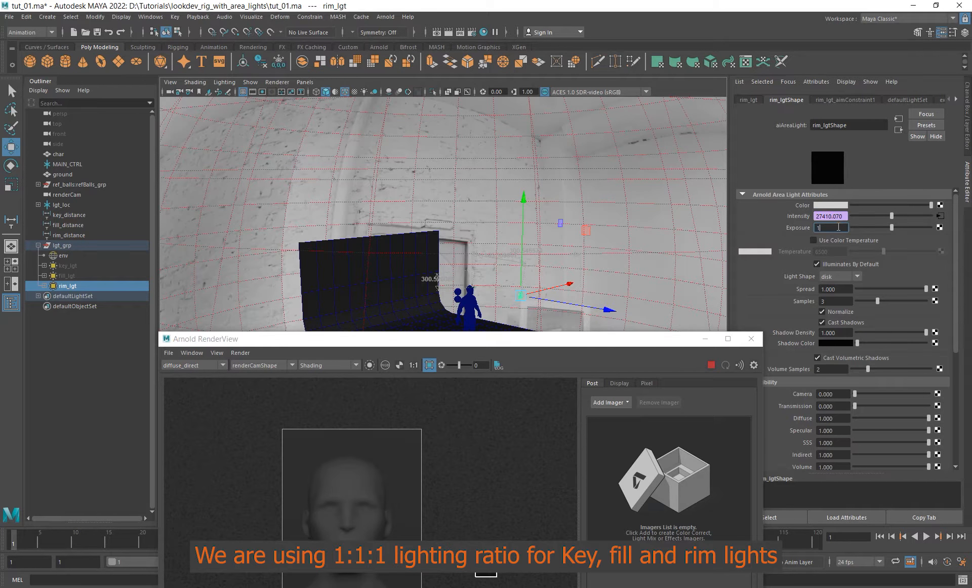
# - Set the exposure of rim_lgt to 1.23
pyautogui.moveTo(402, 334); pyautogui.dragTo(370, 87)
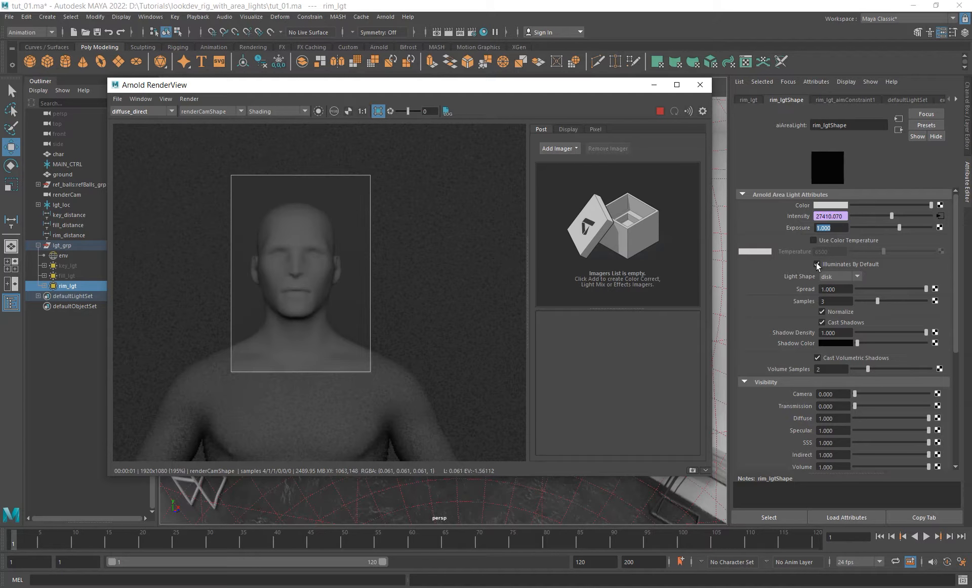
pyautogui.write('1')
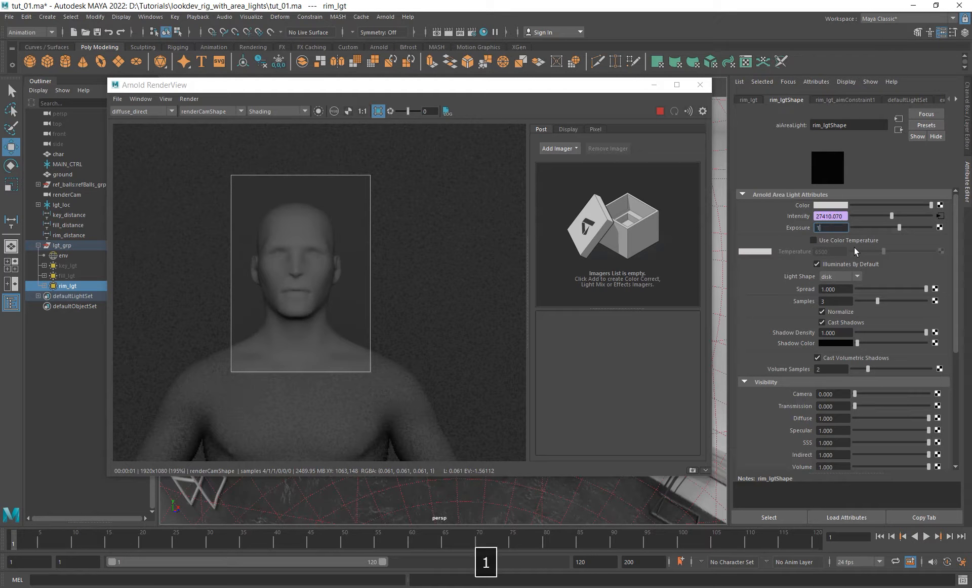
pyautogui.write('.23')
pyautogui.press('Return')
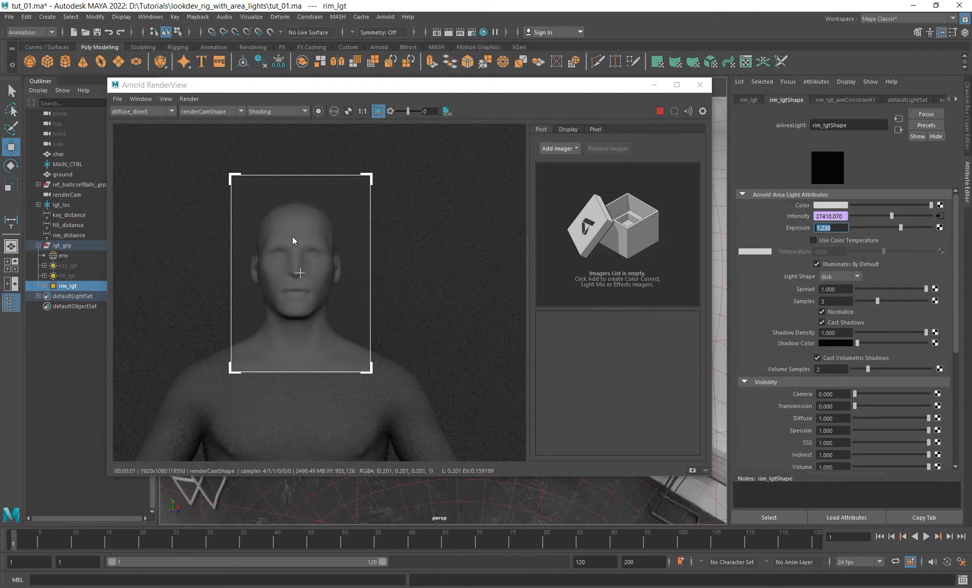
# - Move rim_lgt back behind the character, near the side edge of the backdrop
pyautogui.moveTo(460, 86); pyautogui.dragTo(486, 380)
pyautogui.keyDown('alt'); pyautogui.moveTo(507, 284); pyautogui.dragTo(475, 309); pyautogui.keyUp('alt')
pyautogui.scroll(6, 524, 340)
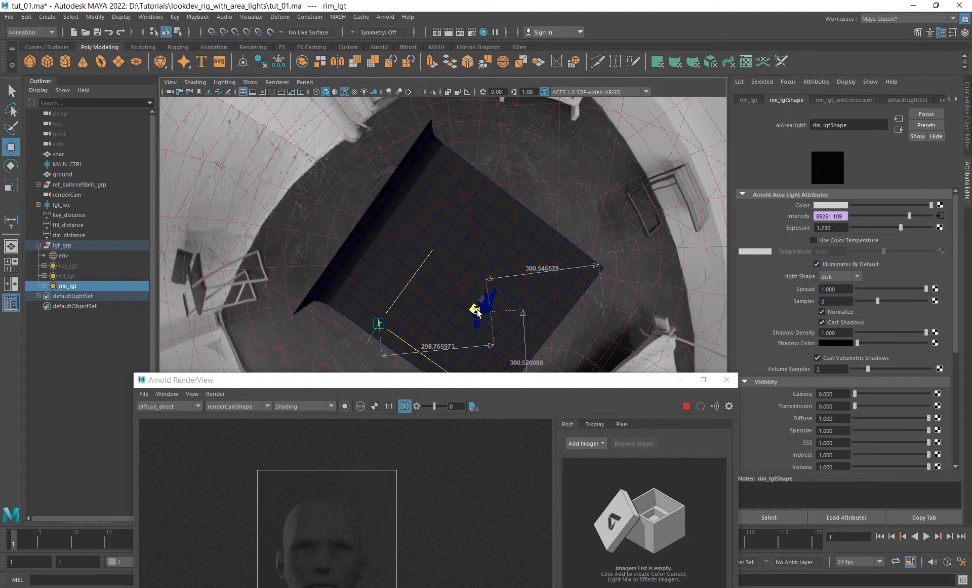
# - Unhide key_lgt and fill_lgt and save the scene
pyautogui.moveTo(613, 390); pyautogui.dragTo(635, 217)
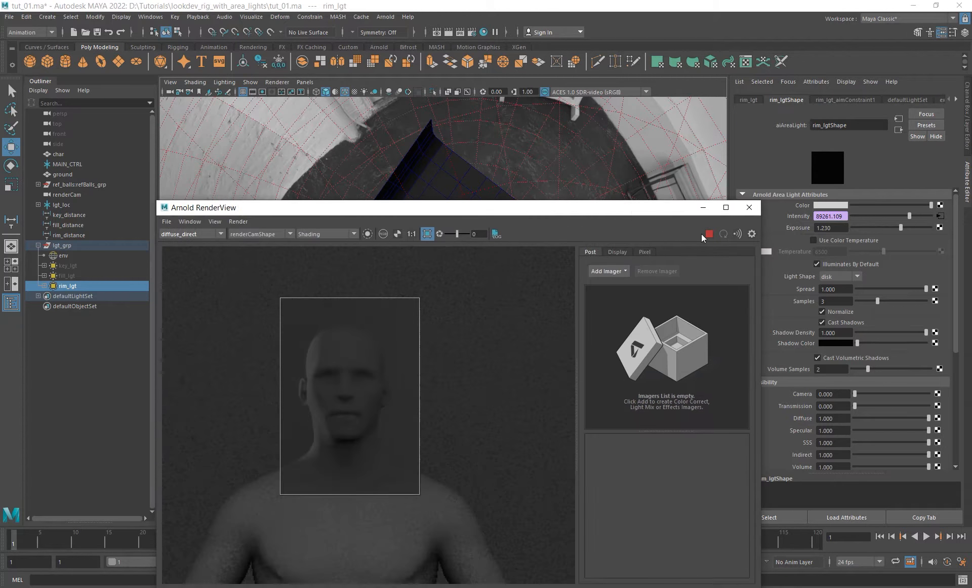
pyautogui.moveTo(80, 265); pyautogui.dragTo(77, 274)
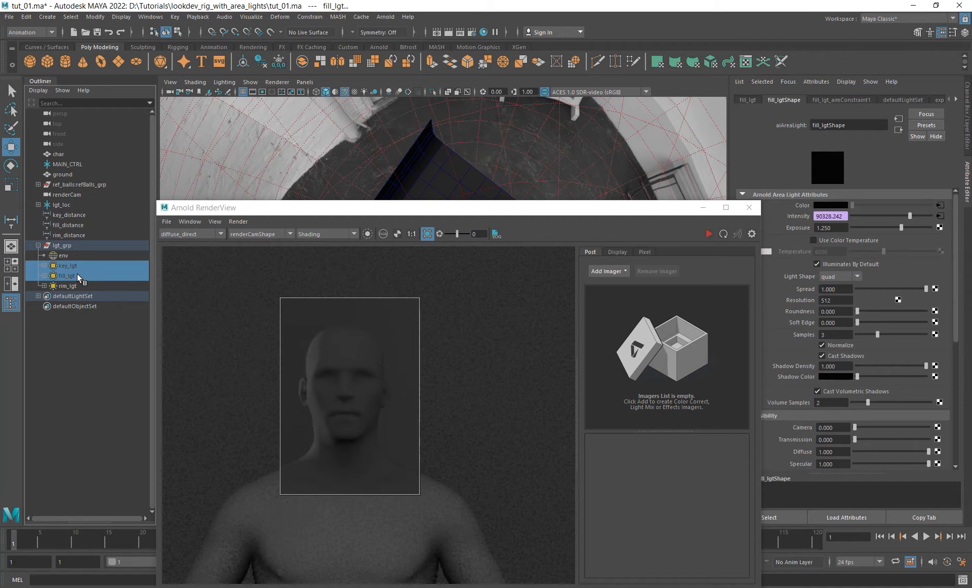
pyautogui.hotkey('shift', 'h')
pyautogui.click(98, 32)
# - Render the full frame without the crop region and display the Beauty pass
pyautogui.doubleClick(630, 206)
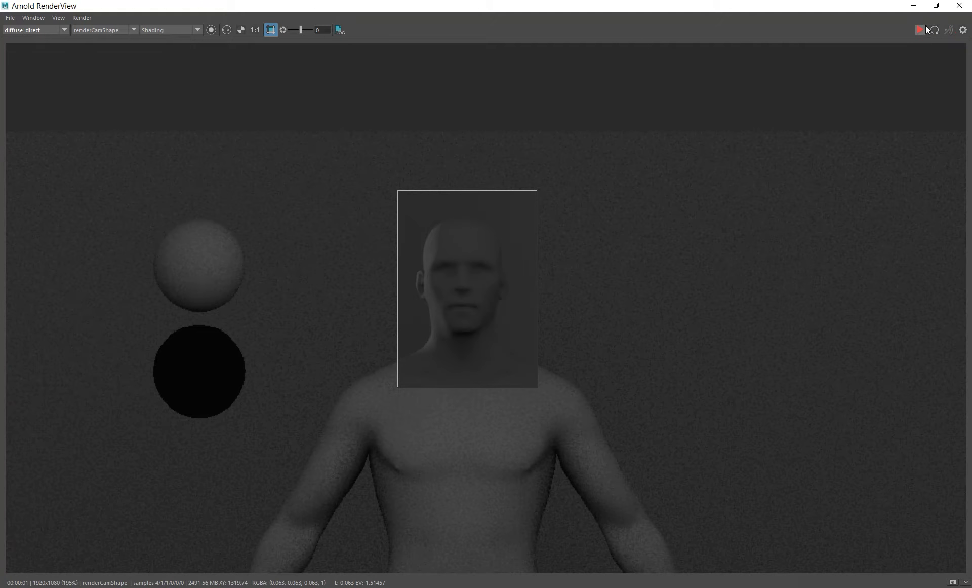
pyautogui.click(924, 28)
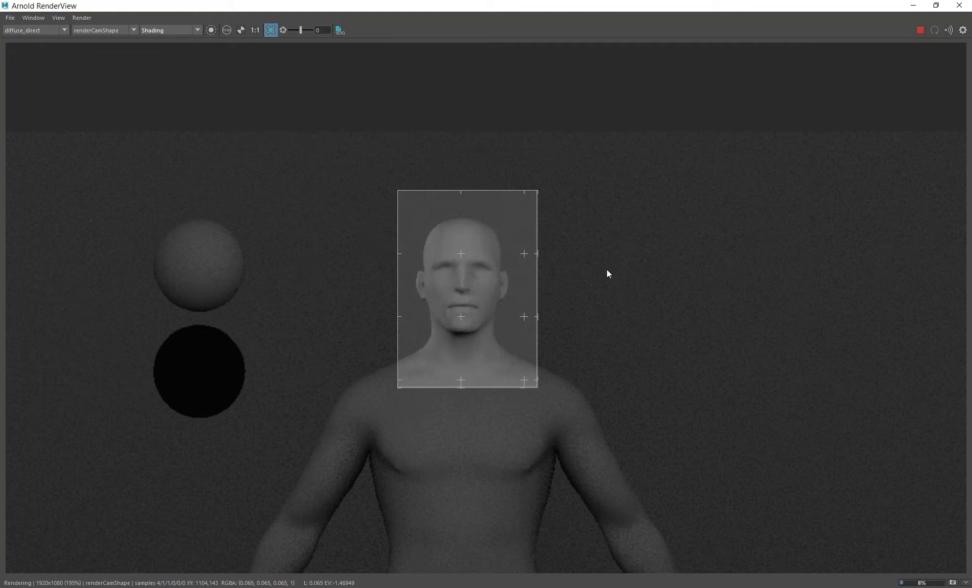
pyautogui.keyDown('shift'); pyautogui.click(607, 268); pyautogui.keyUp('shift')
pyautogui.scroll(-6, 574, 263)
pyautogui.keyDown('alt'); pyautogui.moveTo(584, 266); pyautogui.dragTo(548, 261, button='middle'); pyautogui.keyUp('alt')
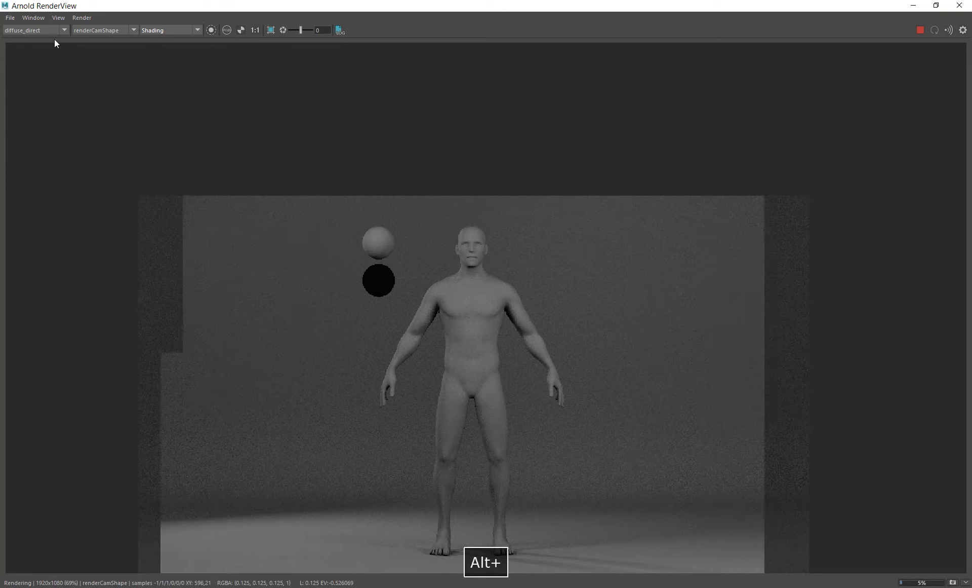
pyautogui.click(48, 30)
pyautogui.click(37, 38)
pyautogui.keyDown('alt'); pyautogui.moveTo(571, 375); pyautogui.dragTo(554, 330, button='middle'); pyautogui.keyUp('alt')
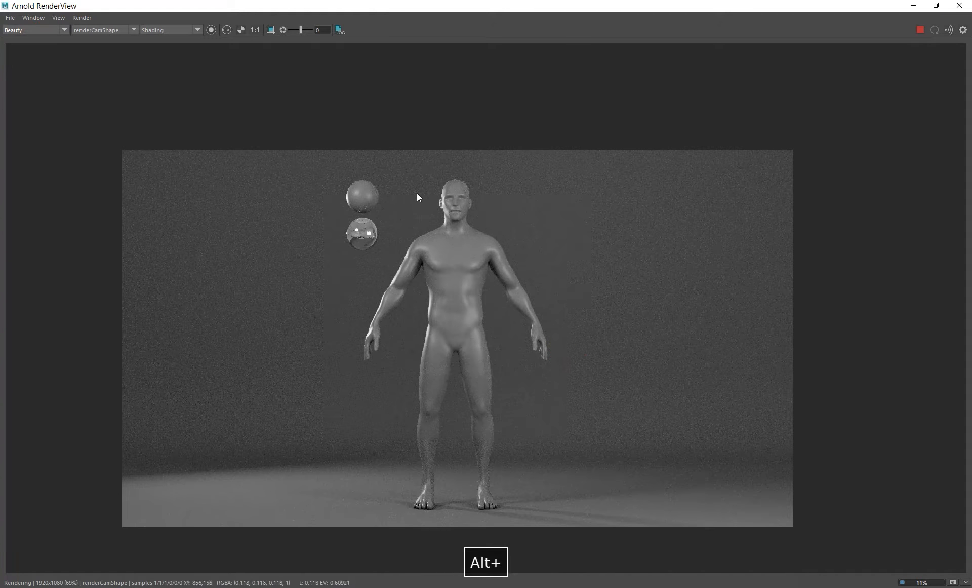
pyautogui.click(37, 31)
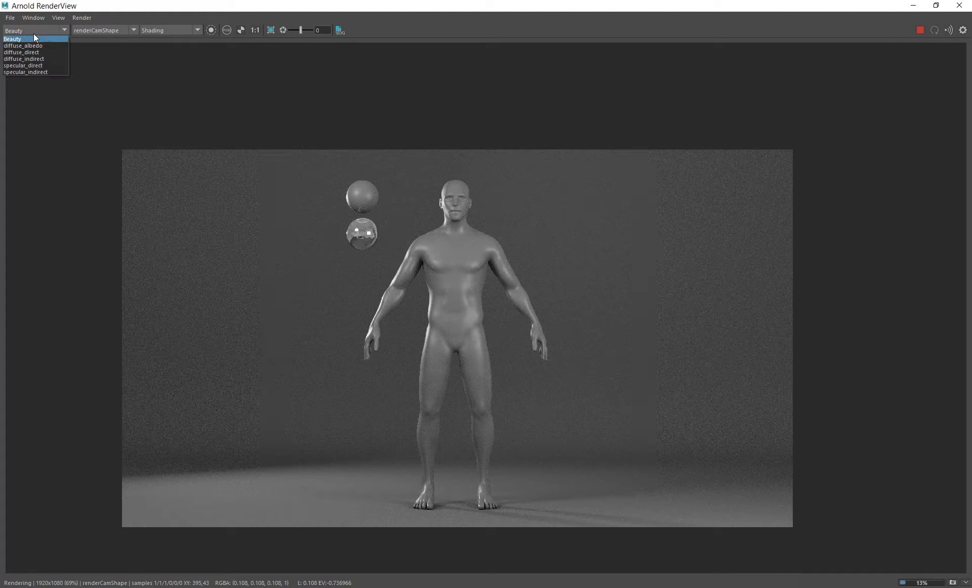
pyautogui.click(34, 33)
# - Isolate rim_lgt, fill_lgt, key_lgt and env one after another in the render, and end the isolation
pyautogui.moveTo(449, 7); pyautogui.dragTo(486, 74)
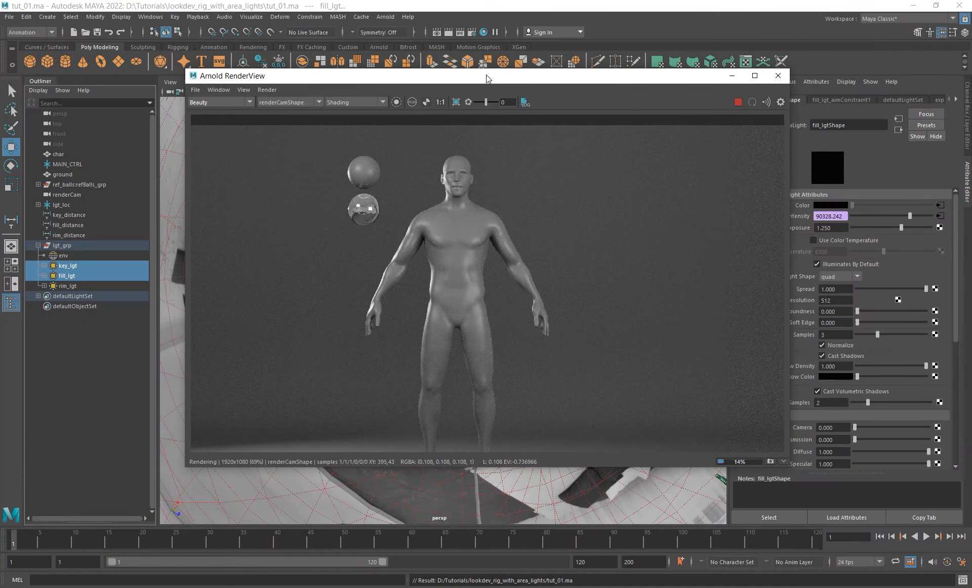
pyautogui.click(67, 286)
pyautogui.click(396, 103)
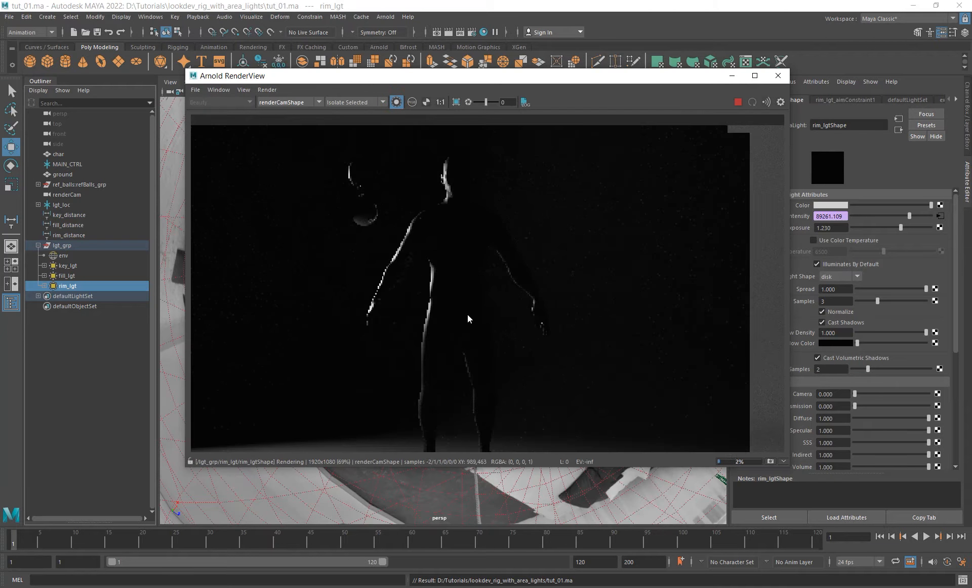
pyautogui.click(65, 276)
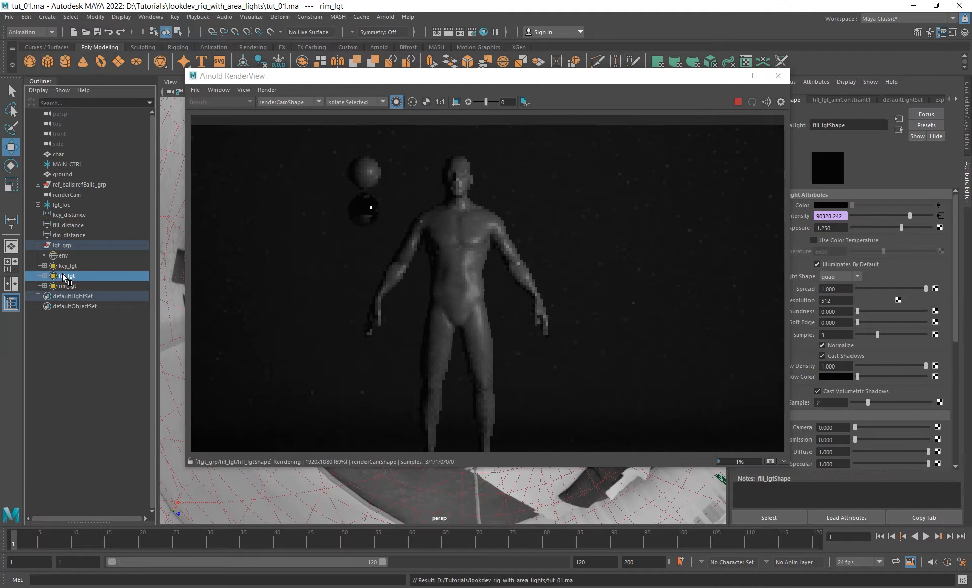
pyautogui.click(89, 264)
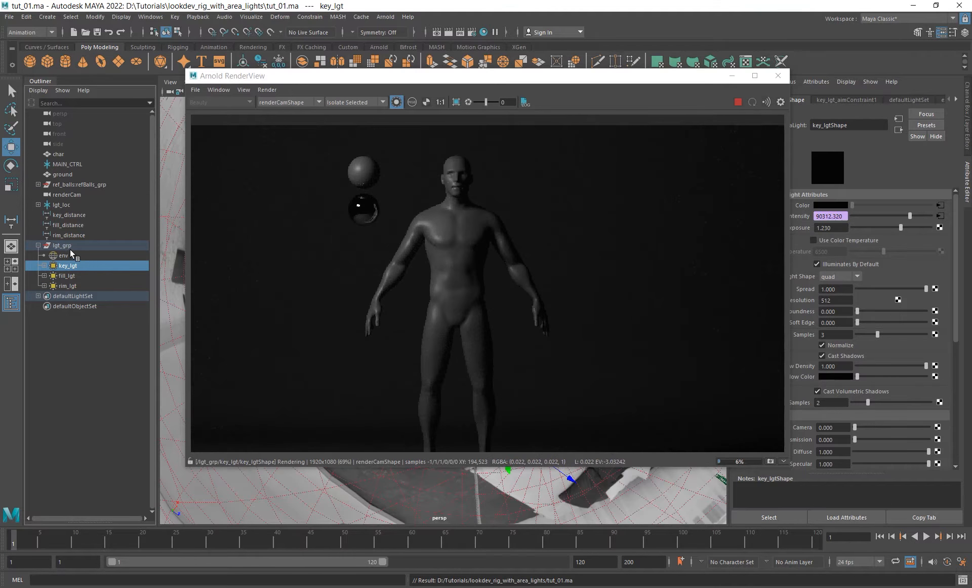
pyautogui.click(63, 255)
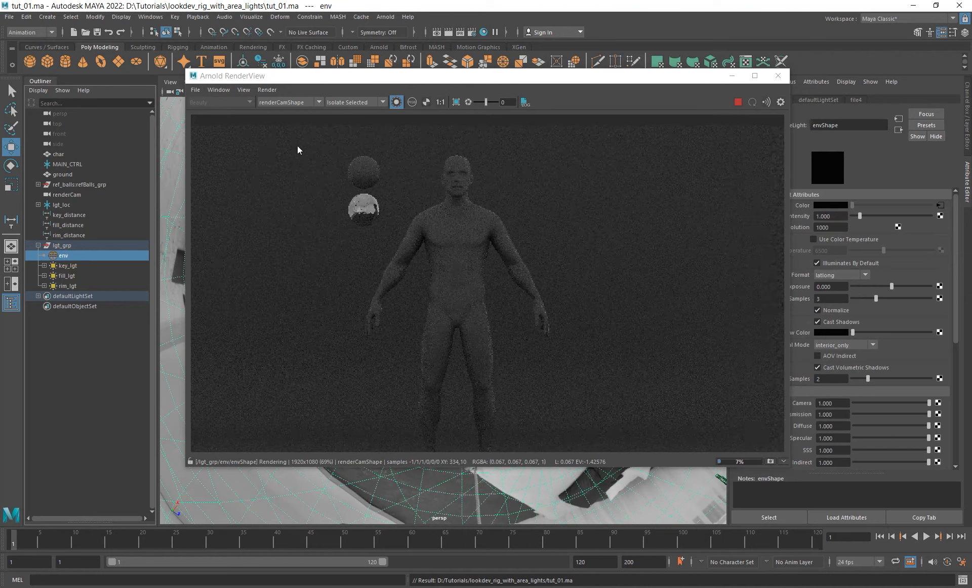
pyautogui.click(397, 102)
# - Check the whole render with all lights active and put the render window away
pyautogui.scroll(-2, 489, 227)
pyautogui.keyDown('alt'); pyautogui.moveTo(490, 226); pyautogui.dragTo(504, 244, button='middle'); pyautogui.keyUp('alt')
pyautogui.keyDown('alt'); pyautogui.moveTo(504, 244); pyautogui.dragTo(661, 296, button='right'); pyautogui.keyUp('alt')
pyautogui.keyDown('alt'); pyautogui.moveTo(529, 260); pyautogui.dragTo(559, 275, button='middle'); pyautogui.keyUp('alt')
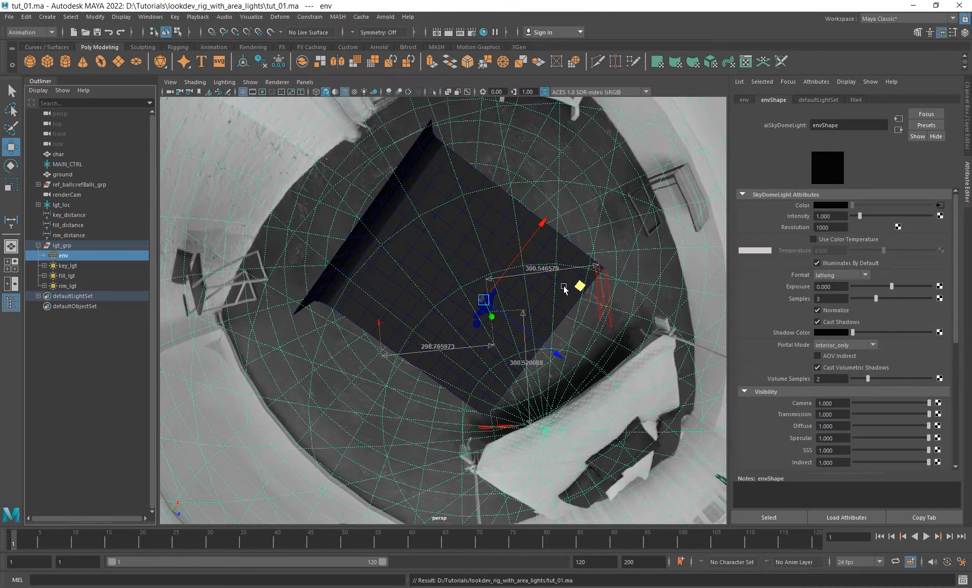
pyautogui.click(564, 203)
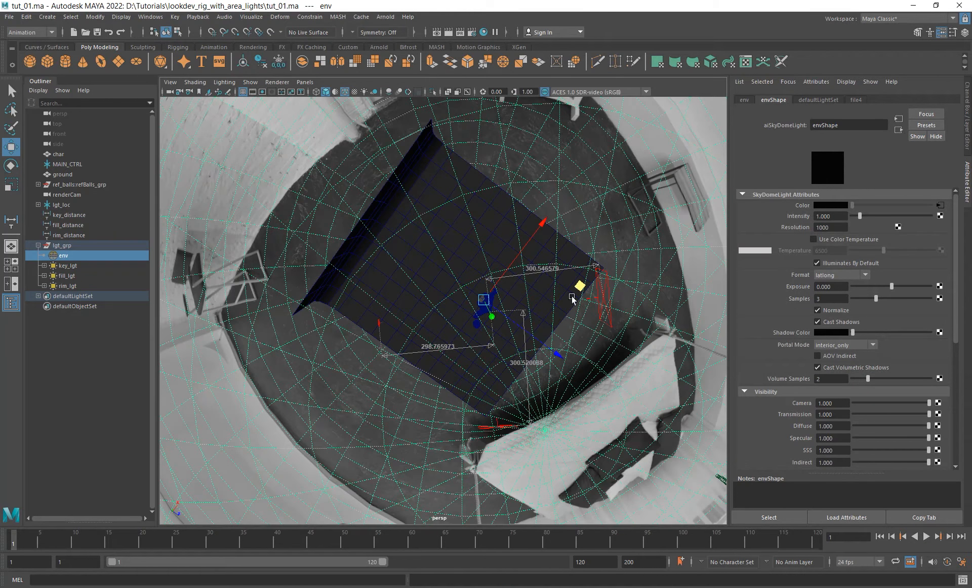
# - Examine the placement of the lights around the character and backdrop from the side and the front
pyautogui.keyDown('alt'); pyautogui.moveTo(572, 296); pyautogui.dragTo(657, 352, button='right'); pyautogui.keyUp('alt')
pyautogui.keyDown('alt'); pyautogui.moveTo(657, 351); pyautogui.dragTo(557, 327); pyautogui.keyUp('alt')
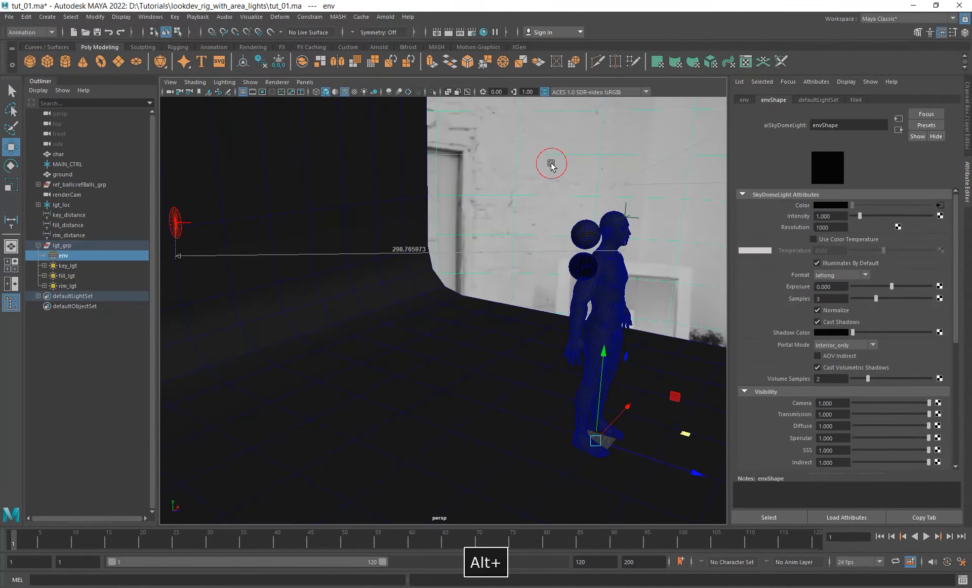
pyautogui.keyDown('alt'); pyautogui.moveTo(552, 163); pyautogui.dragTo(438, 263, button='right'); pyautogui.keyUp('alt')
pyautogui.keyDown('alt'); pyautogui.moveTo(628, 289); pyautogui.dragTo(508, 299); pyautogui.keyUp('alt')
pyautogui.keyDown('alt'); pyautogui.moveTo(567, 306); pyautogui.dragTo(522, 318, button='right'); pyautogui.keyUp('alt')
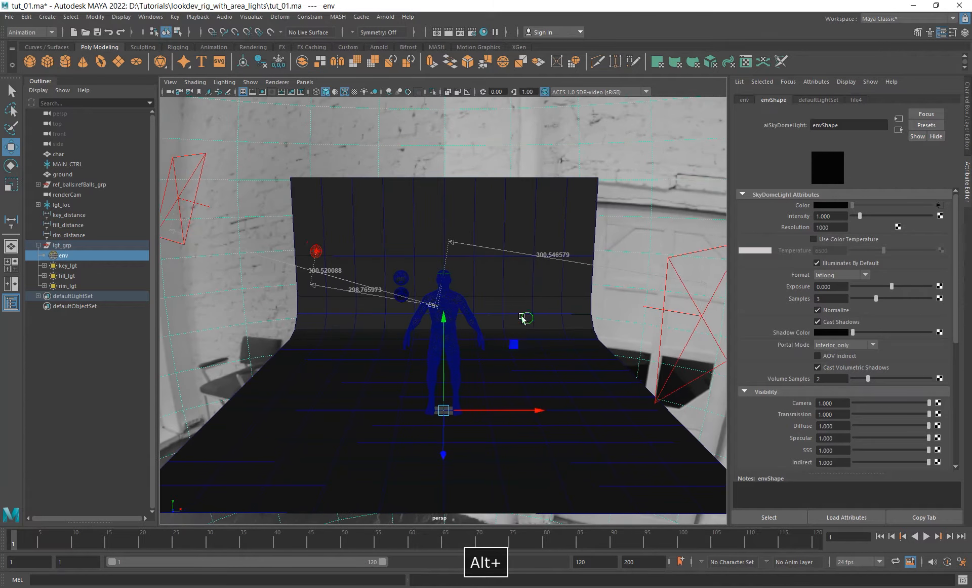
pyautogui.keyDown('alt'); pyautogui.moveTo(475, 296); pyautogui.dragTo(495, 318); pyautogui.keyUp('alt')
pyautogui.keyDown('alt'); pyautogui.moveTo(504, 323); pyautogui.dragTo(447, 313, button='right'); pyautogui.keyUp('alt')
pyautogui.keyDown('alt'); pyautogui.moveTo(473, 336); pyautogui.dragTo(456, 326); pyautogui.keyUp('alt')
pyautogui.keyDown('alt'); pyautogui.moveTo(448, 315); pyautogui.dragTo(480, 317, button='right'); pyautogui.keyUp('alt')
pyautogui.keyDown('alt'); pyautogui.moveTo(481, 318); pyautogui.dragTo(535, 288); pyautogui.keyUp('alt')
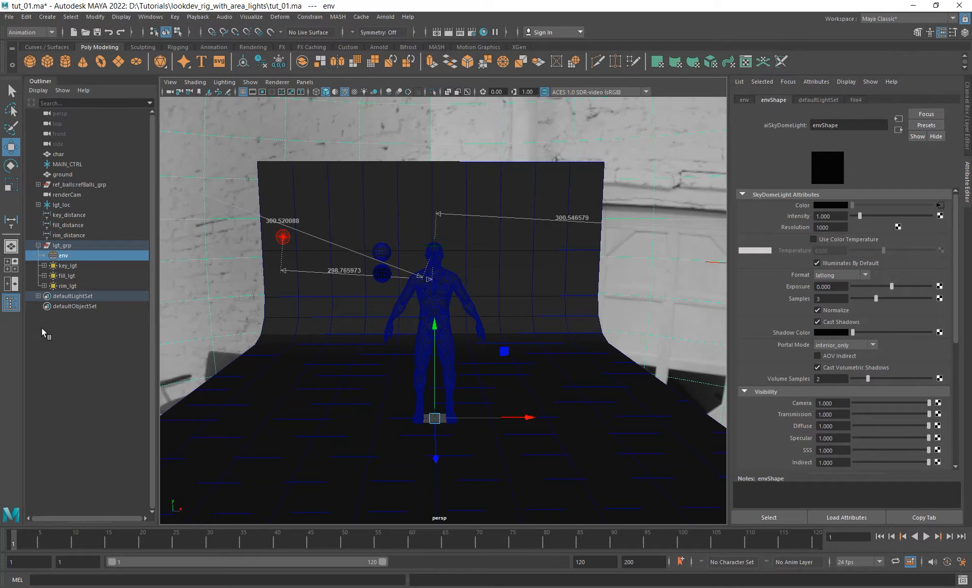
# - Open the Node Editor and graph envShape with its input connections
pyautogui.click(151, 16)
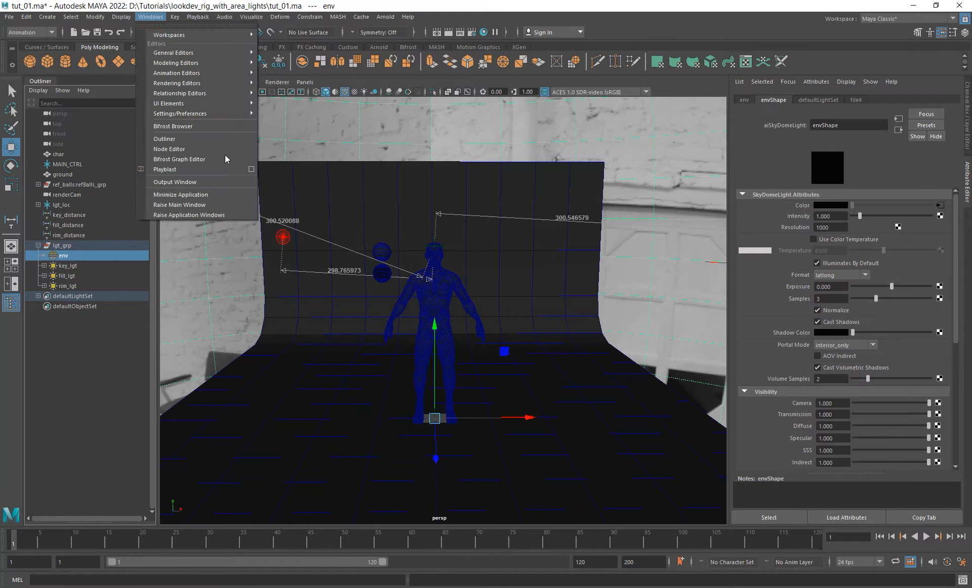
pyautogui.click(169, 148)
pyautogui.keyDown('alt'); pyautogui.moveTo(524, 276); pyautogui.dragTo(520, 329, button='middle'); pyautogui.keyUp('alt')
pyautogui.moveTo(613, 128); pyautogui.dragTo(579, 125)
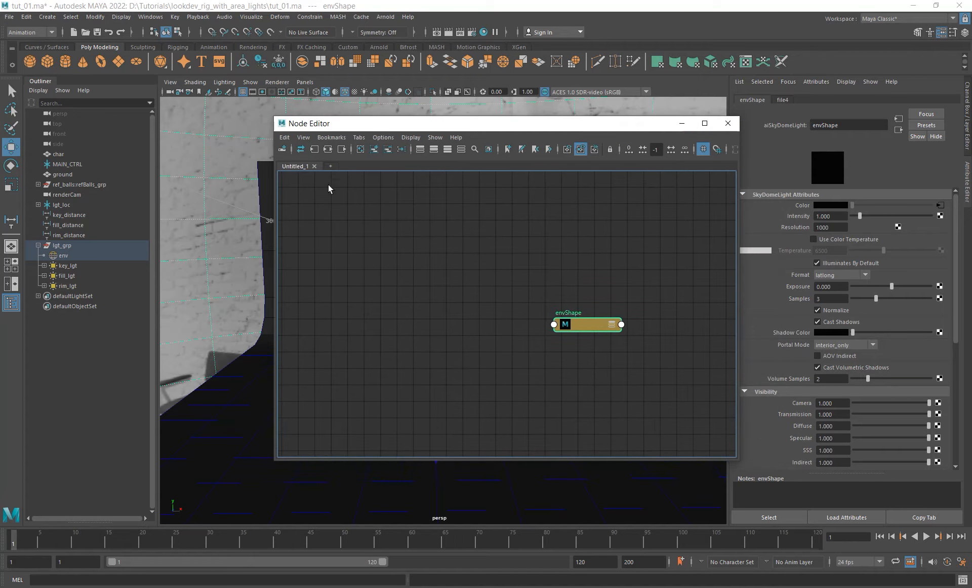
pyautogui.click(349, 152)
# - Move the place2dTexture4 and photo_studio_paint.hdr nodes away from envShape to leave a gap between texture and light
pyautogui.keyDown('alt'); pyautogui.moveTo(518, 321); pyautogui.dragTo(518, 308, button='middle'); pyautogui.keyUp('alt')
pyautogui.moveTo(347, 239); pyautogui.dragTo(555, 337)
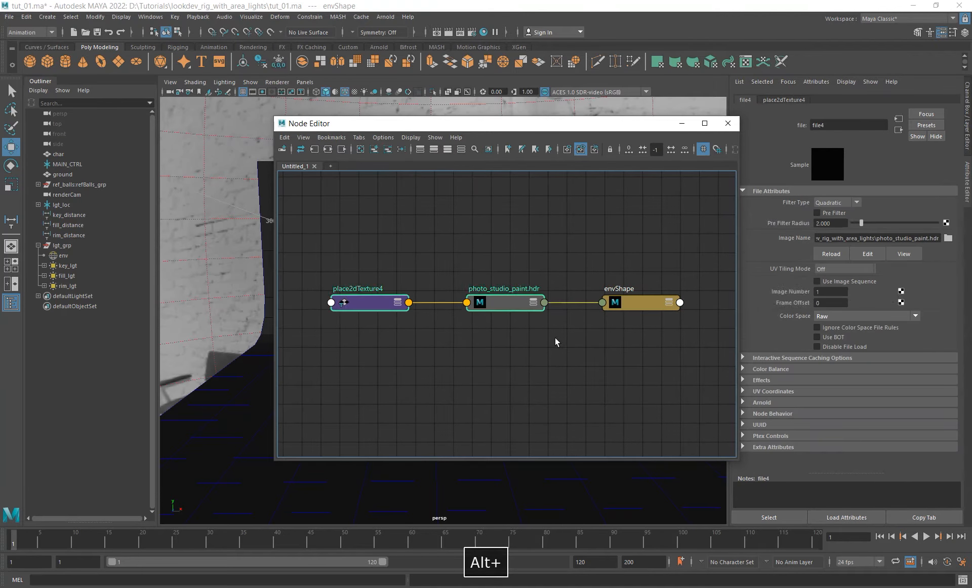
pyautogui.moveTo(517, 300); pyautogui.dragTo(372, 299)
pyautogui.keyDown('alt'); pyautogui.moveTo(478, 380); pyautogui.dragTo(532, 378, button='middle'); pyautogui.keyUp('alt')
pyautogui.scroll(-2, 532, 377)
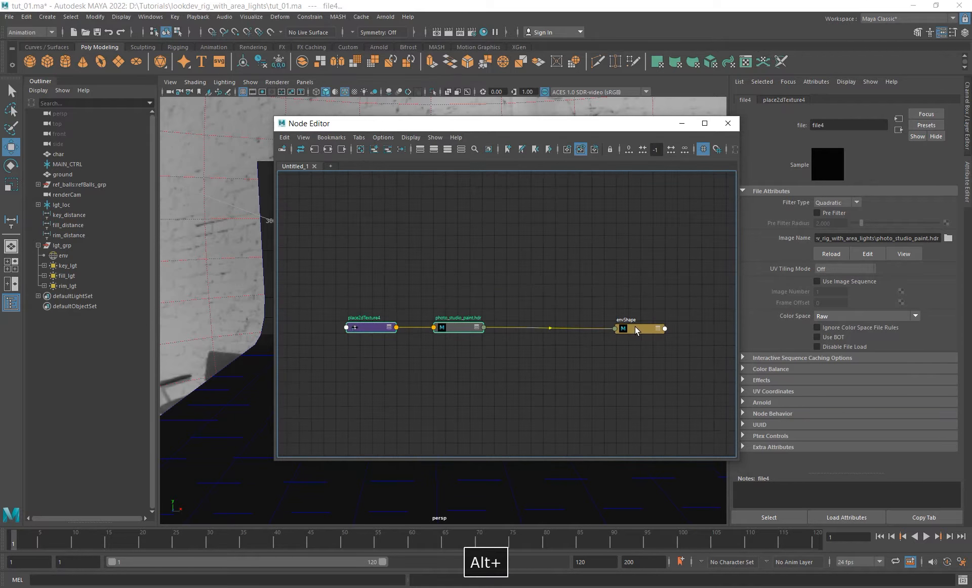
pyautogui.moveTo(635, 326); pyautogui.dragTo(634, 324)
pyautogui.click(514, 386)
pyautogui.keyDown('alt'); pyautogui.moveTo(514, 386); pyautogui.dragTo(515, 360, button='middle'); pyautogui.keyUp('alt')
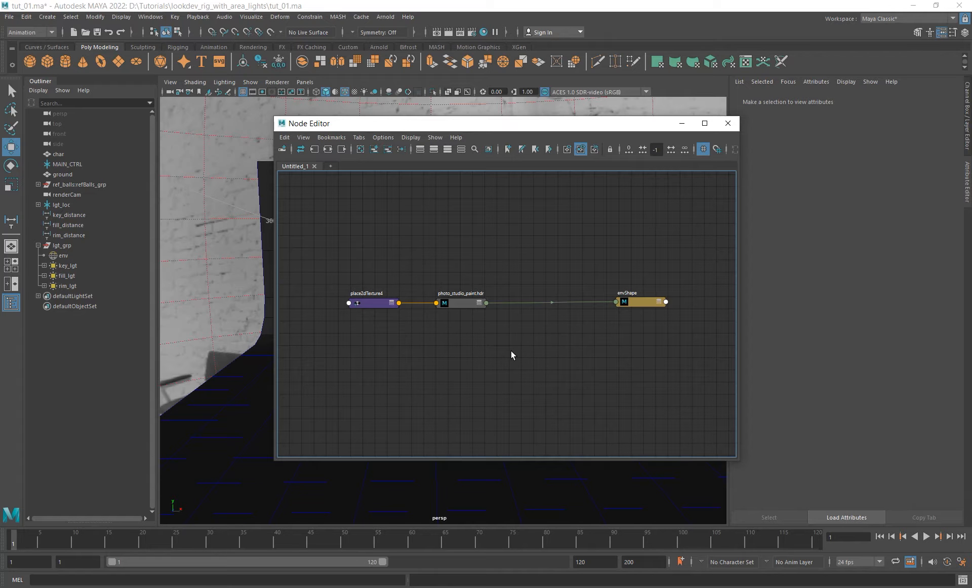
# - Create an aiSwitch node in the gap below the envShape connection and open its index for editing
pyautogui.press('Tab')
pyautogui.write('ai')
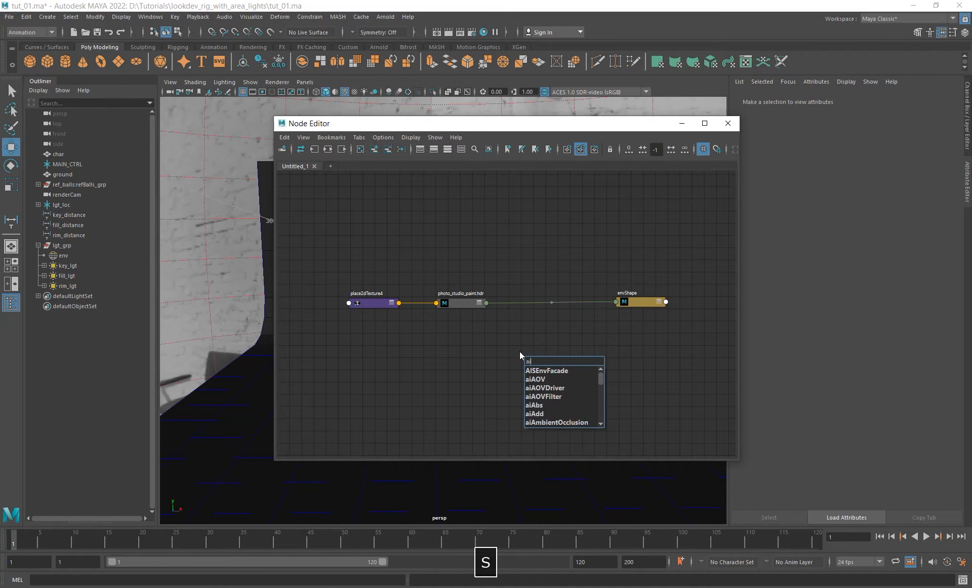
pyautogui.write('switch')
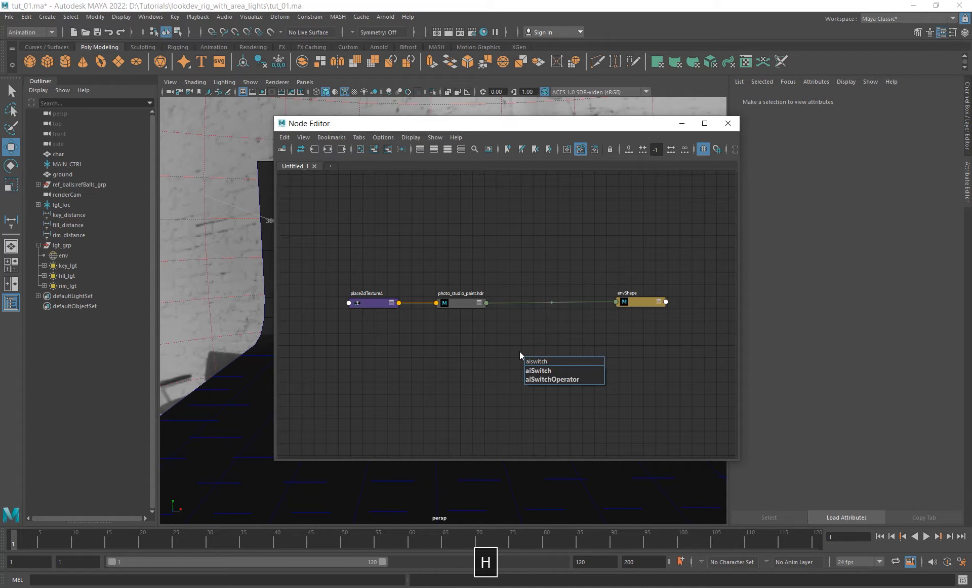
pyautogui.press('Return')
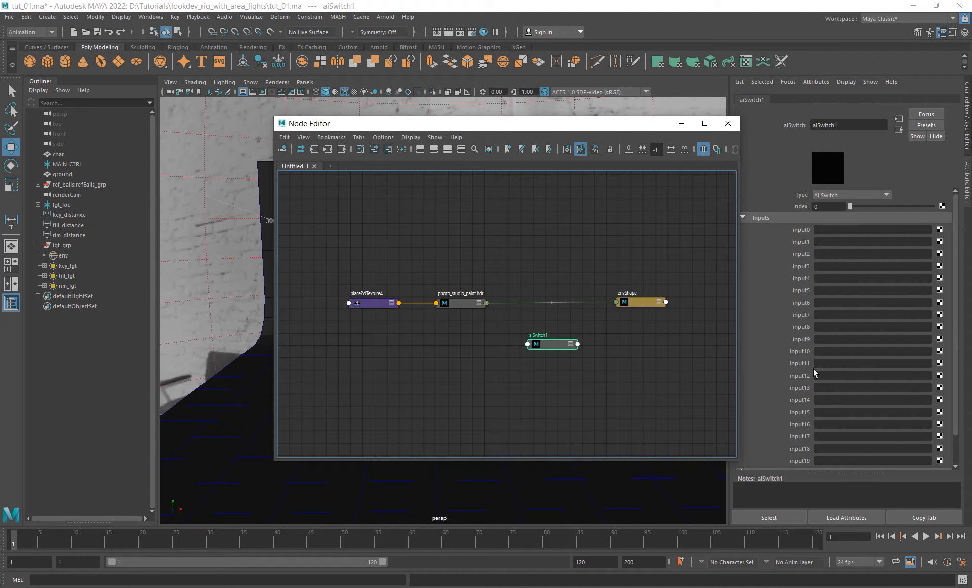
pyautogui.click(828, 206)
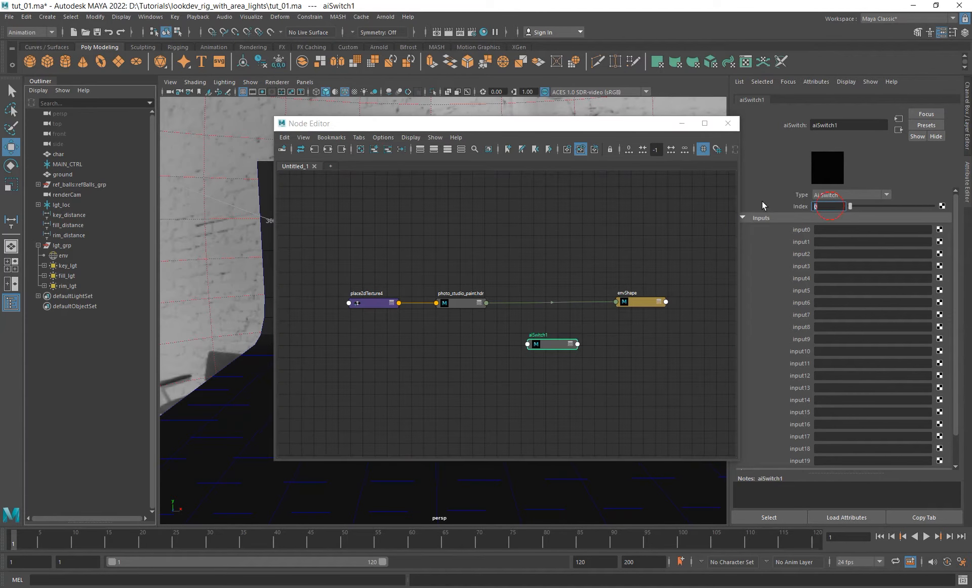